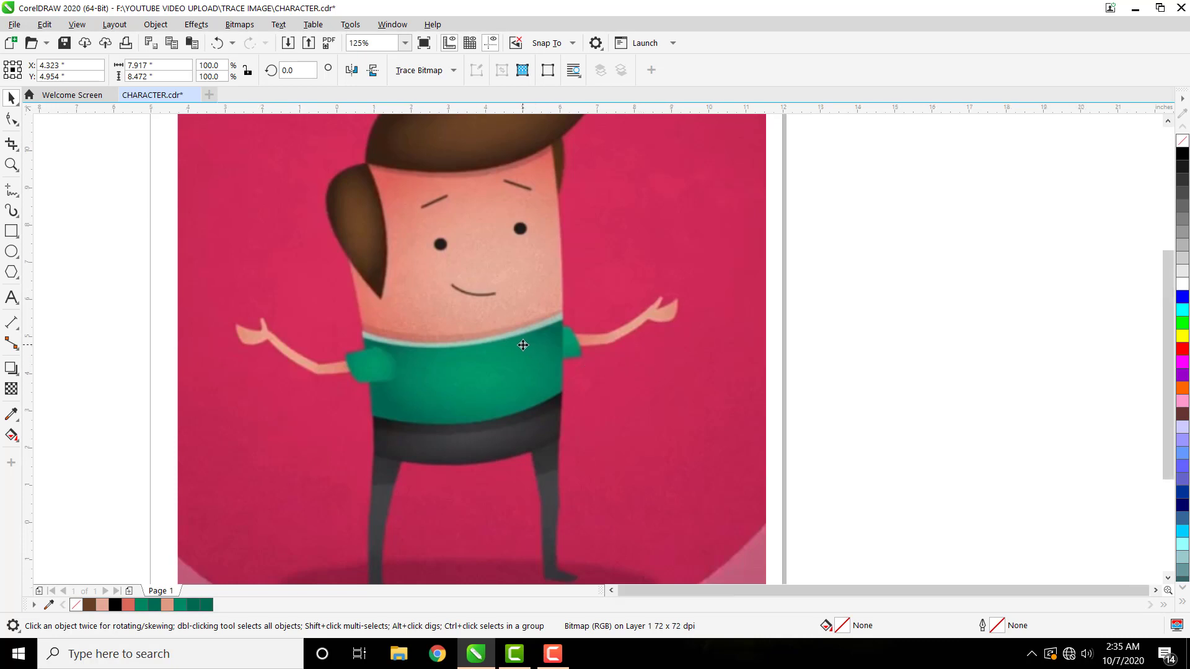
Step: Reposition the character image on the page
{"action": "scroll", "coordinate": [521, 344], "scroll_direction": "down", "scroll_amount": 2}
{"action": "left_click_drag", "start_coordinate": [512, 339], "coordinate": [507, 344]}
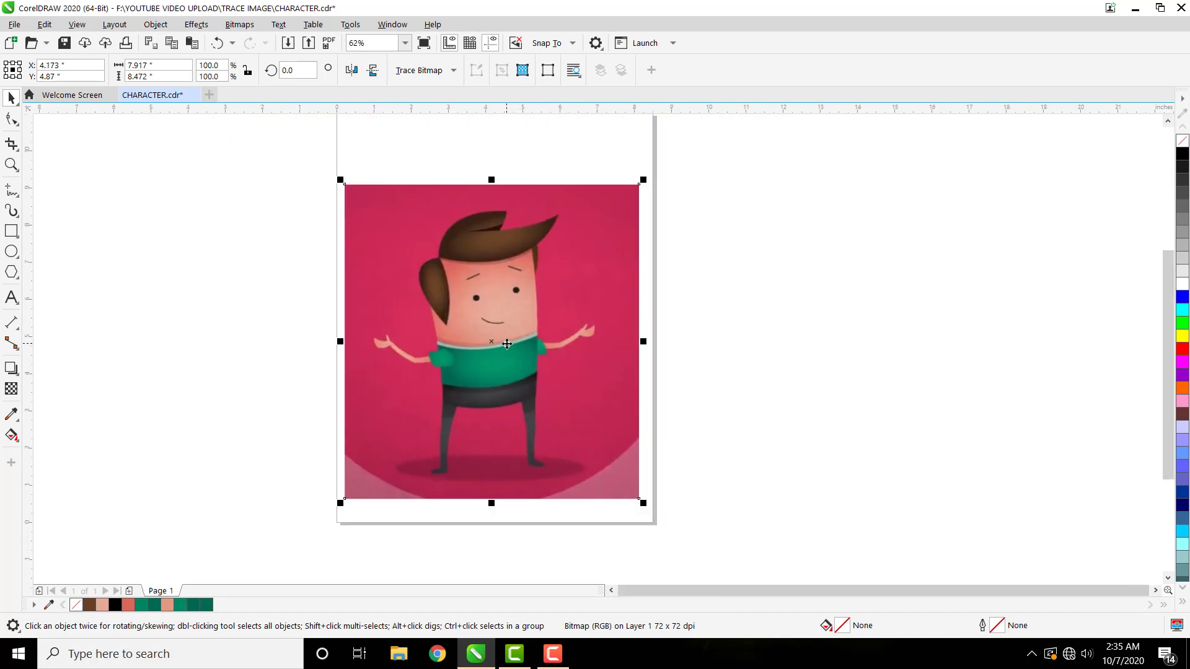
{"action": "scroll", "coordinate": [507, 344], "scroll_direction": "up", "scroll_amount": 2}
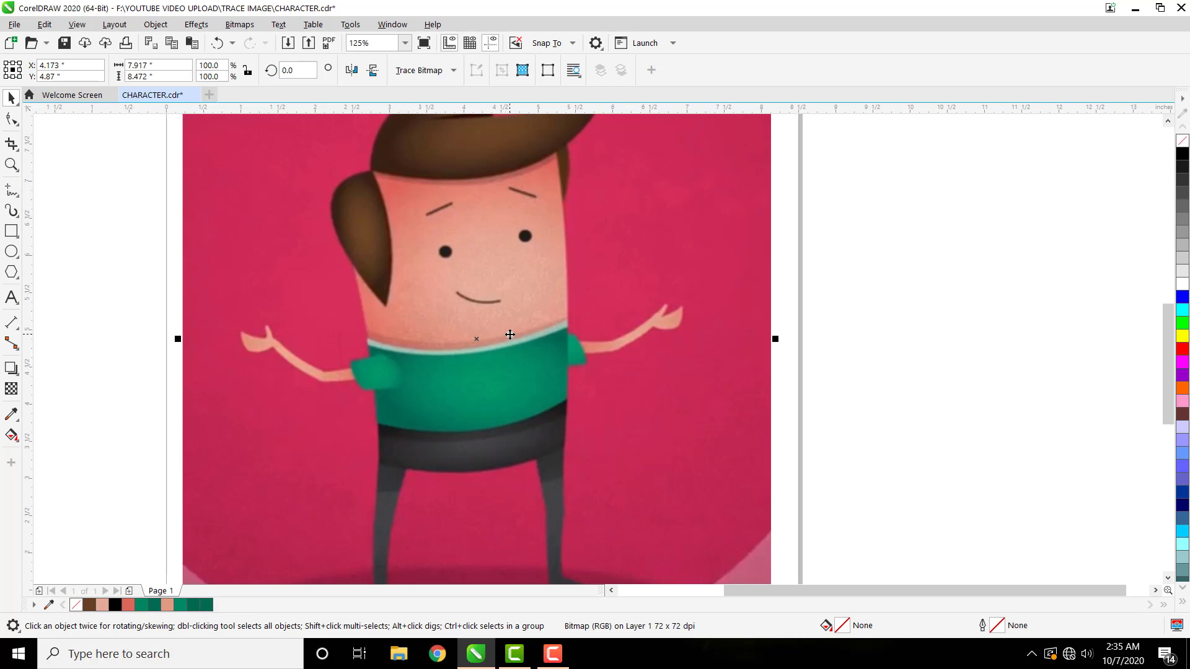
{"action": "scroll", "coordinate": [510, 335], "scroll_direction": "down", "scroll_amount": 4}
{"action": "left_click", "coordinate": [307, 309]}
{"action": "right_click", "coordinate": [307, 309]}
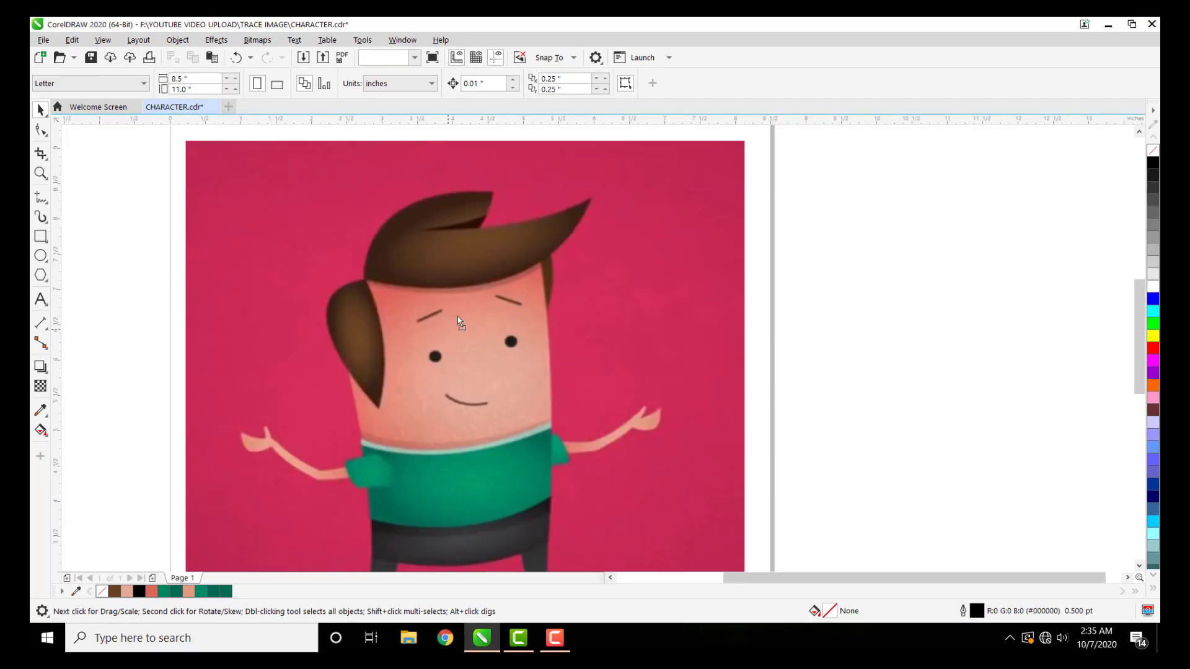
{"action": "left_click", "coordinate": [455, 298]}
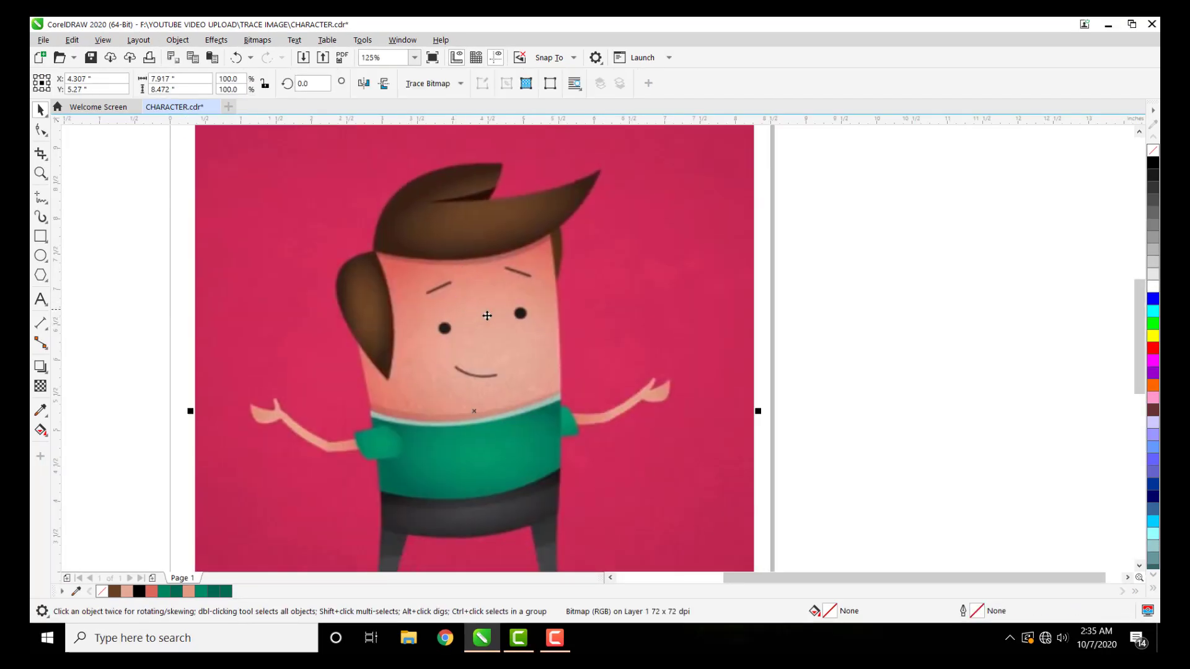
{"action": "scroll", "coordinate": [488, 322], "scroll_direction": "down", "scroll_amount": 2}
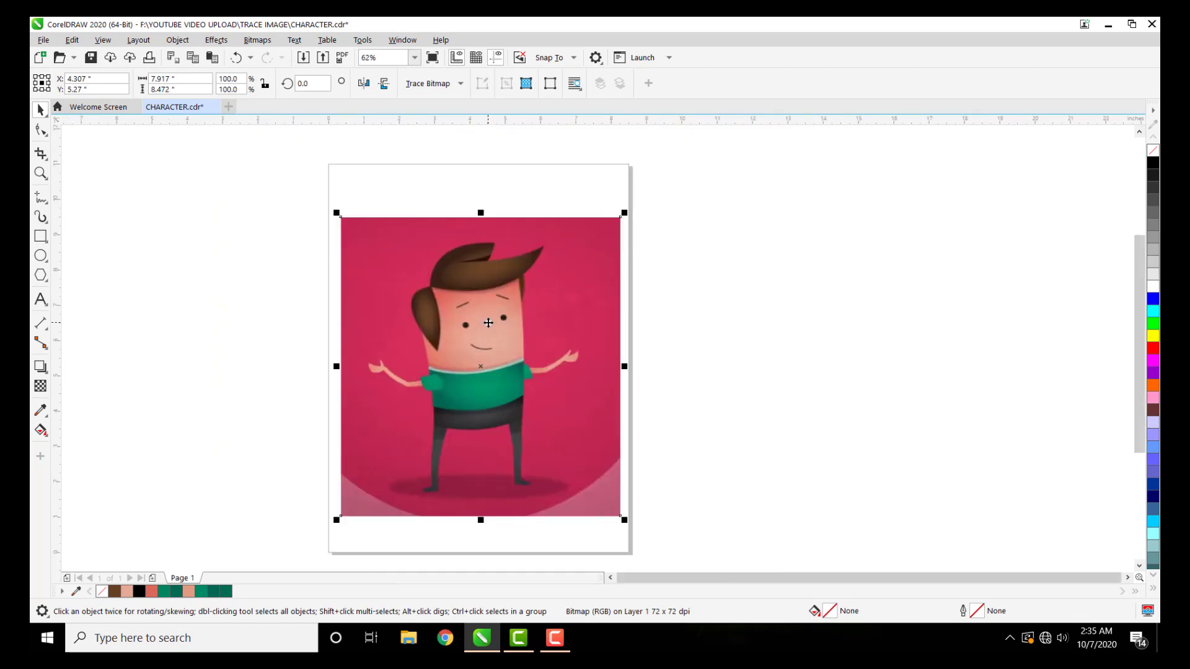
Step: Apply a uniform transparency of 50 to the character image
{"action": "scroll", "coordinate": [491, 351], "scroll_direction": "up", "scroll_amount": 2}
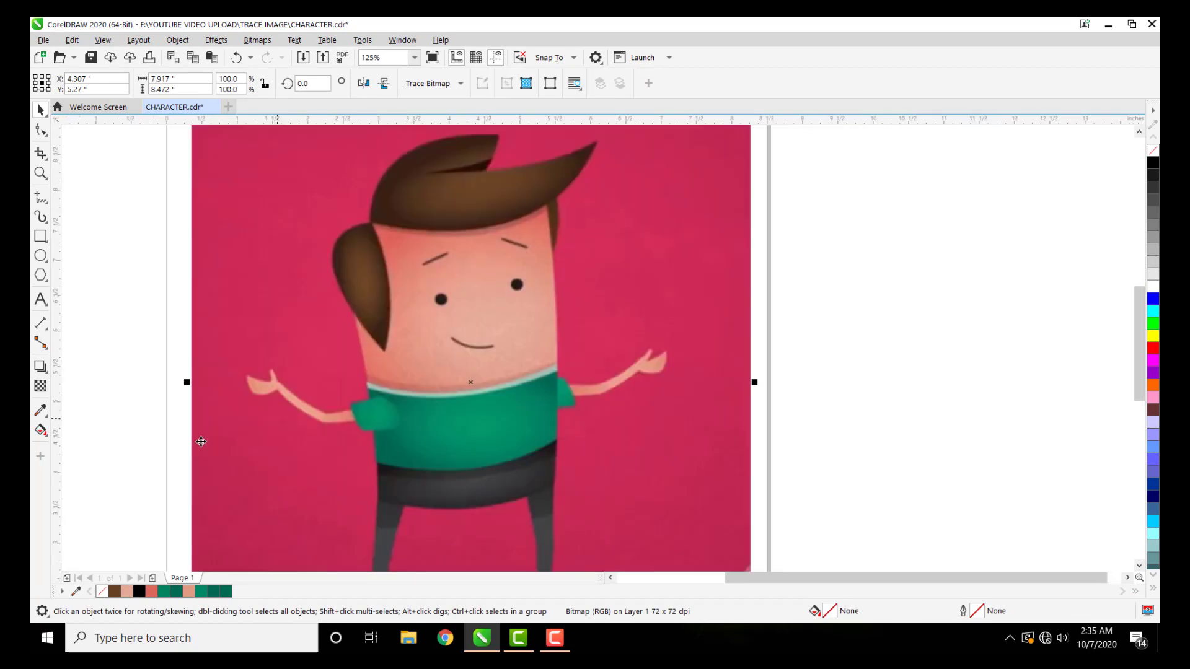
{"action": "left_click", "coordinate": [41, 385]}
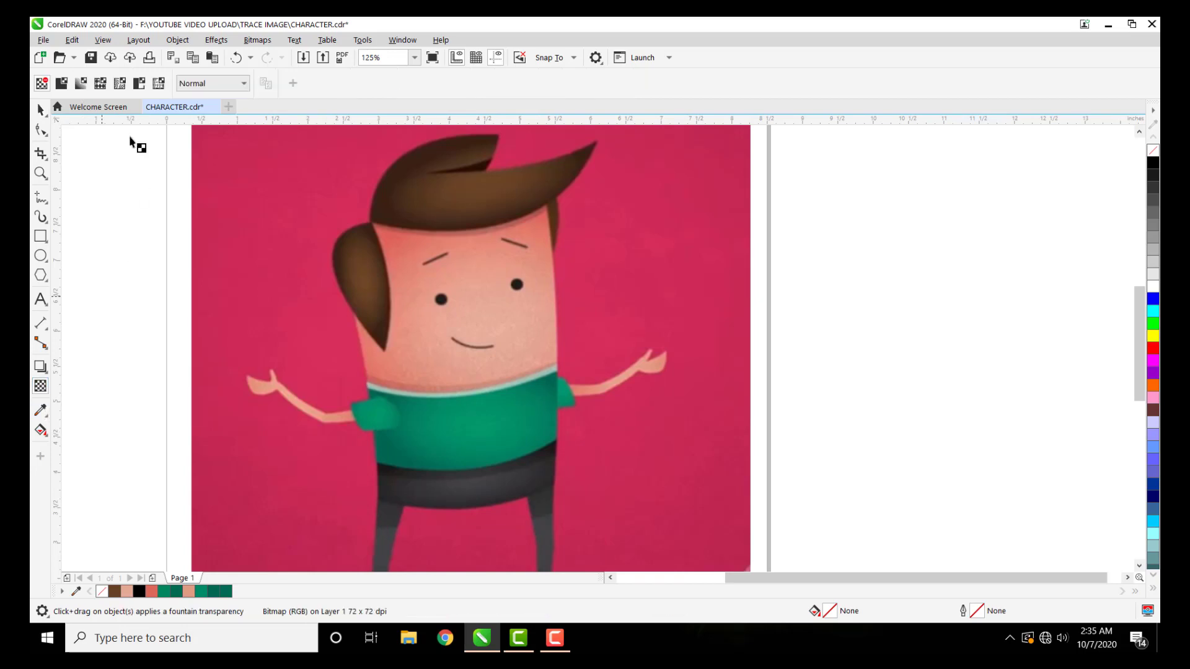
{"action": "left_click", "coordinate": [62, 83]}
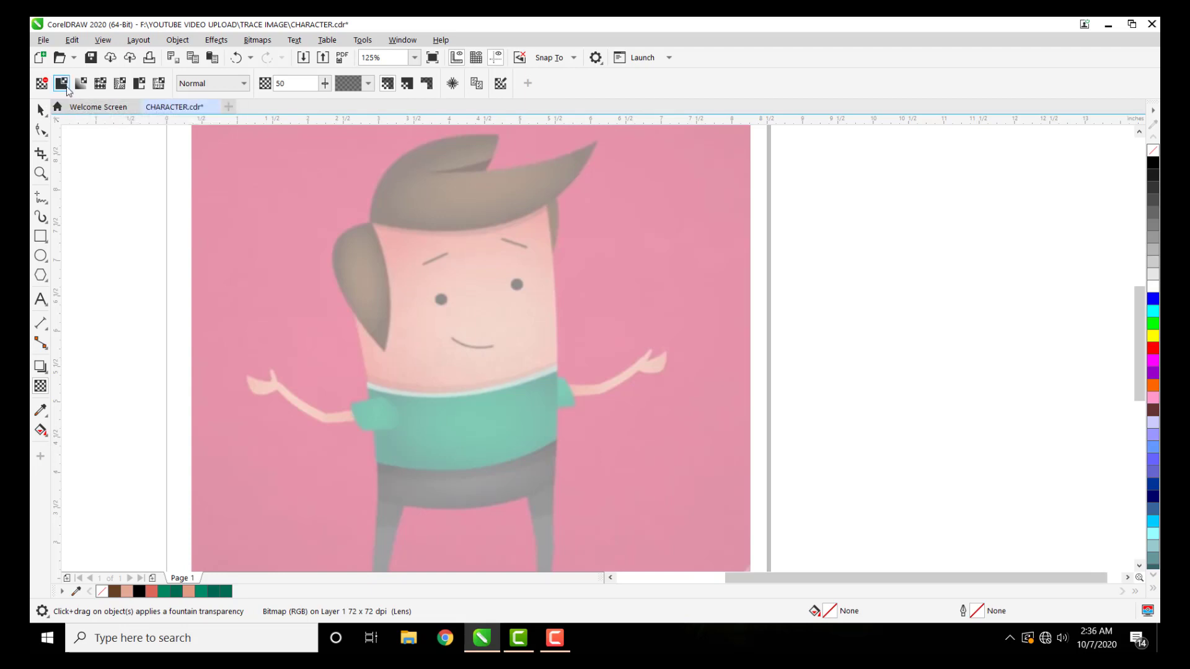
{"action": "scroll", "coordinate": [474, 338], "scroll_direction": "up", "scroll_amount": 1}
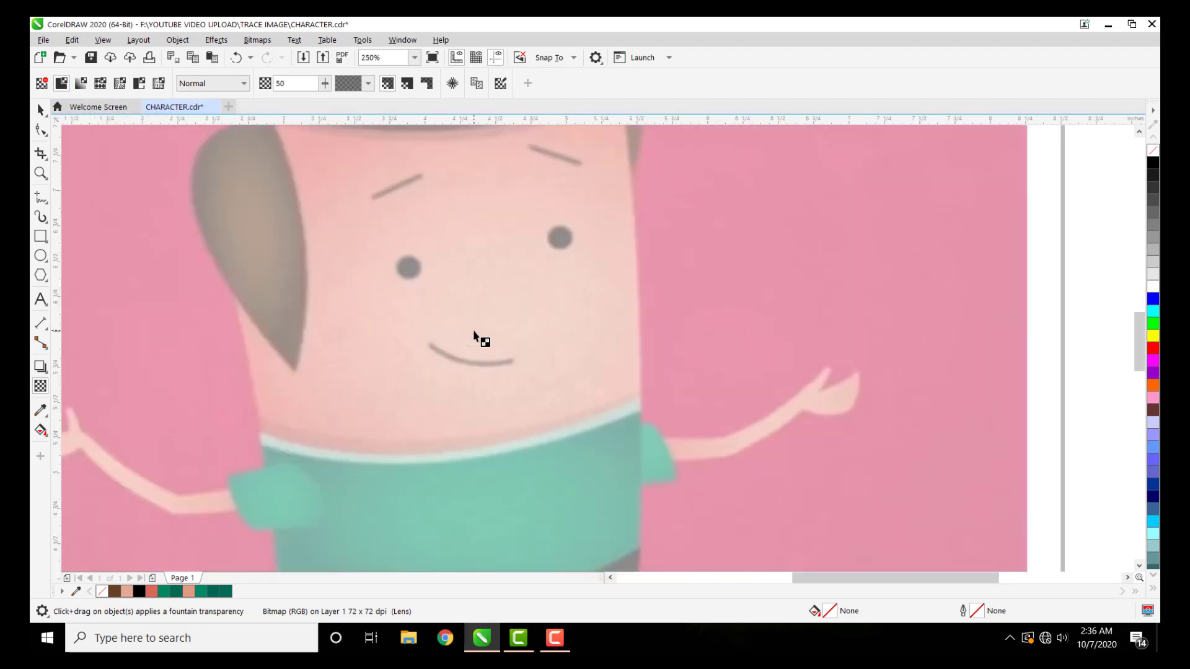
{"action": "scroll", "coordinate": [478, 338], "scroll_direction": "down", "scroll_amount": 1}
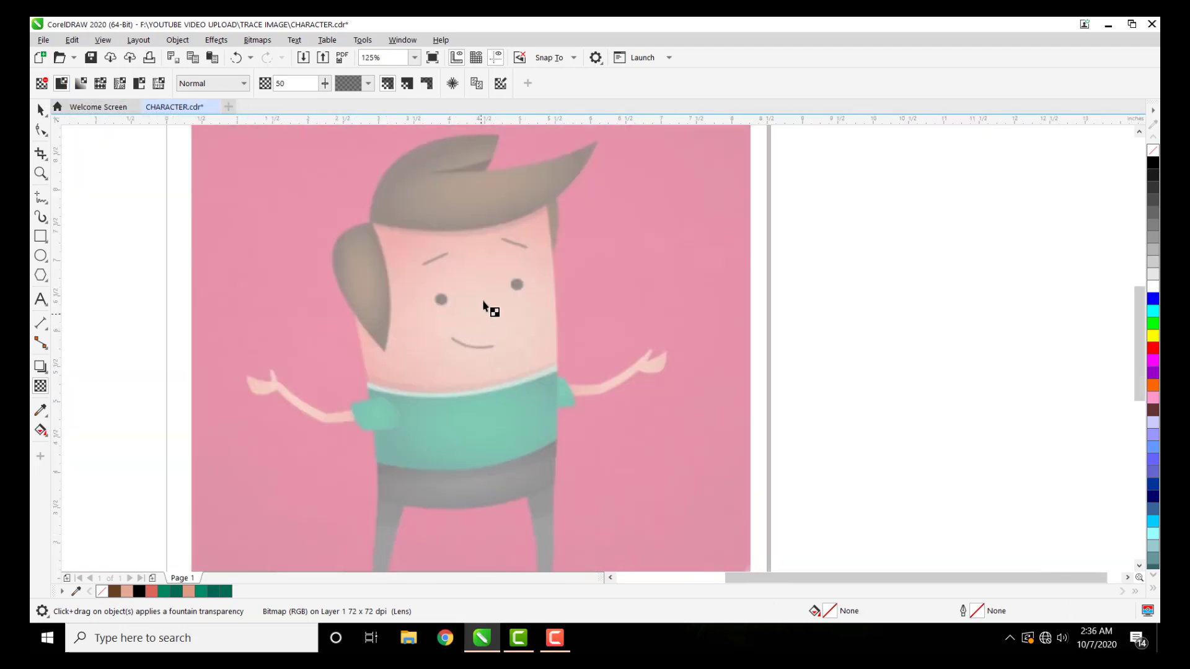
Step: Lock the faded character image in place and check that it cannot be moved
{"action": "right_click", "coordinate": [477, 251]}
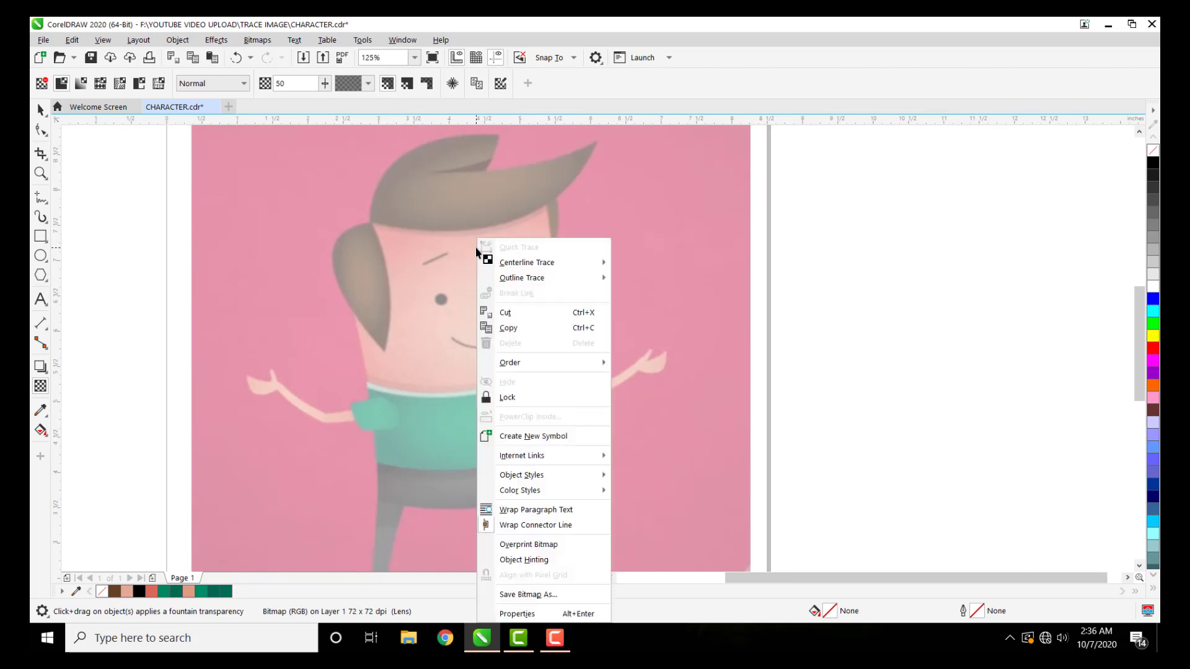
{"action": "left_click", "coordinate": [507, 397]}
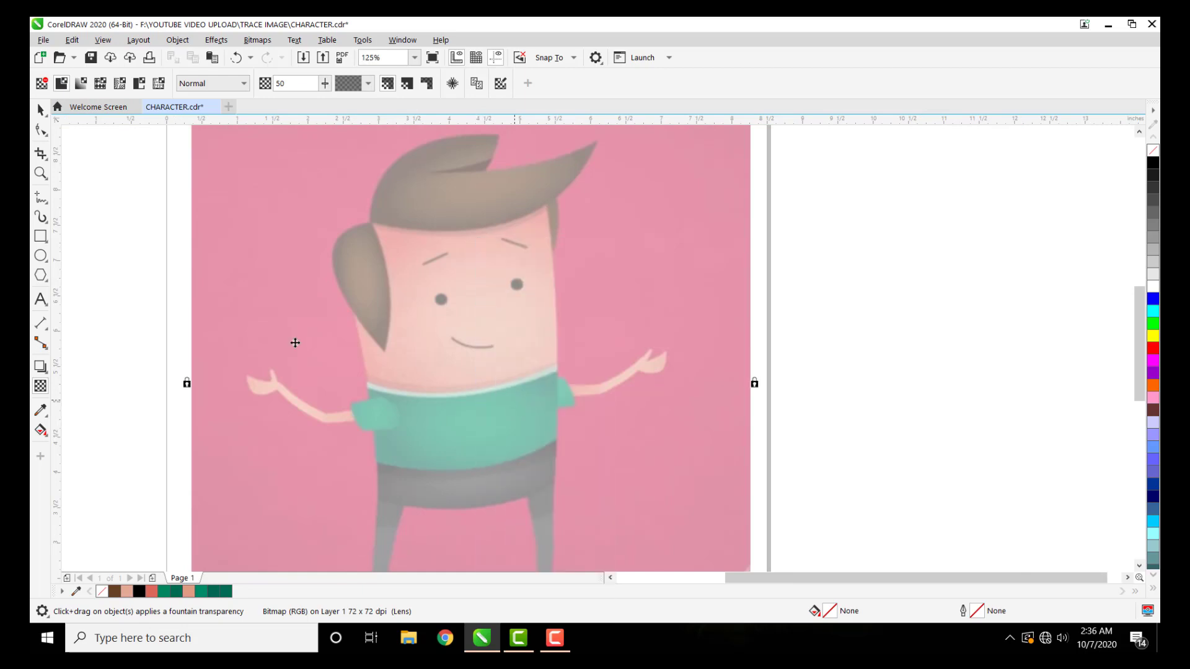
{"action": "left_click_drag", "start_coordinate": [517, 270], "coordinate": [357, 391]}
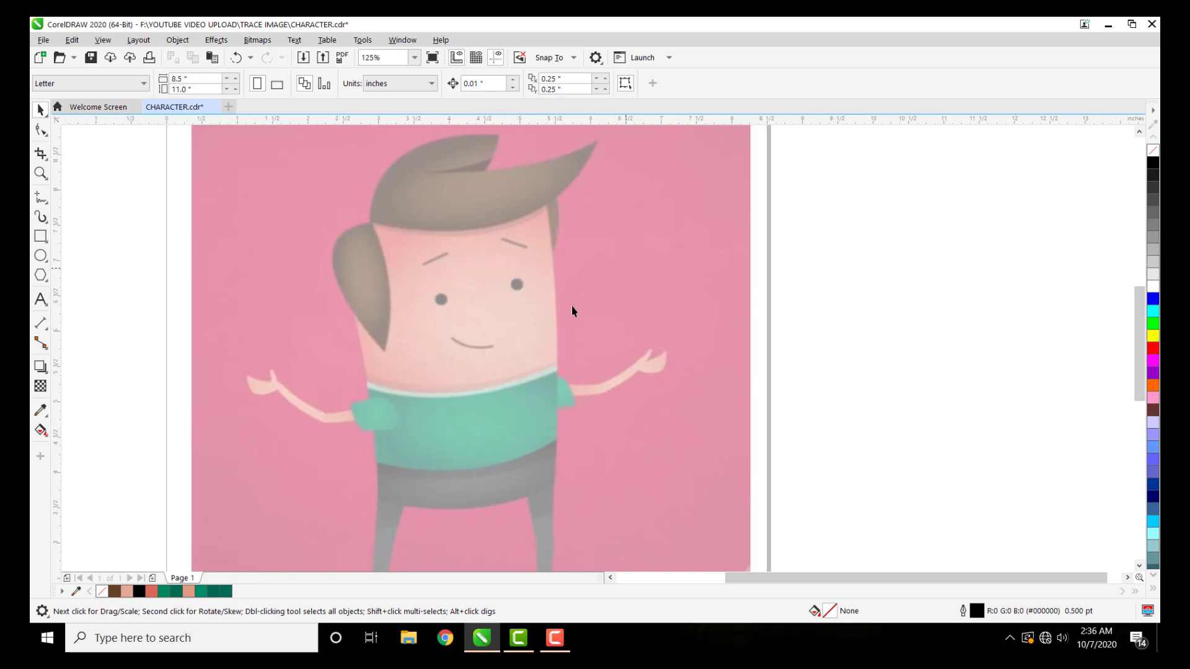
{"action": "left_click_drag", "start_coordinate": [426, 307], "coordinate": [361, 364]}
Step: Draw a closed five-node outline of straight segments around the top hair with the Pen tool
{"action": "scroll", "coordinate": [510, 150], "scroll_direction": "down", "scroll_amount": 1}
{"action": "scroll", "coordinate": [510, 150], "scroll_direction": "up", "scroll_amount": 3}
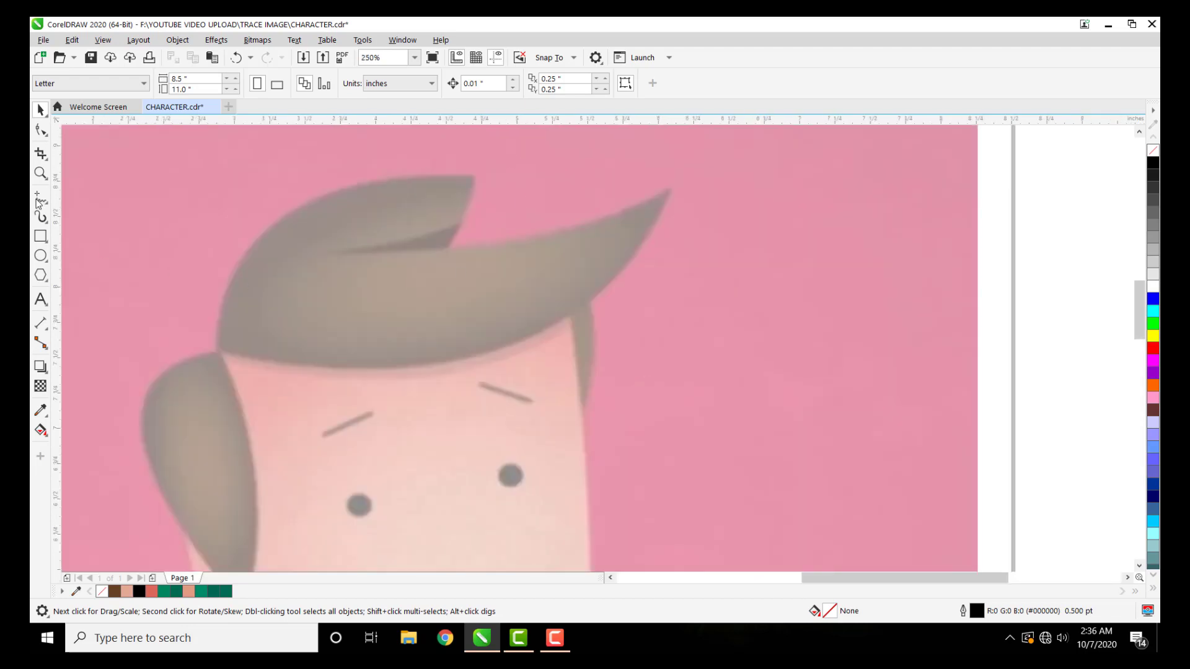
{"action": "left_click", "coordinate": [39, 198]}
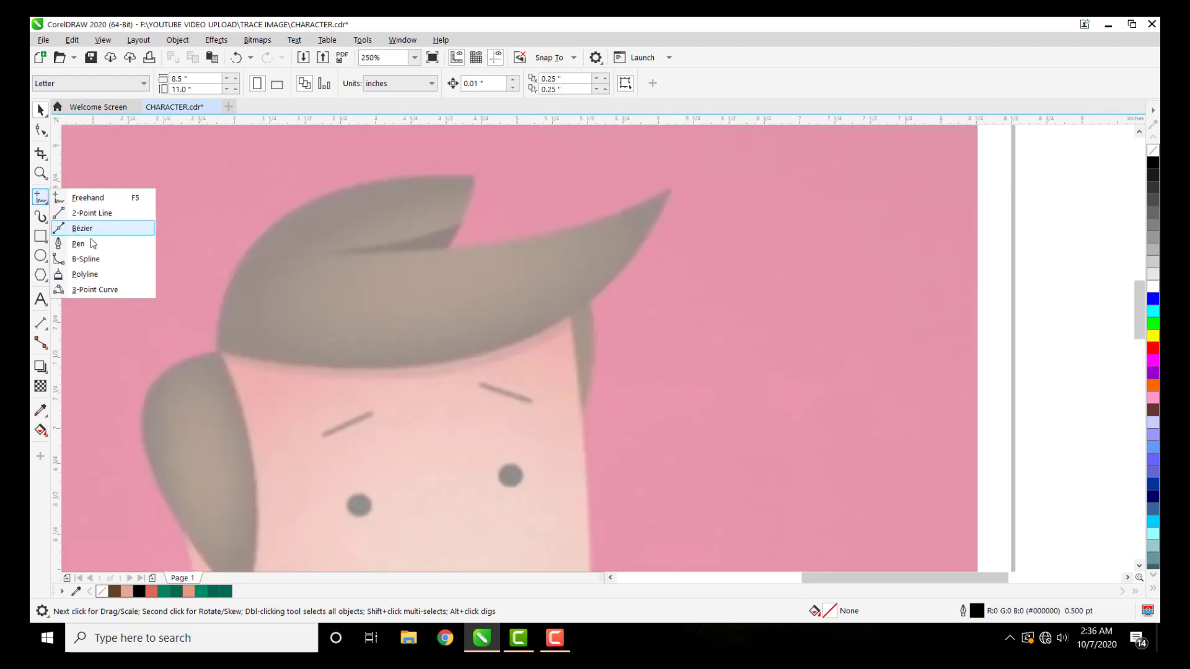
{"action": "left_click", "coordinate": [92, 243]}
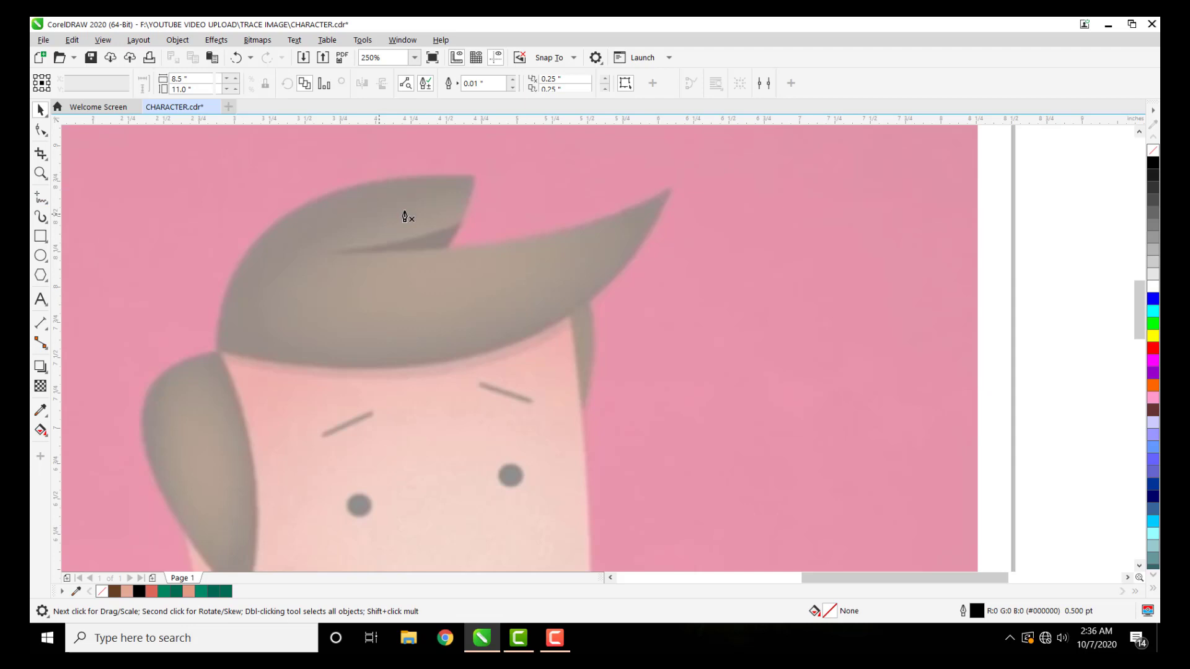
{"action": "left_click", "coordinate": [470, 176]}
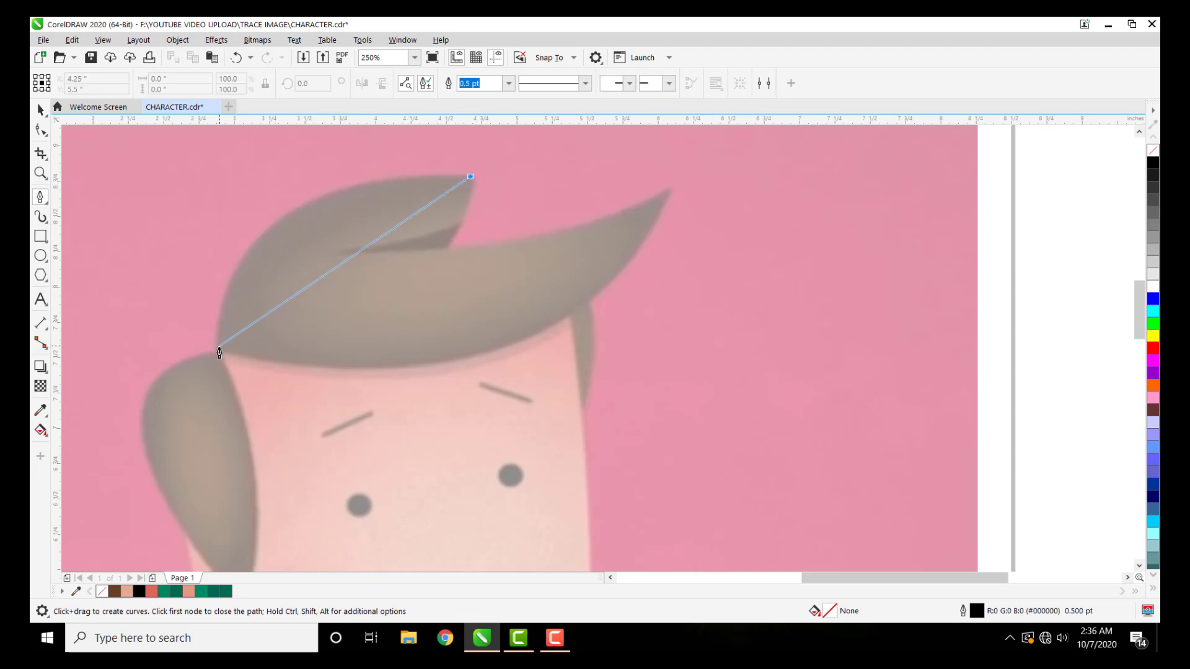
{"action": "left_click", "coordinate": [219, 347]}
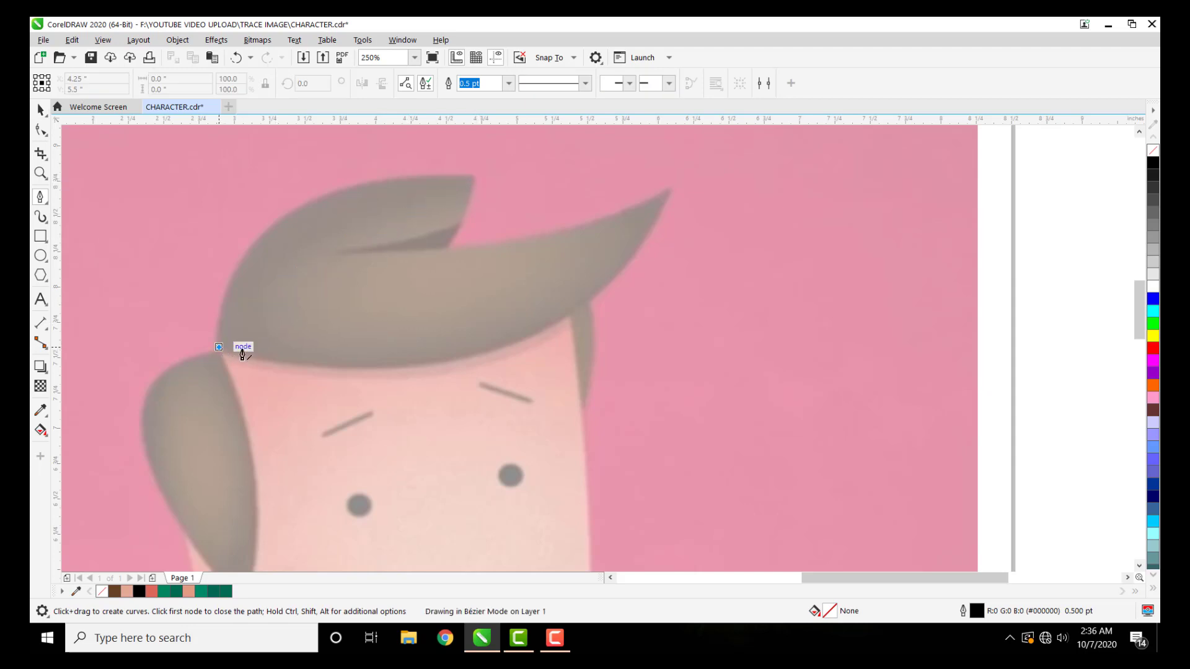
{"action": "left_click", "coordinate": [670, 194]}
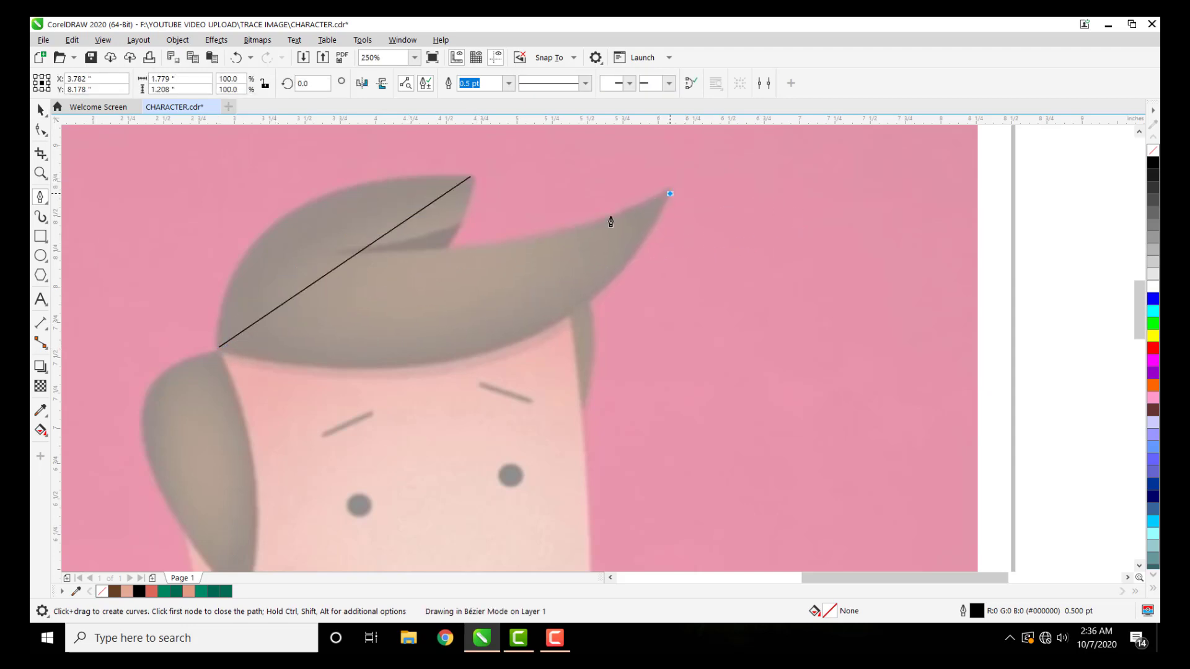
{"action": "left_click", "coordinate": [334, 250]}
{"action": "left_click", "coordinate": [459, 220]}
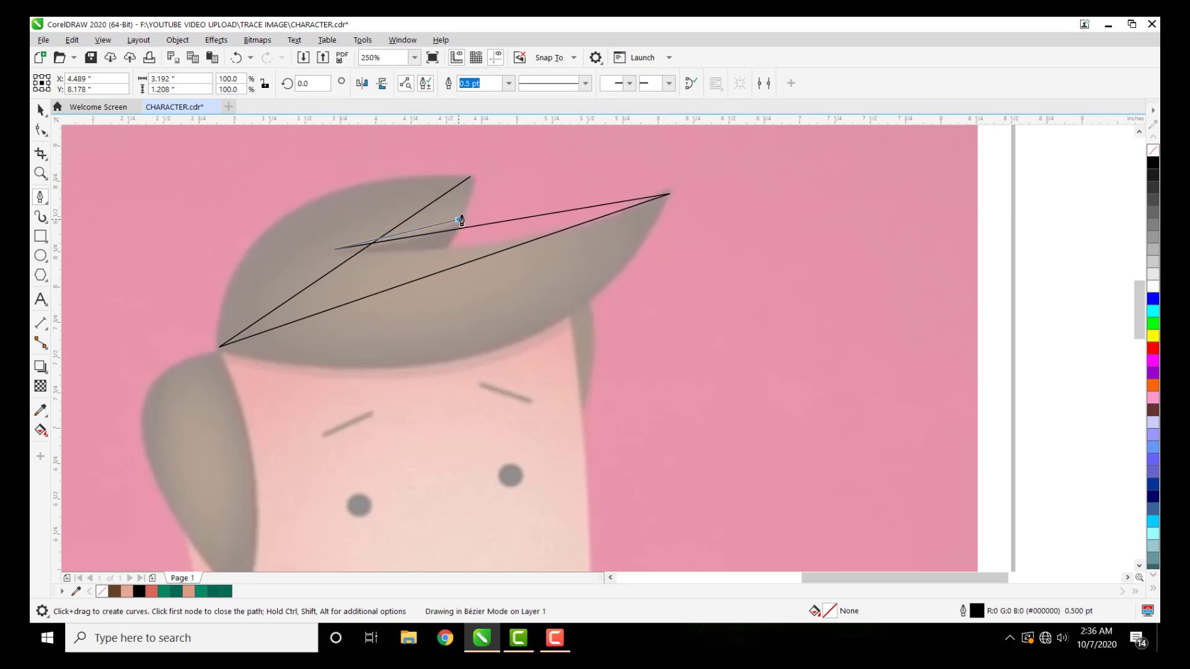
{"action": "left_click", "coordinate": [470, 178]}
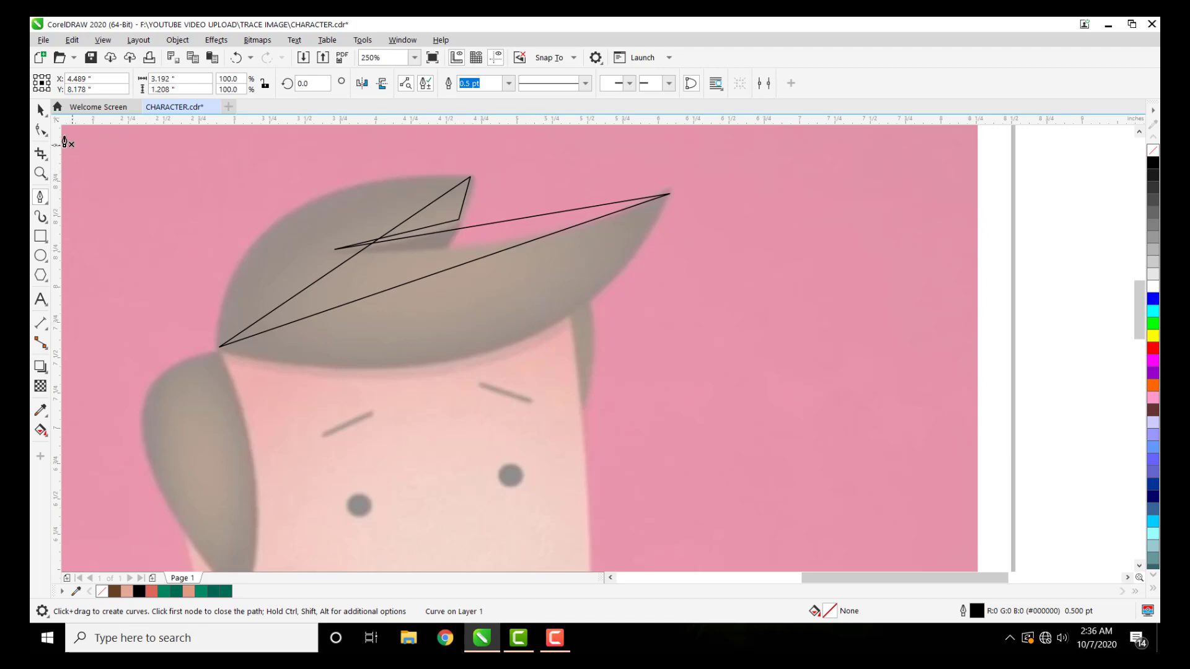
Step: Select all five nodes of the top hair outline and convert its straight segments to curves
{"action": "left_click", "coordinate": [38, 130]}
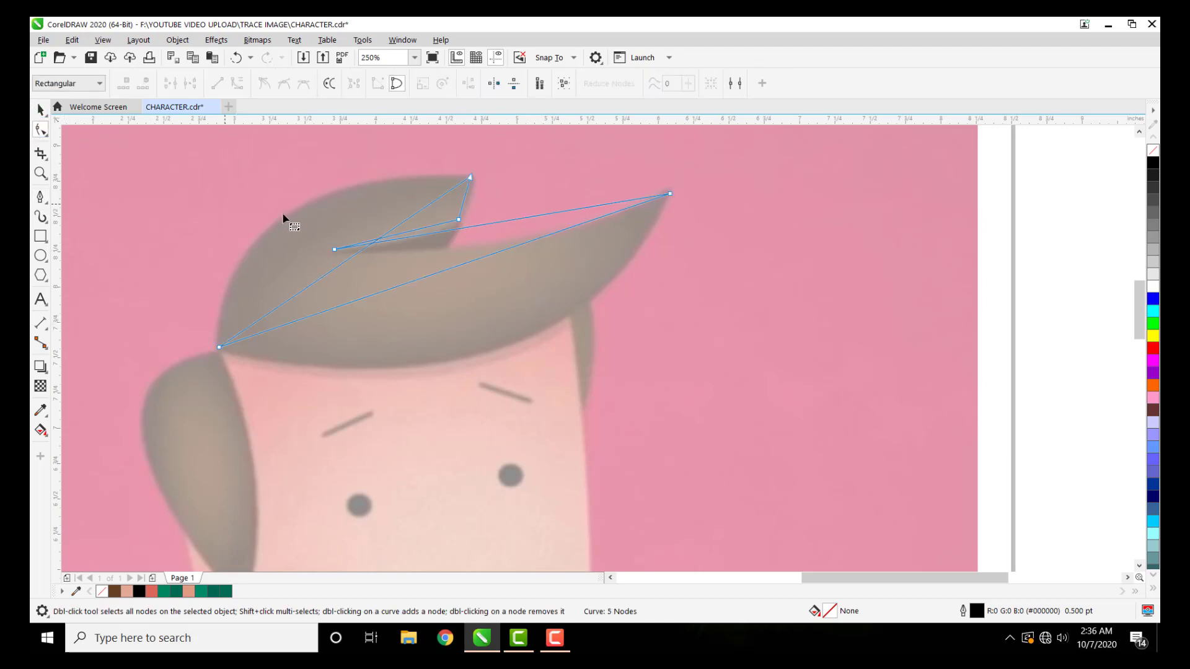
{"action": "left_click_drag", "start_coordinate": [162, 149], "coordinate": [623, 299]}
{"action": "left_click_drag", "start_coordinate": [717, 377], "coordinate": [723, 454]}
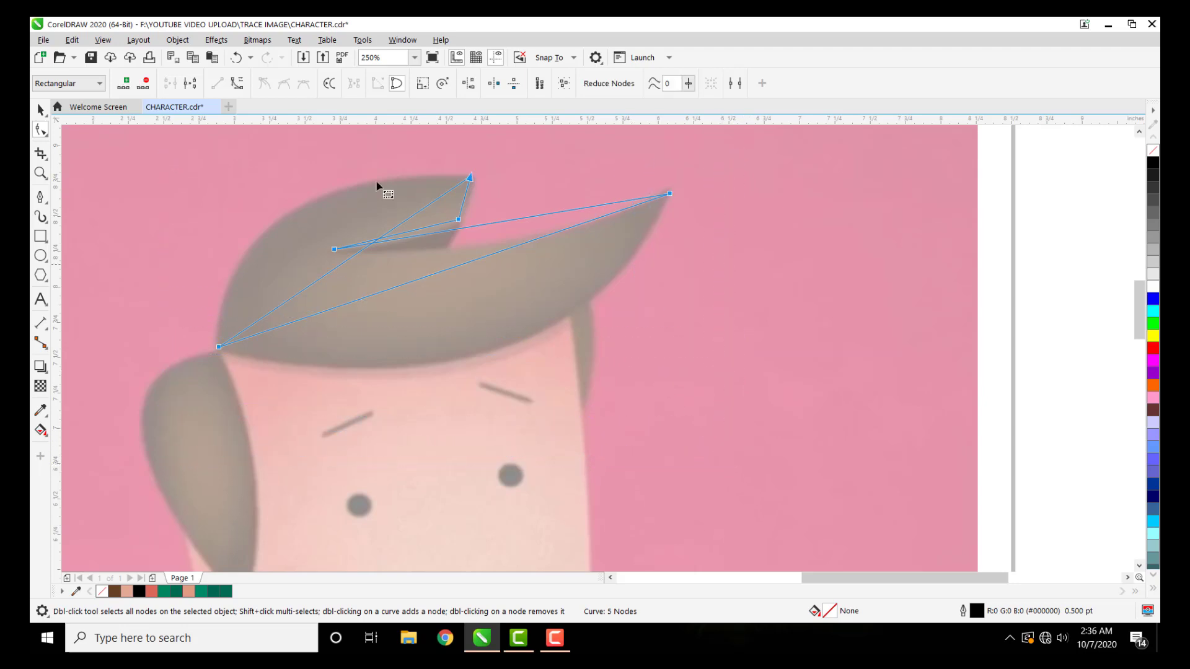
{"action": "left_click", "coordinate": [237, 84]}
Step: Bend the crown, tuft end and upper fringe segments along the hair edges, and shift the tuft's lower node slightly down
{"action": "left_click_drag", "start_coordinate": [345, 264], "coordinate": [283, 216]}
{"action": "scroll", "coordinate": [404, 166], "scroll_direction": "up", "scroll_amount": 2}
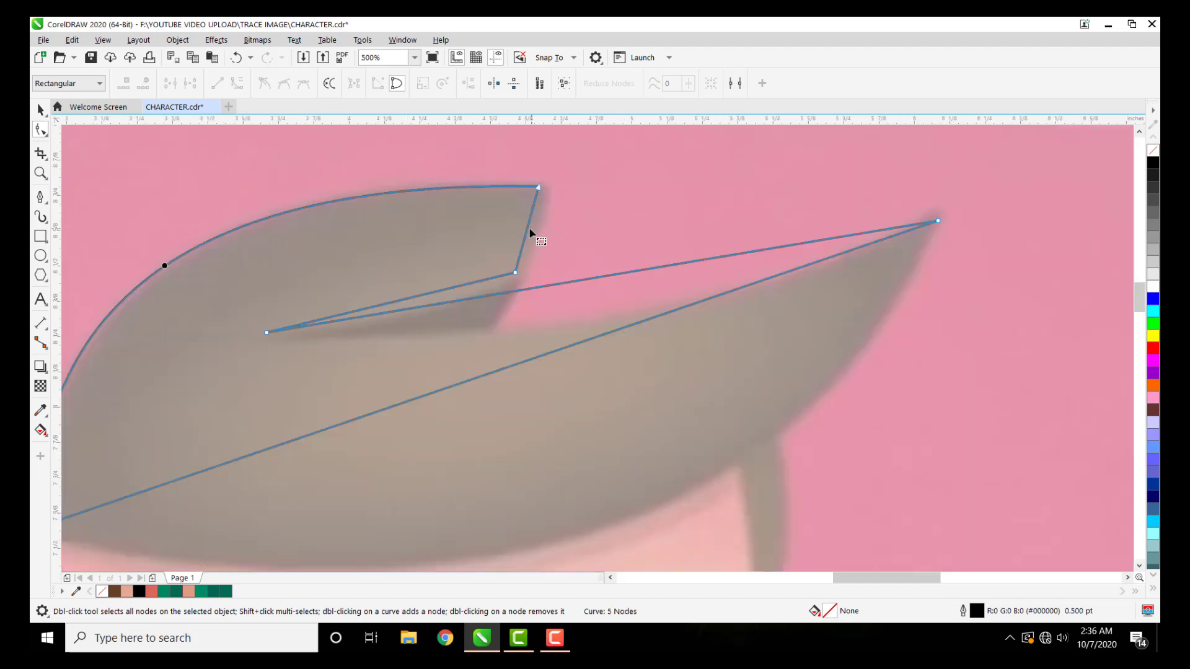
{"action": "mouse_move", "coordinate": [526, 234]}
{"action": "left_mouse_down"}
{"action": "mouse_move", "coordinate": [544, 238]}
{"action": "mouse_move", "coordinate": [534, 239]}
{"action": "left_mouse_up"}
{"action": "left_click_drag", "start_coordinate": [508, 289], "coordinate": [499, 326]}
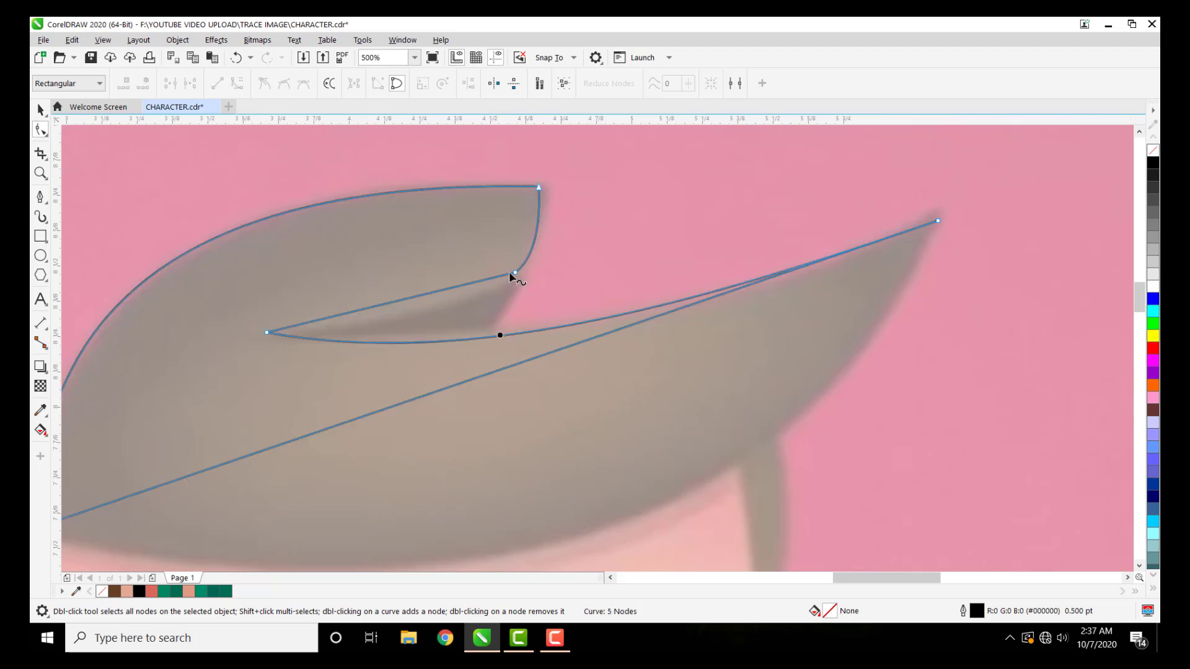
{"action": "left_click_drag", "start_coordinate": [515, 274], "coordinate": [512, 283]}
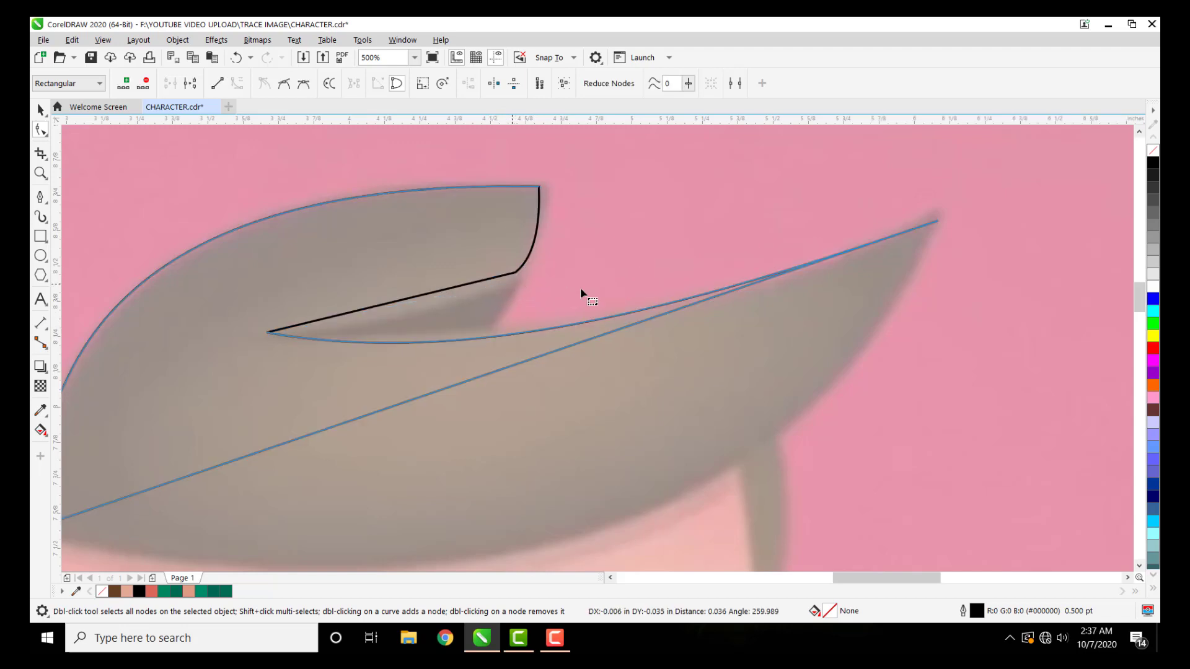
{"action": "left_click_drag", "start_coordinate": [543, 187], "coordinate": [556, 207]}
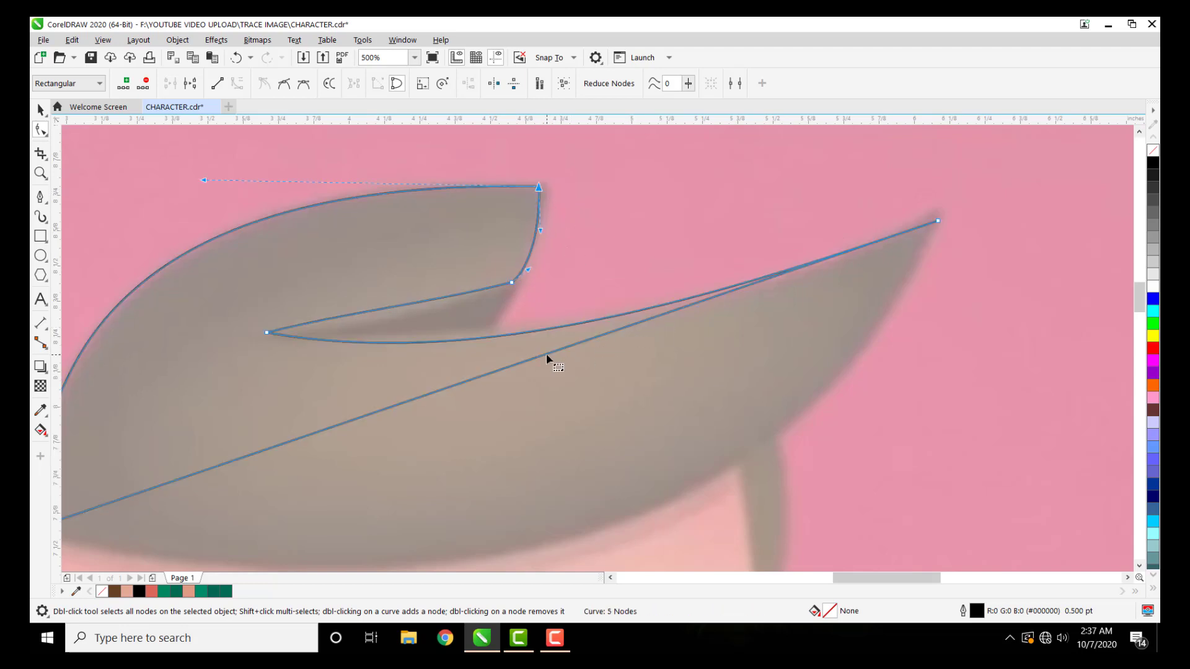
Step: Curve the tuft's underside and the lower fringe segment to match the top hair in the image
{"action": "scroll", "coordinate": [532, 351], "scroll_direction": "down", "scroll_amount": 2}
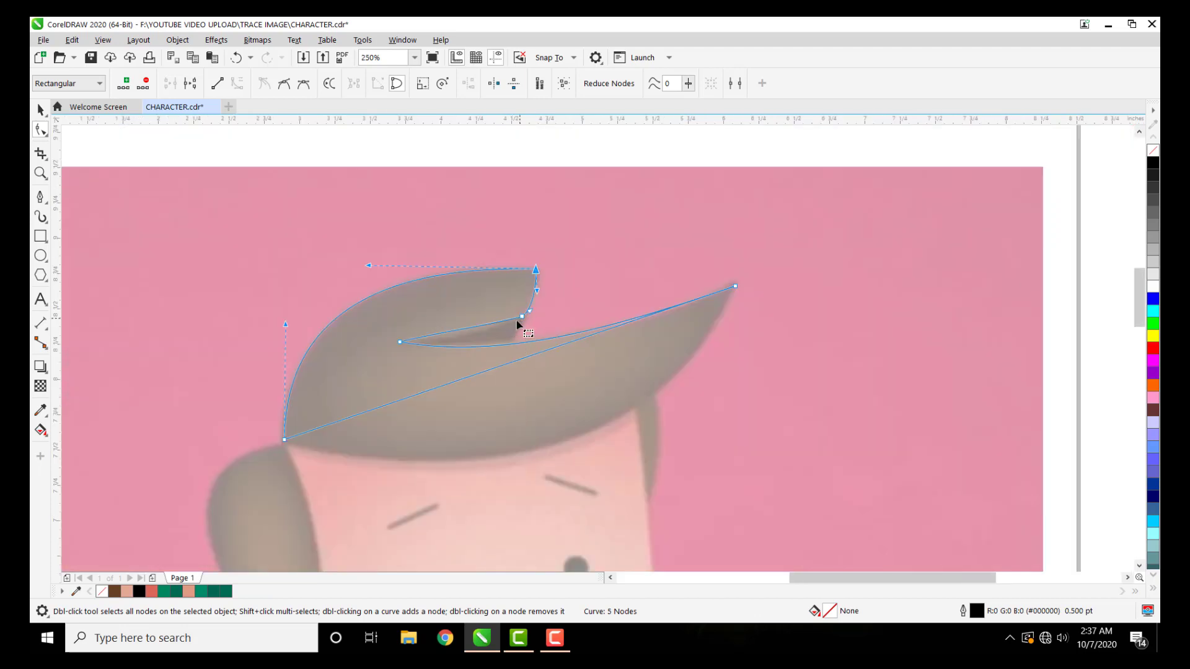
{"action": "scroll", "coordinate": [460, 326], "scroll_direction": "up", "scroll_amount": 2}
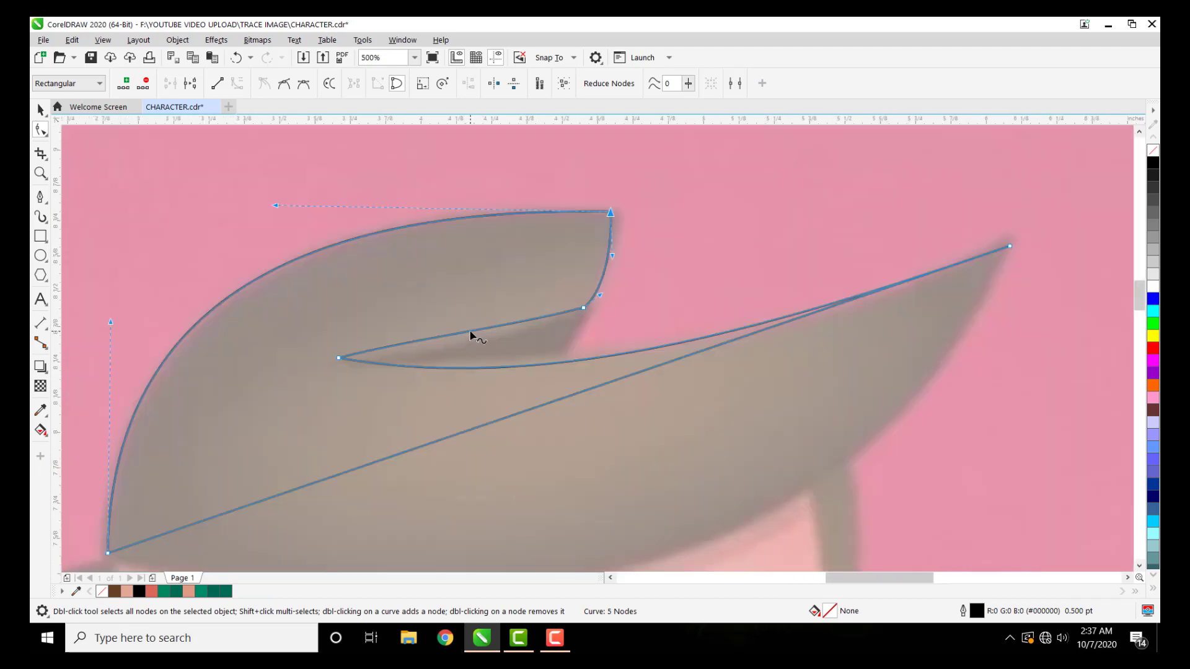
{"action": "left_click_drag", "start_coordinate": [469, 336], "coordinate": [473, 339]}
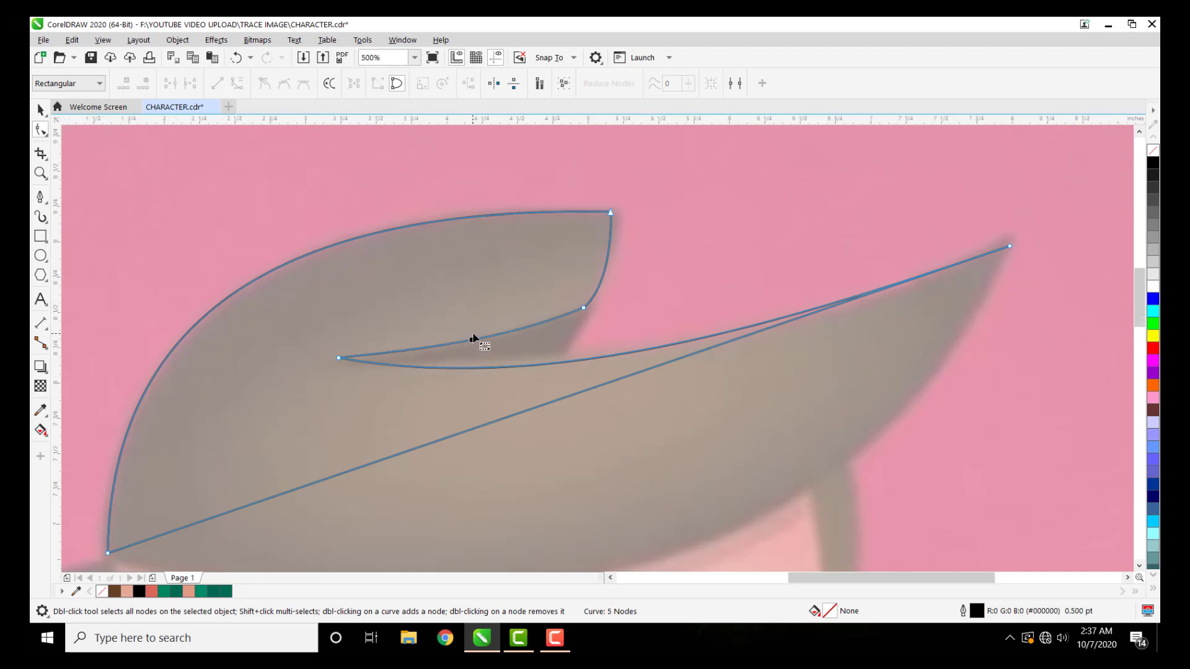
{"action": "scroll", "coordinate": [473, 338], "scroll_direction": "down", "scroll_amount": 2}
{"action": "left_click", "coordinate": [495, 373]}
{"action": "left_click_drag", "start_coordinate": [522, 419], "coordinate": [557, 452]}
{"action": "scroll", "coordinate": [371, 313], "scroll_direction": "down", "scroll_amount": 1}
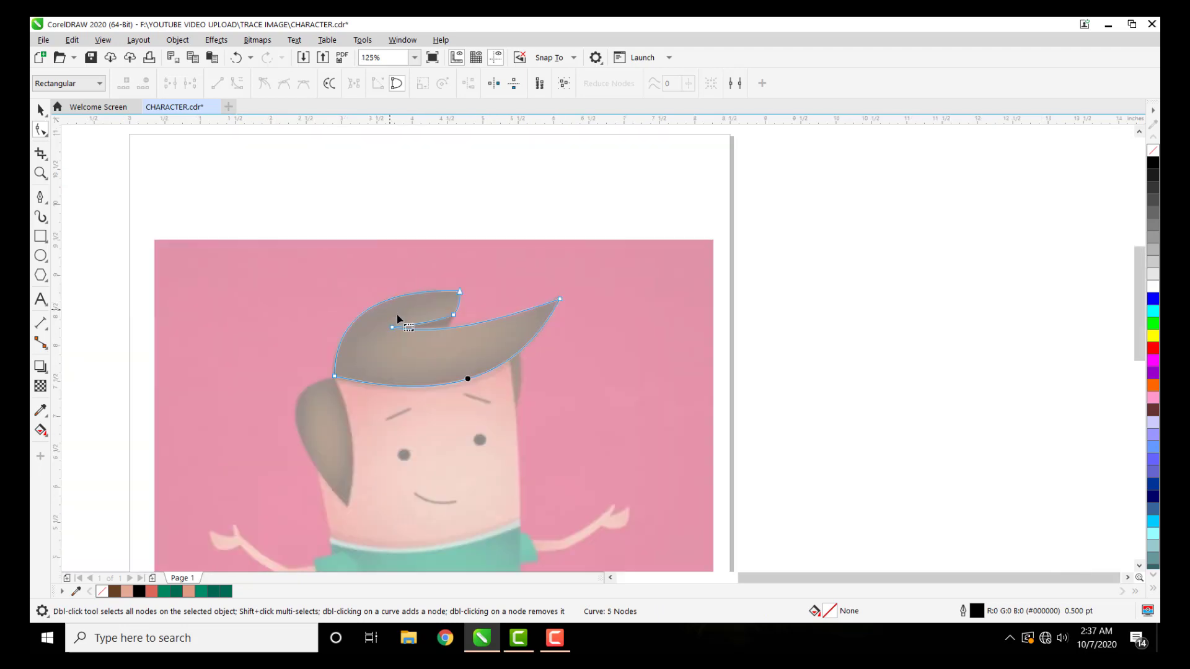
{"action": "scroll", "coordinate": [397, 372], "scroll_direction": "down", "scroll_amount": 1}
{"action": "scroll", "coordinate": [383, 403], "scroll_direction": "up", "scroll_amount": 1}
{"action": "scroll", "coordinate": [382, 400], "scroll_direction": "up", "scroll_amount": 1}
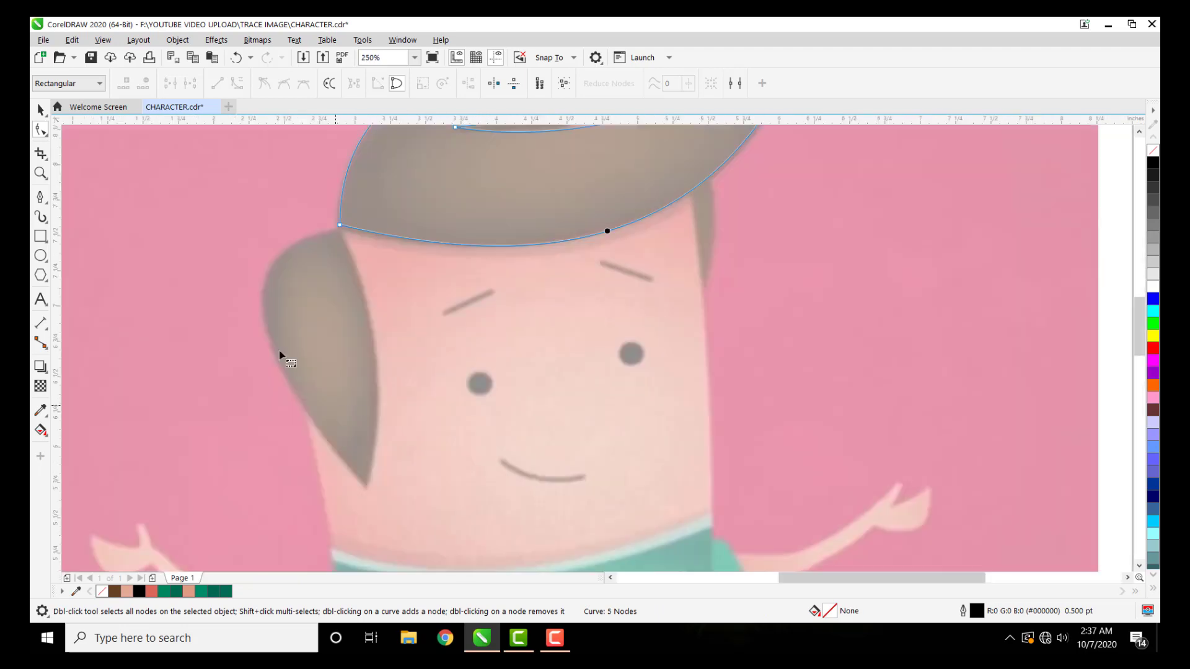
{"action": "left_click", "coordinate": [40, 197]}
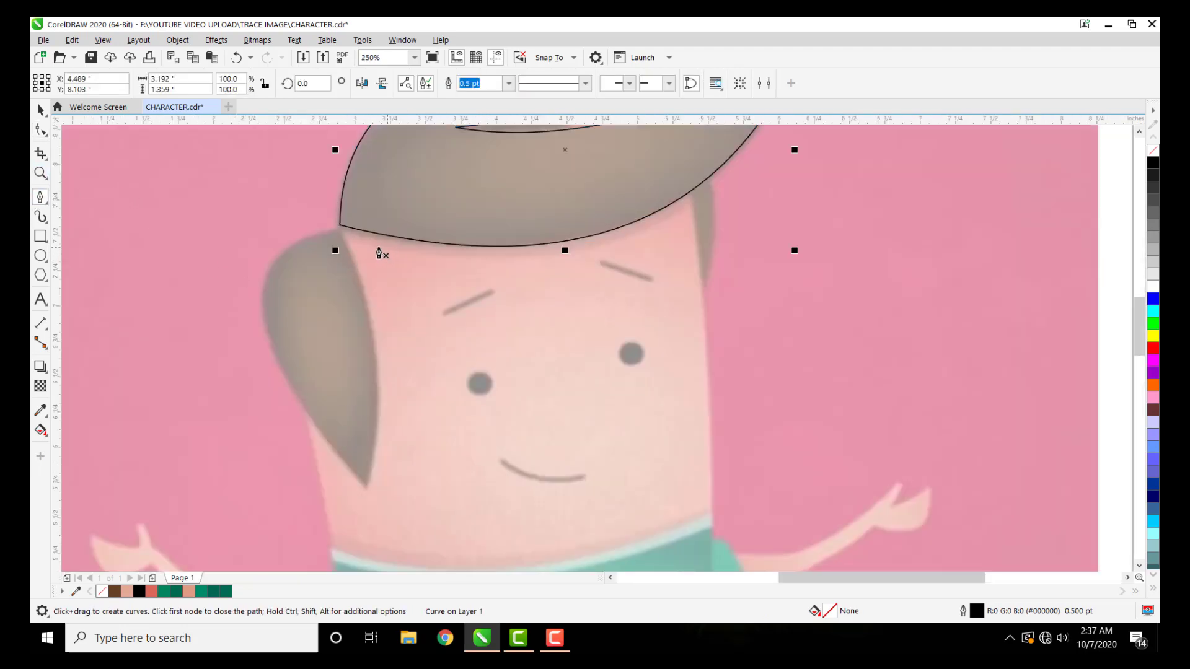
{"action": "left_click_drag", "start_coordinate": [340, 227], "coordinate": [287, 355]}
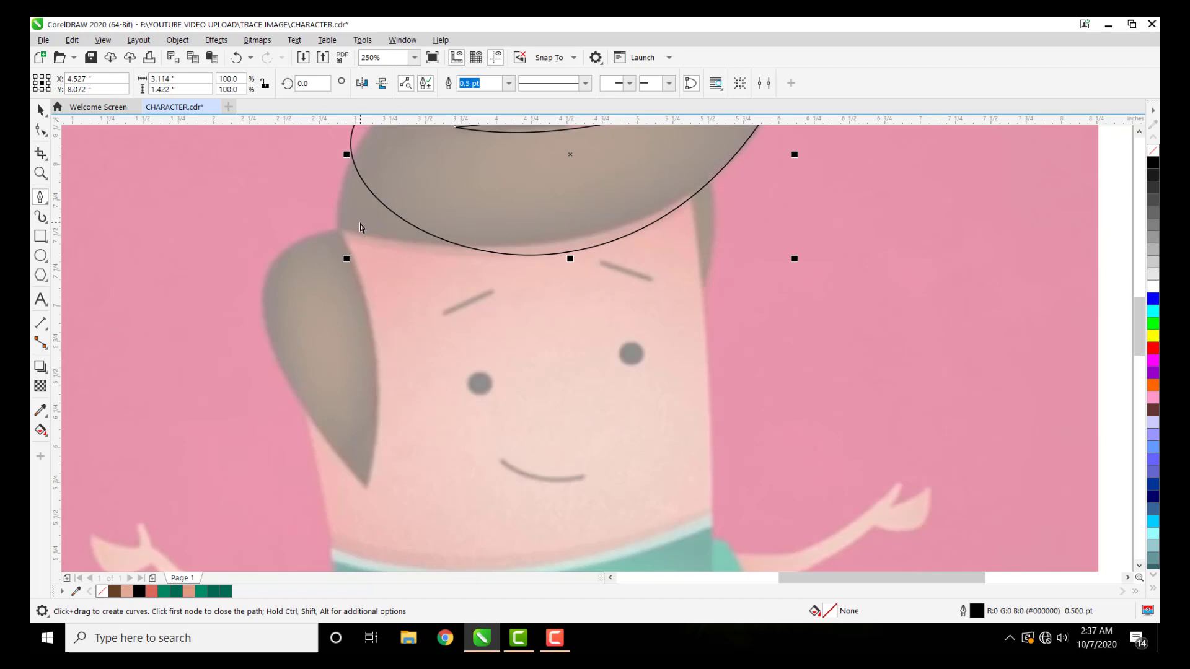
{"action": "left_click_drag", "start_coordinate": [345, 233], "coordinate": [340, 225]}
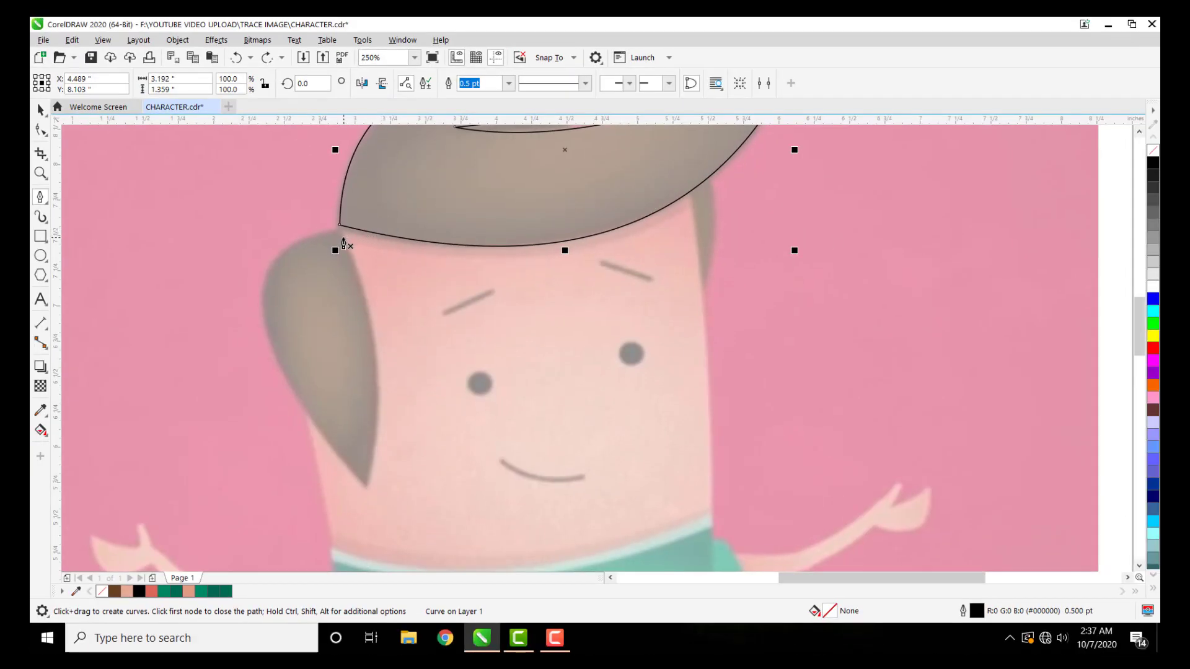
Step: Draw a closed three-node outline of straight segments around the side hair left of the face with the Pen tool
{"action": "left_click", "coordinate": [340, 234]}
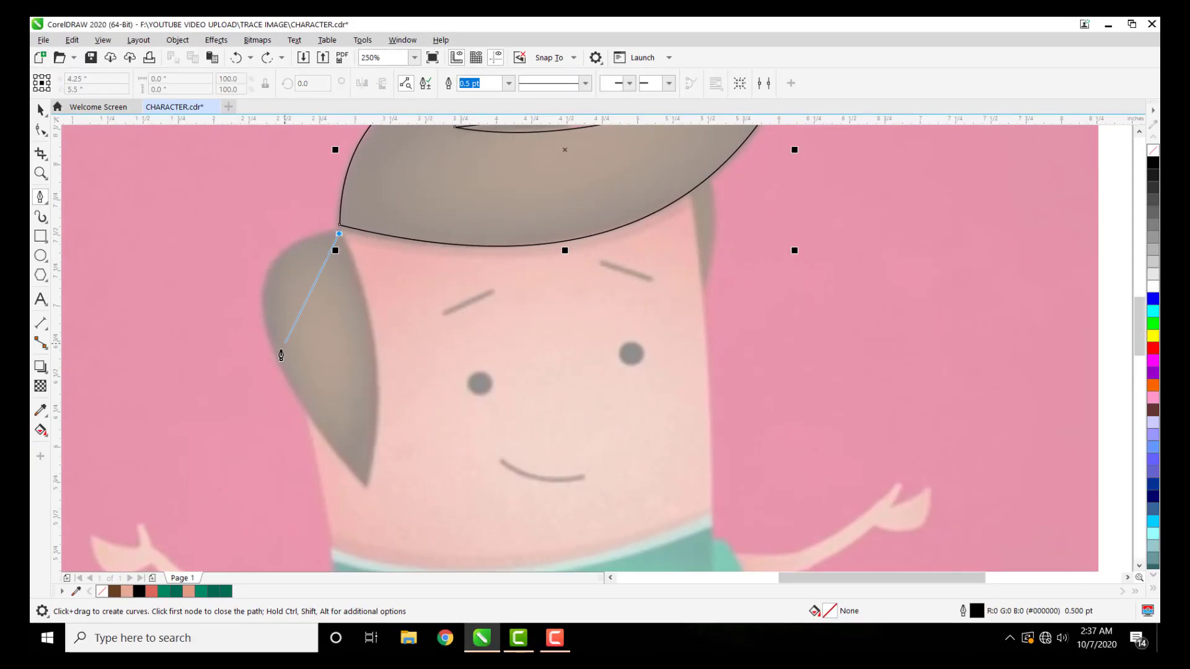
{"action": "left_click", "coordinate": [279, 354]}
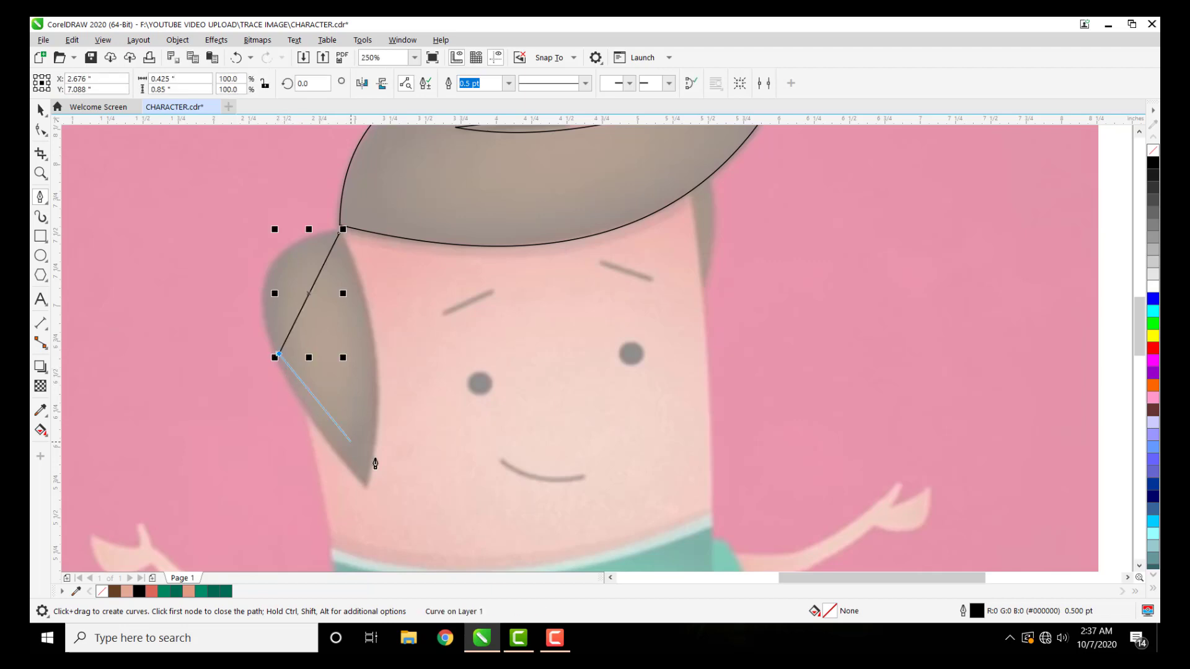
{"action": "left_click", "coordinate": [369, 489]}
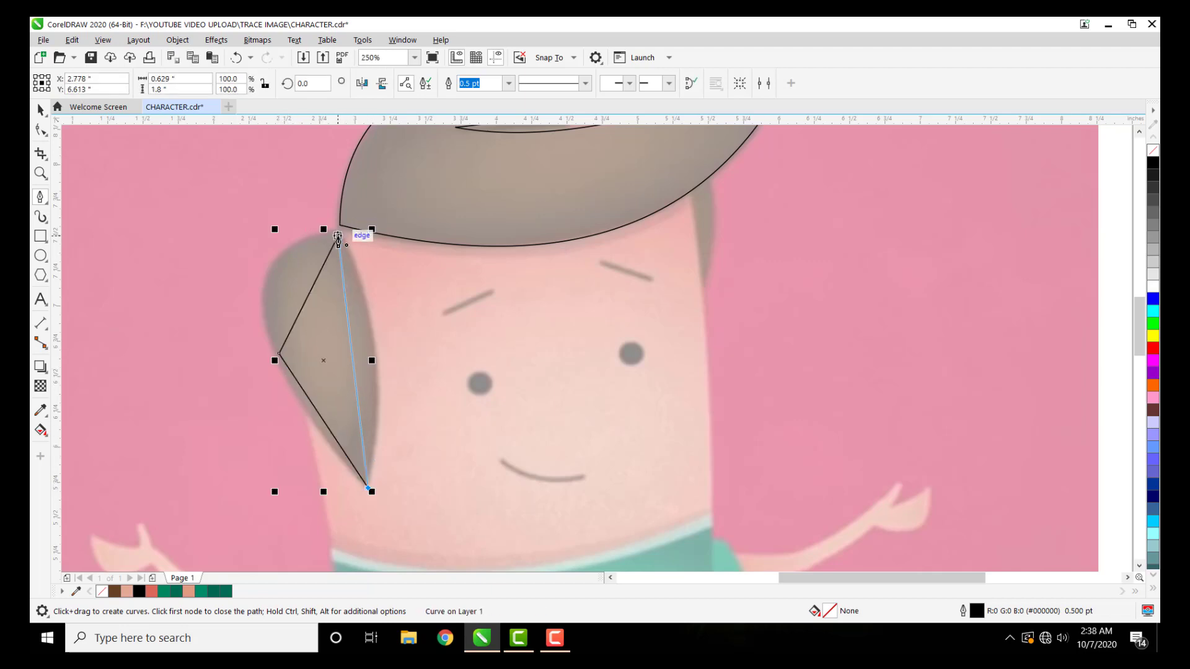
{"action": "left_click", "coordinate": [339, 234]}
Step: Select all three nodes of the left side hair outline and convert its straight segments to curves
{"action": "left_click", "coordinate": [40, 129]}
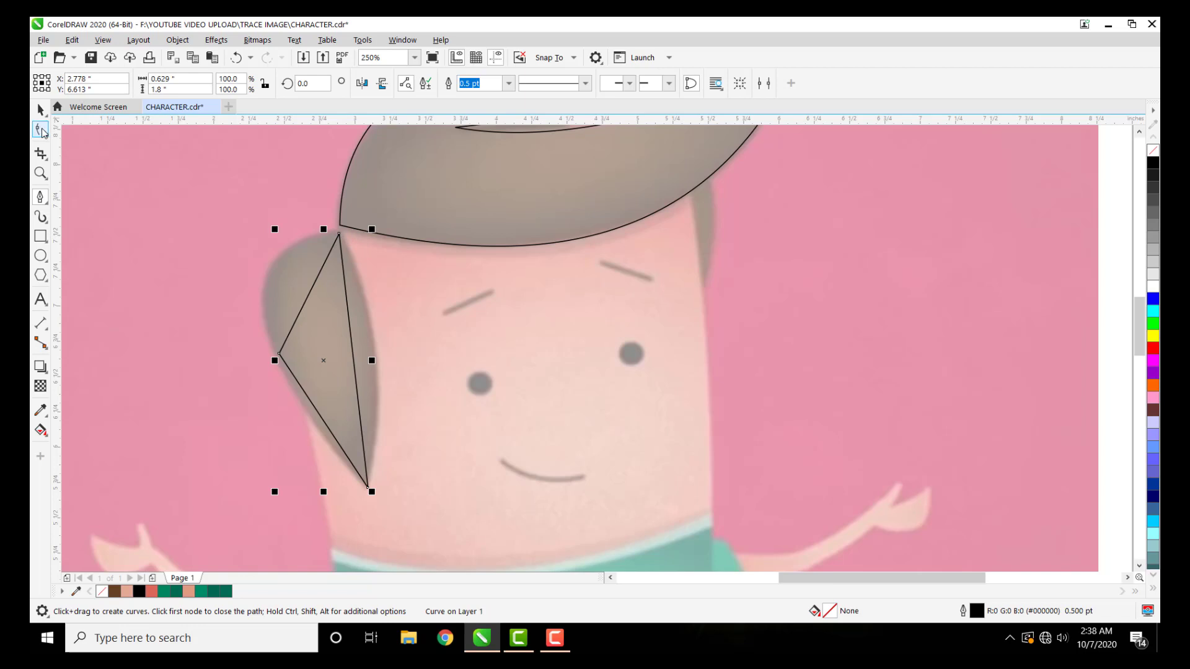
{"action": "left_click_drag", "start_coordinate": [219, 220], "coordinate": [390, 313]}
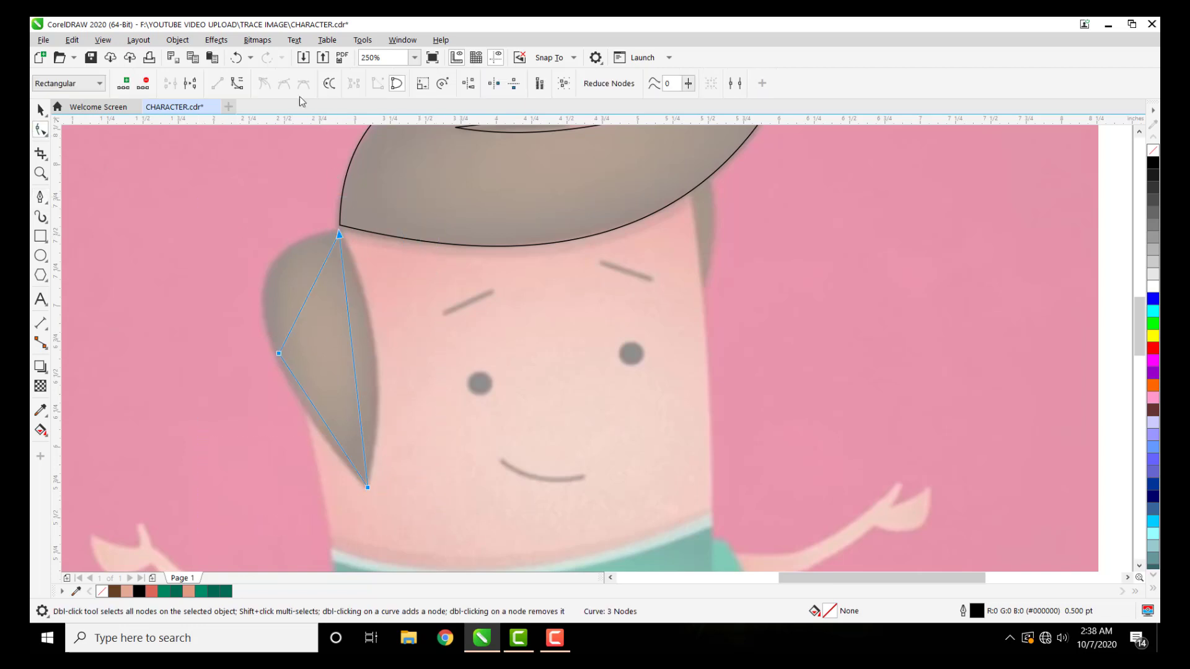
{"action": "left_click", "coordinate": [239, 85]}
Step: Bend the left side hair's three segments along the hair edges and nudge its upper node slightly toward the top hair
{"action": "left_click_drag", "start_coordinate": [312, 292], "coordinate": [274, 266]}
{"action": "scroll", "coordinate": [318, 247], "scroll_direction": "up", "scroll_amount": 2}
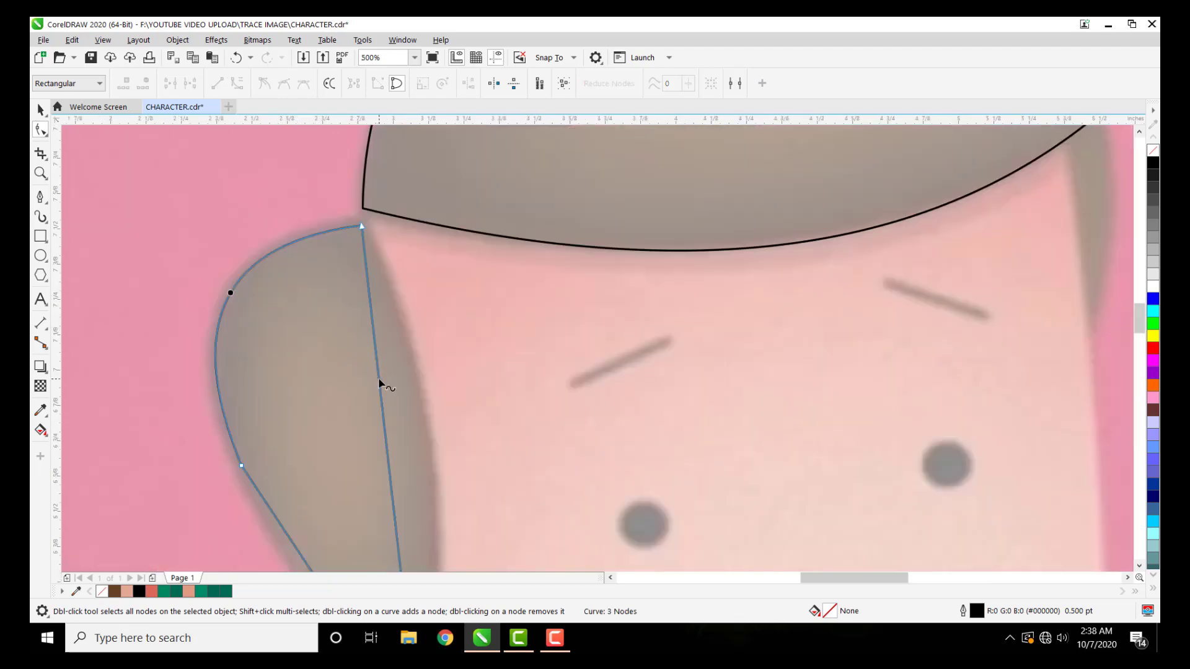
{"action": "left_click_drag", "start_coordinate": [378, 377], "coordinate": [429, 422]}
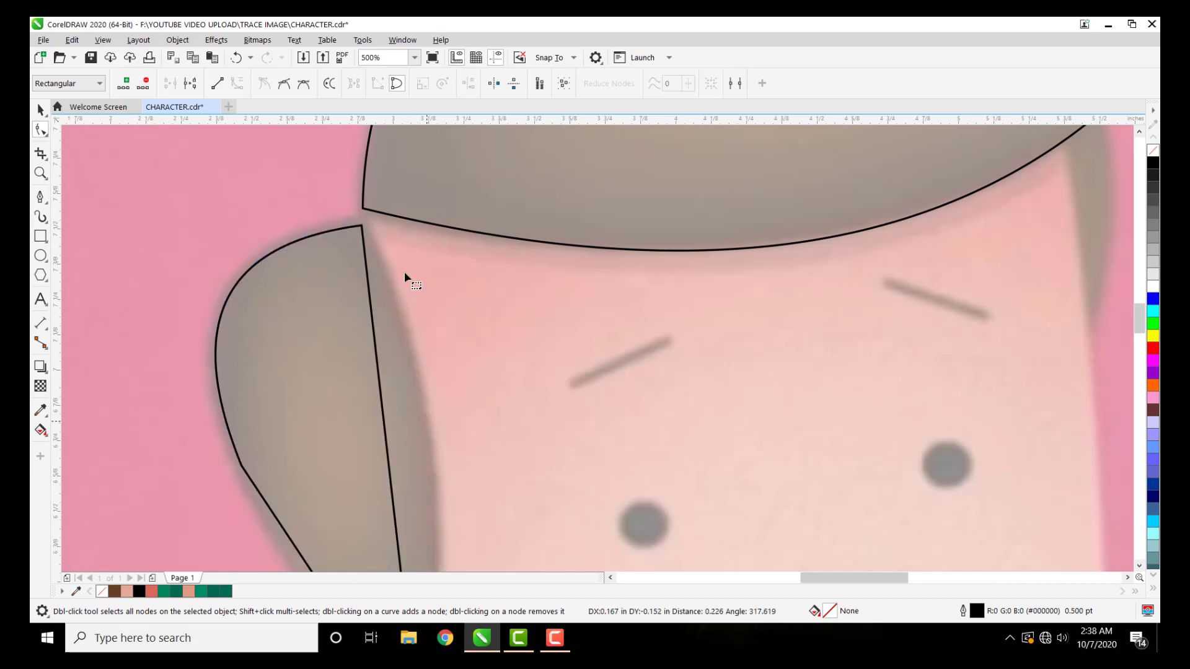
{"action": "left_click_drag", "start_coordinate": [360, 225], "coordinate": [365, 230]}
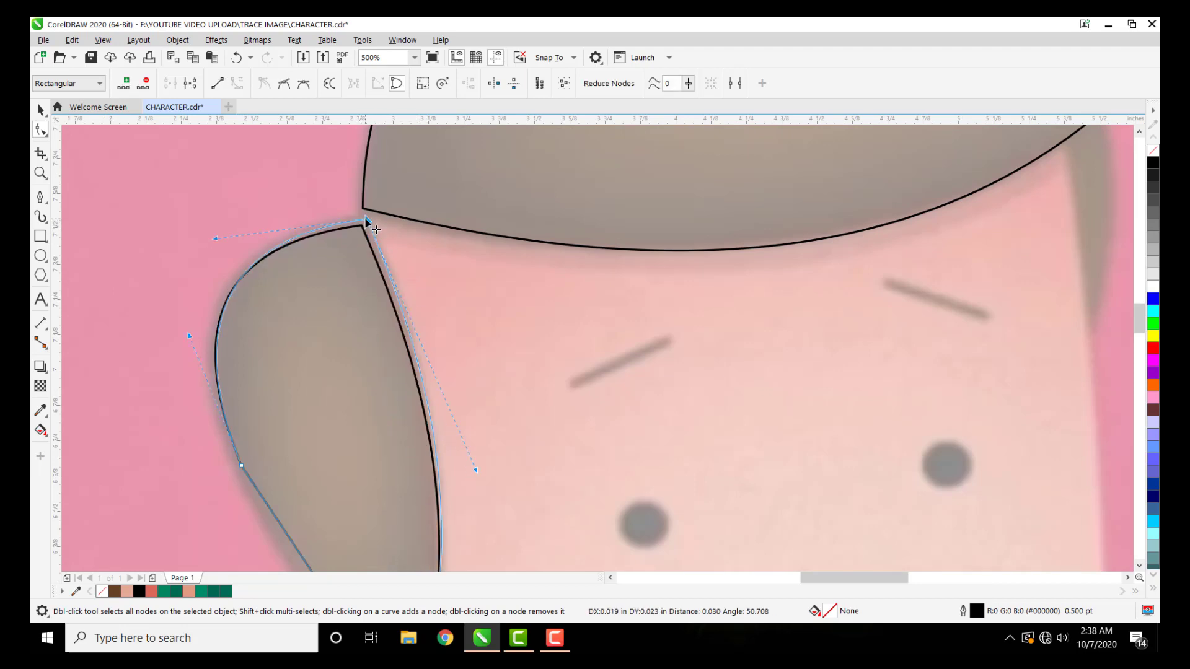
{"action": "scroll", "coordinate": [251, 276], "scroll_direction": "down", "scroll_amount": 2}
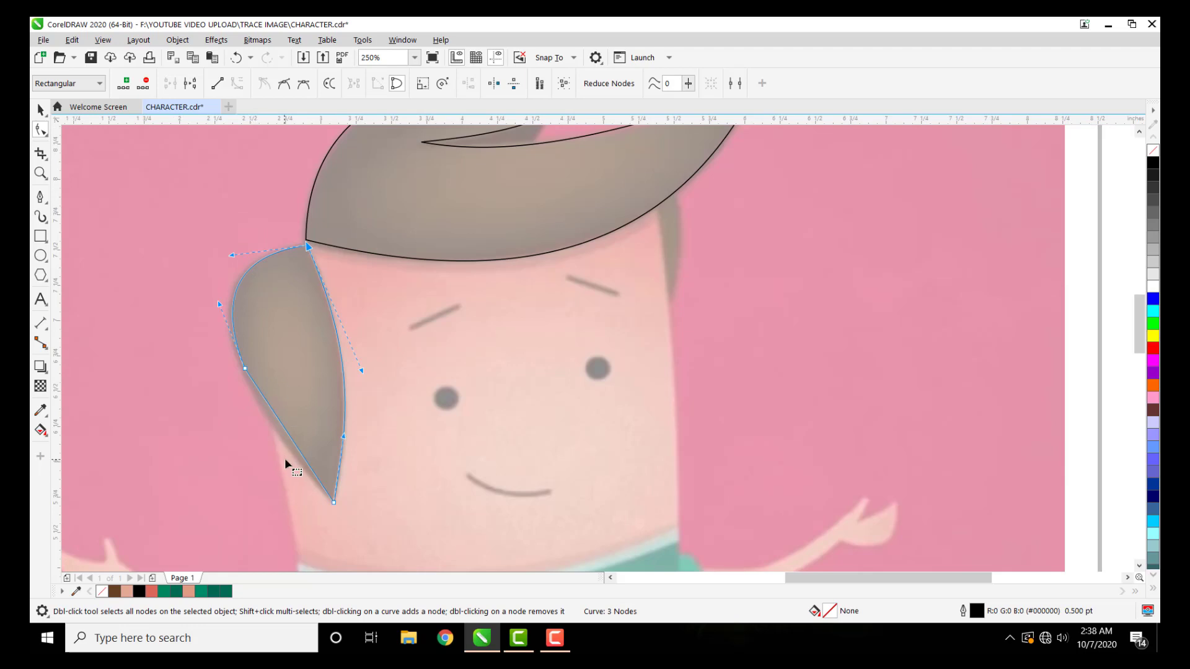
{"action": "scroll", "coordinate": [290, 443], "scroll_direction": "up", "scroll_amount": 2}
{"action": "left_click_drag", "start_coordinate": [279, 393], "coordinate": [273, 408]}
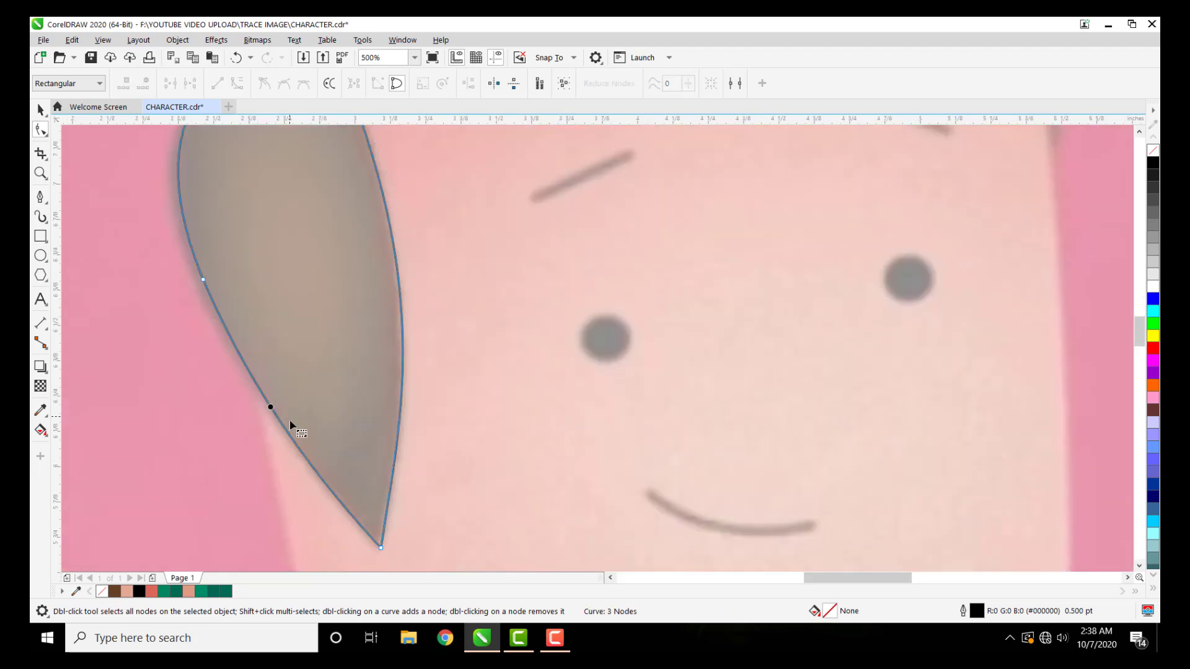
Step: Draw a closed triangular outline over the thin right sideburn with the Pen tool, overlapping the top hair
{"action": "scroll", "coordinate": [222, 350], "scroll_direction": "down", "scroll_amount": 1}
{"action": "scroll", "coordinate": [223, 352], "scroll_direction": "down", "scroll_amount": 1}
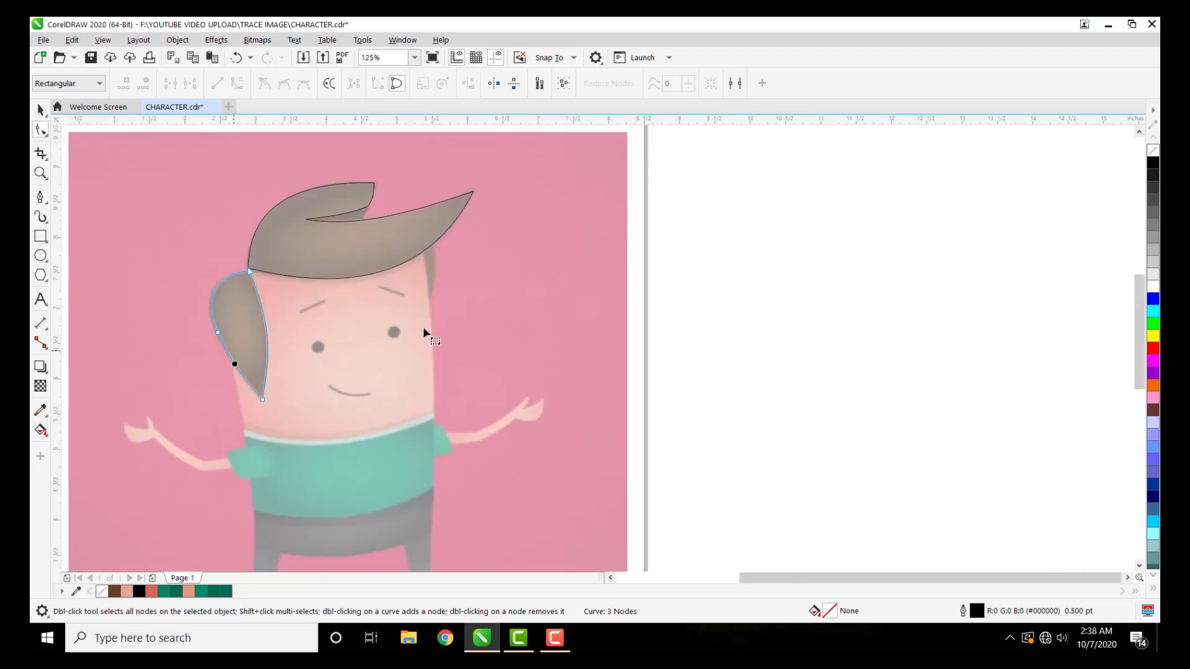
{"action": "scroll", "coordinate": [464, 269], "scroll_direction": "up", "scroll_amount": 1}
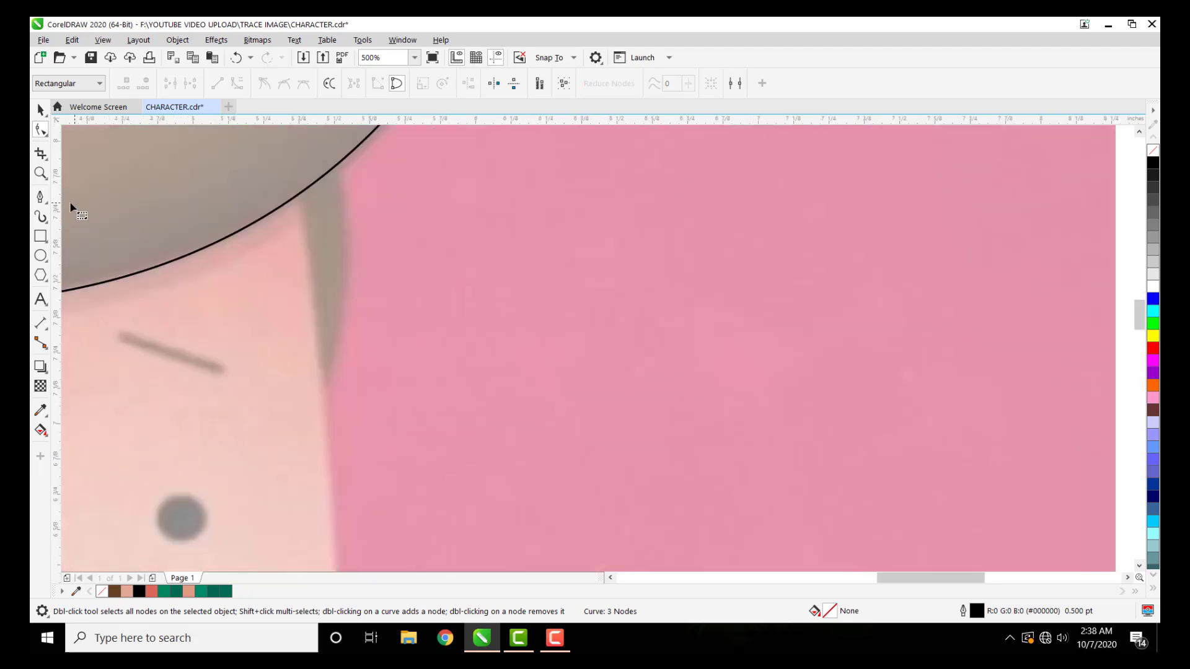
{"action": "left_click", "coordinate": [40, 197]}
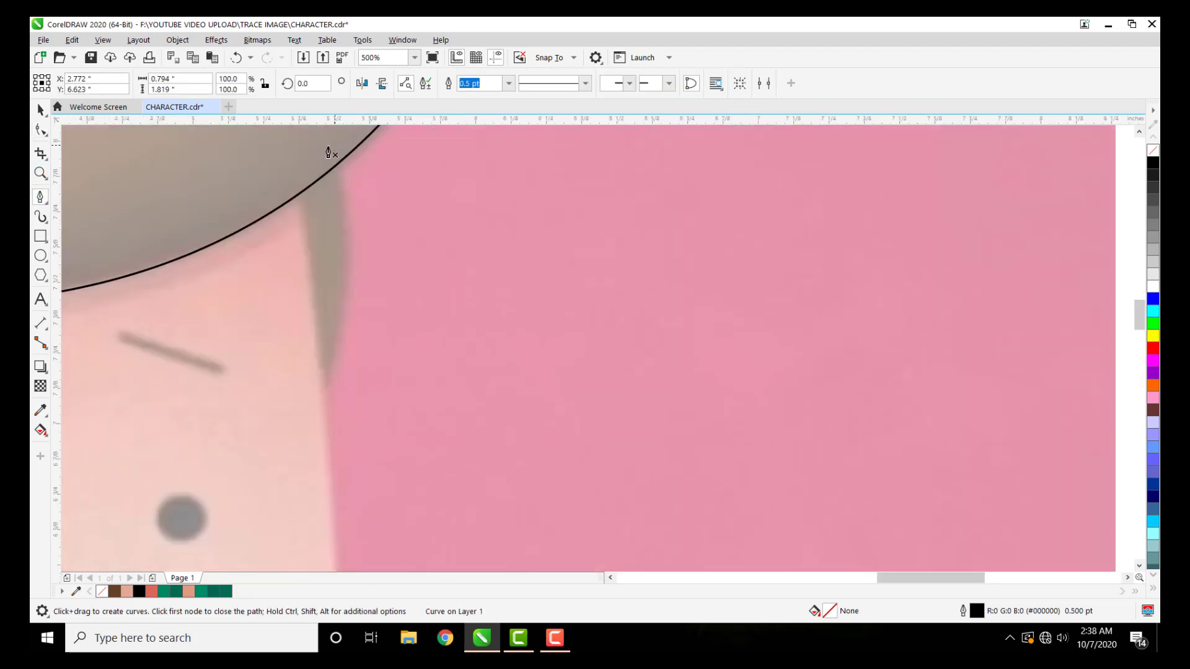
{"action": "left_click", "coordinate": [297, 150]}
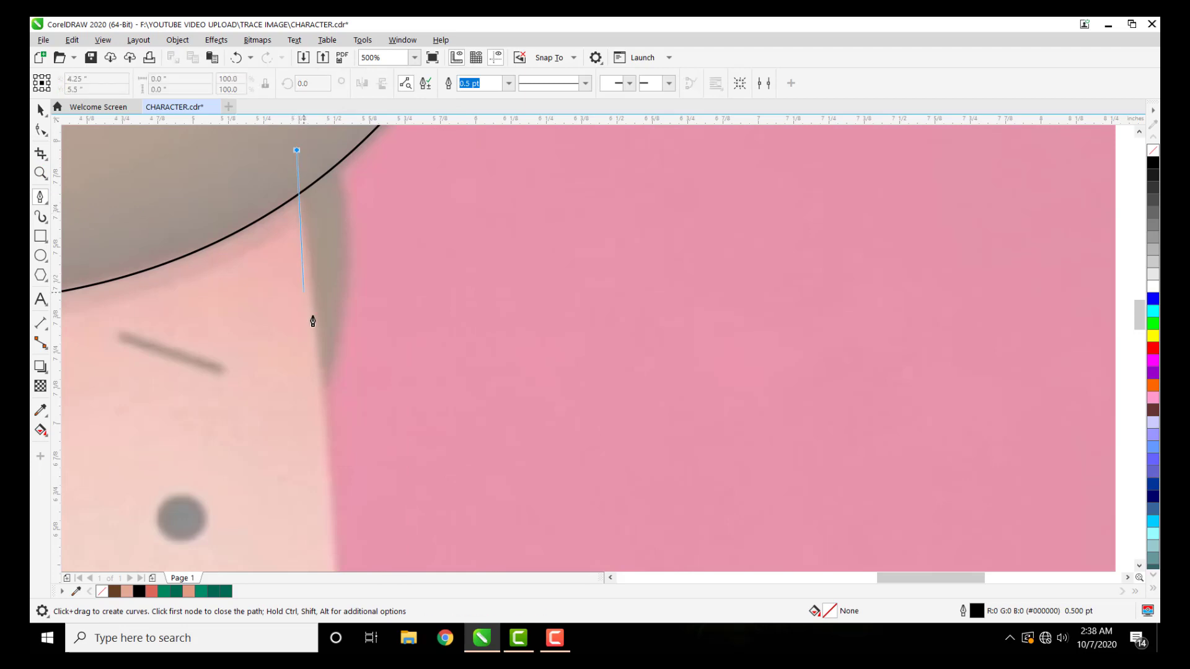
{"action": "left_click", "coordinate": [324, 392]}
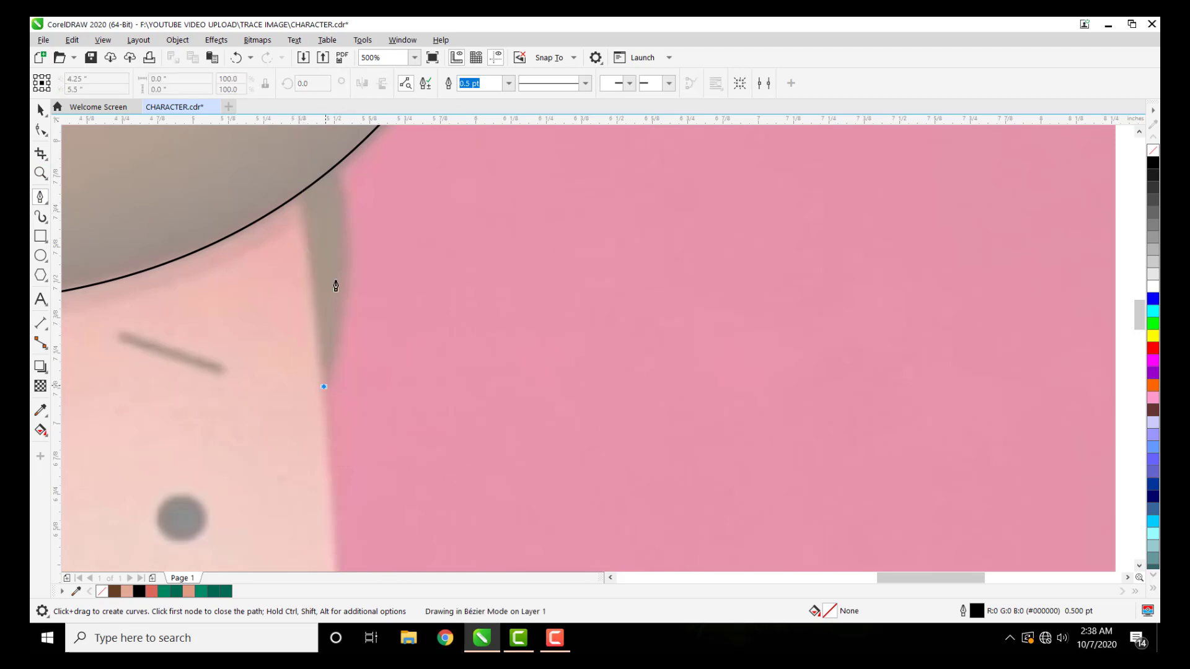
{"action": "left_click", "coordinate": [345, 147]}
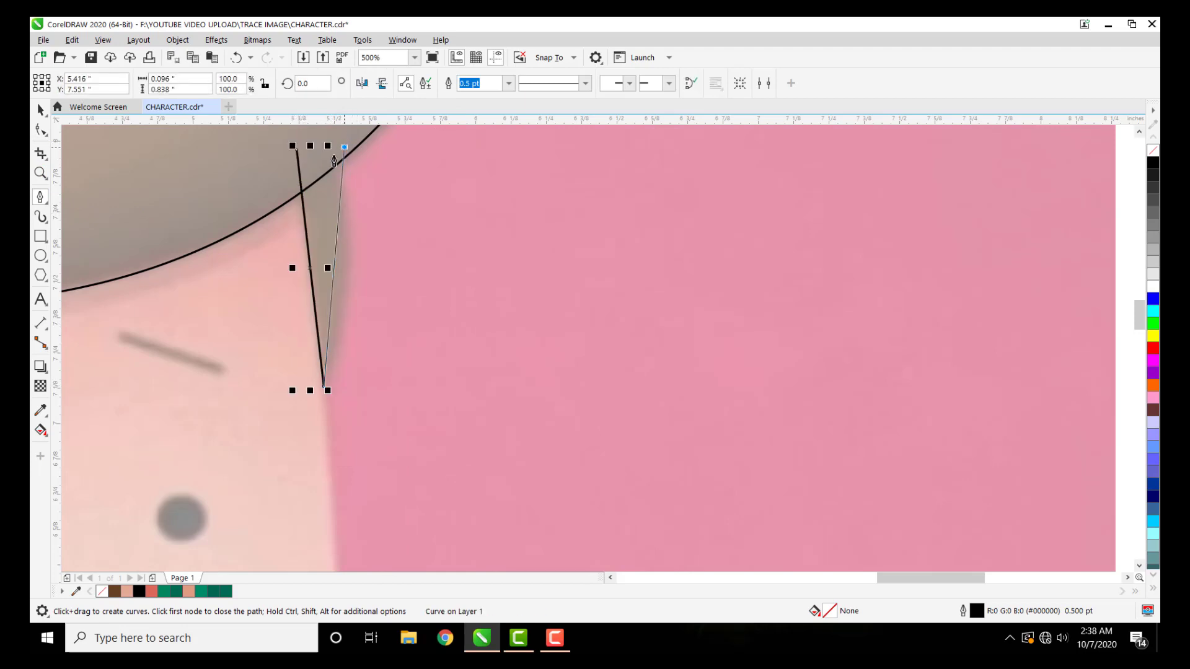
{"action": "left_click", "coordinate": [297, 152]}
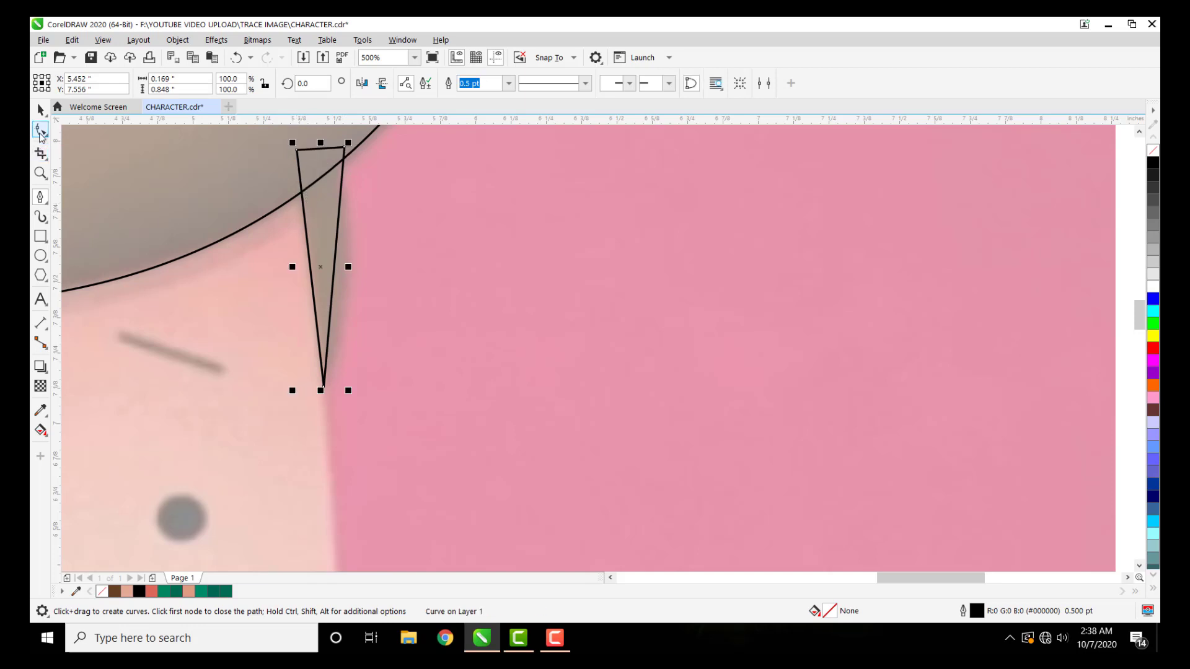
Step: Convert the right sideburn's segments to curves, bend its outer edge to the image and nudge the upper outer node slightly inward
{"action": "left_click", "coordinate": [40, 130]}
{"action": "left_click_drag", "start_coordinate": [402, 398], "coordinate": [248, 133]}
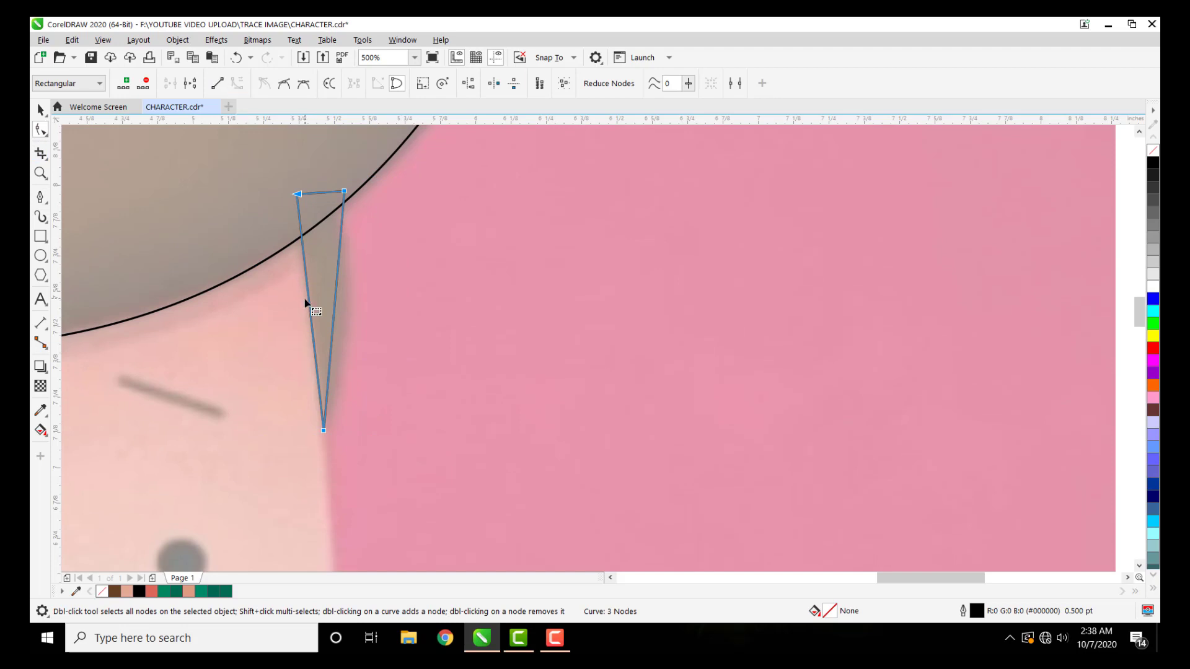
{"action": "scroll", "coordinate": [304, 298], "scroll_direction": "up", "scroll_amount": 2}
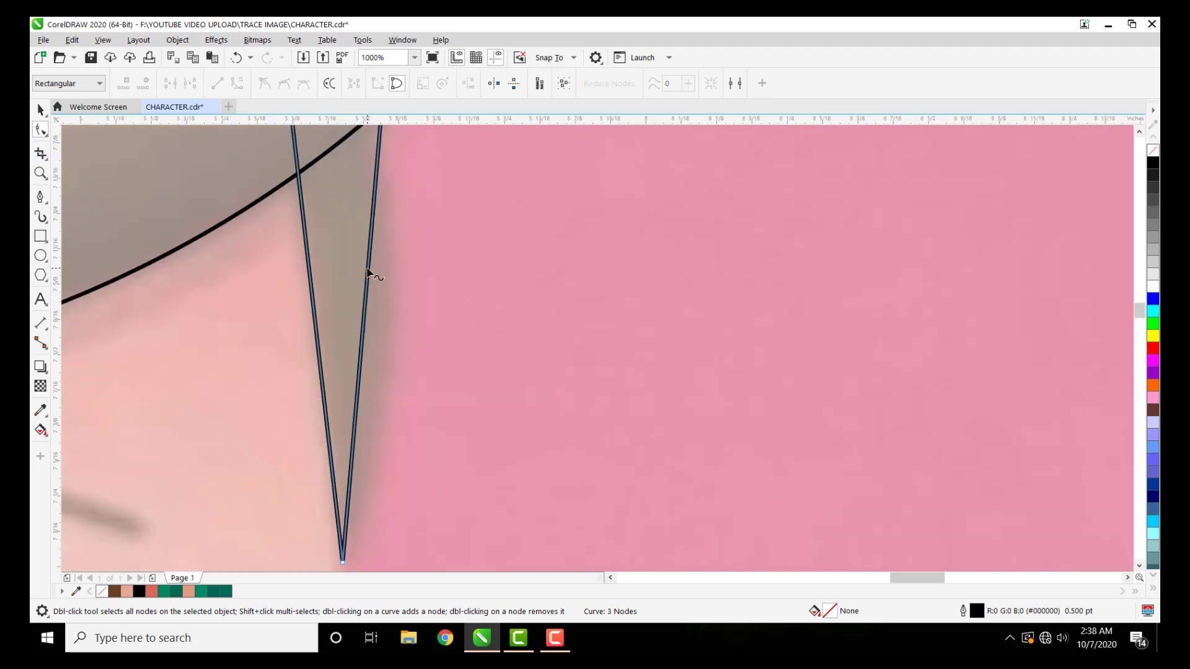
{"action": "left_click_drag", "start_coordinate": [371, 273], "coordinate": [382, 284]}
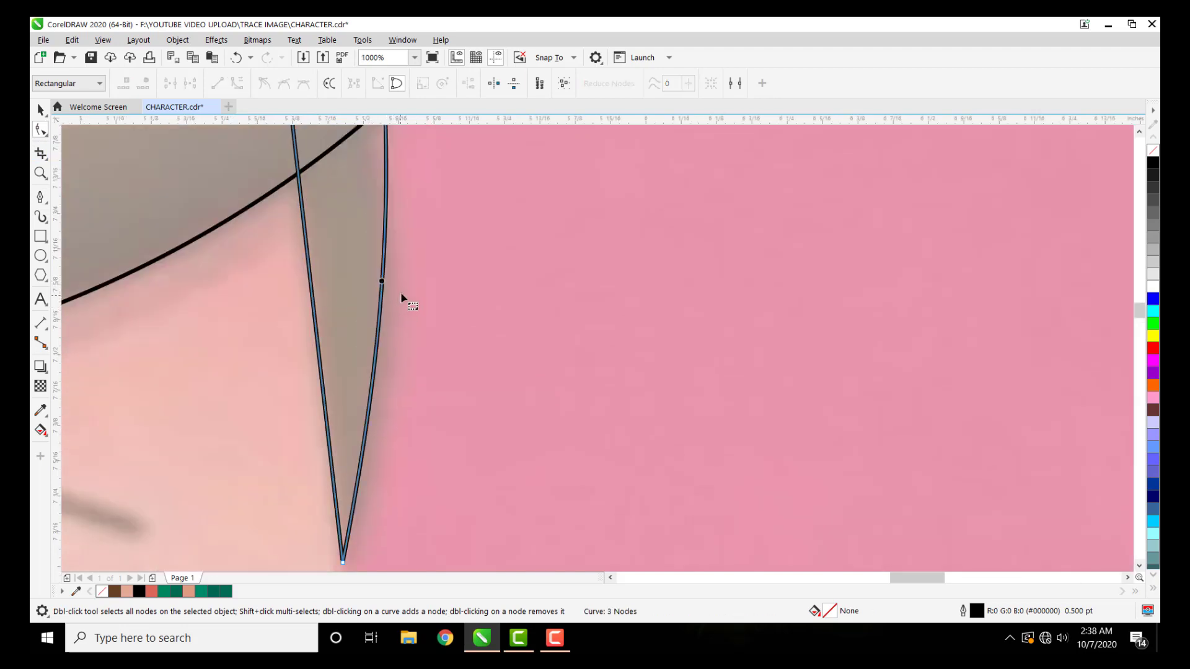
{"action": "scroll", "coordinate": [401, 292], "scroll_direction": "down", "scroll_amount": 2}
{"action": "scroll", "coordinate": [385, 187], "scroll_direction": "up", "scroll_amount": 2}
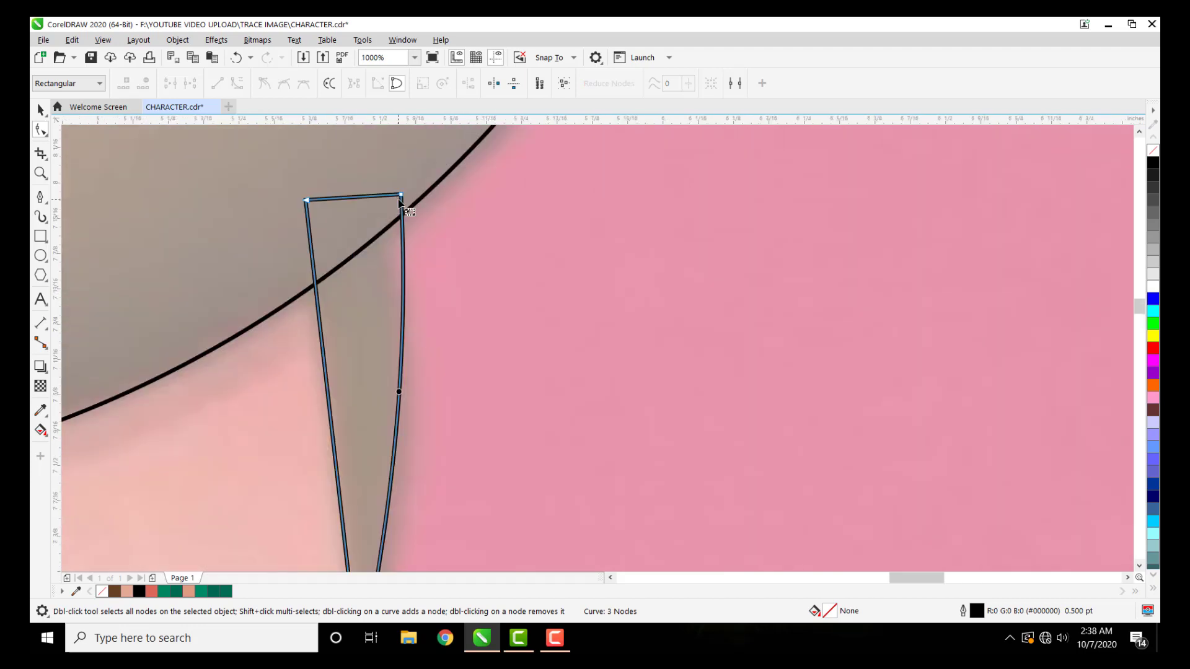
{"action": "left_click_drag", "start_coordinate": [401, 195], "coordinate": [396, 195]}
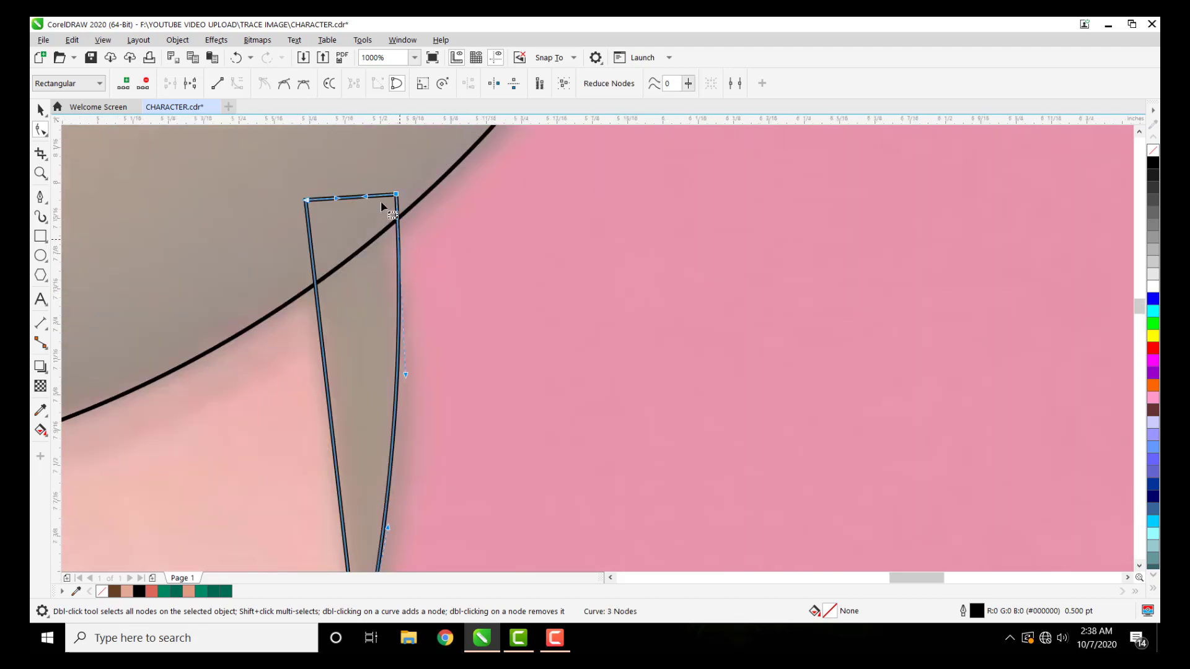
{"action": "scroll", "coordinate": [420, 298], "scroll_direction": "down", "scroll_amount": 4}
{"action": "scroll", "coordinate": [422, 292], "scroll_direction": "down", "scroll_amount": 2}
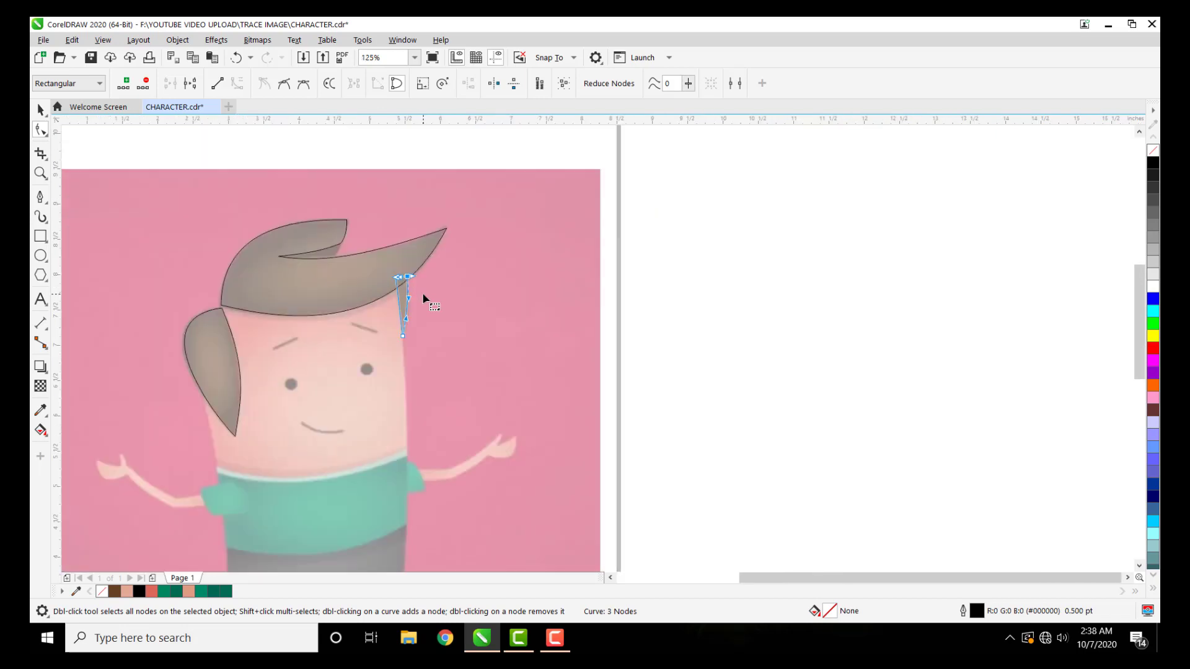
{"action": "left_click", "coordinate": [41, 110]}
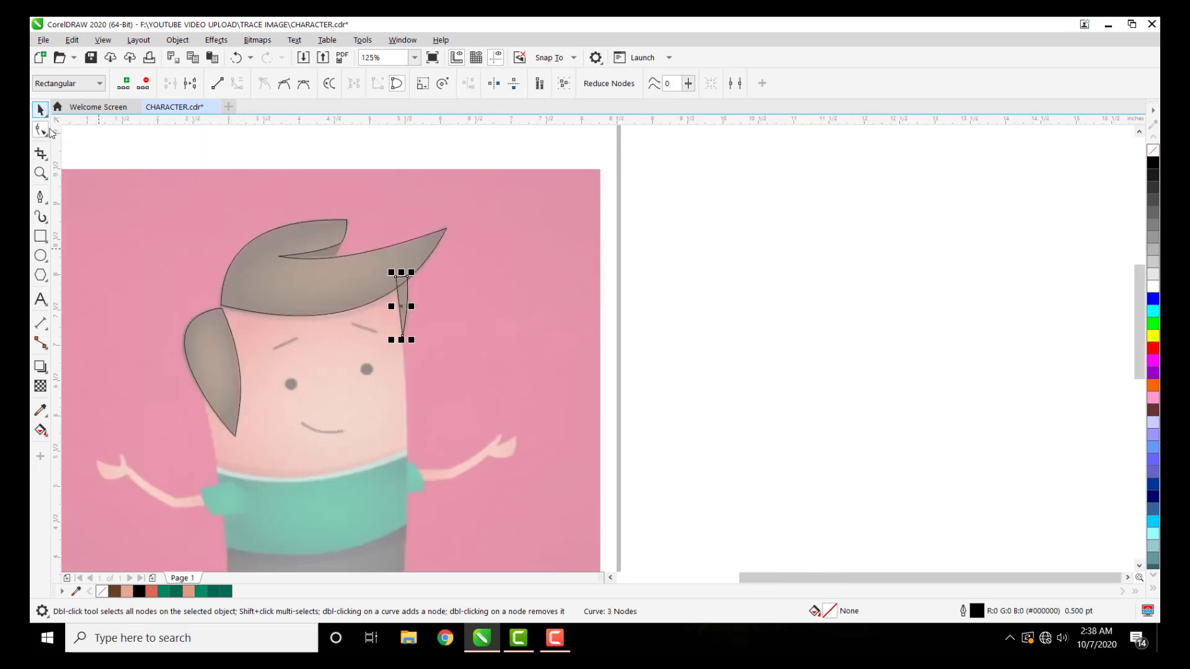
{"action": "left_click", "coordinate": [138, 298]}
Step: Draw a closed four-node outline of straight segments around the face with the Pen tool, from inside the top hair down to the collar
{"action": "scroll", "coordinate": [219, 456], "scroll_direction": "up", "scroll_amount": 2}
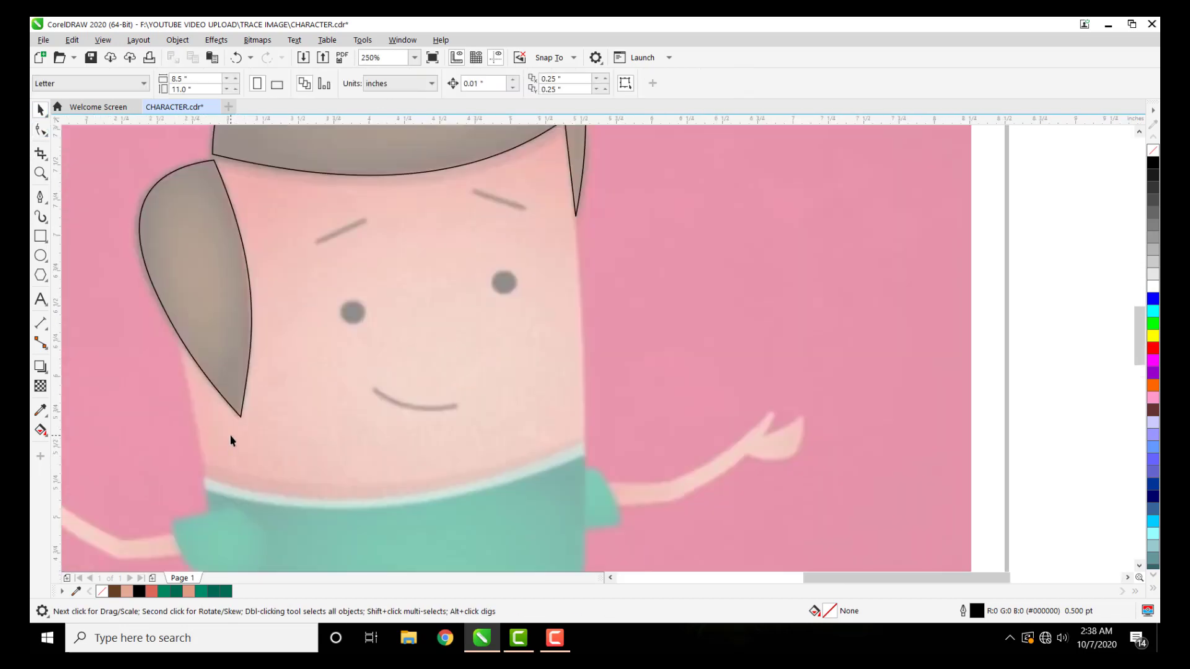
{"action": "scroll", "coordinate": [204, 160], "scroll_direction": "down", "scroll_amount": 2}
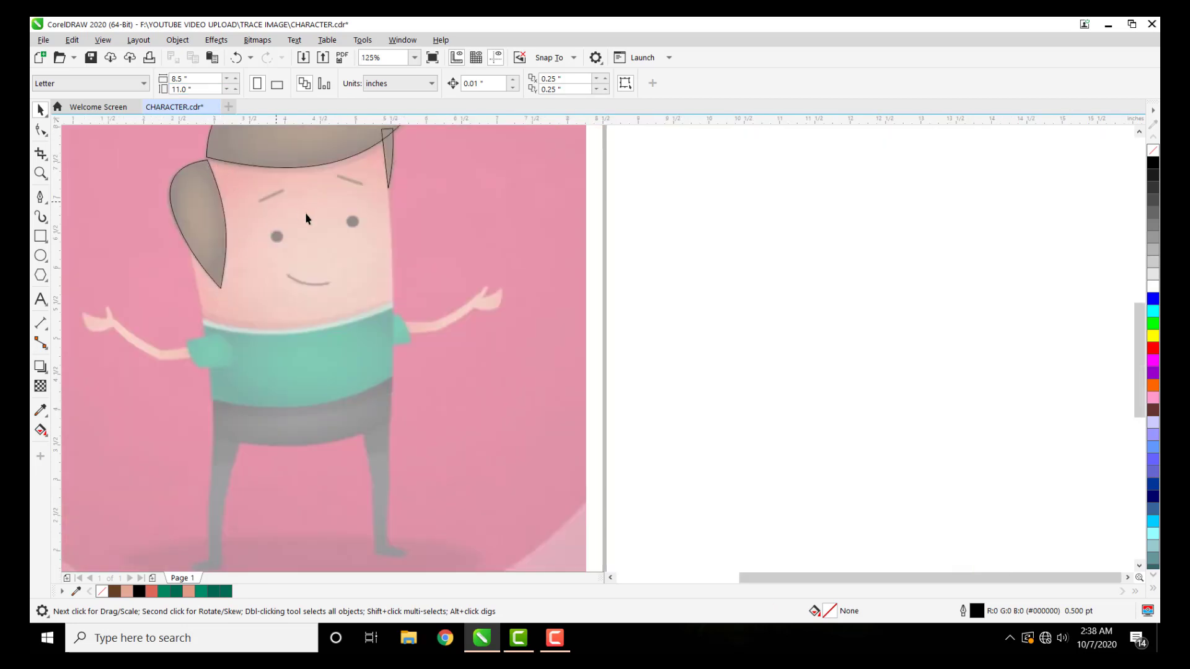
{"action": "left_click", "coordinate": [1139, 132]}
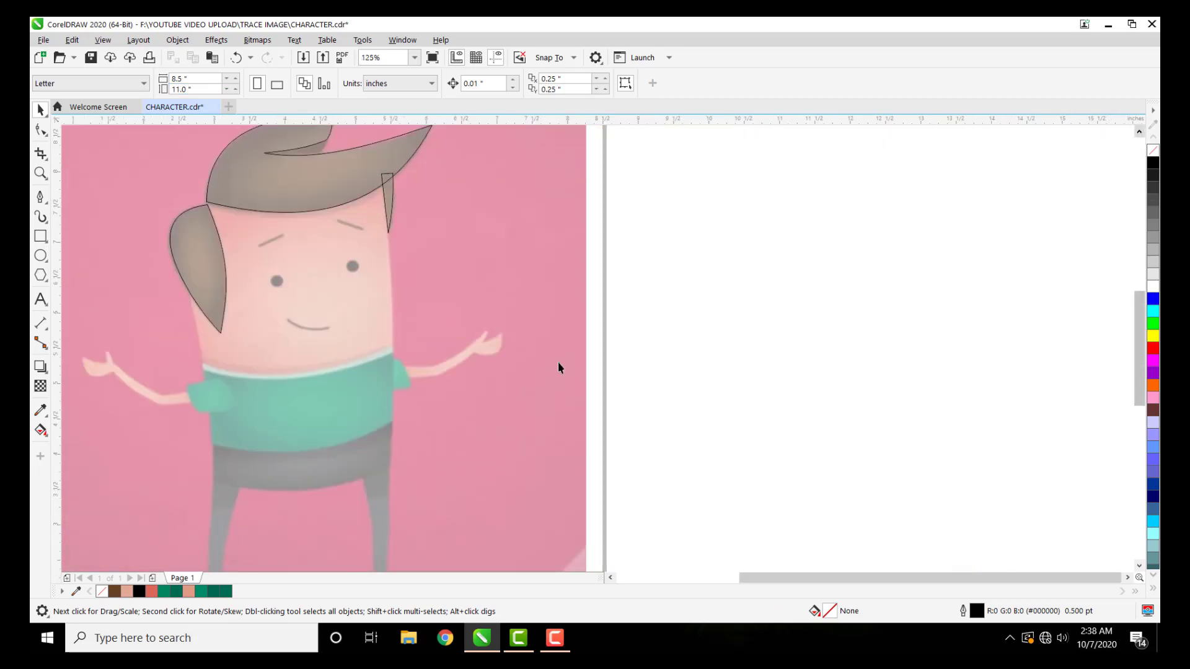
{"action": "left_click", "coordinate": [40, 173]}
{"action": "left_click_drag", "start_coordinate": [453, 428], "coordinate": [454, 427]}
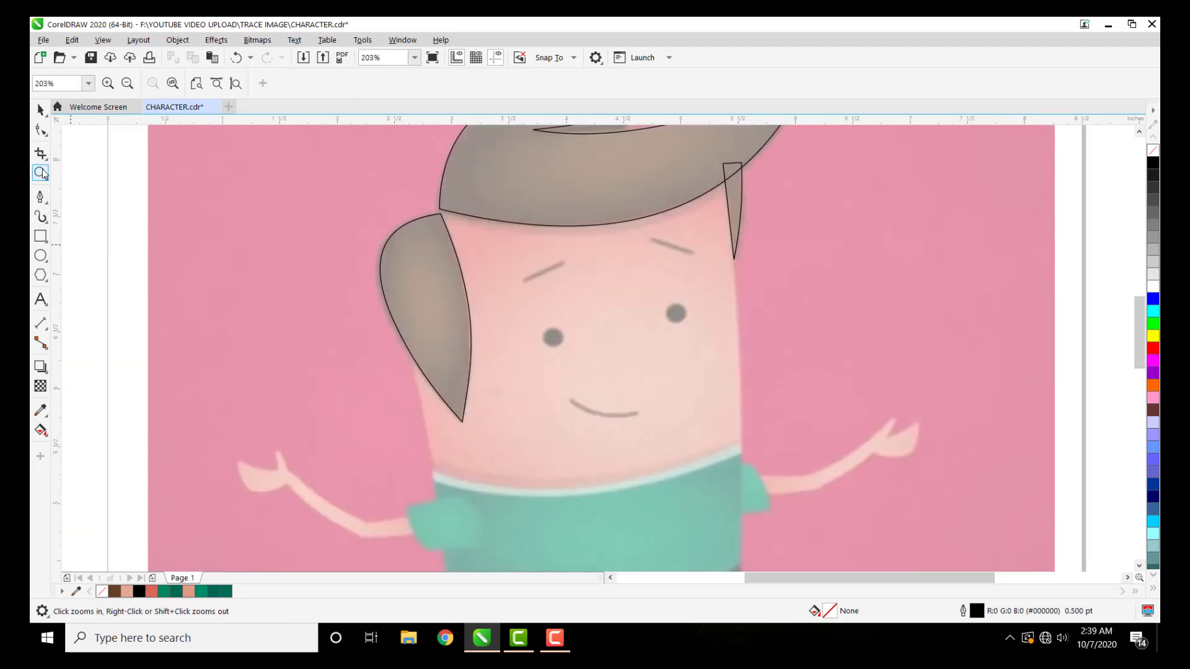
{"action": "left_click", "coordinate": [40, 196]}
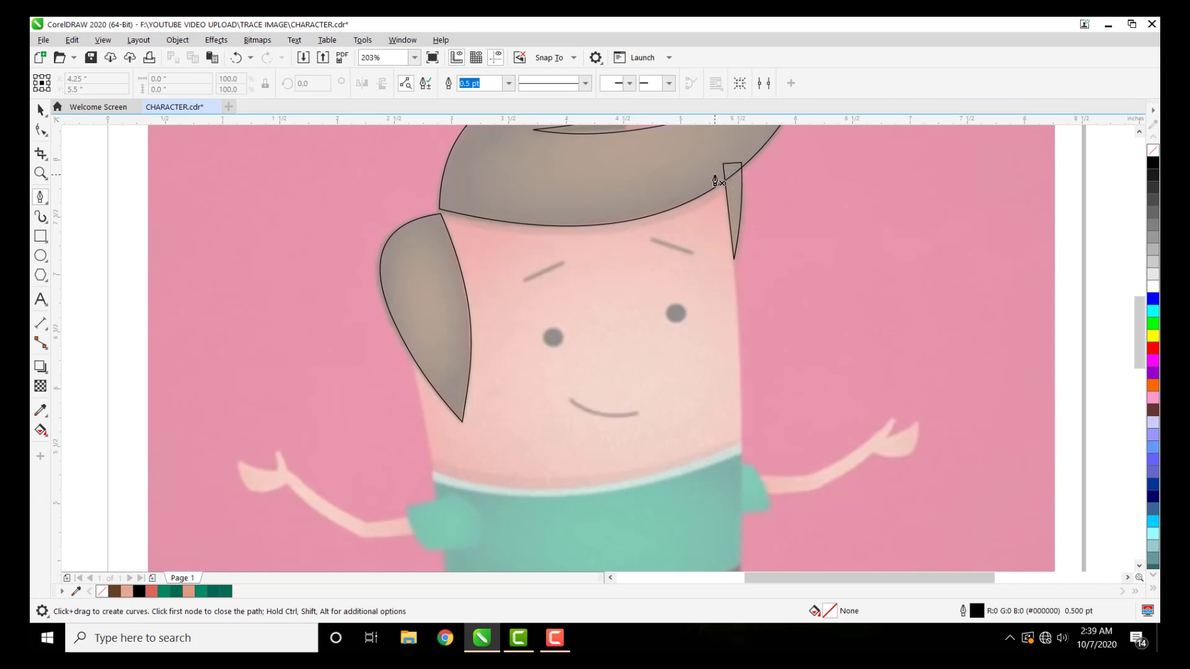
{"action": "left_click", "coordinate": [723, 165]}
{"action": "left_click", "coordinate": [743, 462]}
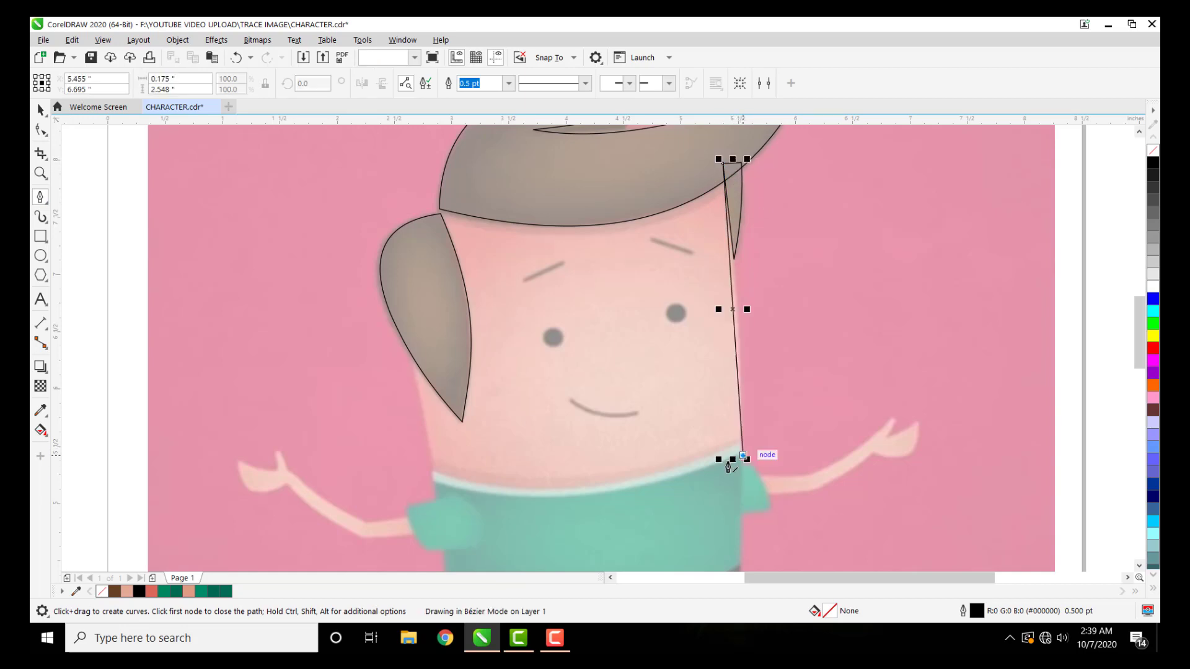
{"action": "left_click", "coordinate": [435, 474]}
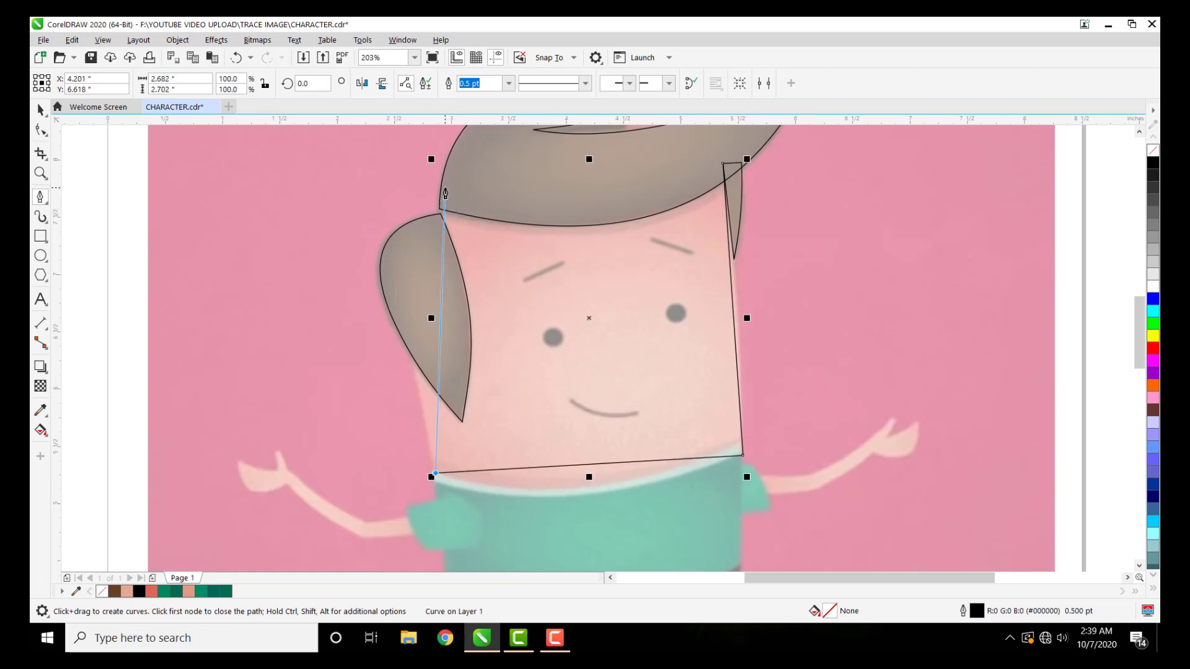
{"action": "left_click", "coordinate": [445, 189]}
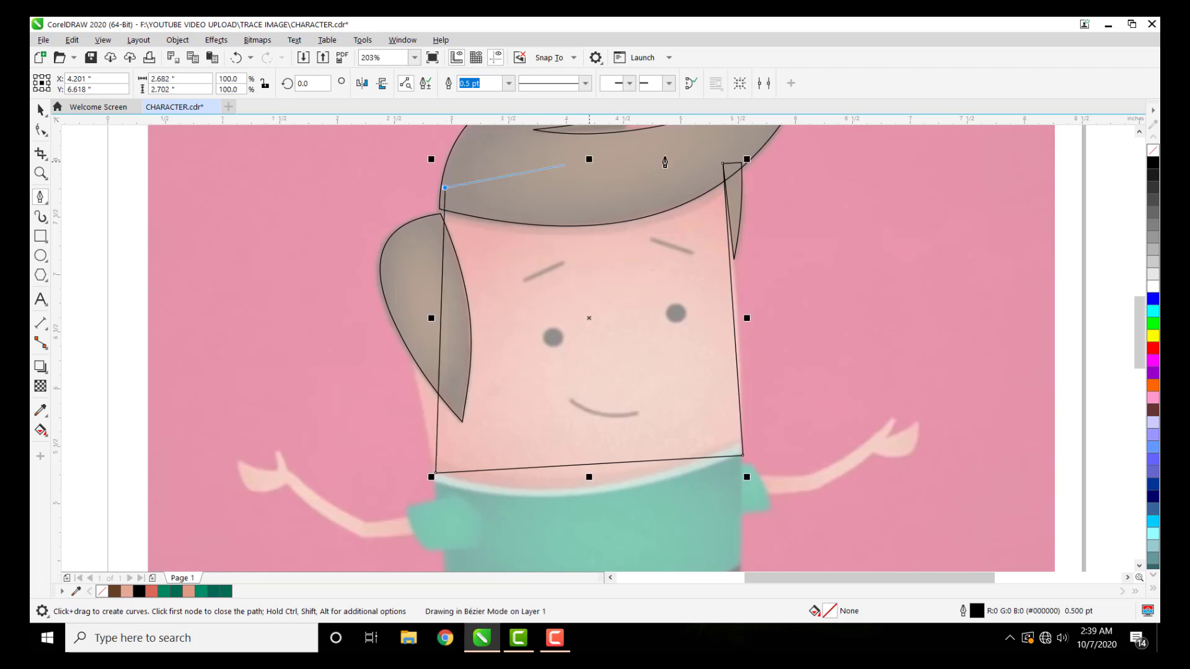
{"action": "left_click", "coordinate": [724, 164]}
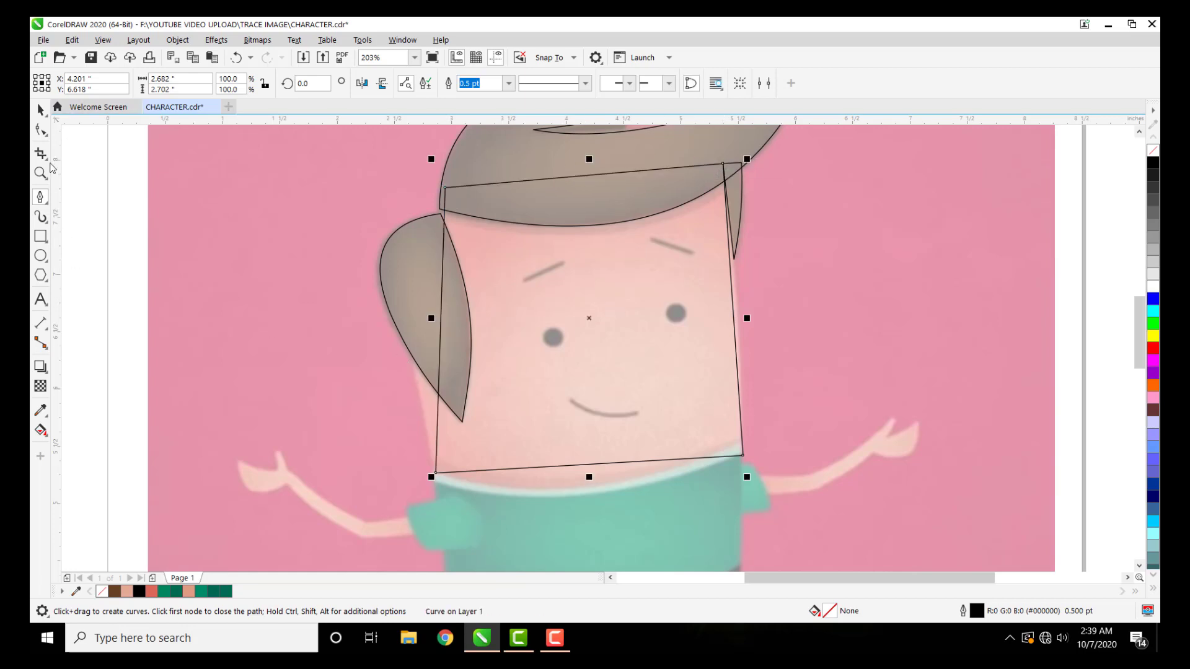
Step: Convert the face outline's segments to curves and bend its two side edges outward to match the face in the image
{"action": "left_click", "coordinate": [41, 129]}
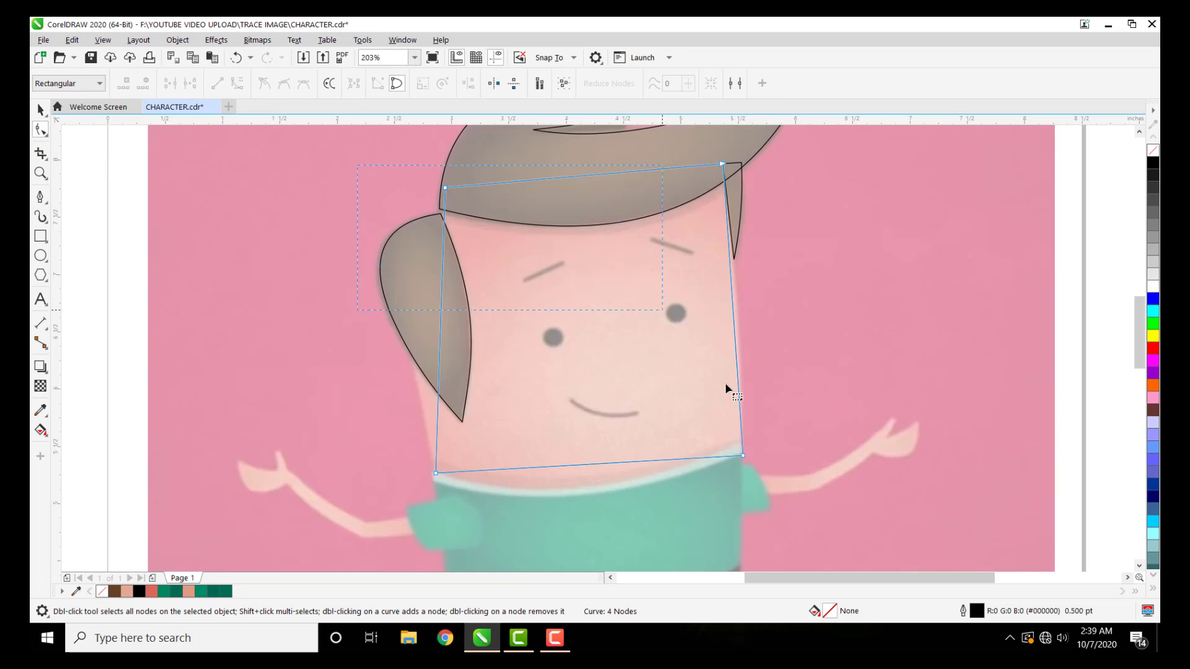
{"action": "left_click_drag", "start_coordinate": [726, 385], "coordinate": [793, 424]}
{"action": "left_click_drag", "start_coordinate": [789, 529], "coordinate": [789, 530]}
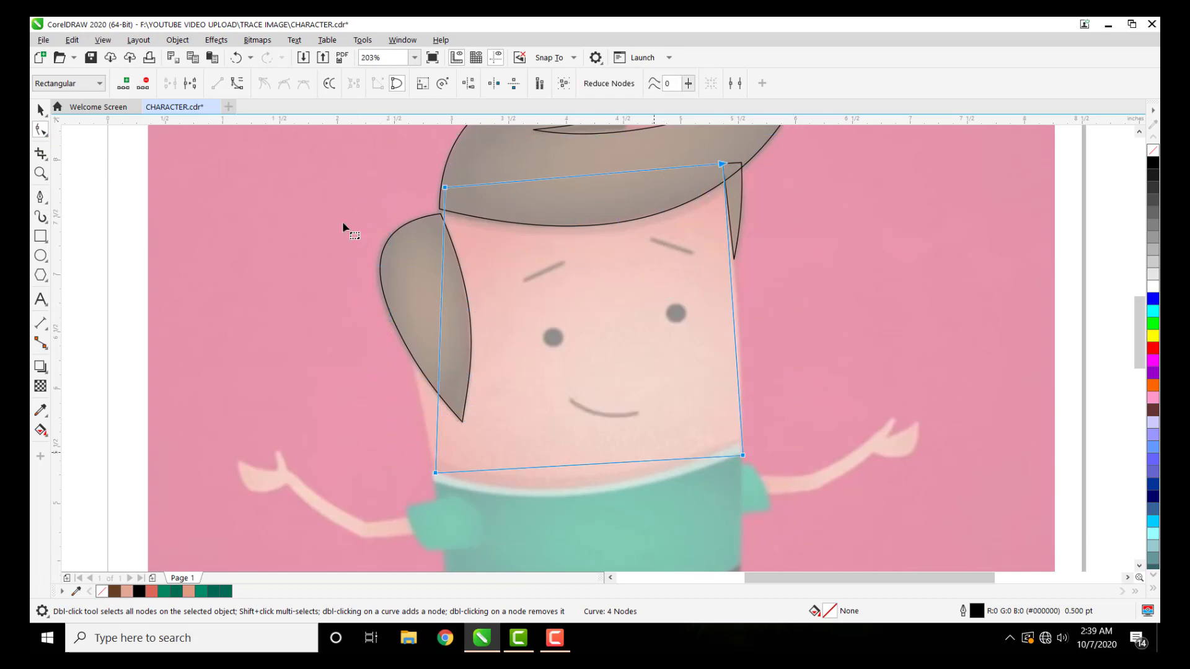
{"action": "left_click", "coordinate": [238, 85]}
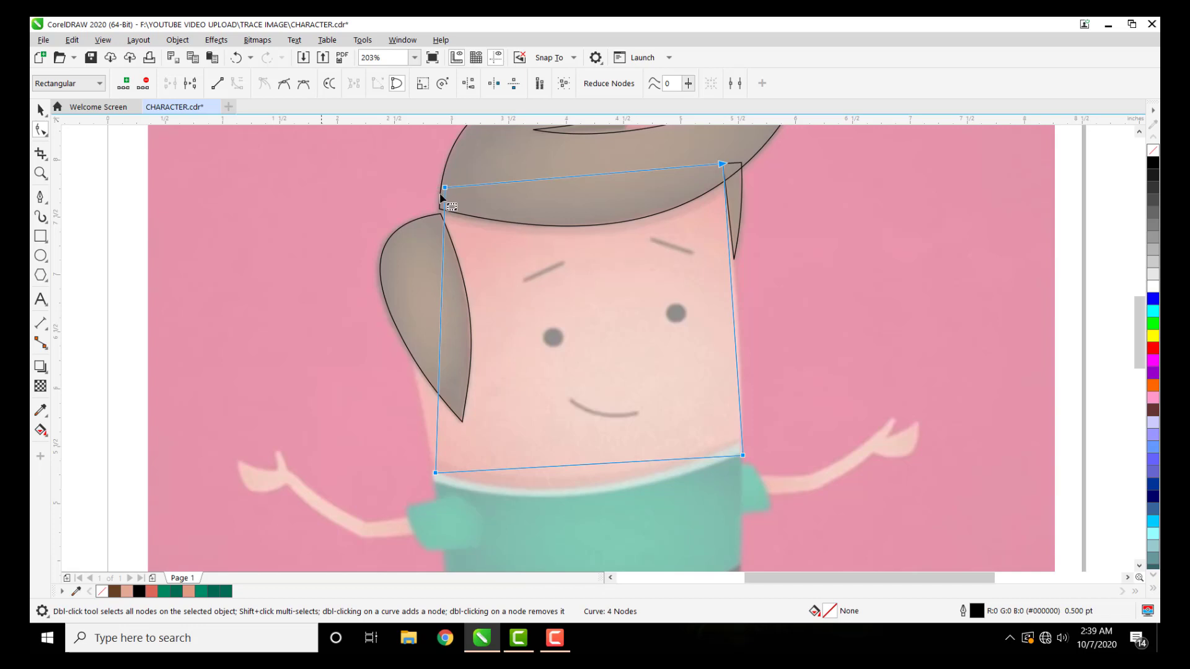
{"action": "mouse_move", "coordinate": [571, 181]}
{"action": "left_mouse_down"}
{"action": "mouse_move", "coordinate": [567, 222]}
{"action": "mouse_move", "coordinate": [570, 178]}
{"action": "left_mouse_up"}
{"action": "left_click", "coordinate": [570, 178]}
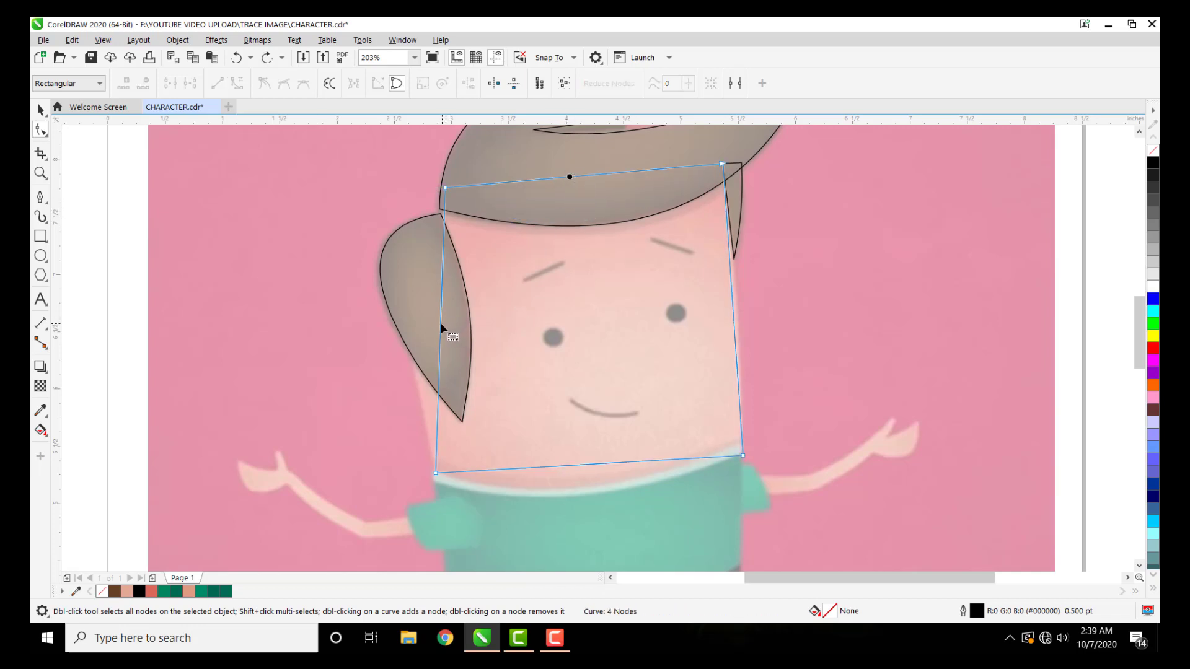
{"action": "mouse_move", "coordinate": [441, 324]}
{"action": "left_mouse_down"}
{"action": "mouse_move", "coordinate": [420, 333]}
{"action": "mouse_move", "coordinate": [415, 314]}
{"action": "mouse_move", "coordinate": [426, 315]}
{"action": "left_mouse_up"}
{"action": "left_click_drag", "start_coordinate": [733, 316], "coordinate": [738, 317]}
Step: Bend the face's lower edge below the white collar, lower its left corner node and adjust the edge's curve handles
{"action": "scroll", "coordinate": [587, 516], "scroll_direction": "up", "scroll_amount": 2}
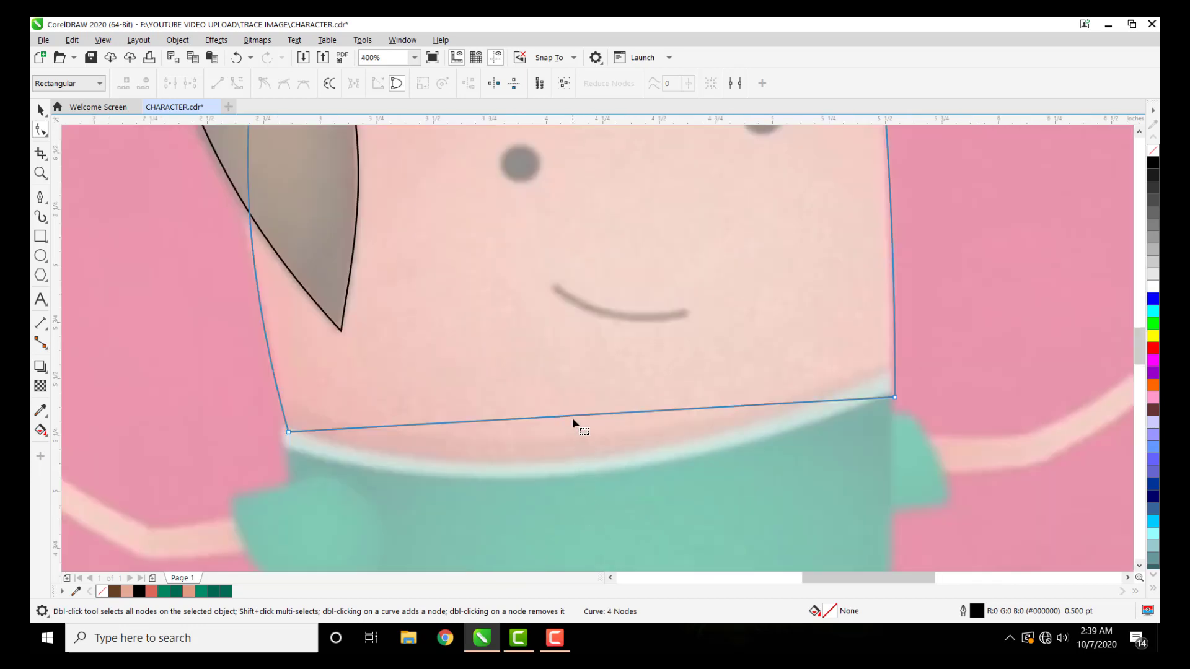
{"action": "left_click_drag", "start_coordinate": [574, 418], "coordinate": [574, 480]}
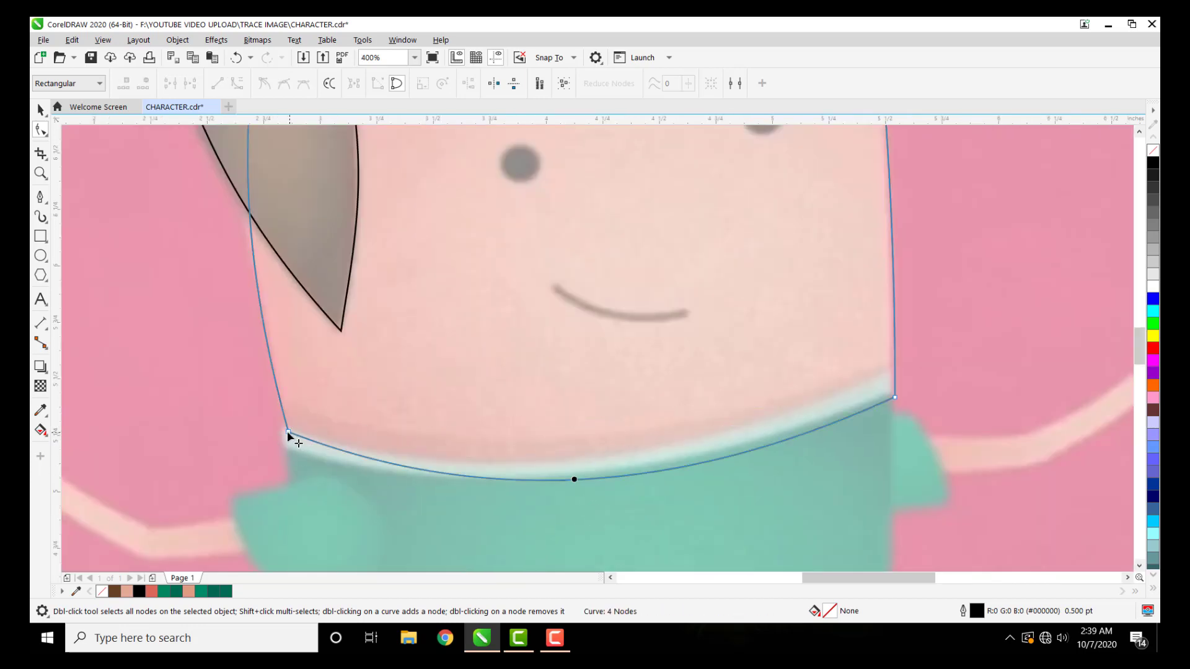
{"action": "left_click_drag", "start_coordinate": [287, 430], "coordinate": [289, 447]}
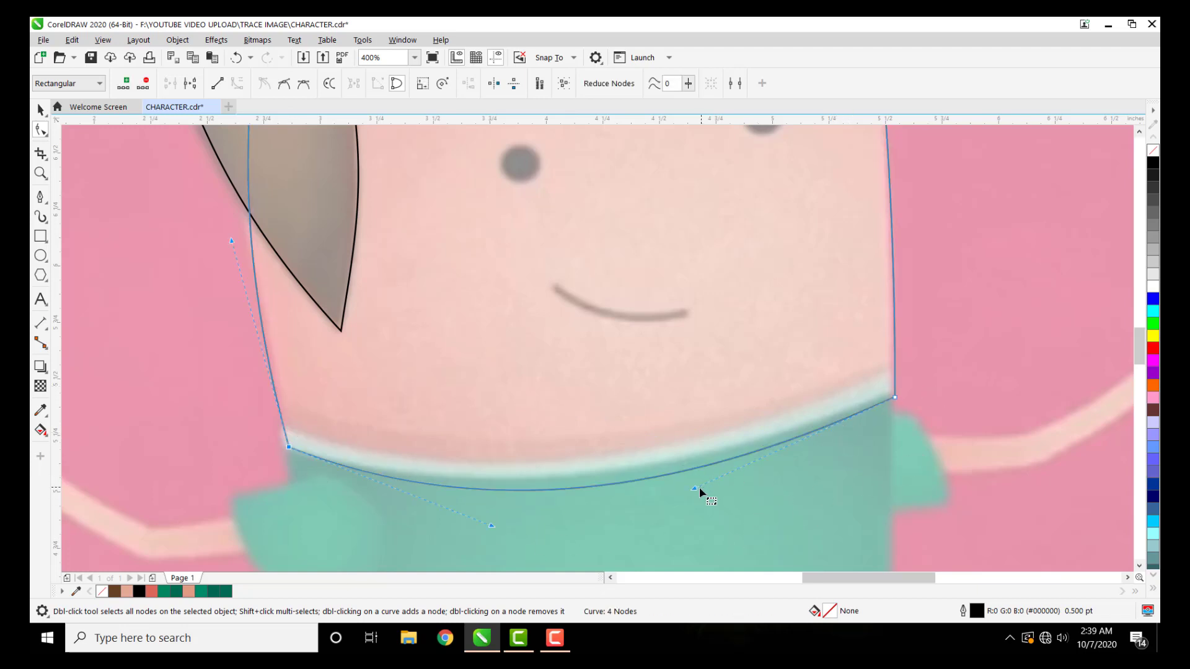
{"action": "left_click_drag", "start_coordinate": [699, 488], "coordinate": [679, 473]}
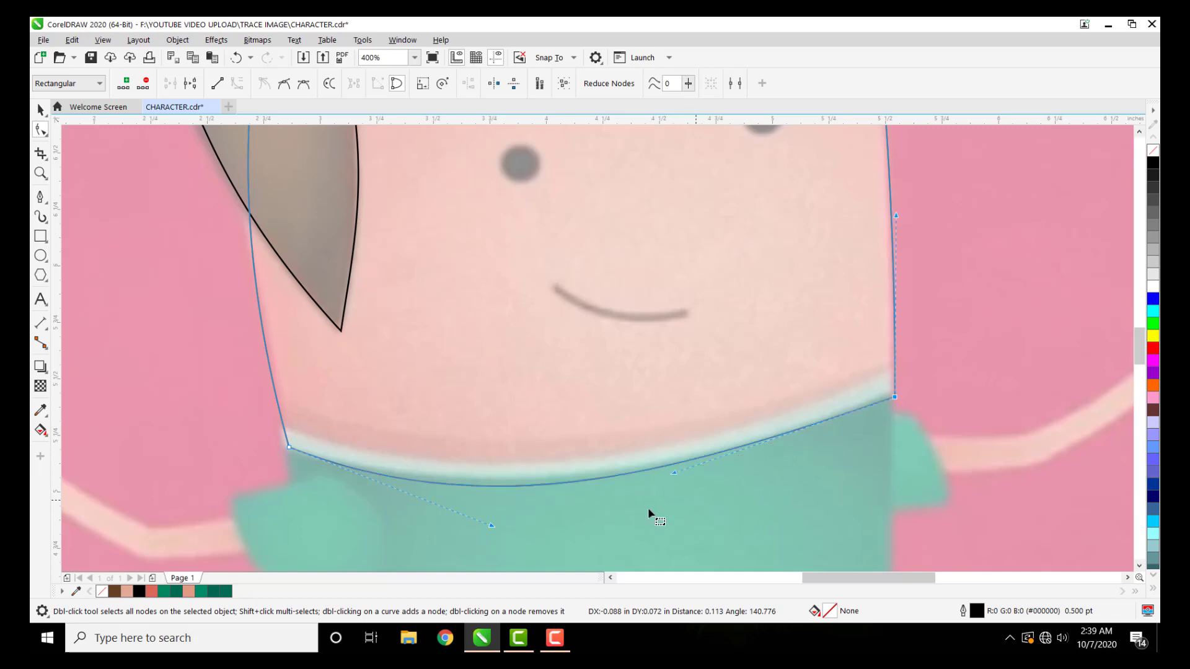
{"action": "left_click", "coordinate": [490, 523]}
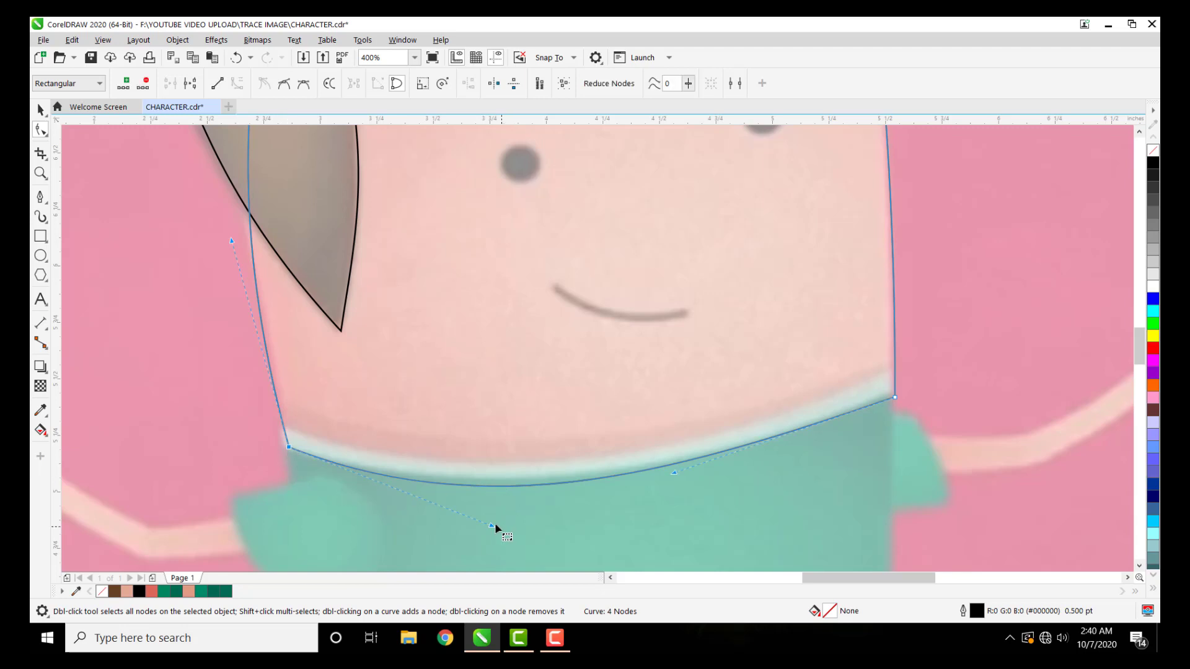
{"action": "left_click_drag", "start_coordinate": [494, 526], "coordinate": [499, 513]}
Step: Draw a black-filled circle about 0.19 inch wide over the left eye and place a copy about 0.17 inch wide over the right eye
{"action": "scroll", "coordinate": [484, 409], "scroll_direction": "down", "scroll_amount": 2}
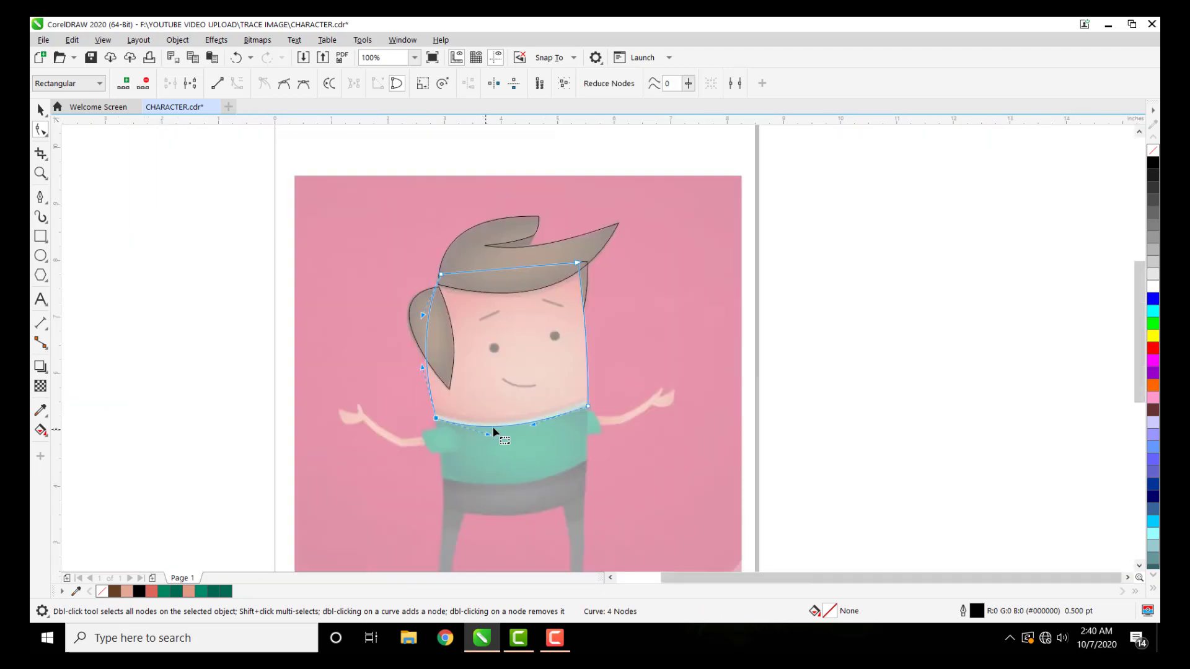
{"action": "scroll", "coordinate": [549, 344], "scroll_direction": "up", "scroll_amount": 1}
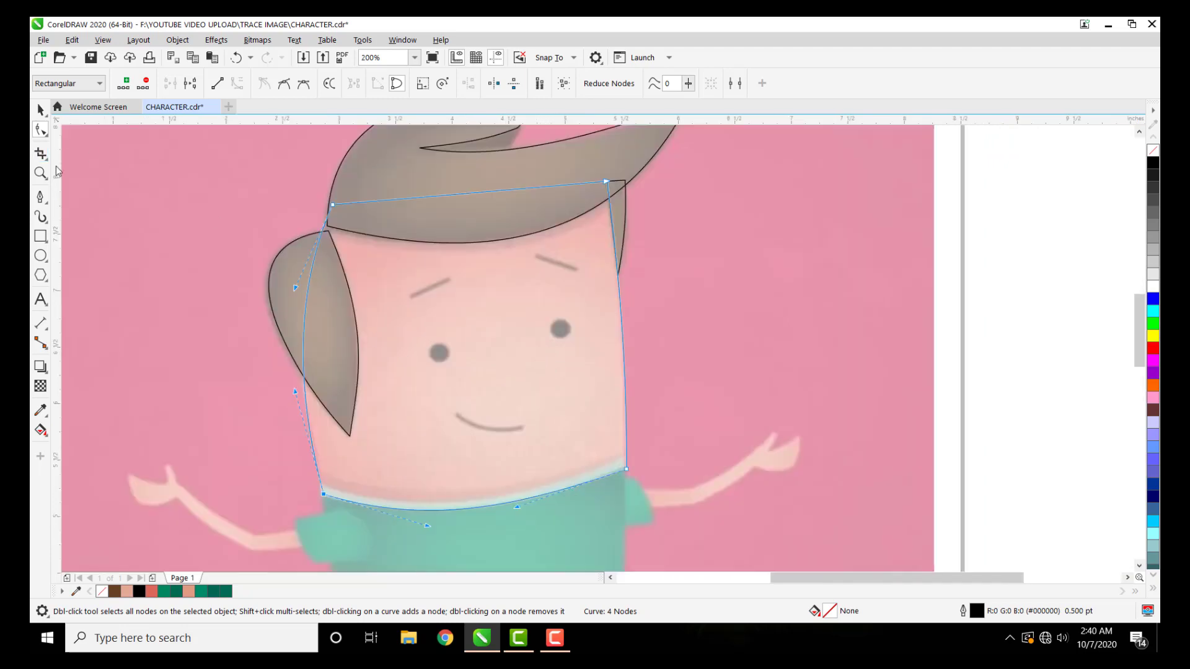
{"action": "left_click", "coordinate": [40, 256]}
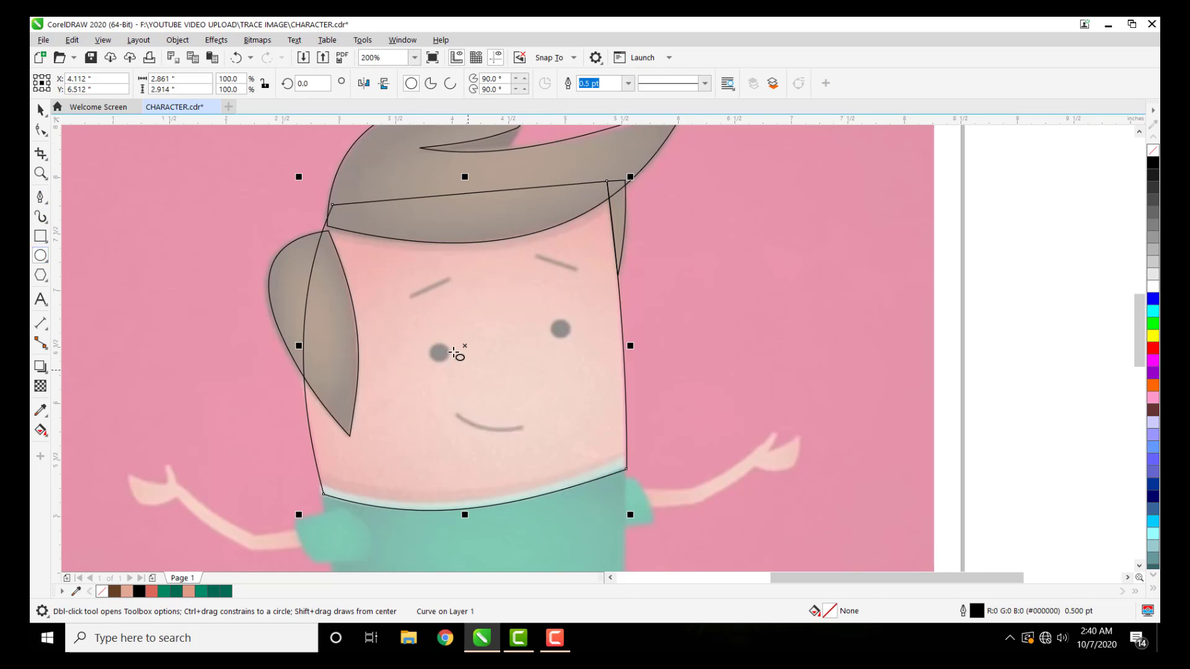
{"action": "left_click_drag", "start_coordinate": [444, 358], "coordinate": [451, 365]}
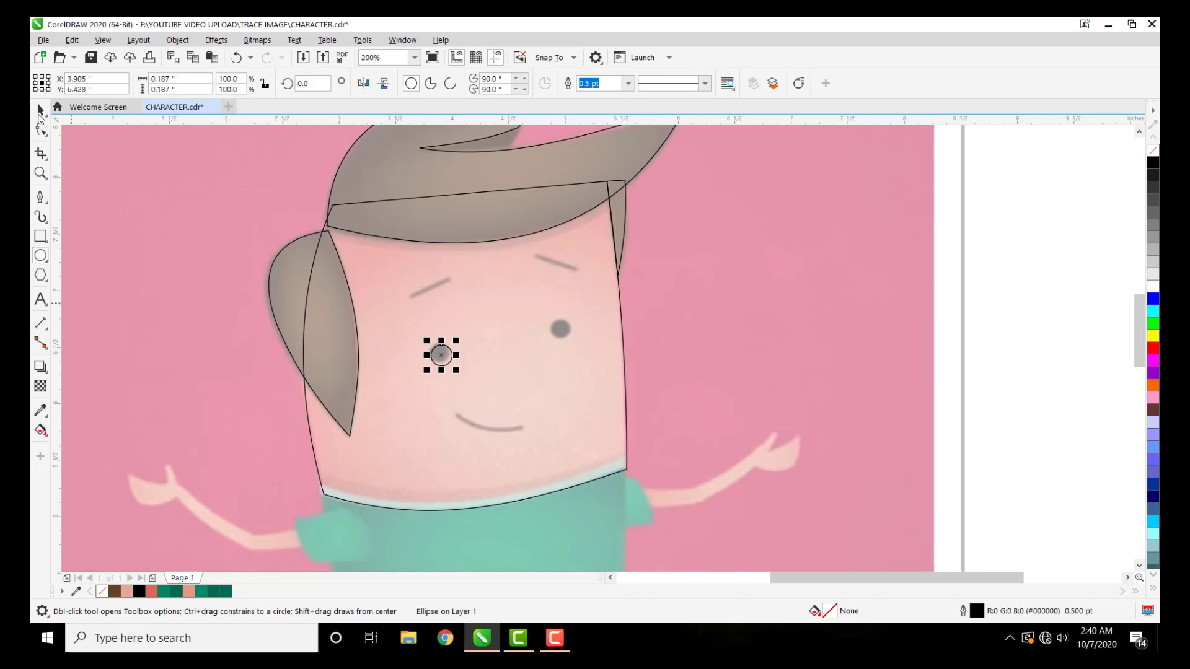
{"action": "left_click", "coordinate": [40, 112]}
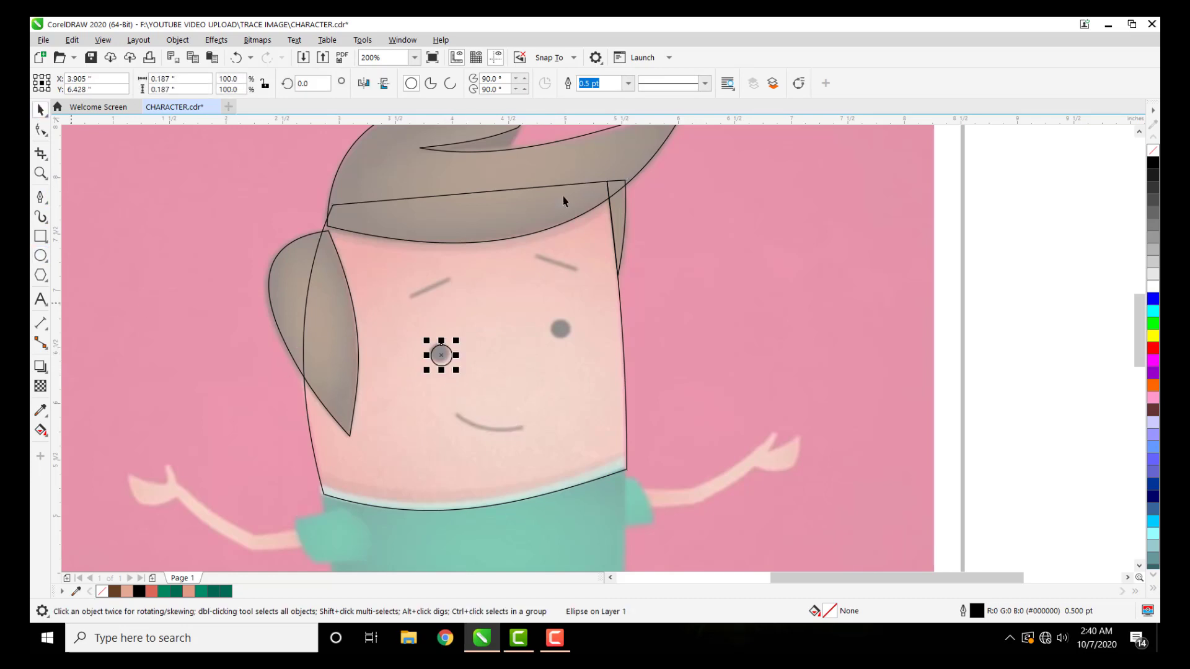
{"action": "left_click", "coordinate": [1154, 165]}
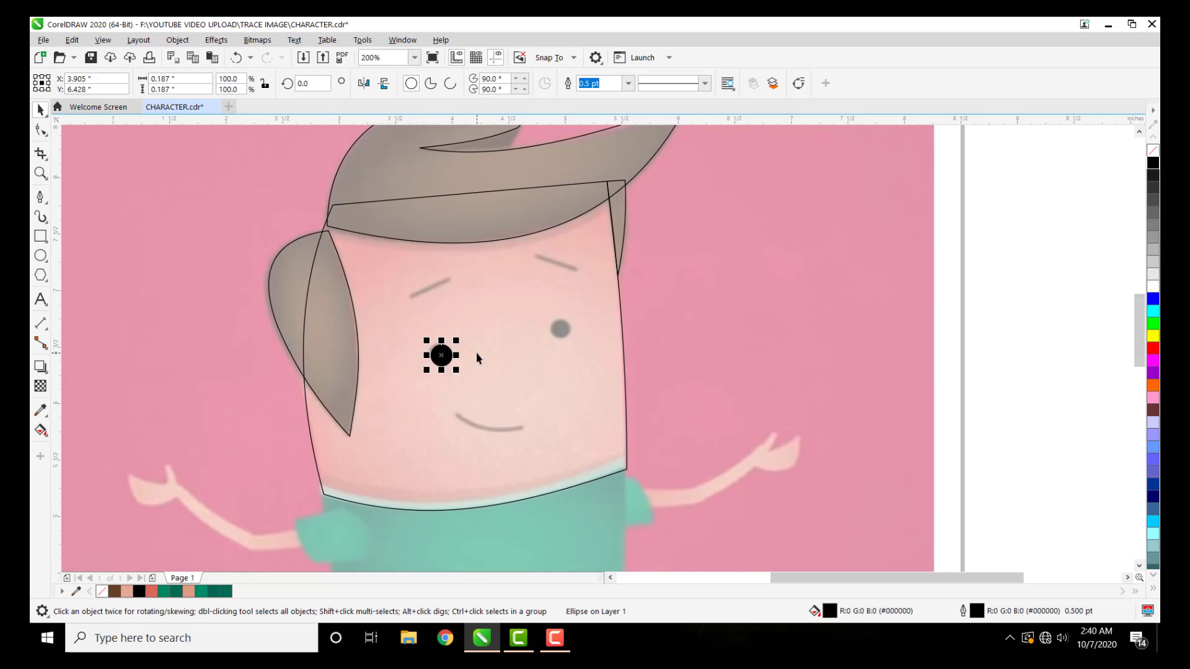
{"action": "scroll", "coordinate": [476, 352], "scroll_direction": "up", "scroll_amount": 2}
{"action": "left_click_drag", "start_coordinate": [406, 355], "coordinate": [668, 330]}
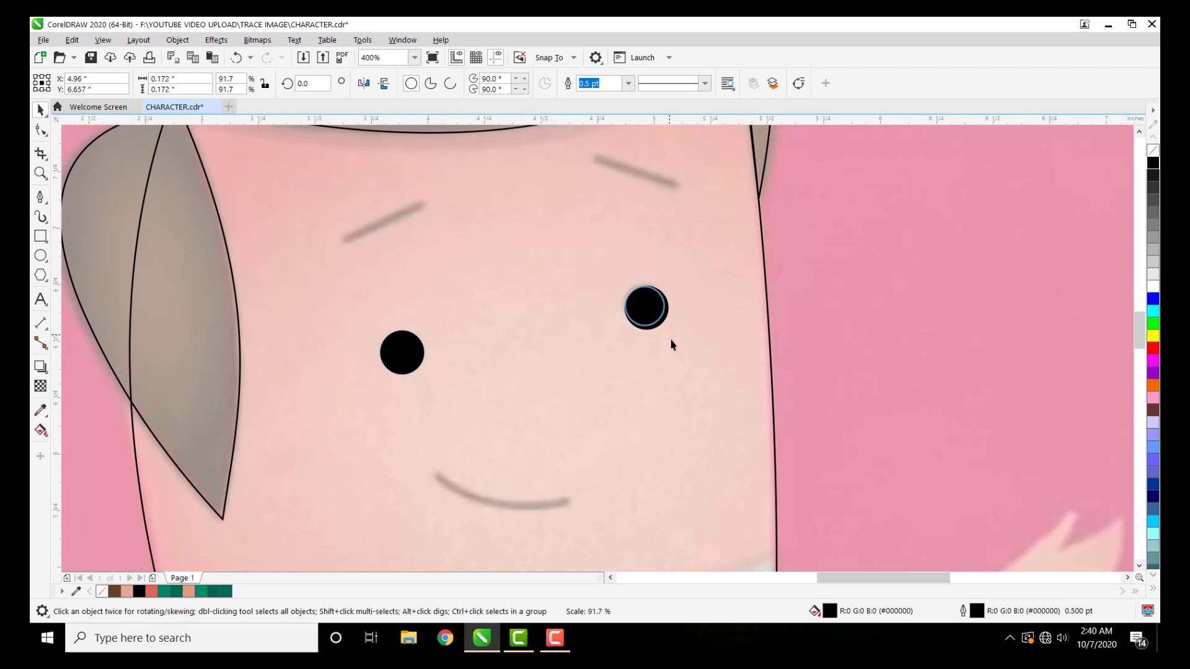
Step: Trace both eyebrows with straight lines using the Freehand tool, about 0.34 inch wide on the left and 0.37 inch on the right
{"action": "left_click", "coordinate": [42, 200]}
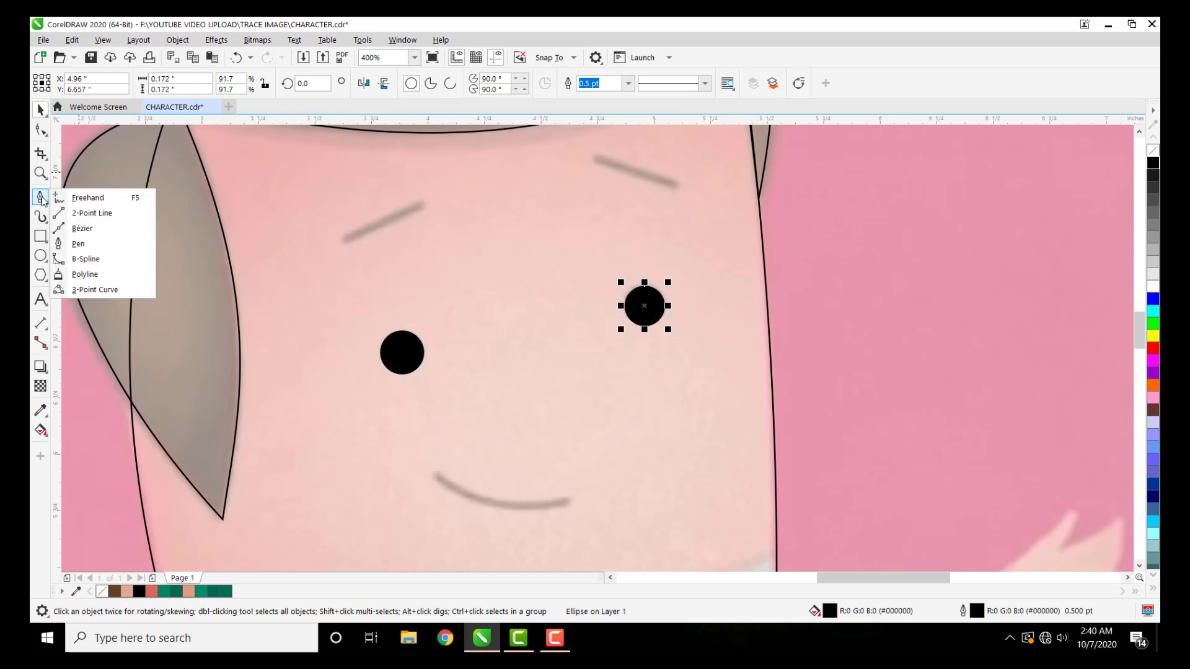
{"action": "left_click", "coordinate": [88, 197]}
{"action": "left_click", "coordinate": [423, 203]}
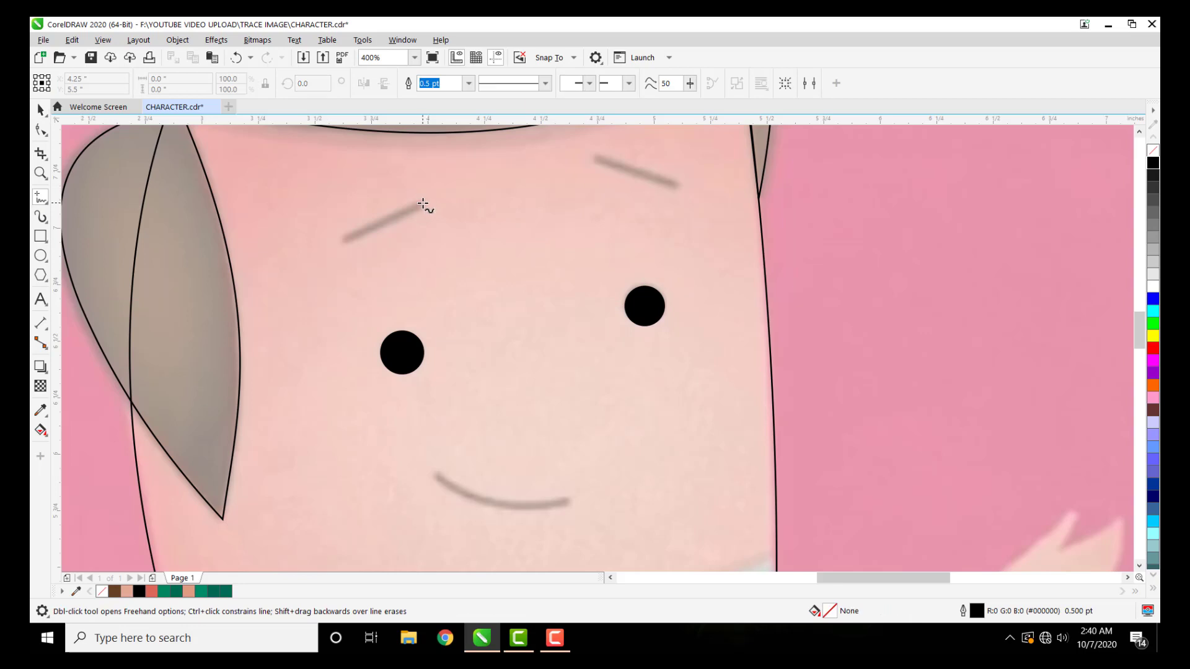
{"action": "left_click", "coordinate": [347, 240]}
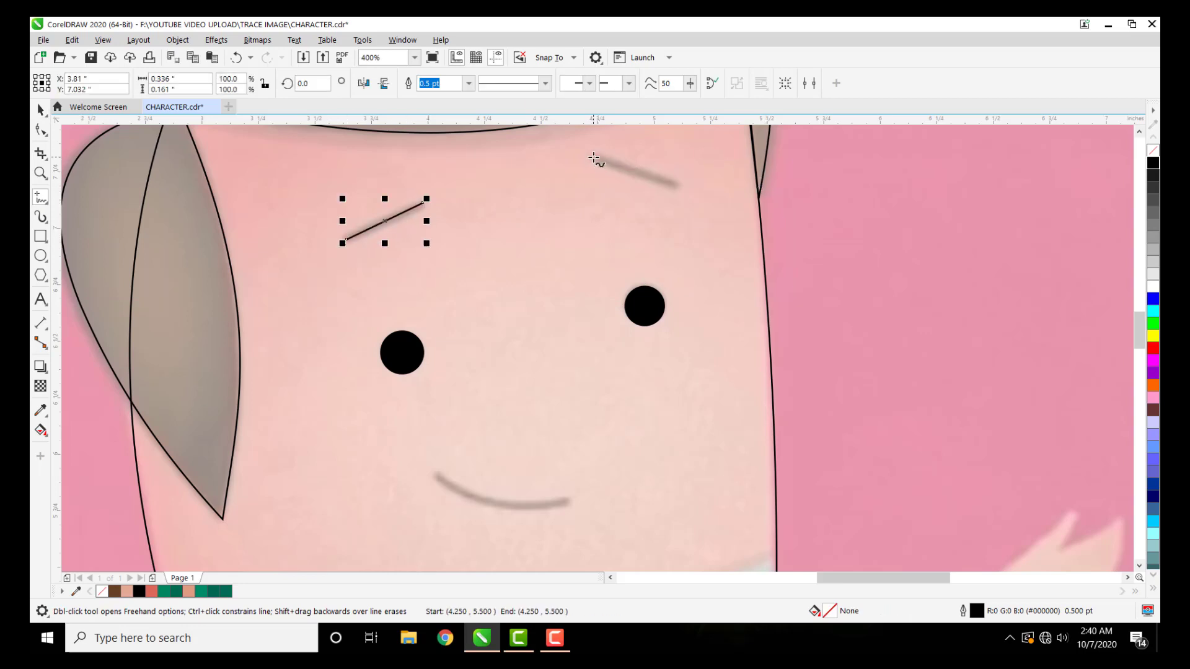
{"action": "left_click_drag", "start_coordinate": [594, 158], "coordinate": [604, 162]}
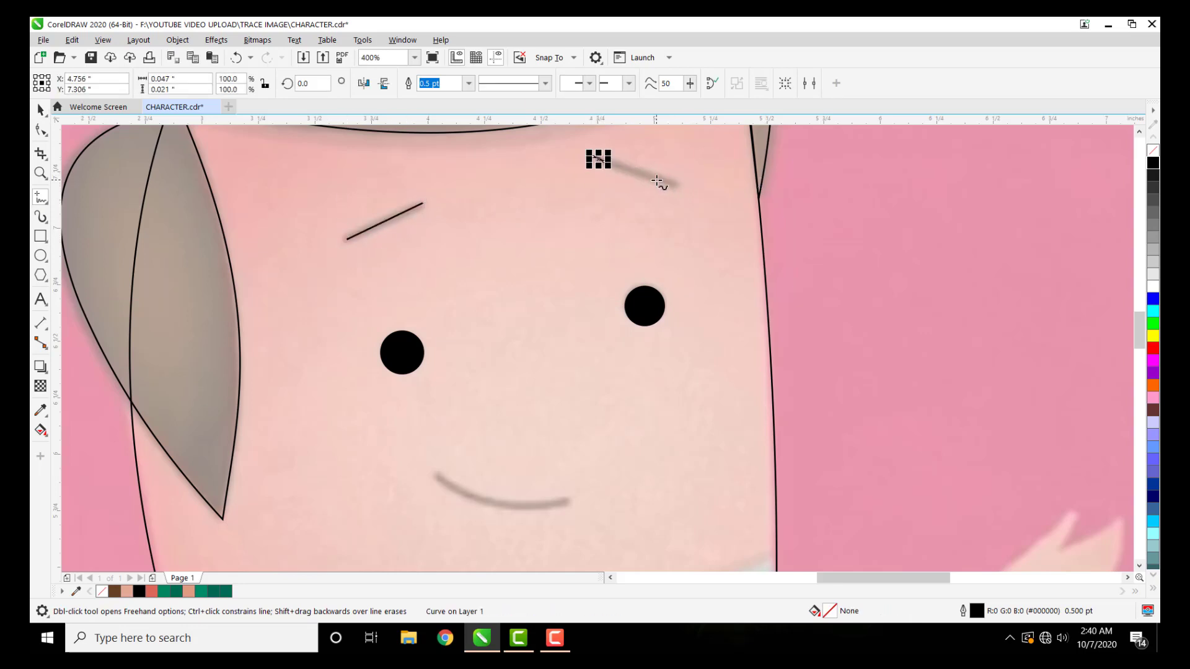
{"action": "key", "text": "ctrl+z"}
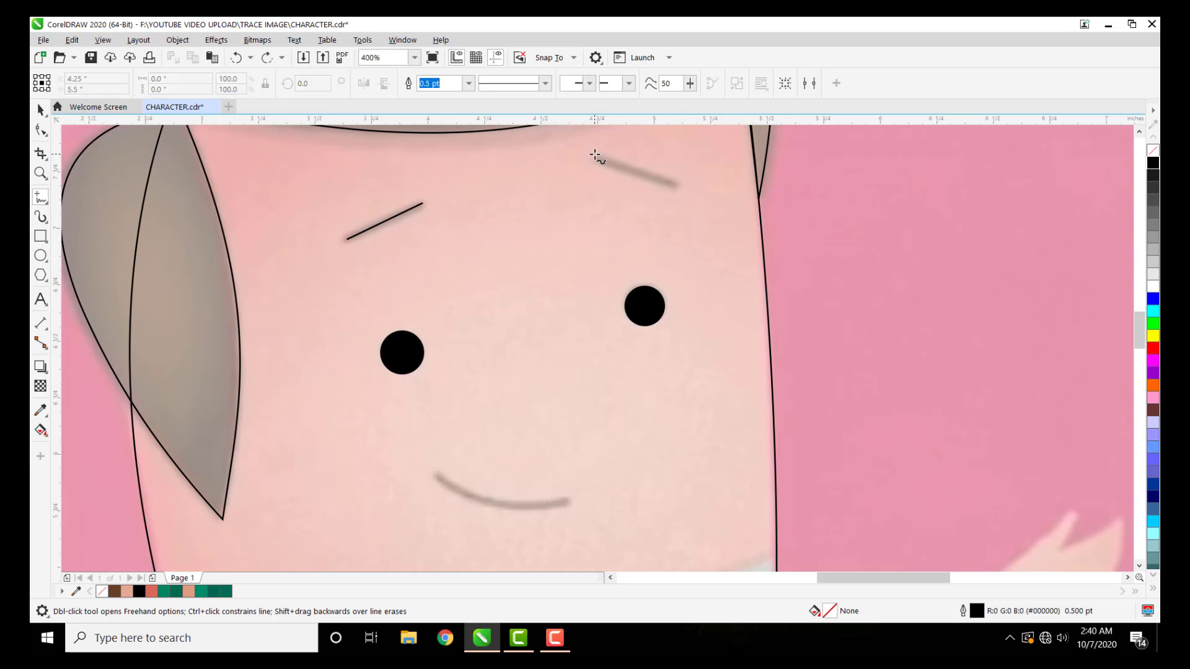
{"action": "left_click_drag", "start_coordinate": [595, 155], "coordinate": [677, 183]}
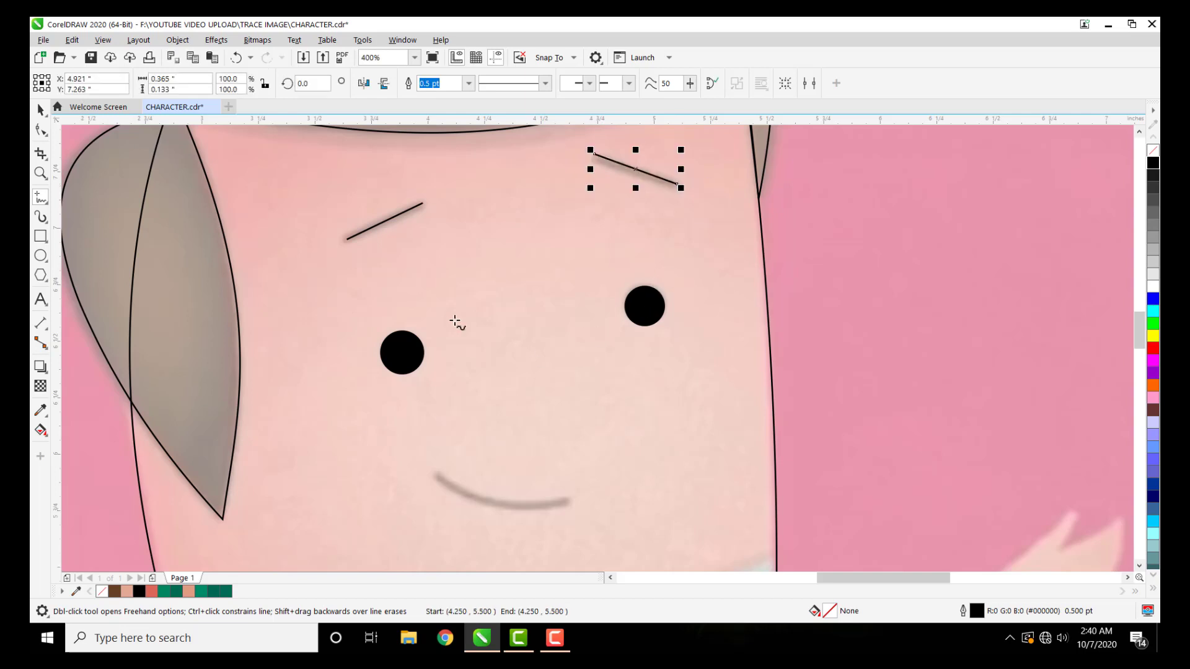
Step: Draw a straight Freehand line about 0.56 inch wide between the two ends of the smile
{"action": "scroll", "coordinate": [450, 321], "scroll_direction": "down", "scroll_amount": 2}
{"action": "scroll", "coordinate": [441, 378], "scroll_direction": "up", "scroll_amount": 2}
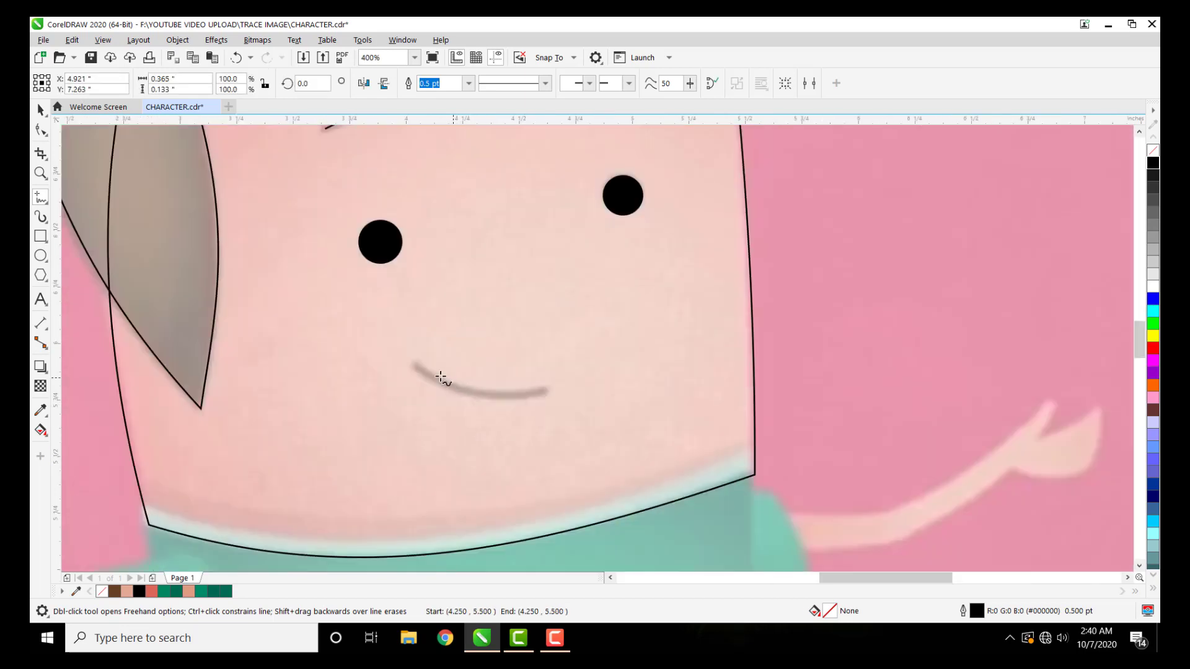
{"action": "left_click", "coordinate": [417, 366]}
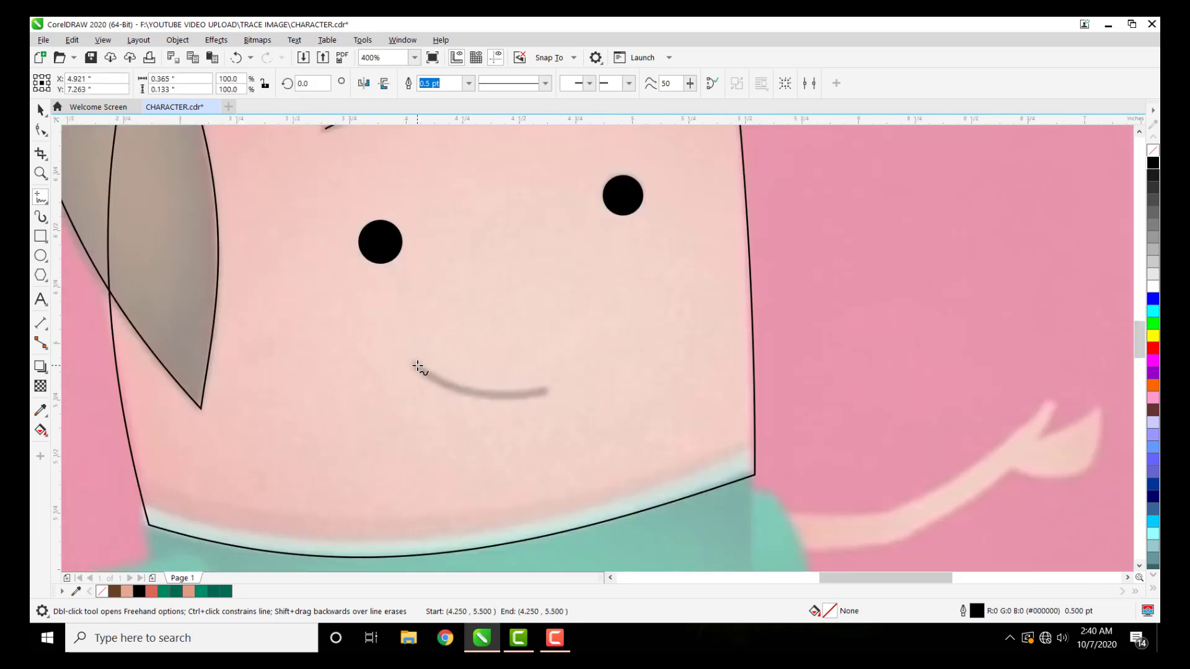
{"action": "left_click", "coordinate": [546, 390]}
{"action": "scroll", "coordinate": [407, 475], "scroll_direction": "down", "scroll_amount": 2}
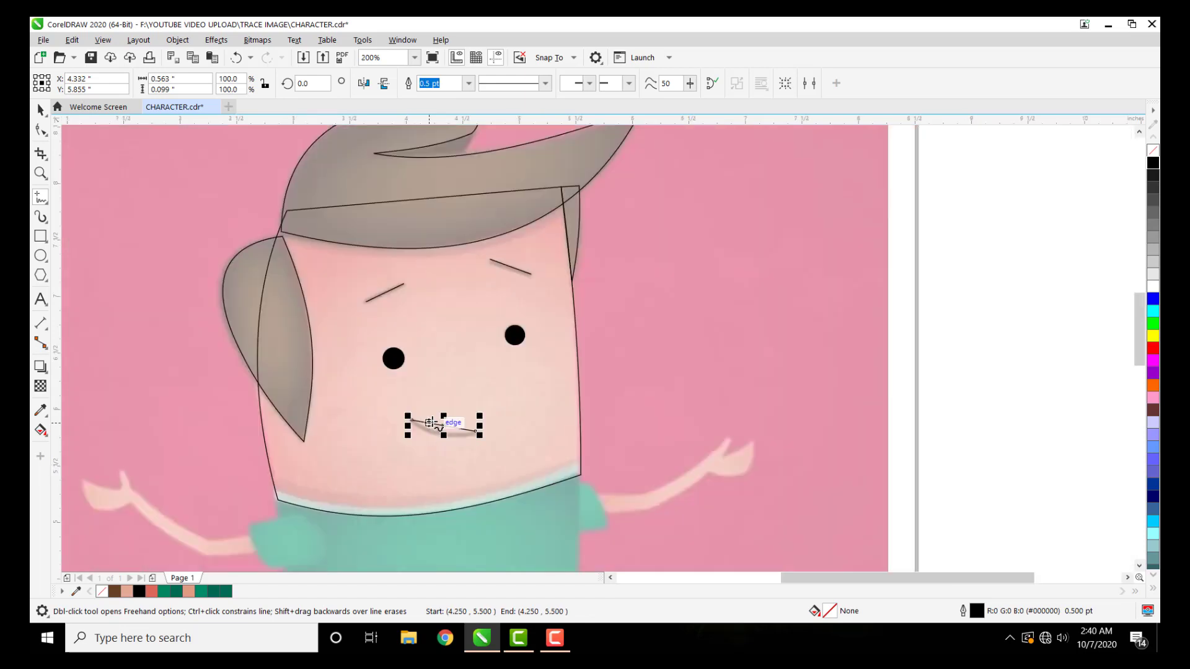
Step: Convert the mouth line to a curve and bend it down along the smile in the image
{"action": "scroll", "coordinate": [426, 428], "scroll_direction": "up", "scroll_amount": 2}
{"action": "left_click", "coordinate": [40, 130]}
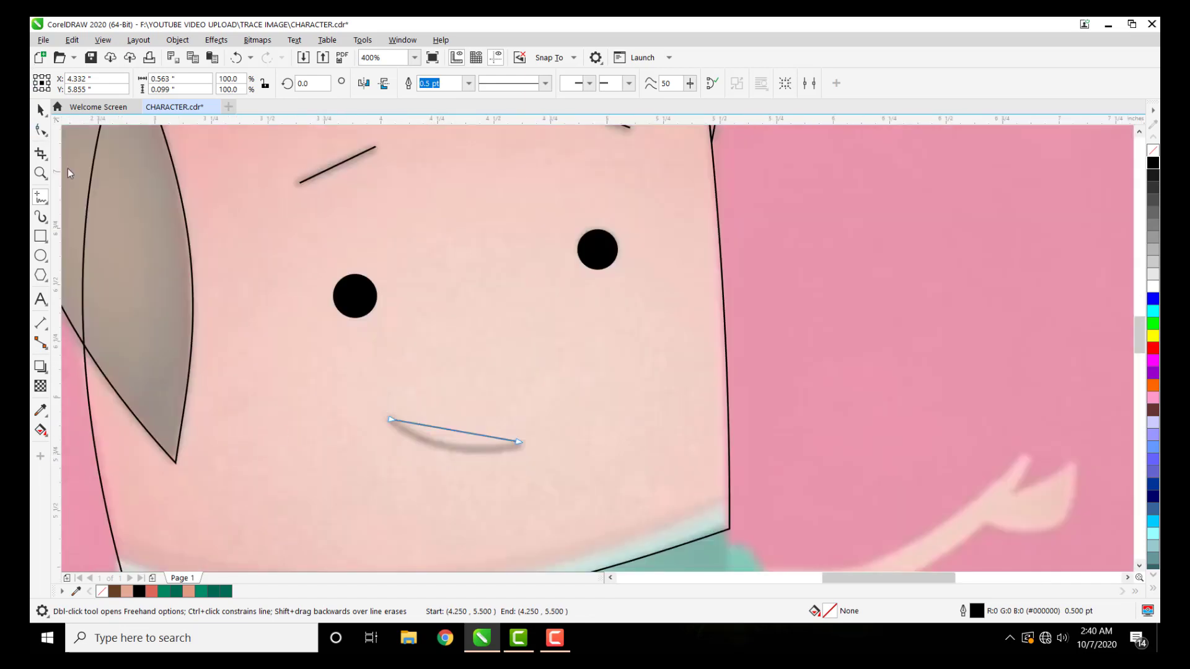
{"action": "key", "text": "ctrl+a"}
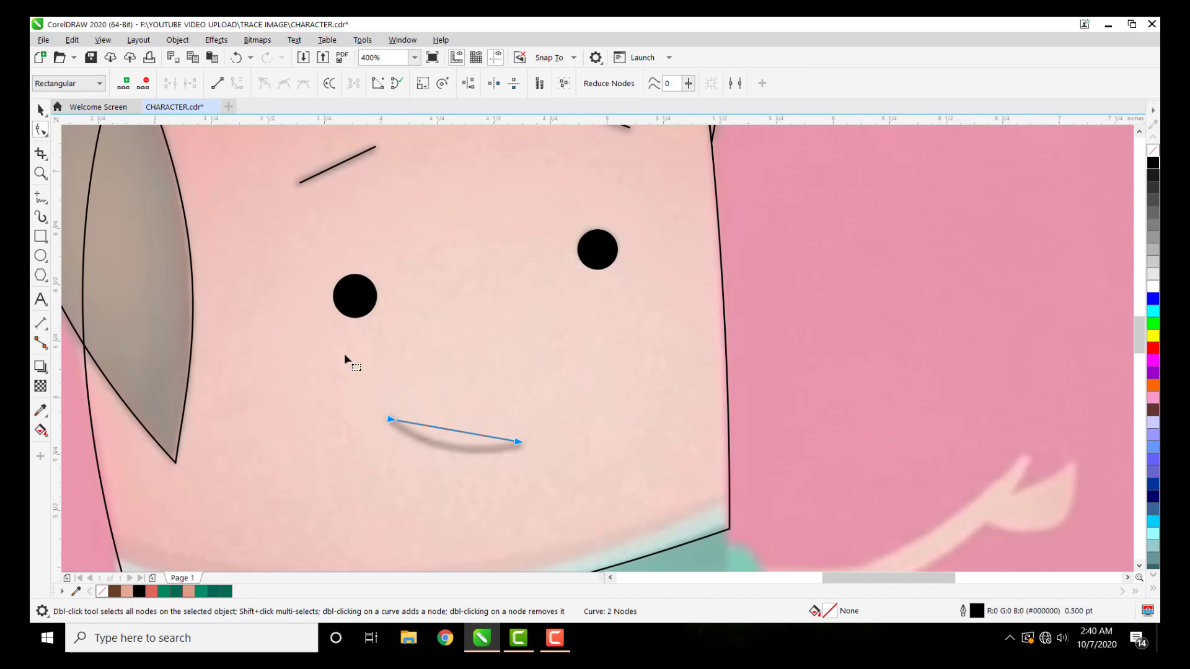
{"action": "scroll", "coordinate": [504, 460], "scroll_direction": "up", "scroll_amount": 2}
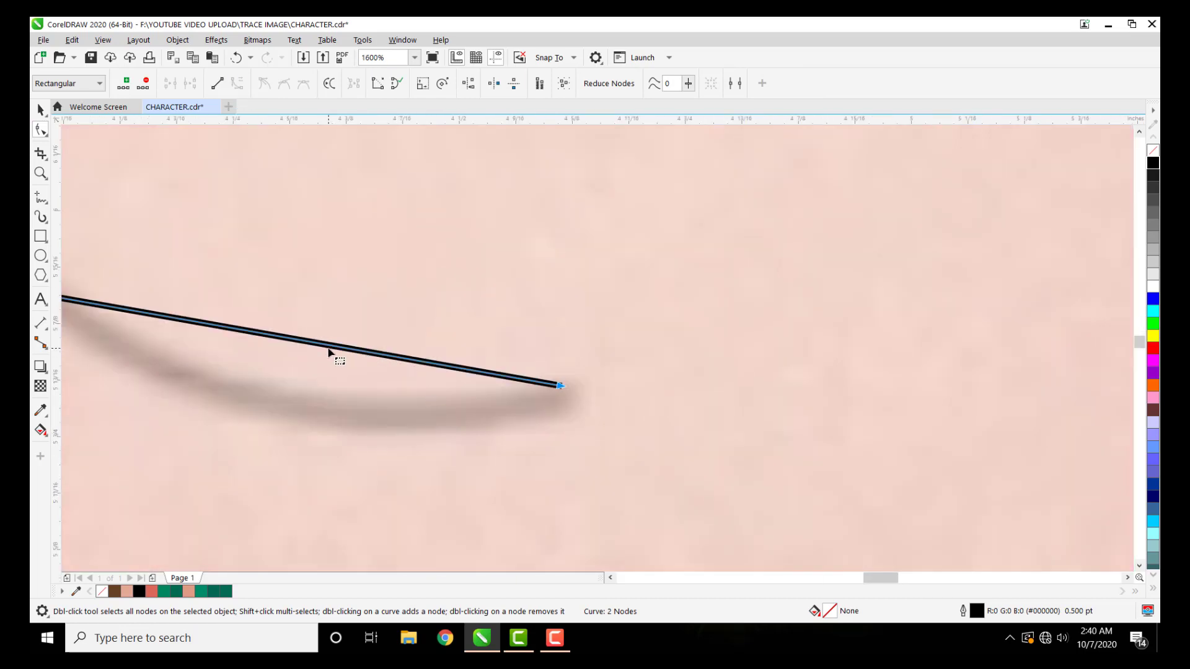
{"action": "left_click_drag", "start_coordinate": [328, 349], "coordinate": [315, 415]}
{"action": "scroll", "coordinate": [591, 374], "scroll_direction": "down", "scroll_amount": 3}
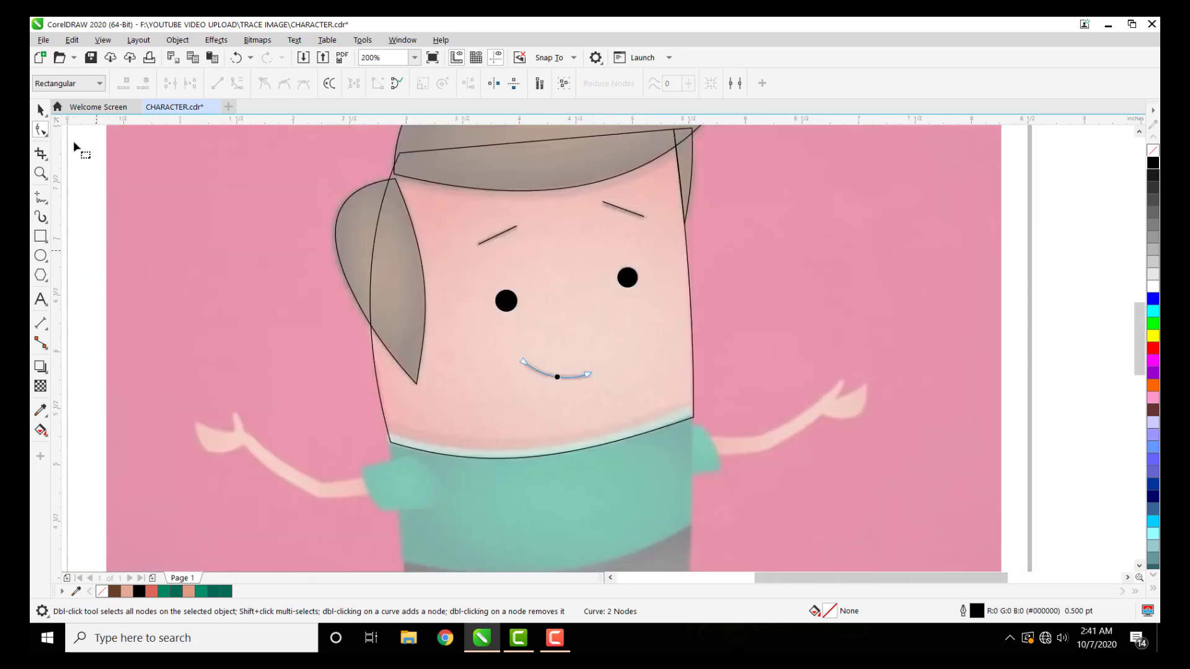
Step: Set the outline width of the mouth and both eyebrow lines to 3.0 pt
{"action": "left_click", "coordinate": [40, 110]}
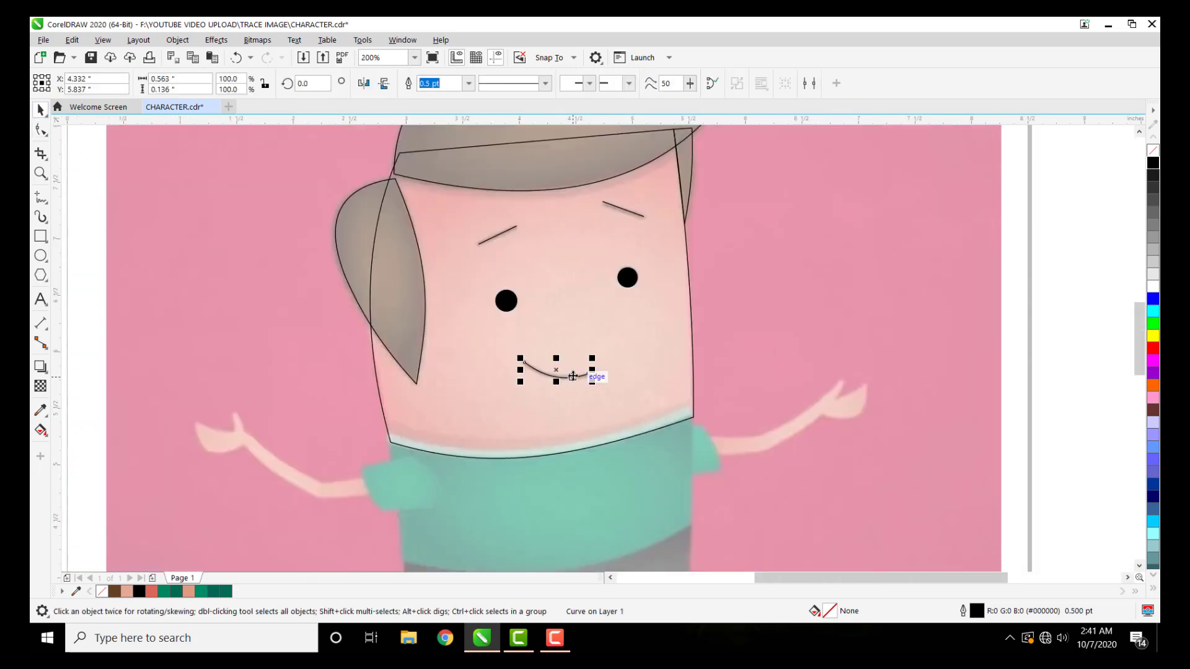
{"action": "left_click", "coordinate": [520, 227], "text": "shift"}
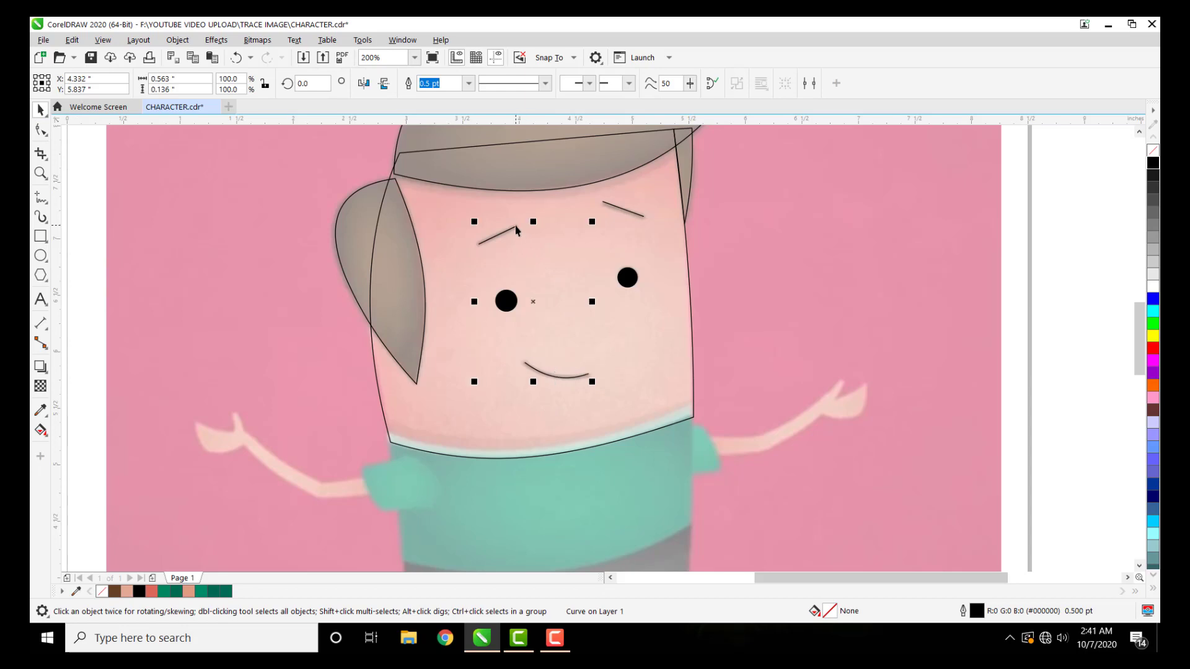
{"action": "left_click", "coordinate": [620, 208], "text": "shift"}
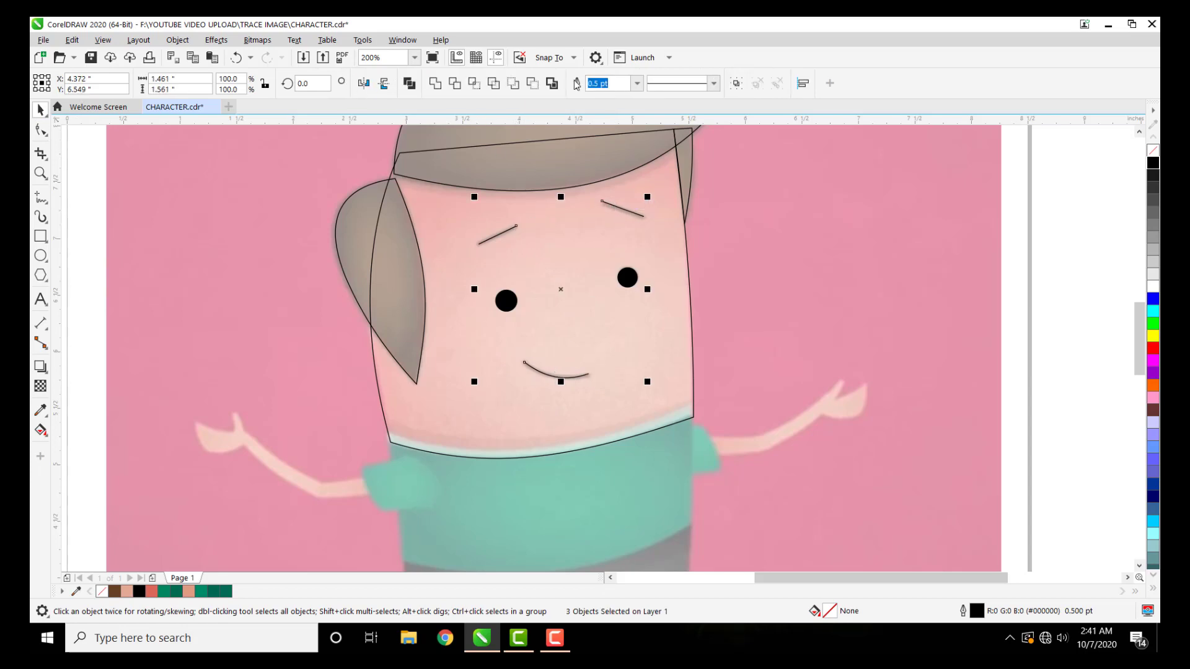
{"action": "left_click", "coordinate": [638, 84]}
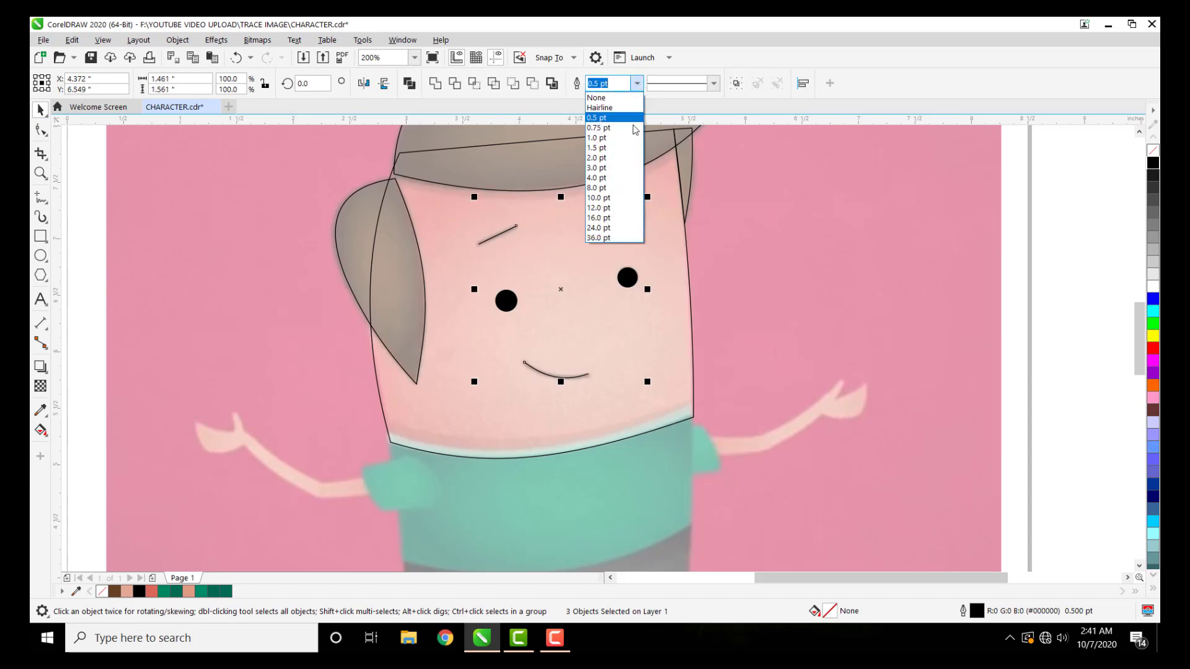
{"action": "left_click", "coordinate": [620, 165]}
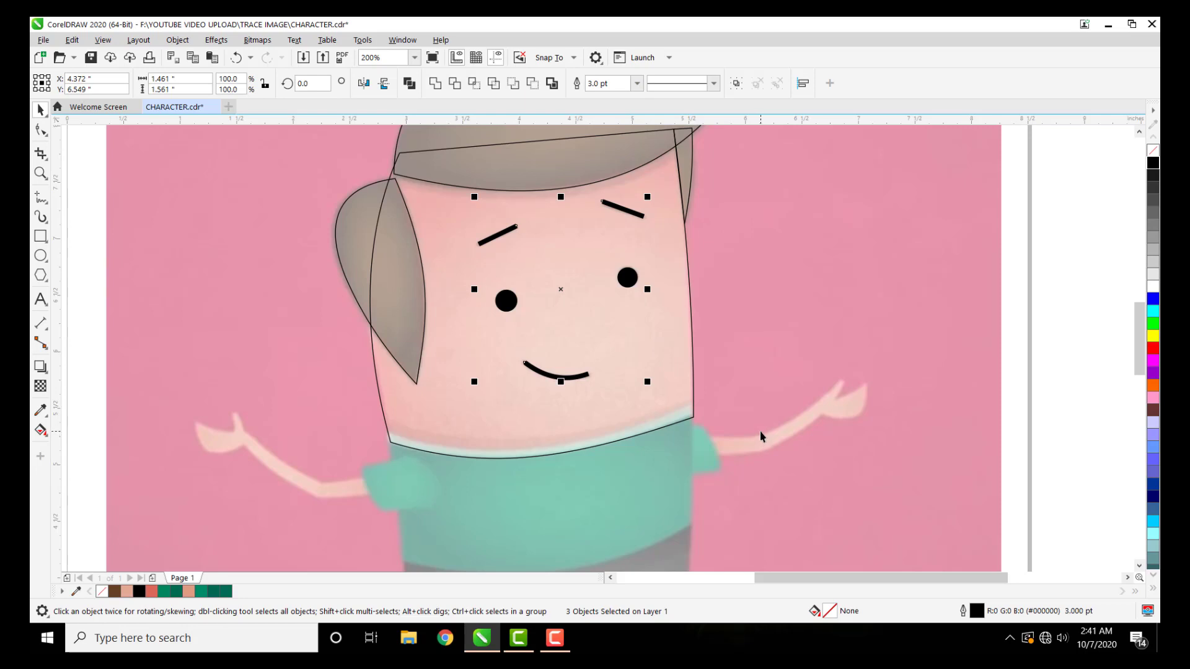
Step: Give the mouth and both eyebrow lines round line caps
{"action": "key", "text": "F12"}
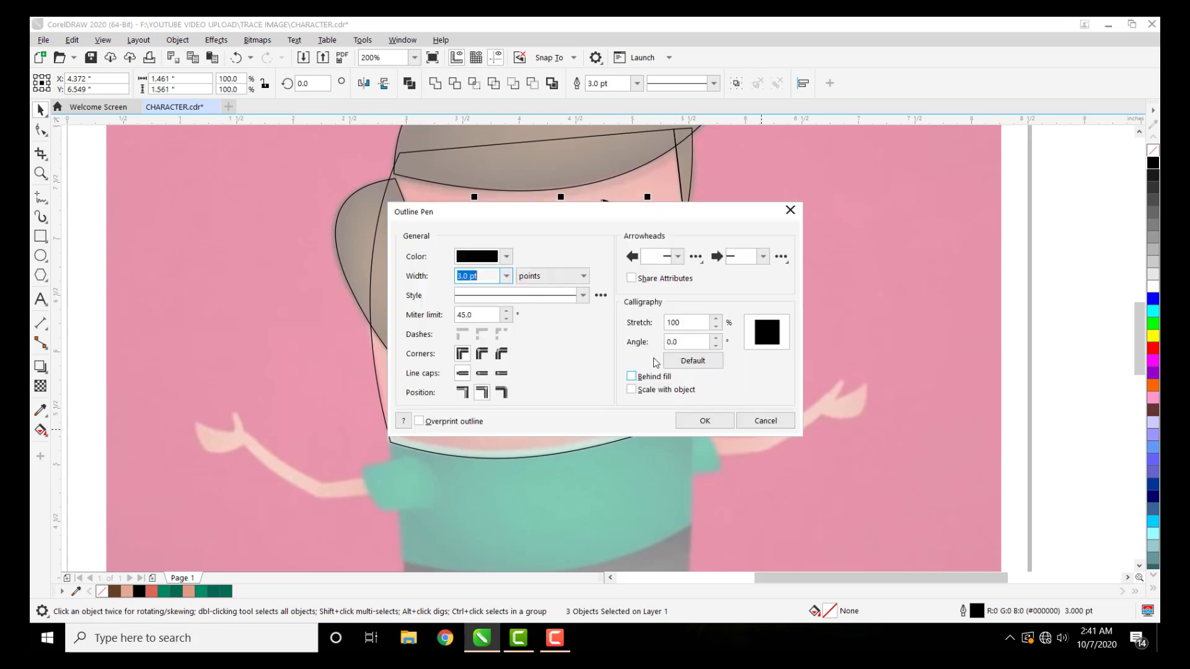
{"action": "left_click", "coordinate": [482, 373]}
{"action": "left_click", "coordinate": [715, 421]}
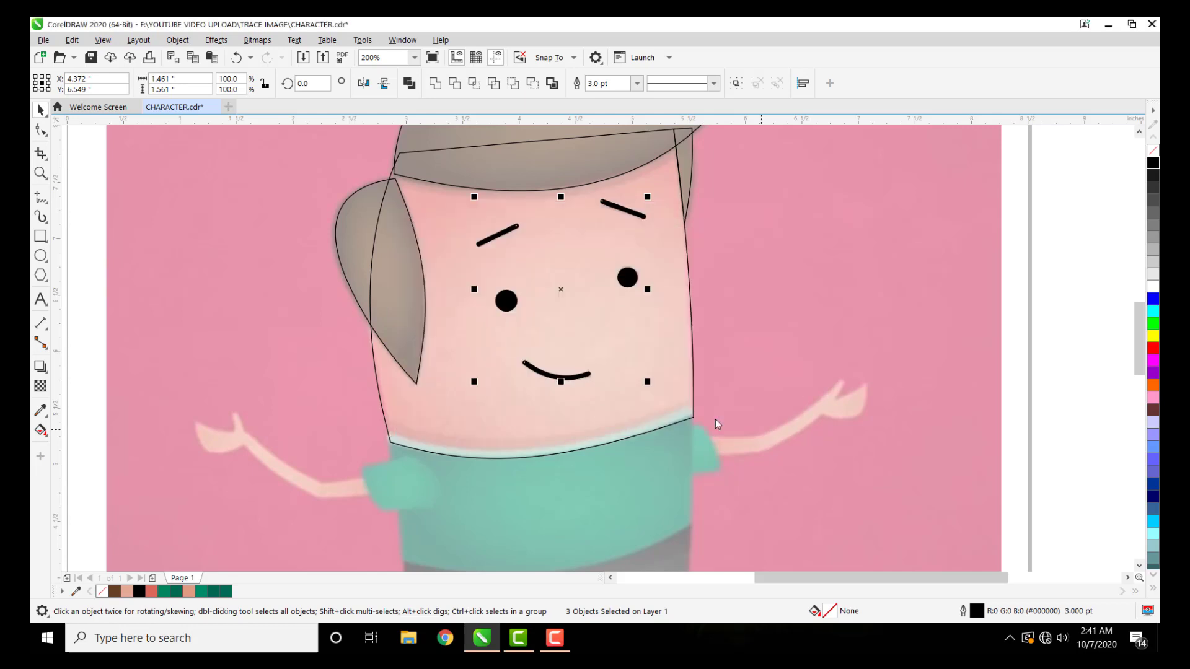
{"action": "left_click", "coordinate": [700, 333]}
{"action": "scroll", "coordinate": [587, 381], "scroll_direction": "up", "scroll_amount": 2}
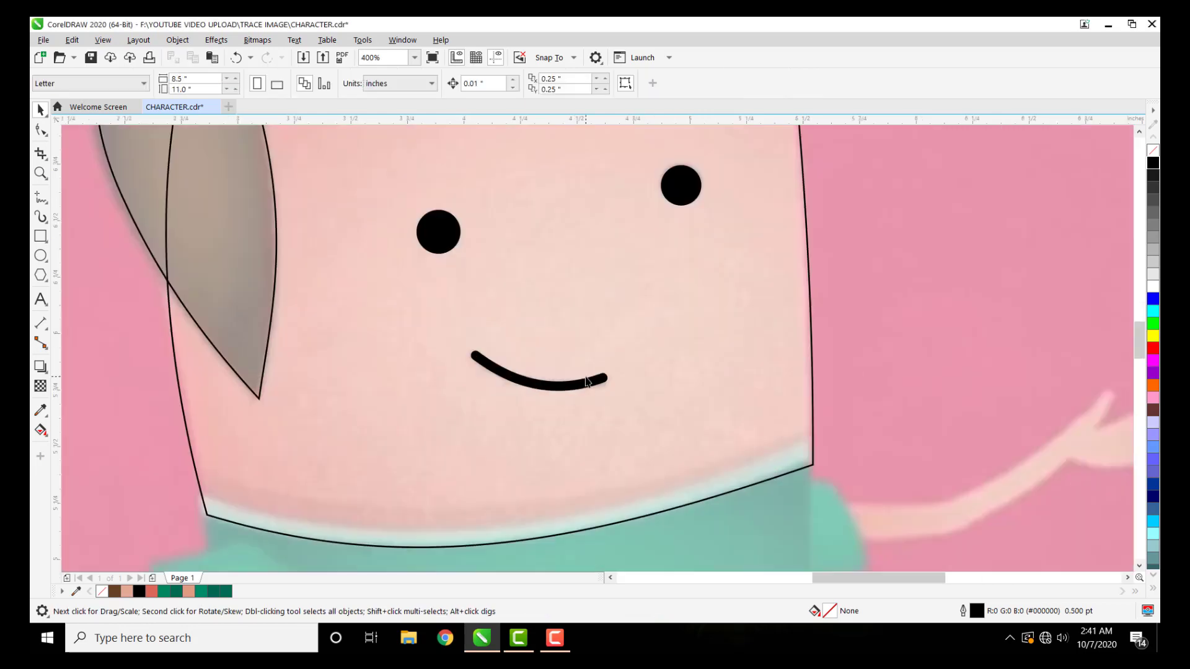
{"action": "scroll", "coordinate": [587, 381], "scroll_direction": "up", "scroll_amount": 3}
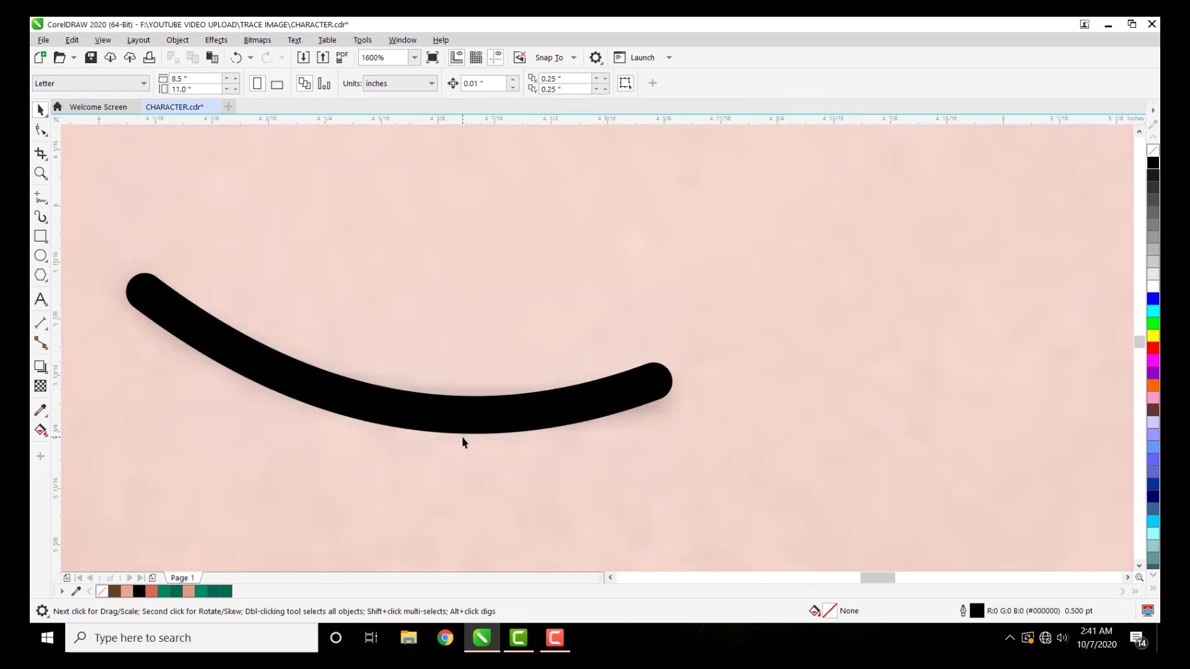
{"action": "scroll", "coordinate": [463, 437], "scroll_direction": "down", "scroll_amount": 6}
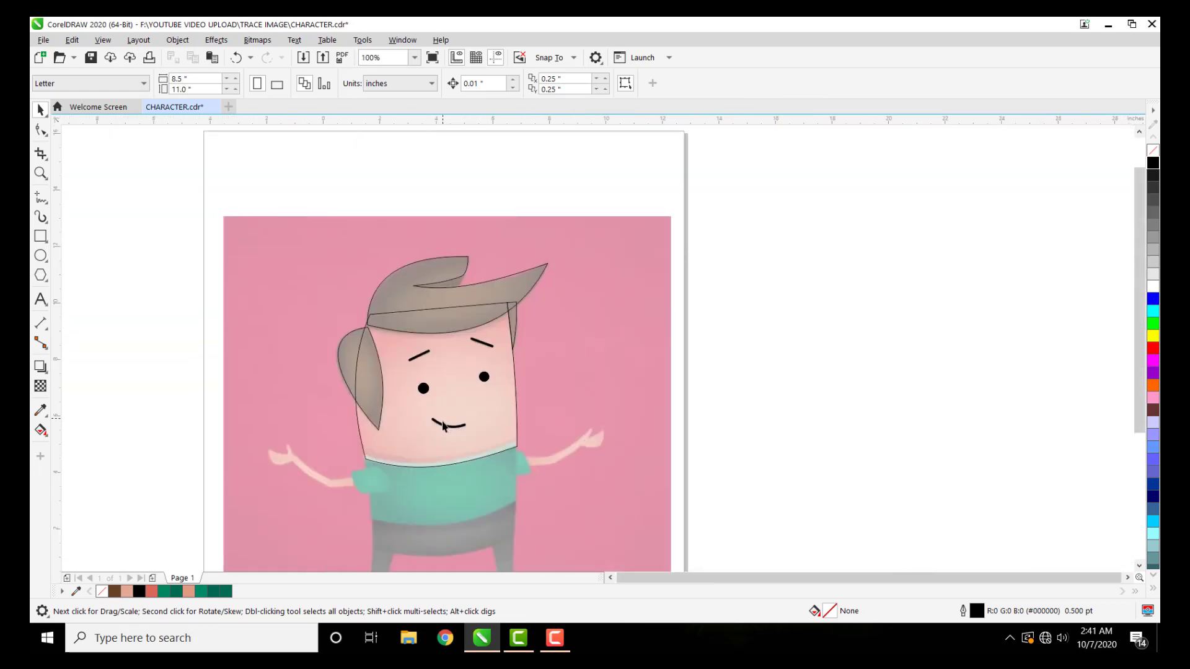
Step: Place the four corners of a straight-sided shirt outline with the Pen tool, about 2.69 inches wide and 1.28 inches high
{"action": "scroll", "coordinate": [436, 478], "scroll_direction": "down", "scroll_amount": 1}
{"action": "scroll", "coordinate": [436, 478], "scroll_direction": "up", "scroll_amount": 1}
{"action": "scroll", "coordinate": [435, 490], "scroll_direction": "up", "scroll_amount": 1}
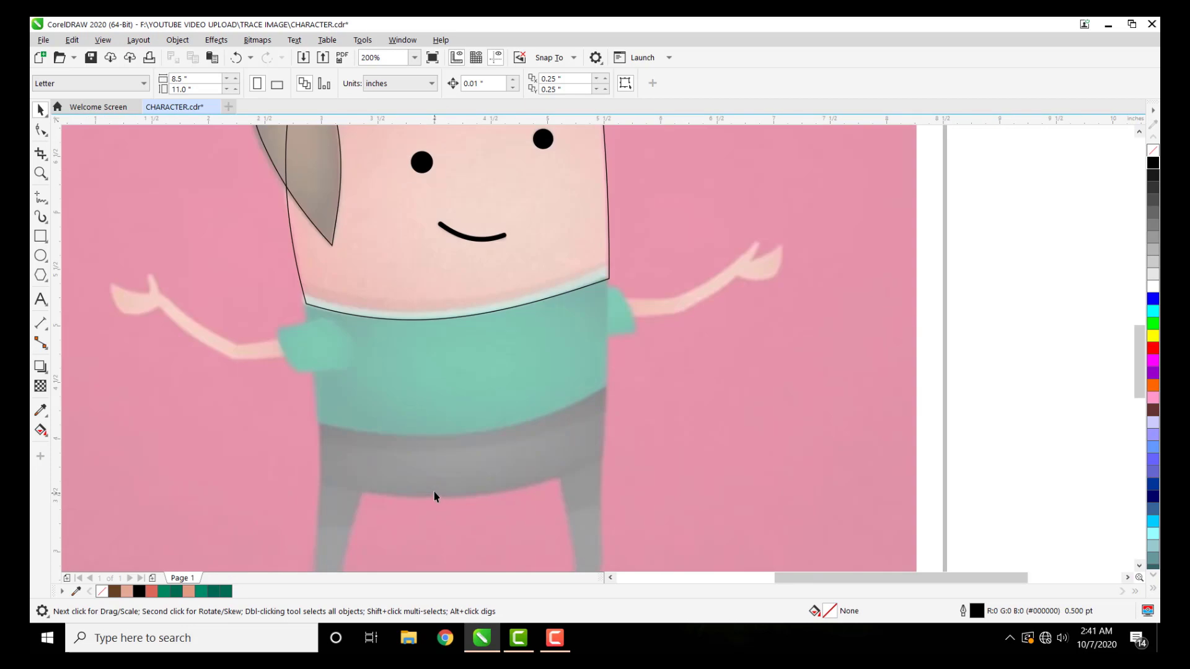
{"action": "left_click", "coordinate": [44, 201]}
{"action": "left_click", "coordinate": [78, 244]}
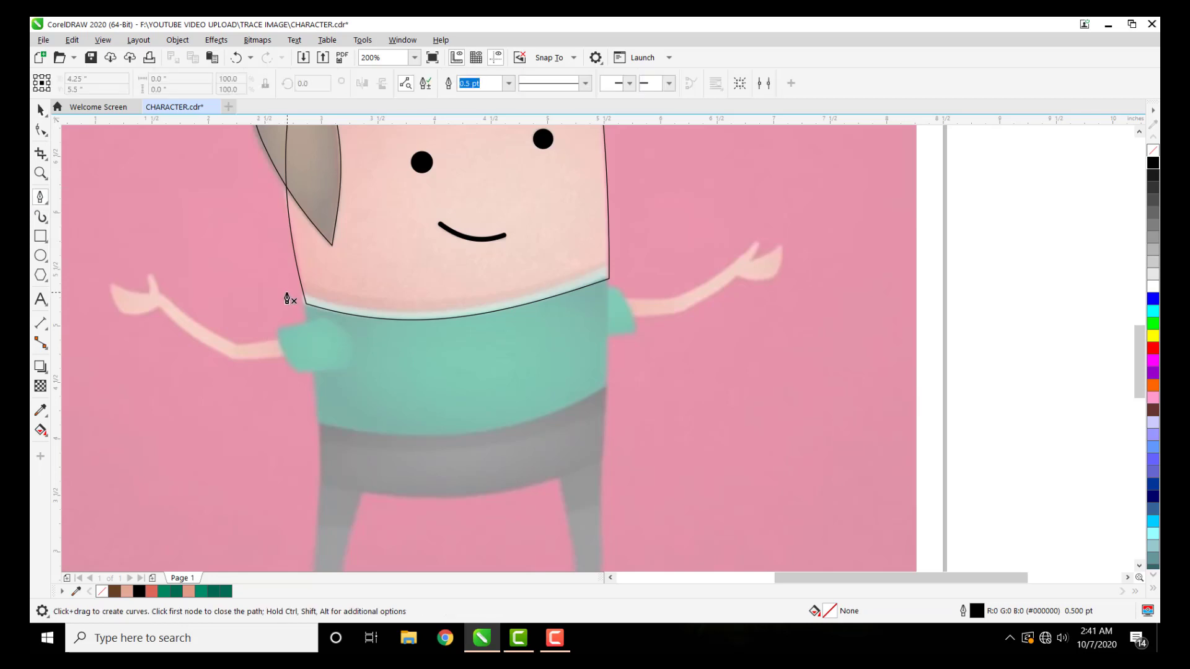
{"action": "left_click", "coordinate": [314, 302]}
{"action": "left_click", "coordinate": [321, 427]}
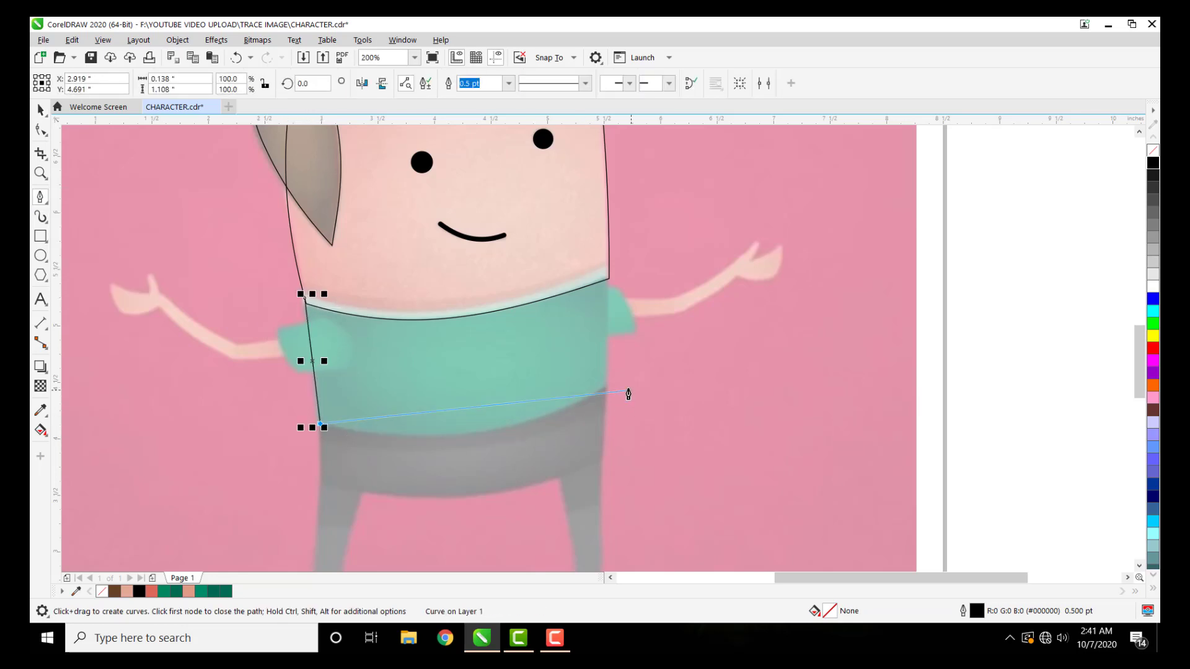
{"action": "left_click", "coordinate": [609, 389]}
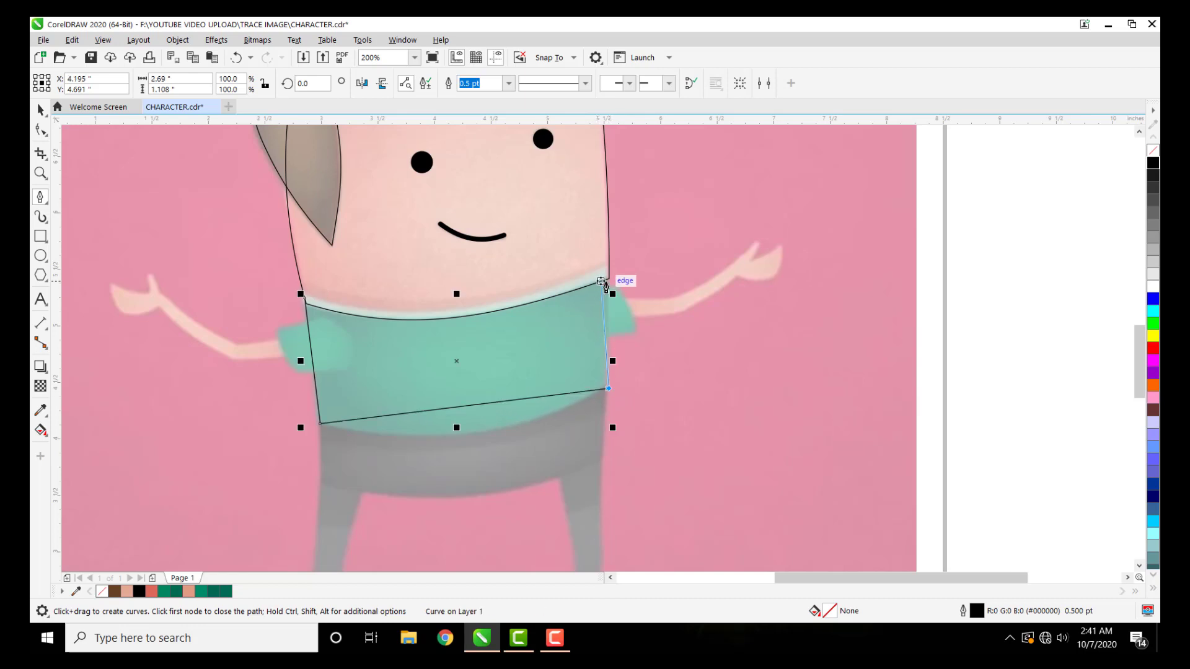
{"action": "left_click", "coordinate": [608, 281]}
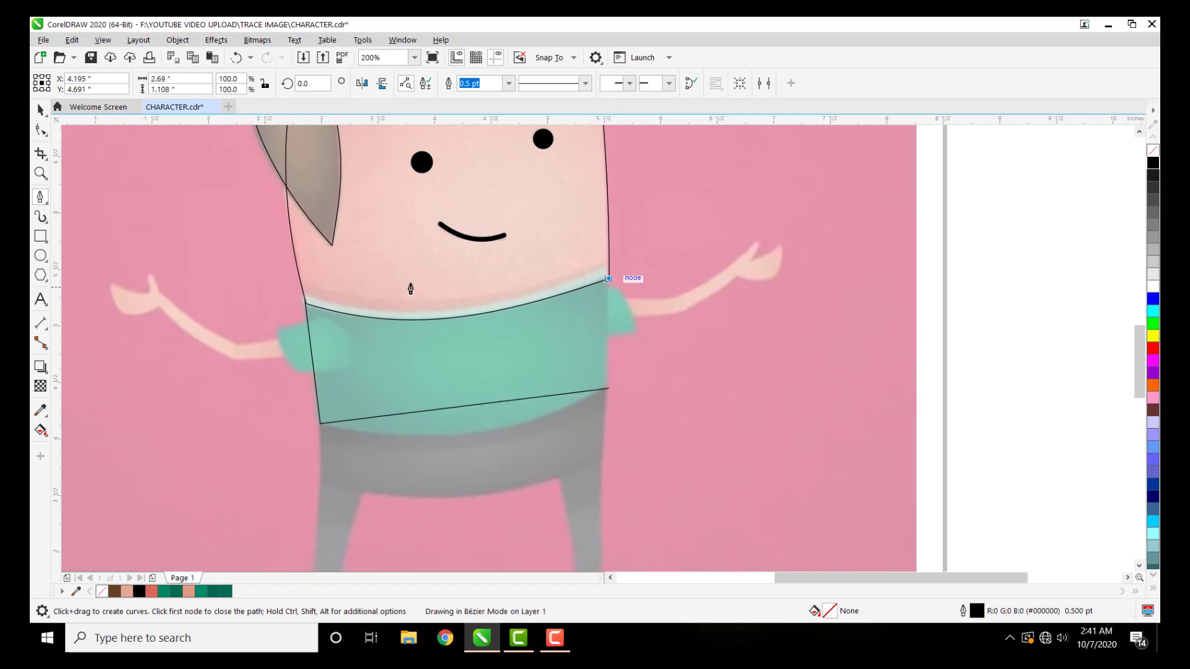
Step: Close the shirt outline at its starting node beside the lower-left corner of the face
{"action": "left_click", "coordinate": [301, 319]}
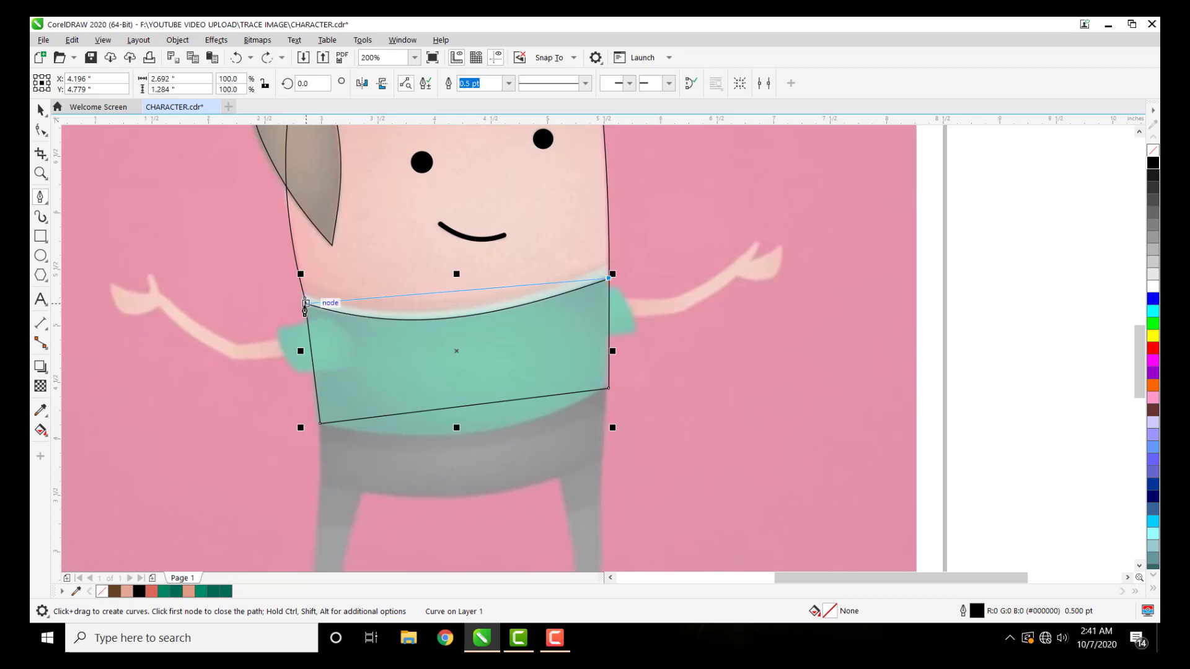
{"action": "key", "text": "ctrl+z"}
{"action": "key", "text": "ctrl+shift+z"}
{"action": "key", "text": "ctrl+z"}
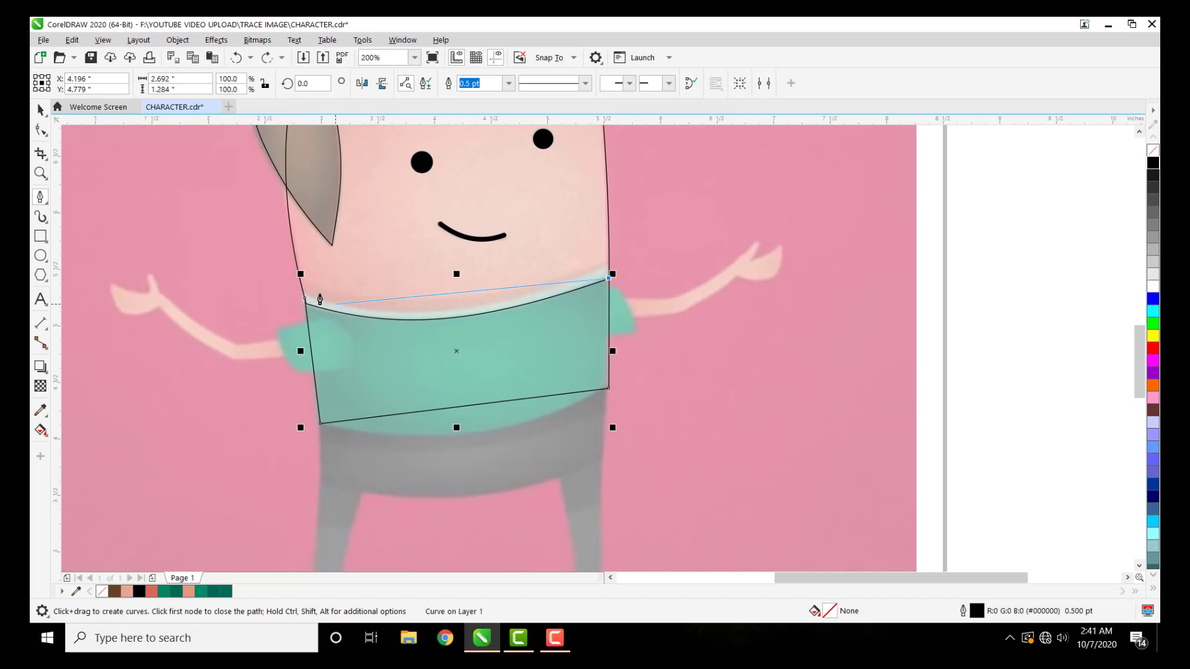
{"action": "scroll", "coordinate": [287, 335], "scroll_direction": "up", "scroll_amount": 3}
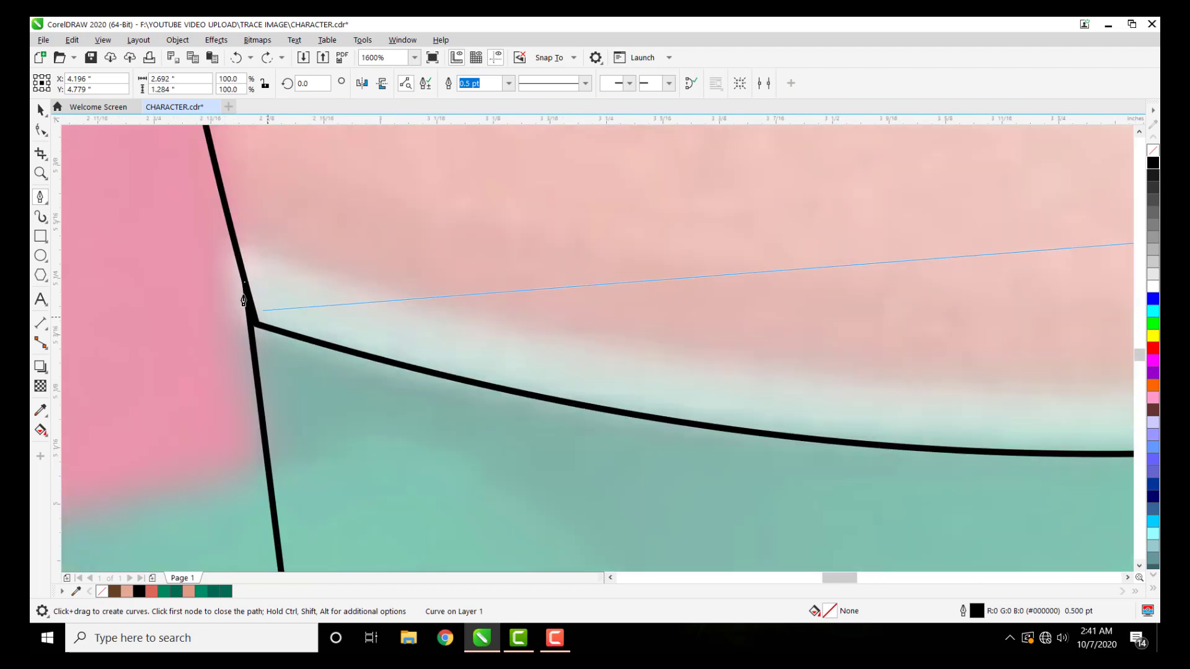
{"action": "left_click", "coordinate": [245, 283]}
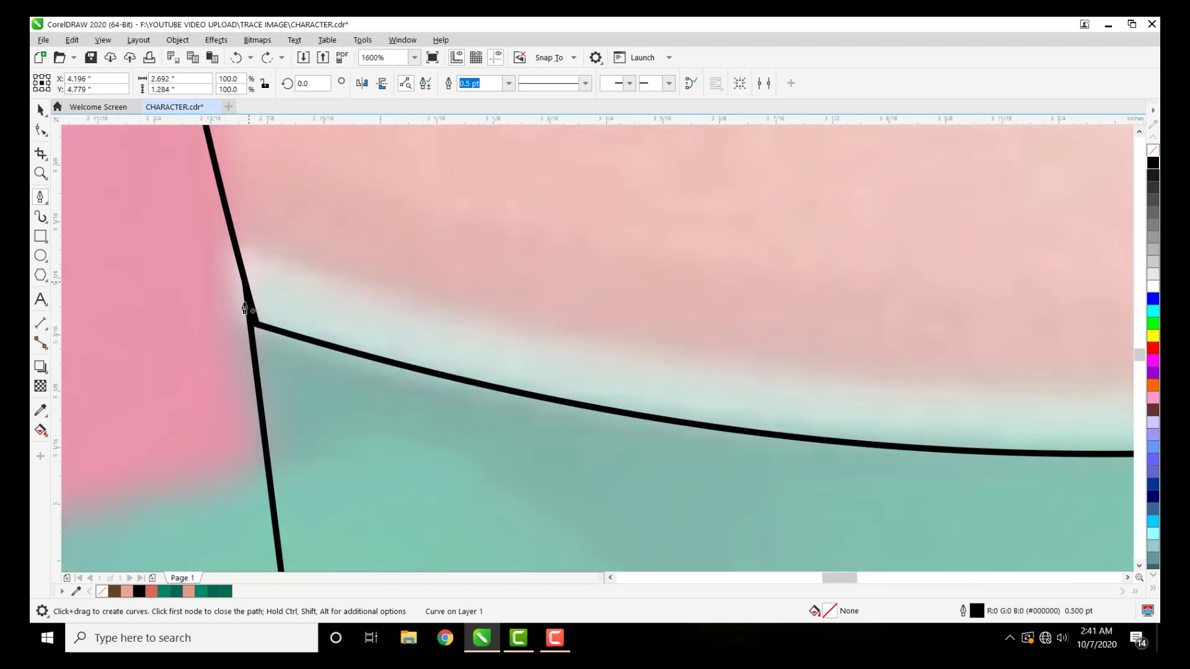
{"action": "scroll", "coordinate": [245, 297], "scroll_direction": "down", "scroll_amount": 3}
{"action": "scroll", "coordinate": [243, 314], "scroll_direction": "down", "scroll_amount": 1}
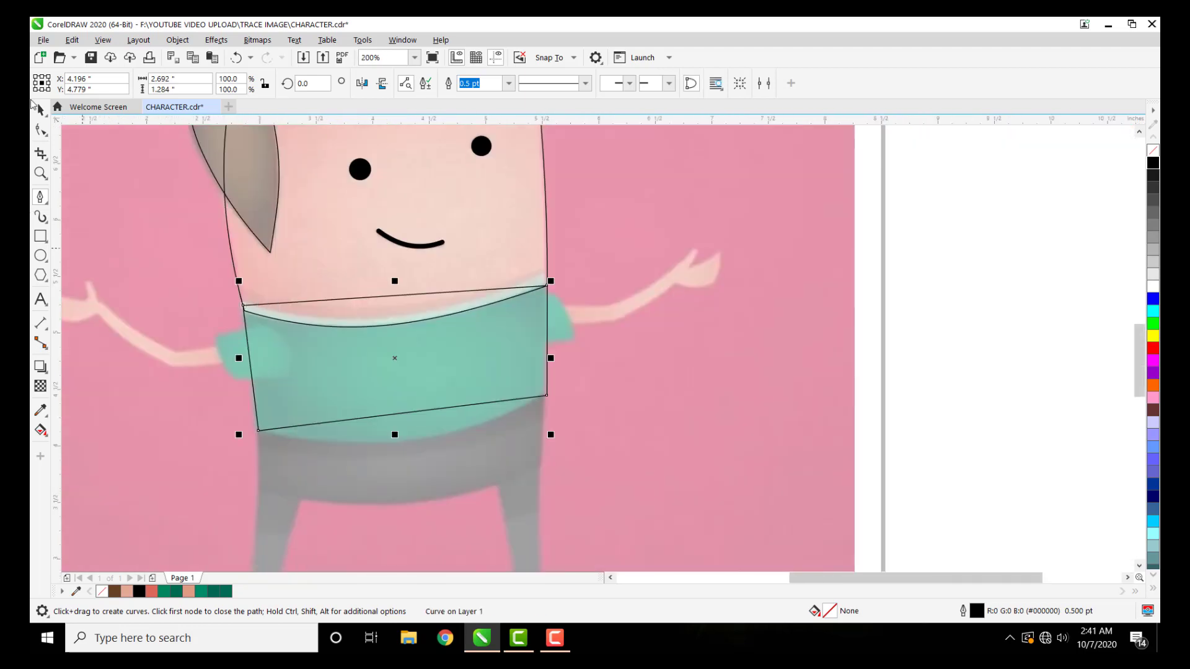
Step: Convert all sides of the shirt outline to curves and bend its top edge down towards the collar
{"action": "left_click", "coordinate": [42, 130]}
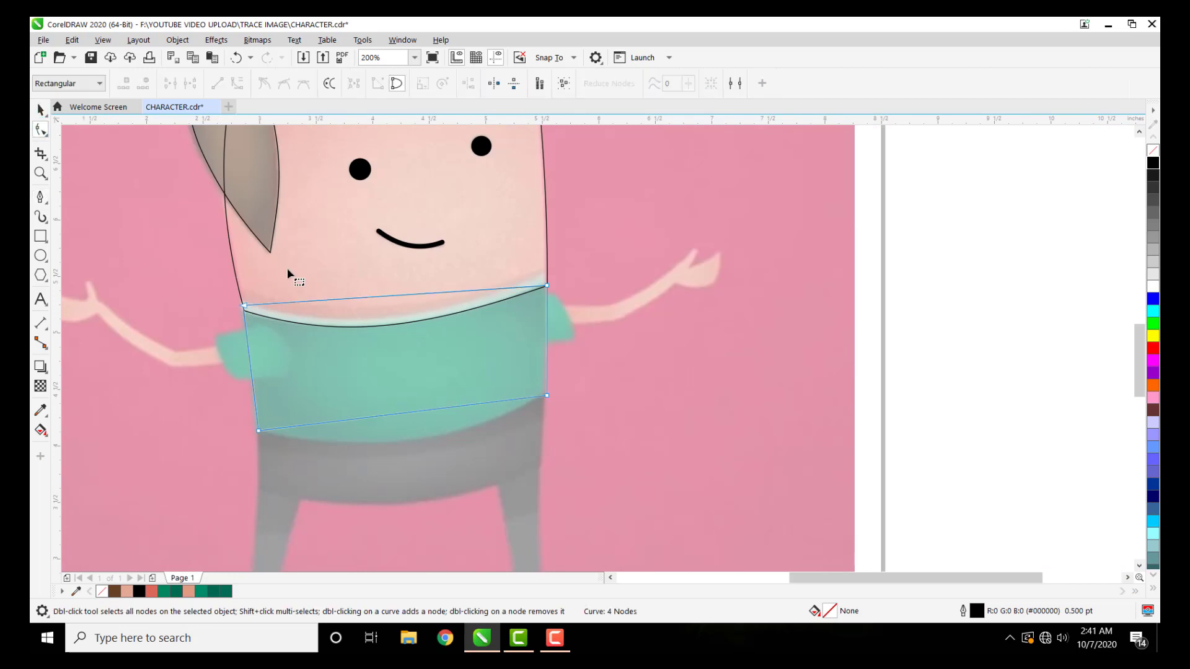
{"action": "left_click_drag", "start_coordinate": [634, 452], "coordinate": [635, 470]}
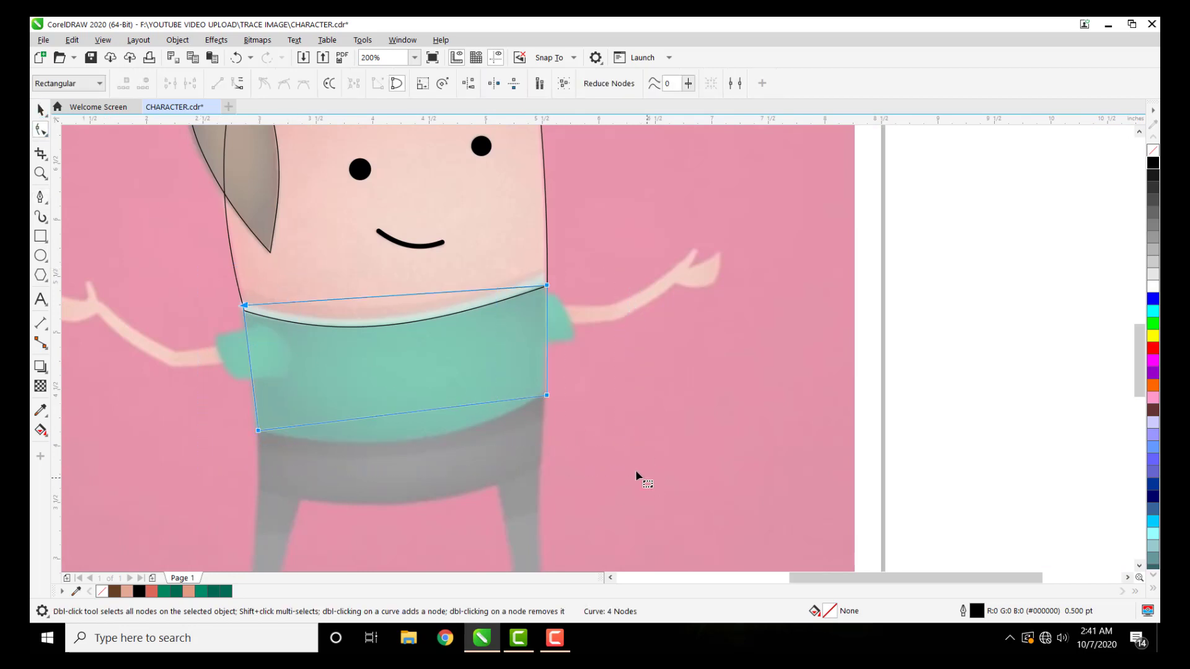
{"action": "left_click", "coordinate": [235, 84]}
{"action": "left_click_drag", "start_coordinate": [394, 299], "coordinate": [394, 312]}
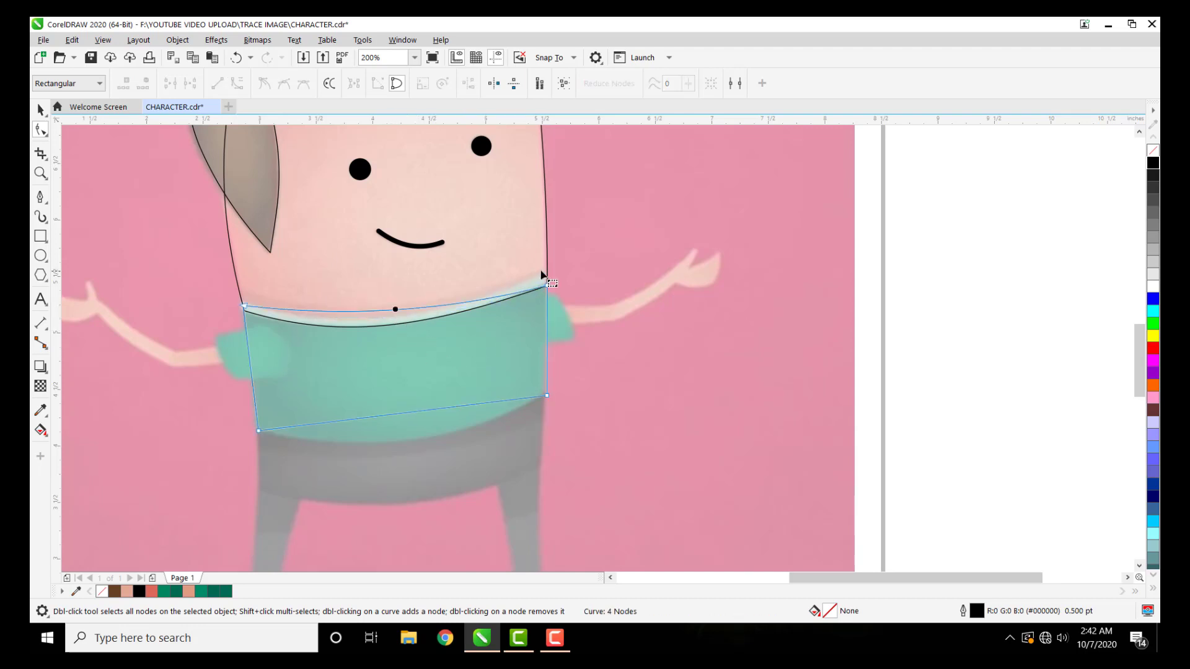
Step: Move the shirt's upper-right node up to the collar corner and adjust the top edge's curve handles to follow the collar
{"action": "scroll", "coordinate": [548, 289], "scroll_direction": "up", "scroll_amount": 1}
{"action": "left_click_drag", "start_coordinate": [553, 302], "coordinate": [549, 274]}
{"action": "scroll", "coordinate": [401, 325], "scroll_direction": "down", "scroll_amount": 1}
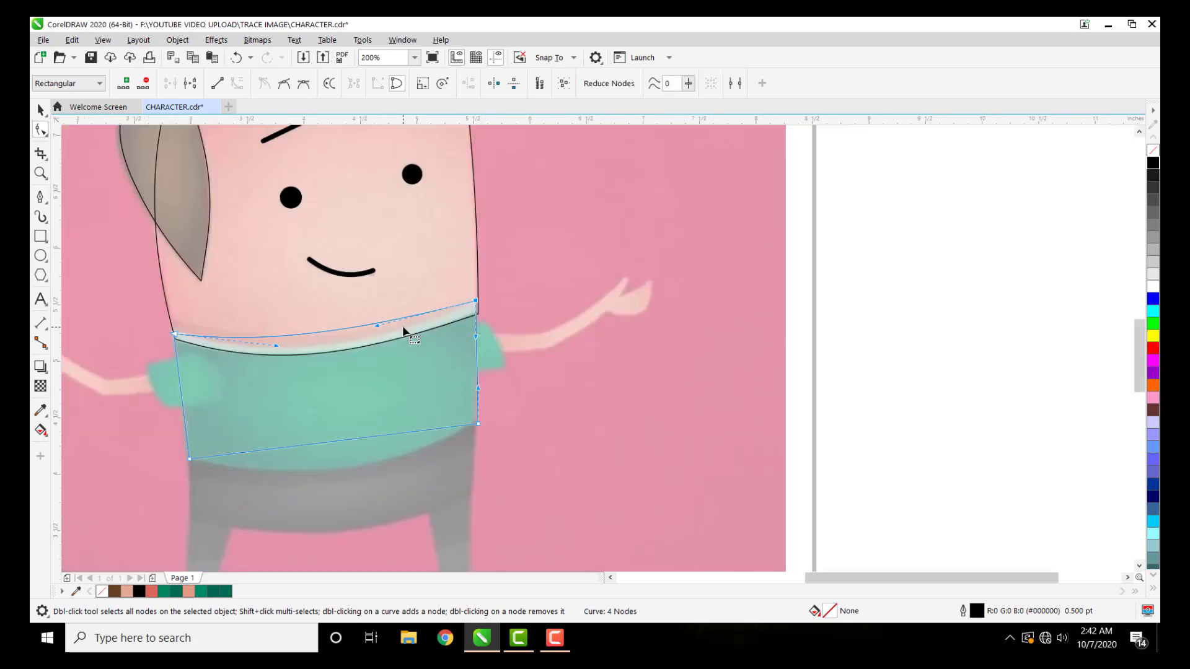
{"action": "left_click_drag", "start_coordinate": [377, 324], "coordinate": [377, 339]}
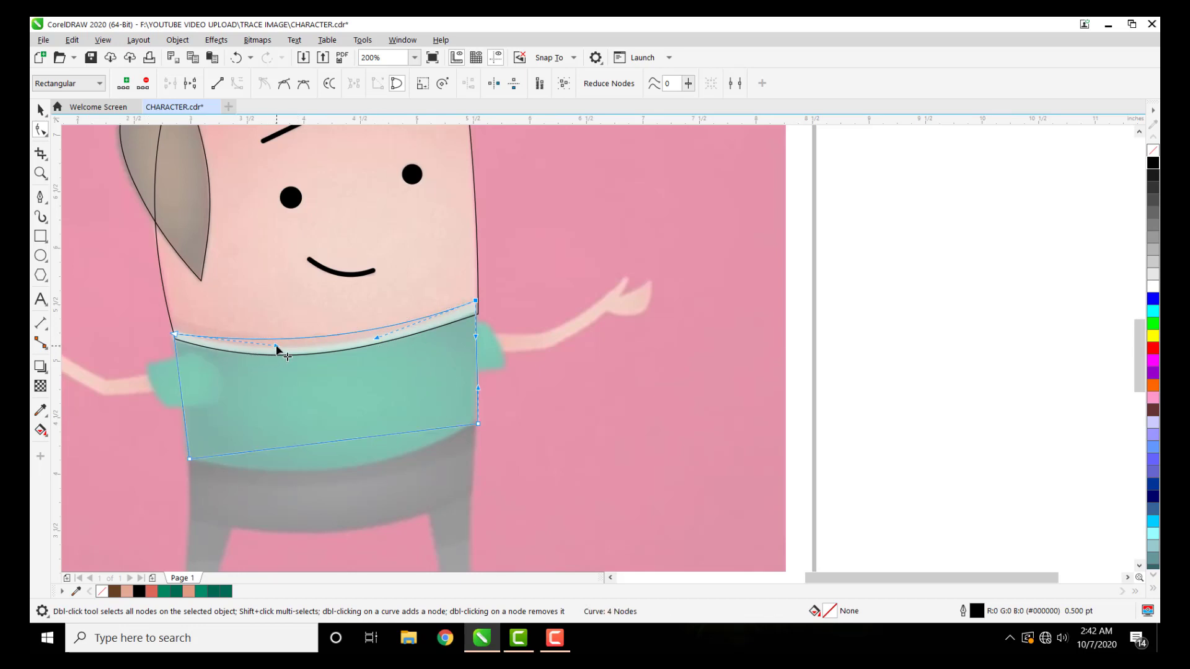
{"action": "left_click_drag", "start_coordinate": [277, 348], "coordinate": [277, 352]}
{"action": "scroll", "coordinate": [386, 339], "scroll_direction": "up", "scroll_amount": 2}
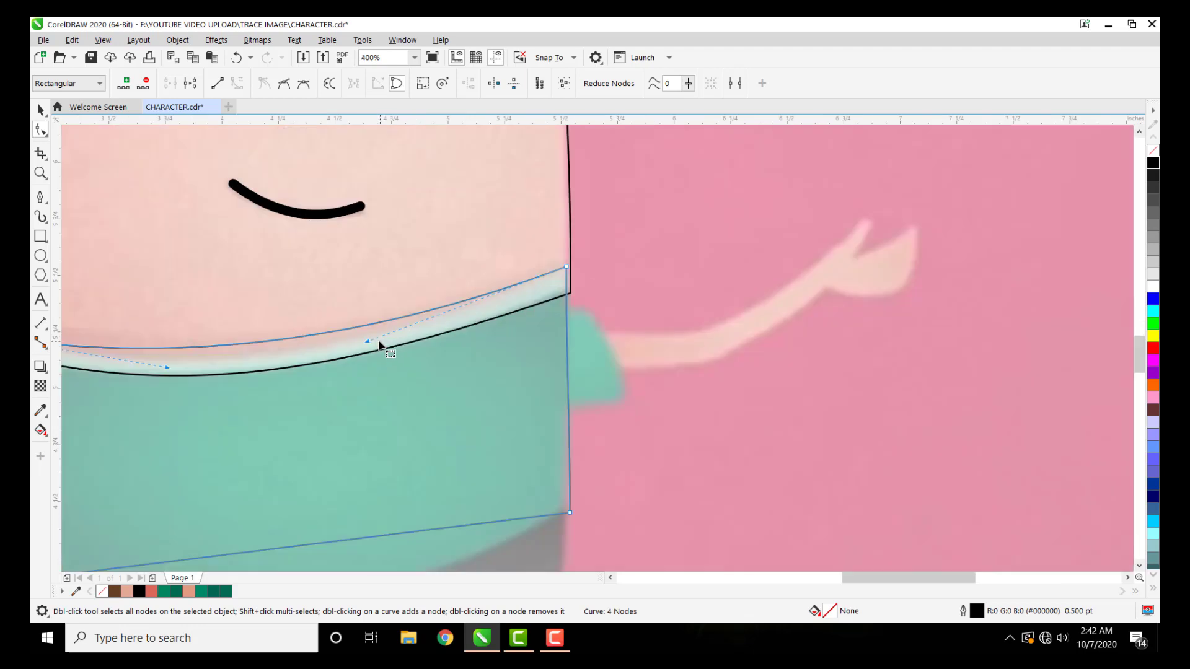
{"action": "left_click_drag", "start_coordinate": [366, 346], "coordinate": [360, 366]}
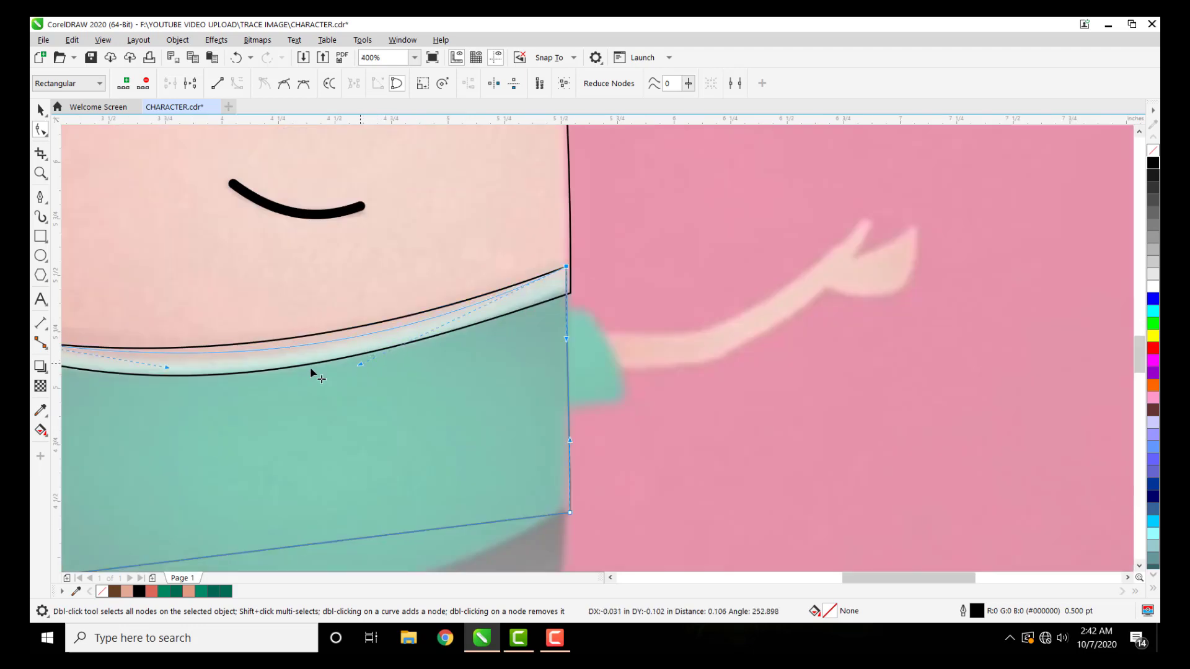
{"action": "left_click_drag", "start_coordinate": [166, 372], "coordinate": [298, 337]}
{"action": "scroll", "coordinate": [303, 335], "scroll_direction": "down", "scroll_amount": 4}
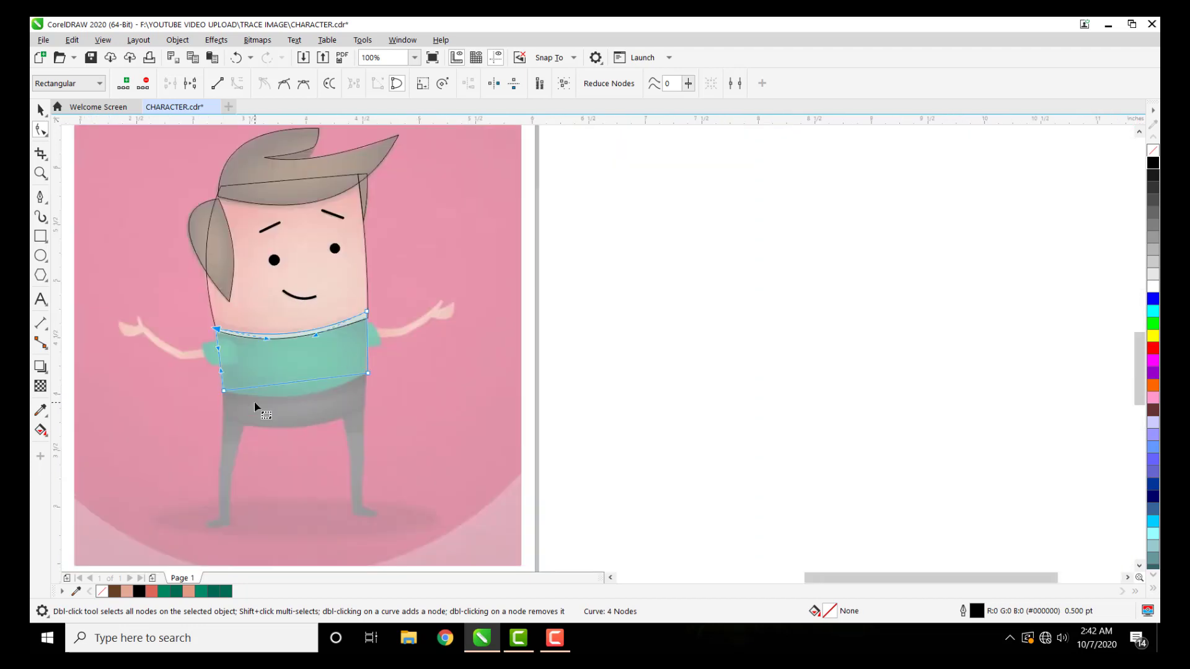
Step: Fit the shirt outline's right edge and lower-right node to the side of the shirt in the image
{"action": "scroll", "coordinate": [255, 403], "scroll_direction": "up", "scroll_amount": 2}
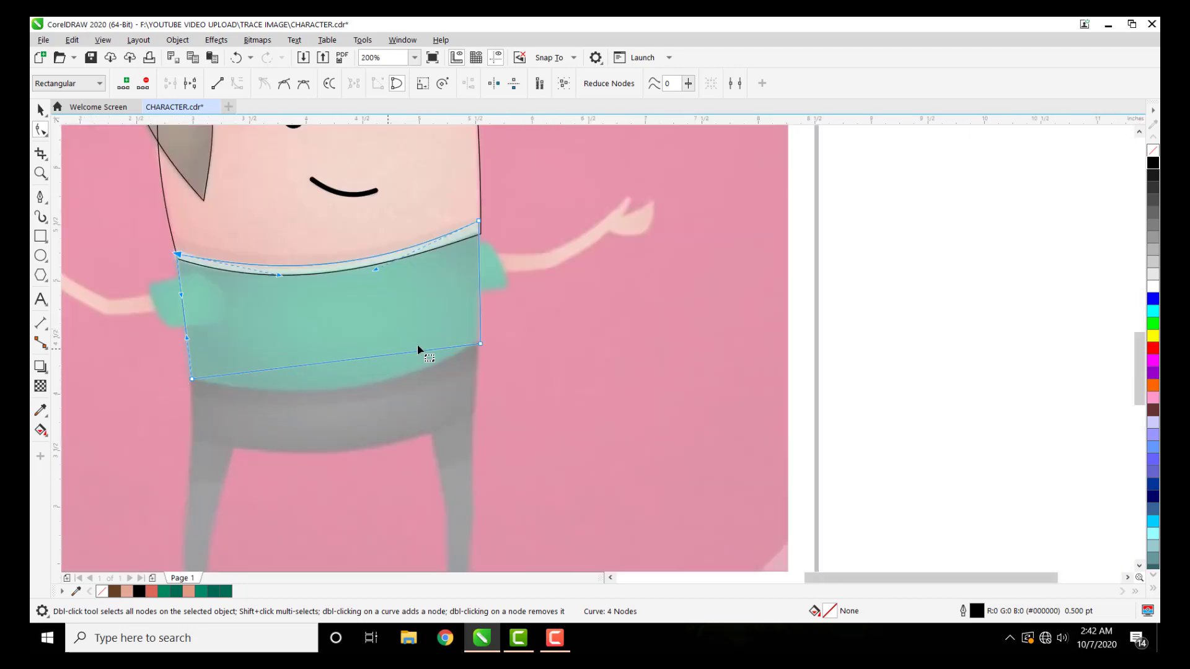
{"action": "scroll", "coordinate": [485, 344], "scroll_direction": "up", "scroll_amount": 4}
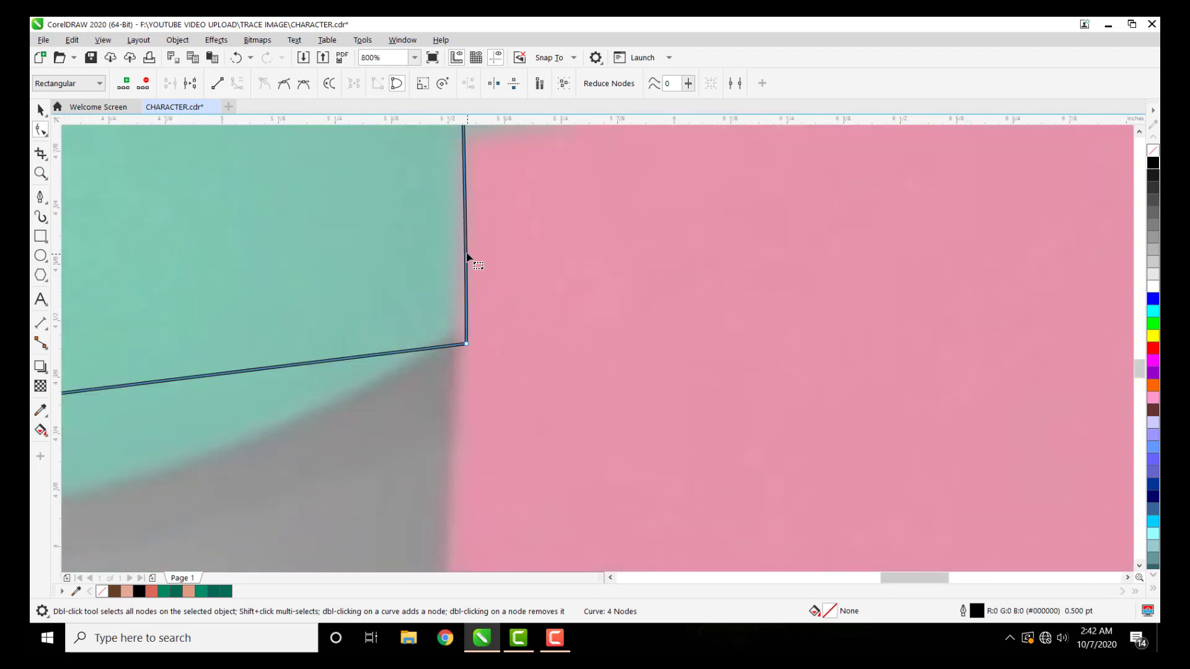
{"action": "double_click", "coordinate": [467, 254]}
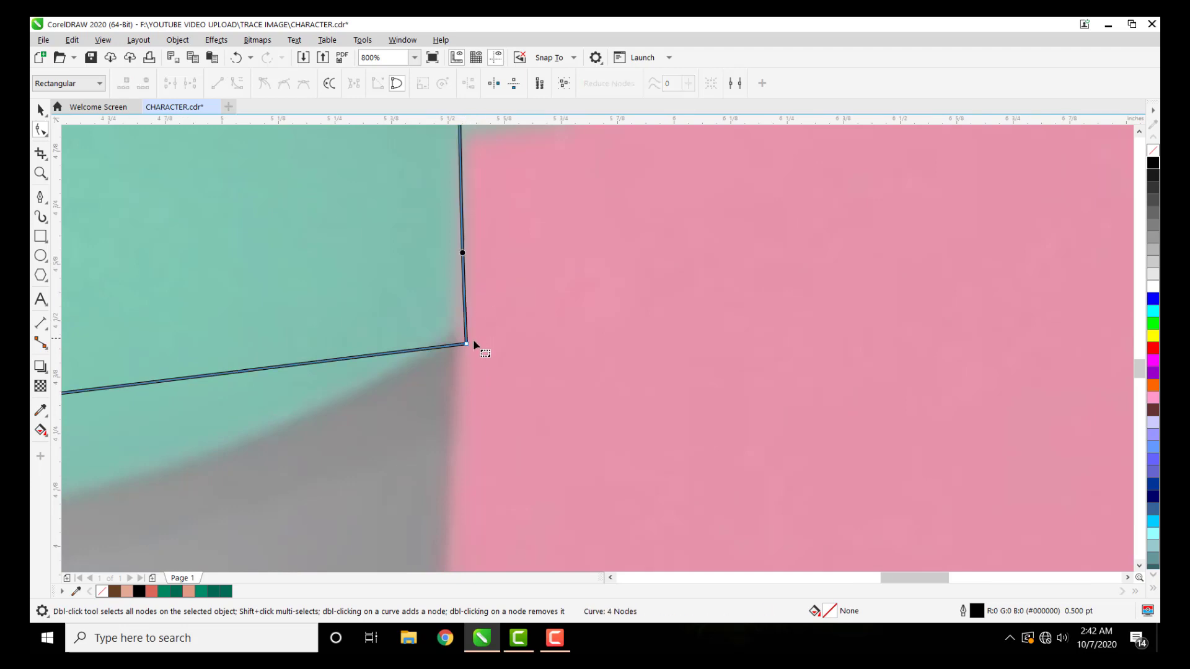
{"action": "left_click_drag", "start_coordinate": [466, 344], "coordinate": [457, 337]}
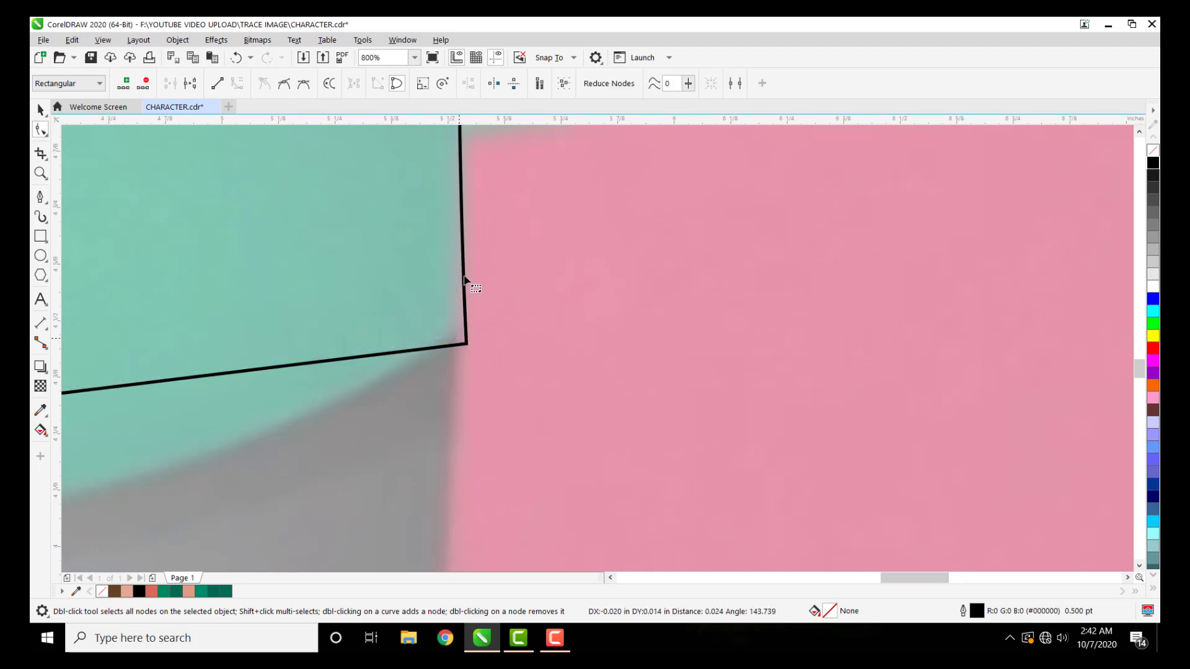
{"action": "left_click_drag", "start_coordinate": [462, 253], "coordinate": [459, 258]}
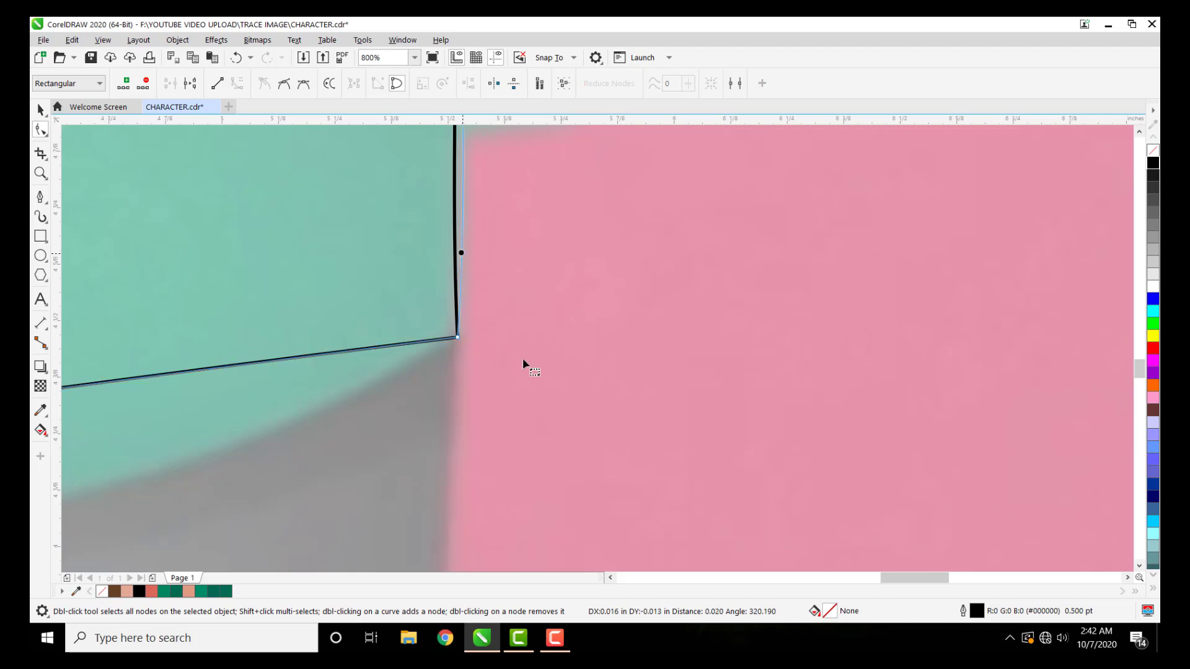
{"action": "scroll", "coordinate": [525, 364], "scroll_direction": "down", "scroll_amount": 2}
{"action": "scroll", "coordinate": [226, 436], "scroll_direction": "down", "scroll_amount": 3}
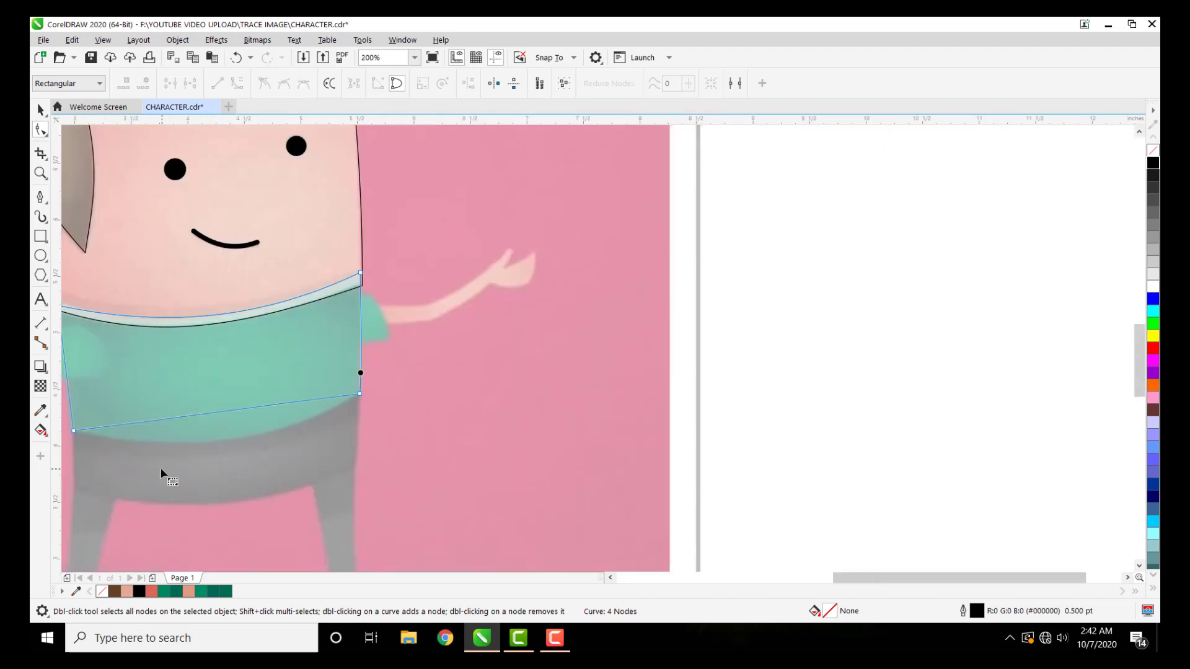
Step: Bend the bottom edge of the shirt outline down along the hem in the image
{"action": "scroll", "coordinate": [186, 434], "scroll_direction": "up", "scroll_amount": 3}
{"action": "left_click_drag", "start_coordinate": [233, 360], "coordinate": [242, 414]}
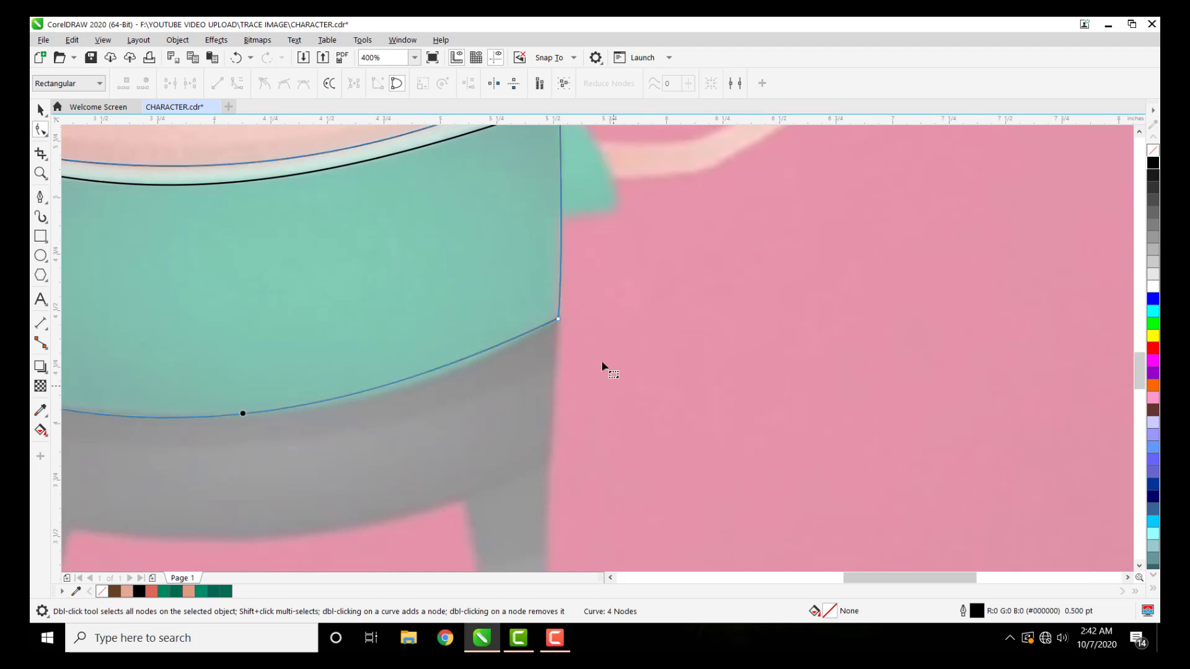
{"action": "left_click", "coordinate": [558, 319]}
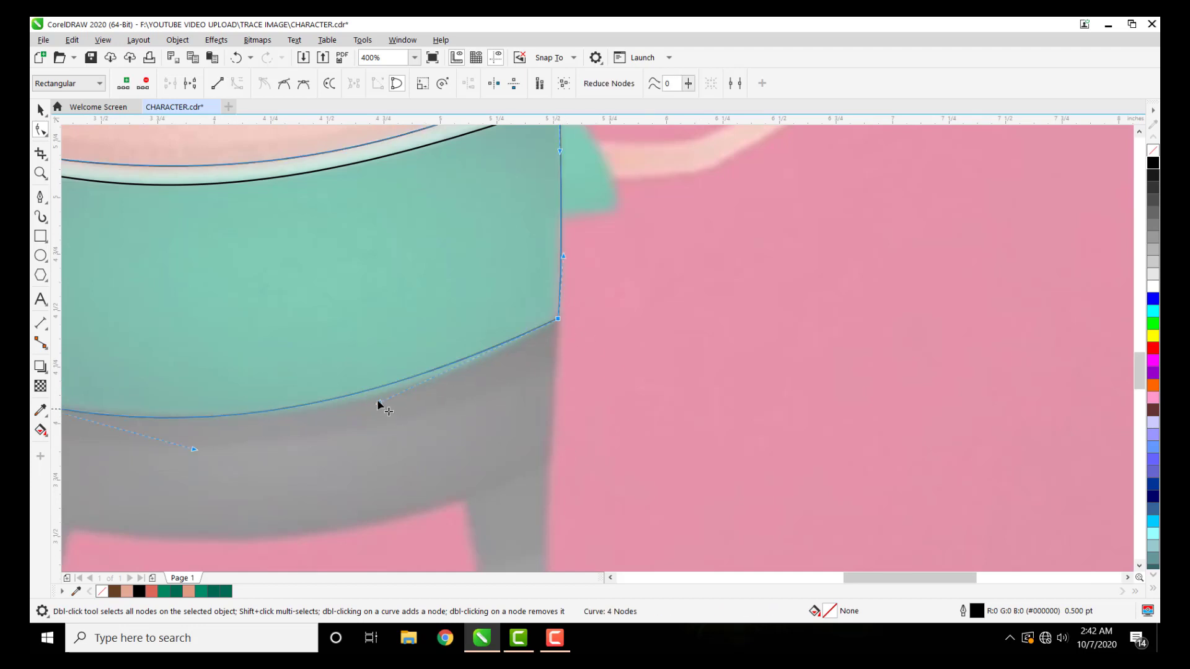
{"action": "scroll", "coordinate": [478, 339], "scroll_direction": "down", "scroll_amount": 6}
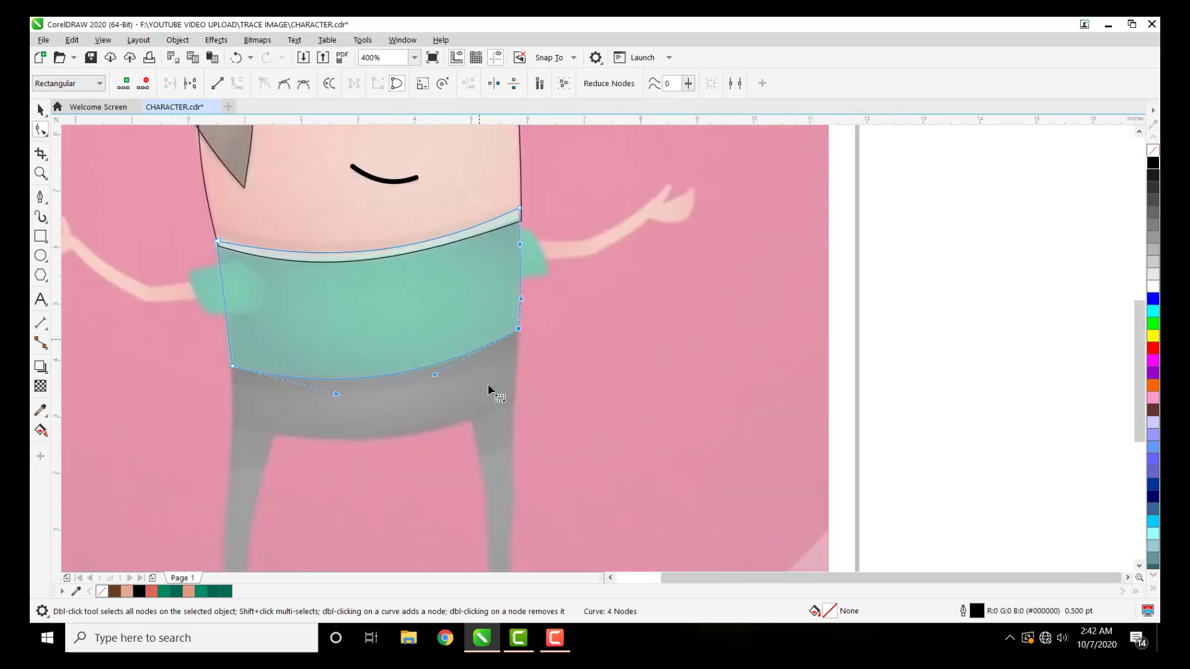
Step: Draw a closed four-sided Pen outline over the grey hip area of the trousers, overlapping the shirt's lower edge
{"action": "scroll", "coordinate": [437, 461], "scroll_direction": "up", "scroll_amount": 2}
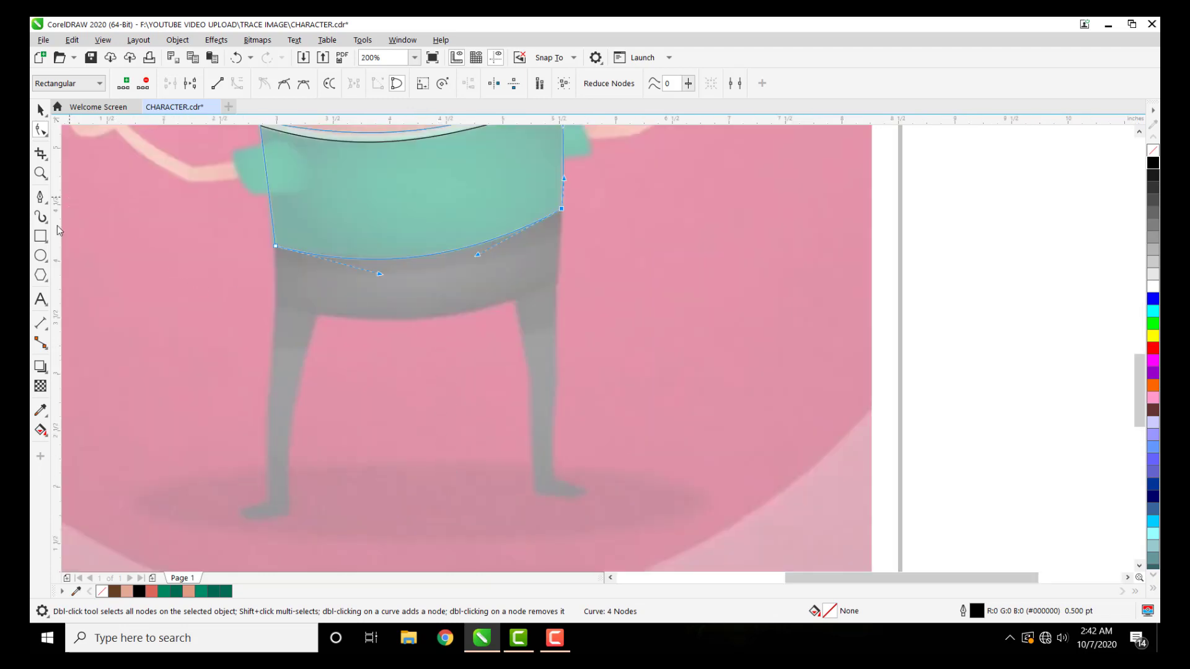
{"action": "left_click", "coordinate": [40, 197]}
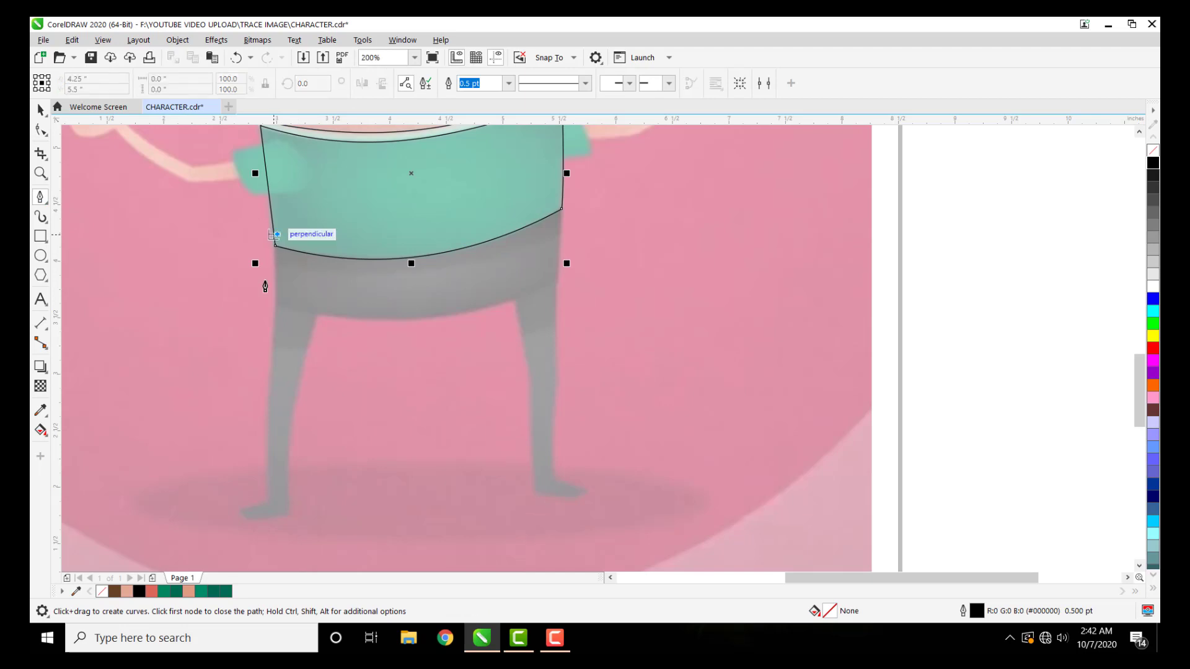
{"action": "left_click_drag", "start_coordinate": [277, 236], "coordinate": [278, 310]}
{"action": "left_click_drag", "start_coordinate": [557, 286], "coordinate": [561, 217]}
{"action": "left_click", "coordinate": [562, 202]}
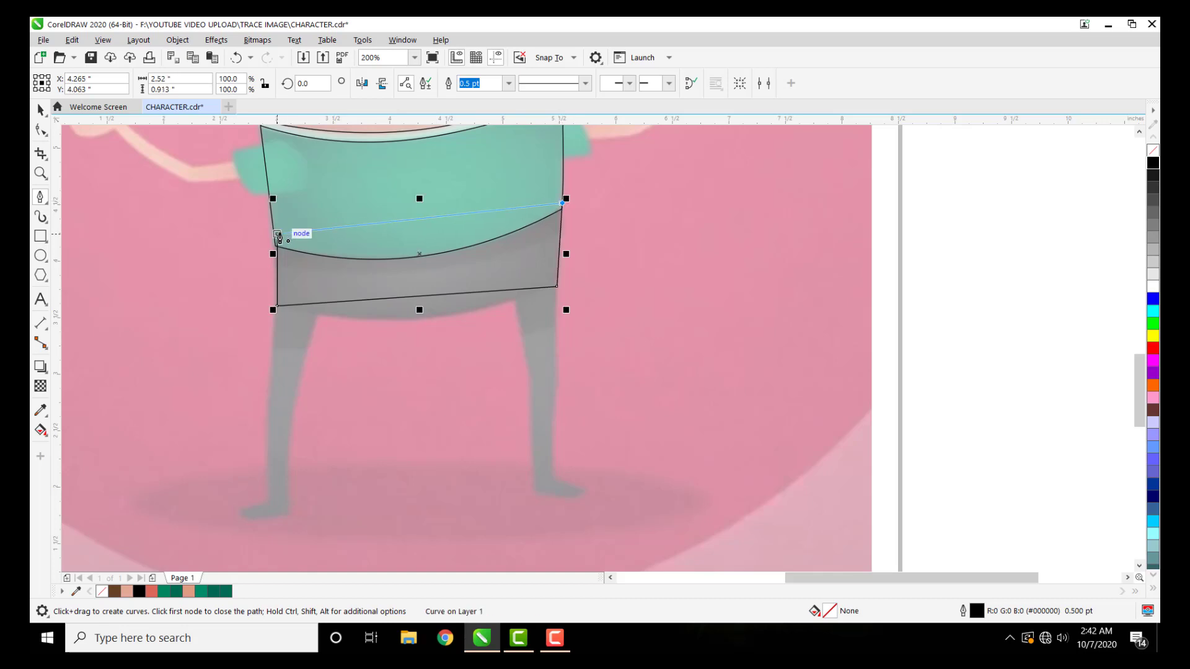
{"action": "left_click", "coordinate": [277, 235]}
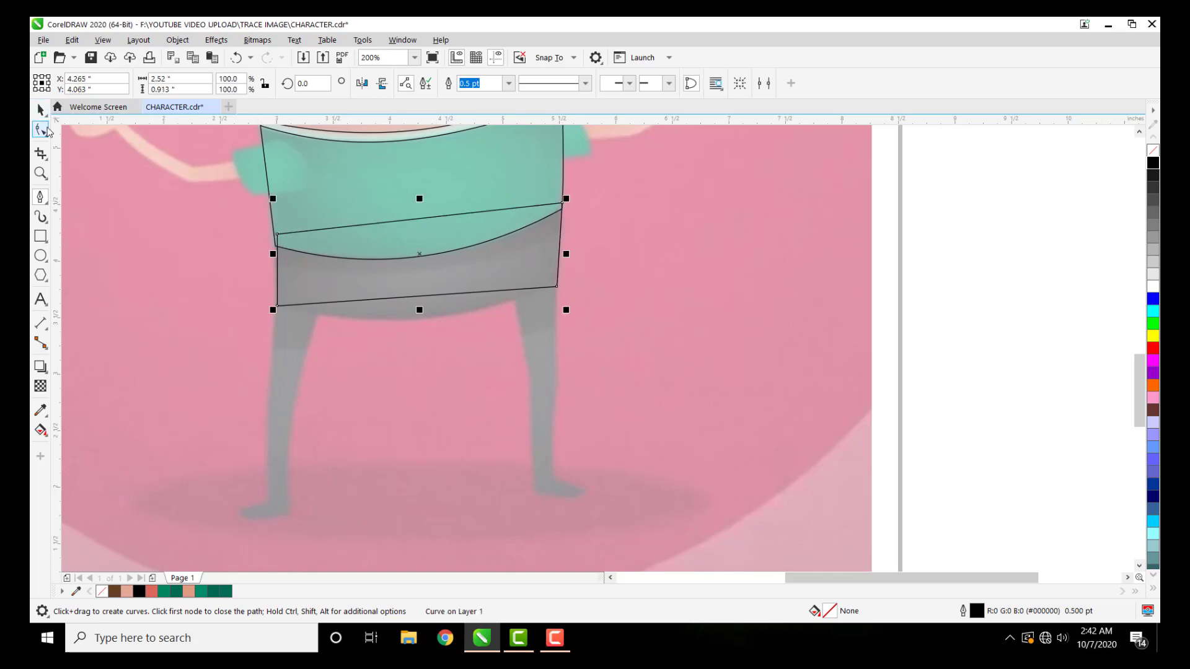
Step: Convert all sides of the trouser outline to curves and bend its top and bottom edges down, following the trousers' lower edge
{"action": "left_click", "coordinate": [41, 129]}
{"action": "left_click_drag", "start_coordinate": [210, 209], "coordinate": [654, 369]}
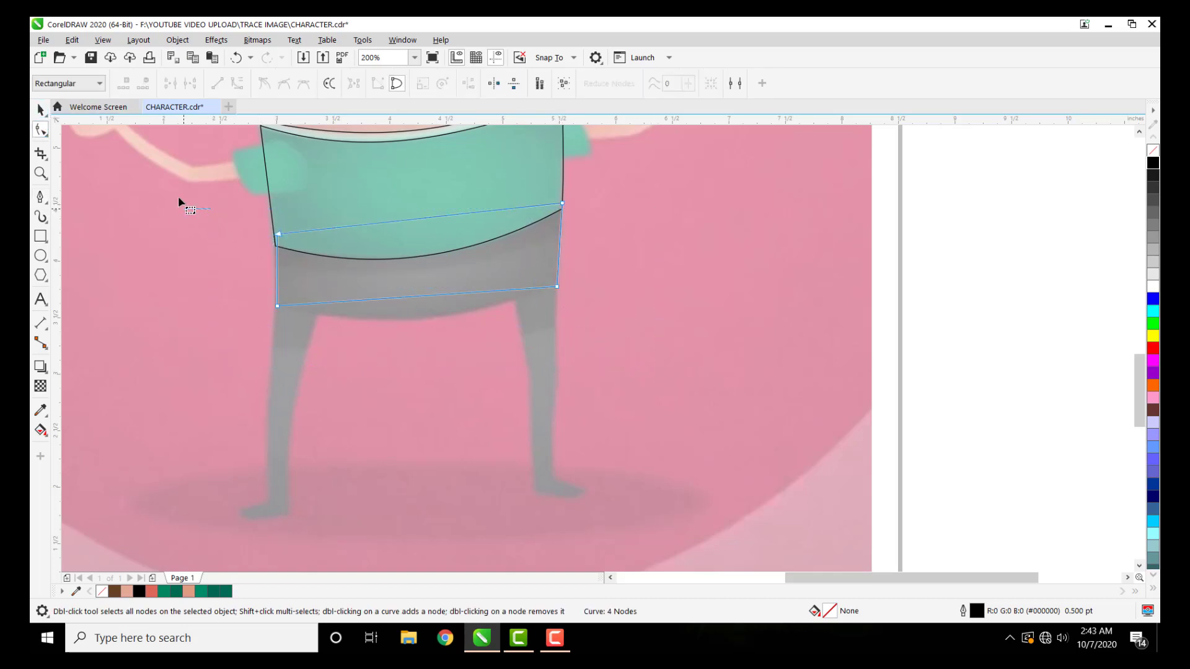
{"action": "left_click_drag", "start_coordinate": [179, 202], "coordinate": [691, 381]}
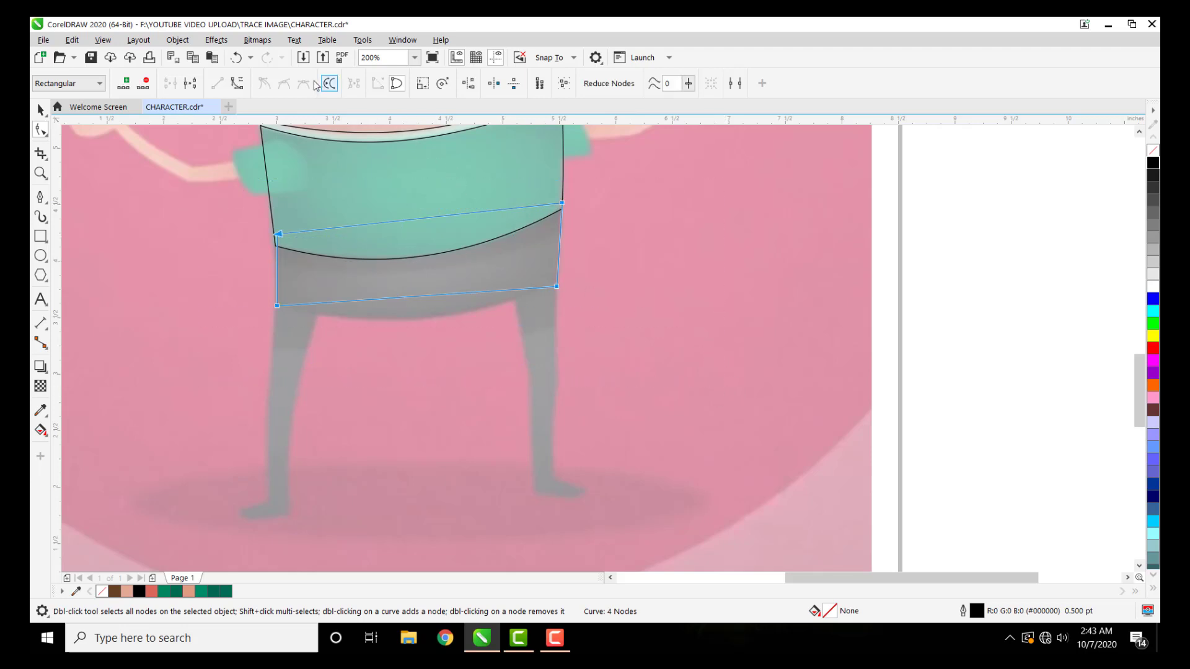
{"action": "left_click", "coordinate": [236, 83]}
{"action": "scroll", "coordinate": [400, 290], "scroll_direction": "up", "scroll_amount": 2}
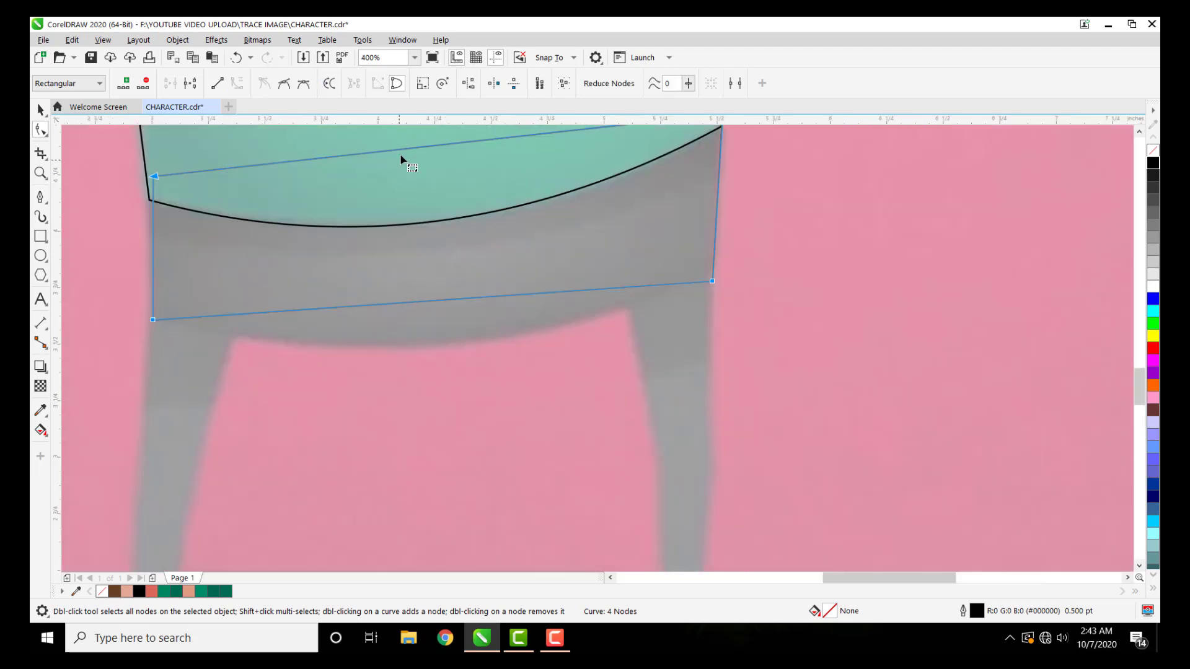
{"action": "left_click_drag", "start_coordinate": [403, 149], "coordinate": [400, 189]}
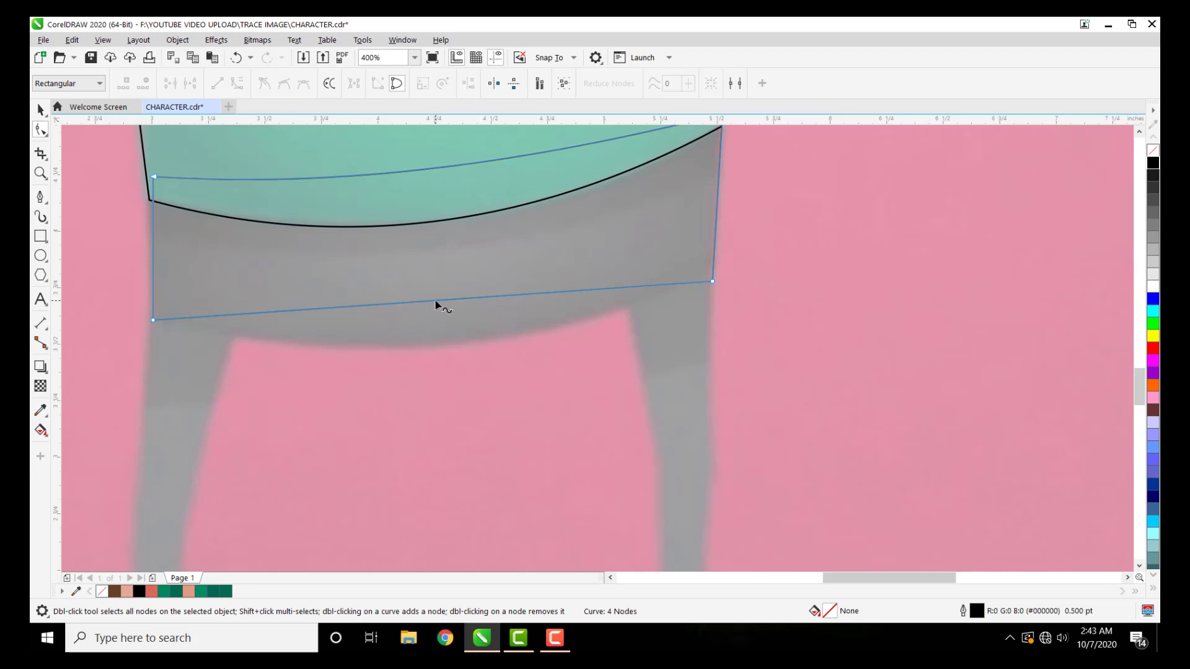
{"action": "left_click_drag", "start_coordinate": [436, 305], "coordinate": [426, 341]}
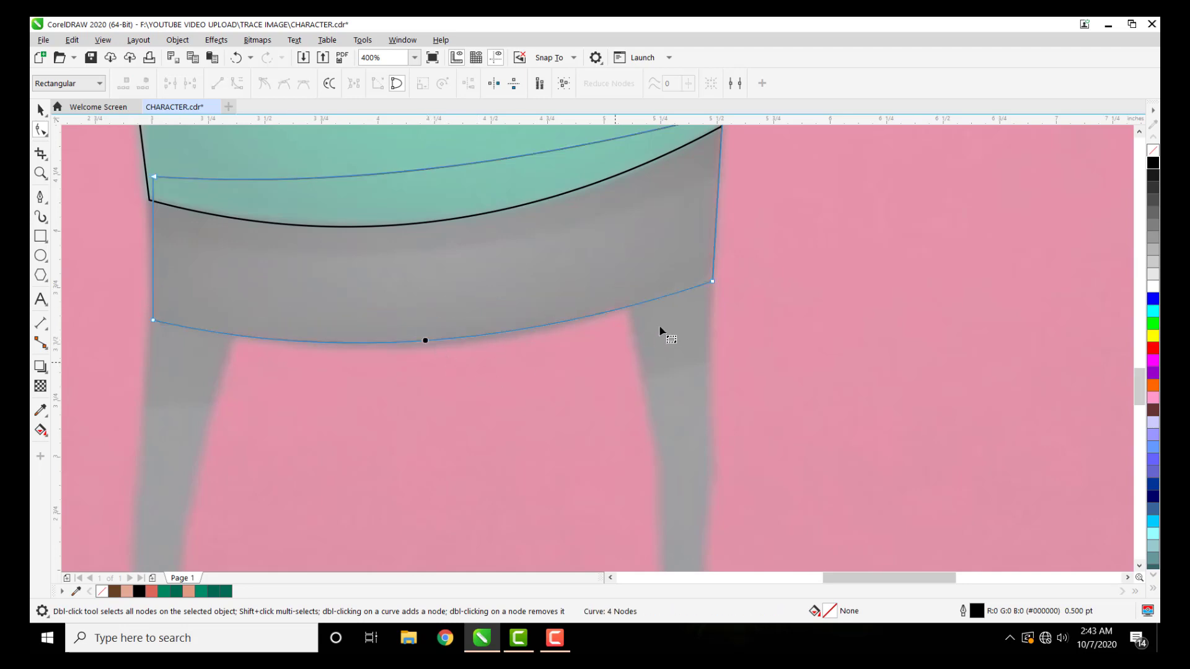
Step: Start a Pen outline of the left arm in the image, running from the sleeve along the upper edge and around the thumb
{"action": "scroll", "coordinate": [235, 295], "scroll_direction": "down", "scroll_amount": 3}
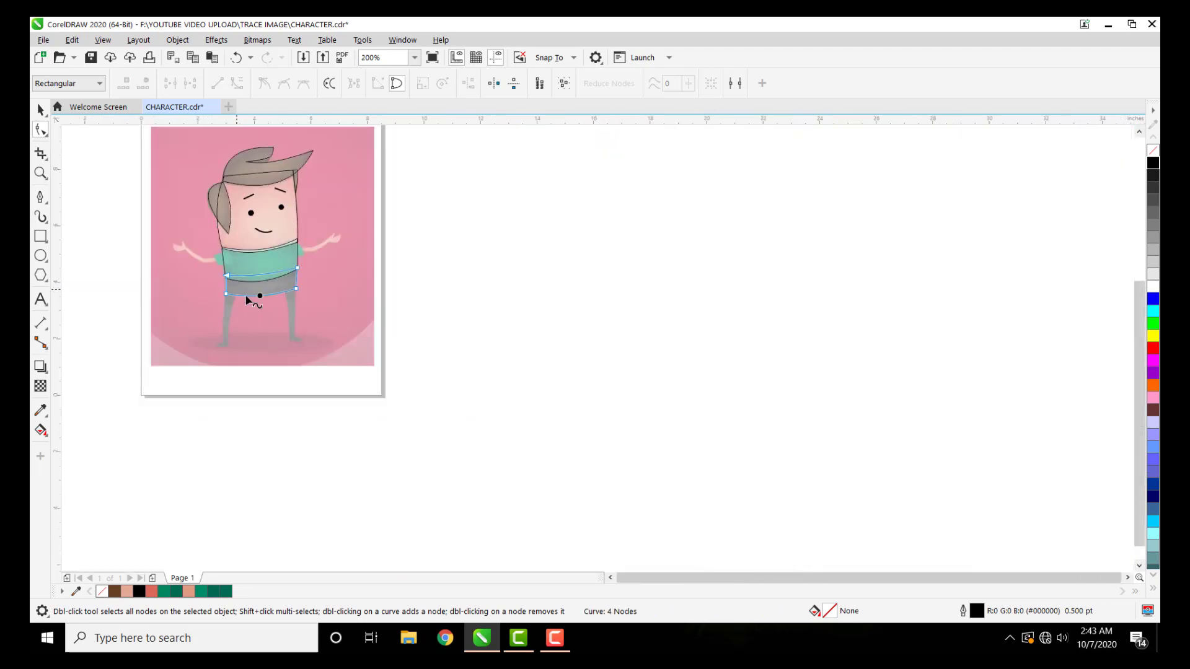
{"action": "scroll", "coordinate": [159, 237], "scroll_direction": "up", "scroll_amount": 3}
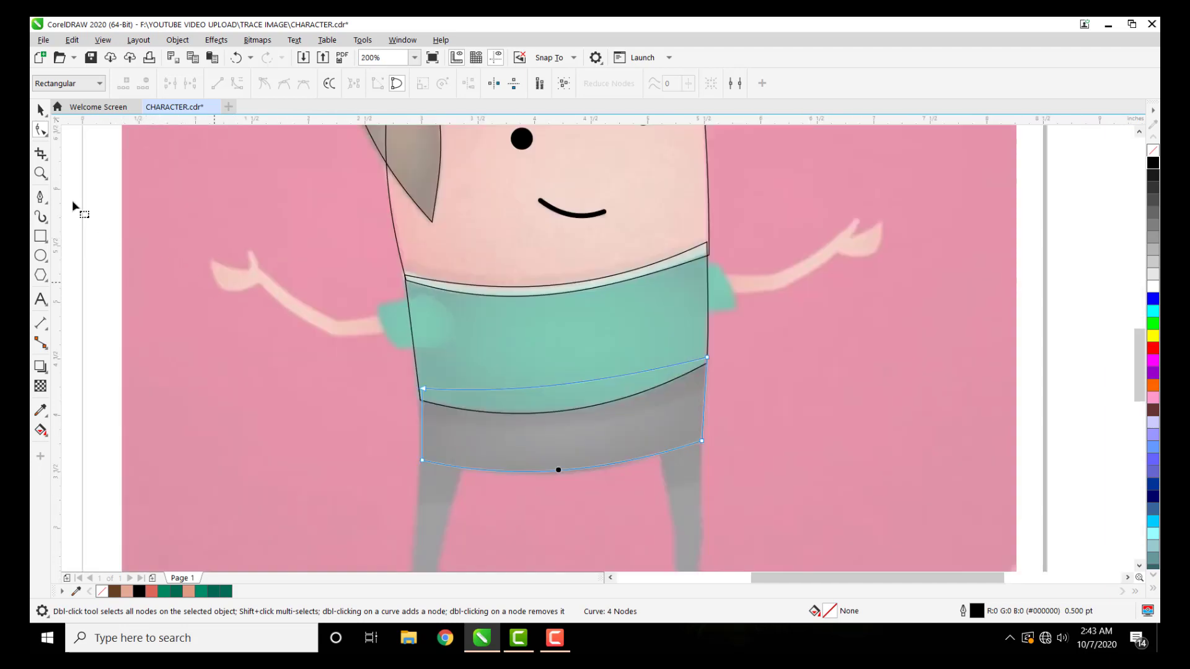
{"action": "left_click", "coordinate": [41, 109]}
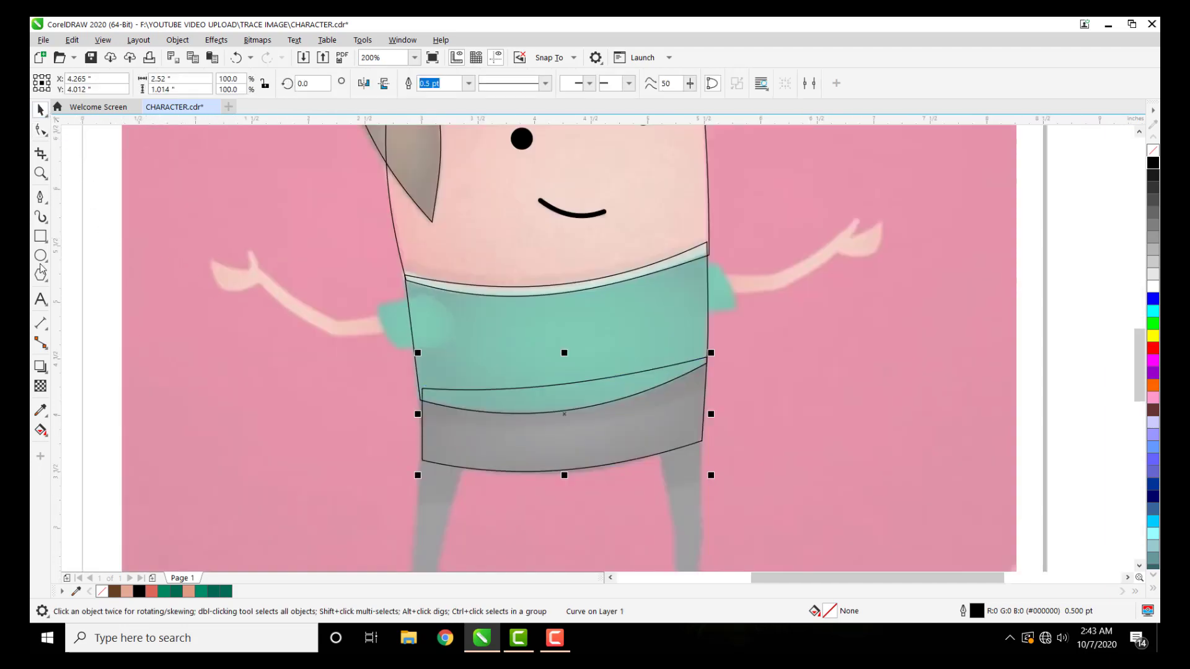
{"action": "left_click", "coordinate": [40, 197]}
{"action": "scroll", "coordinate": [278, 305], "scroll_direction": "up", "scroll_amount": 1}
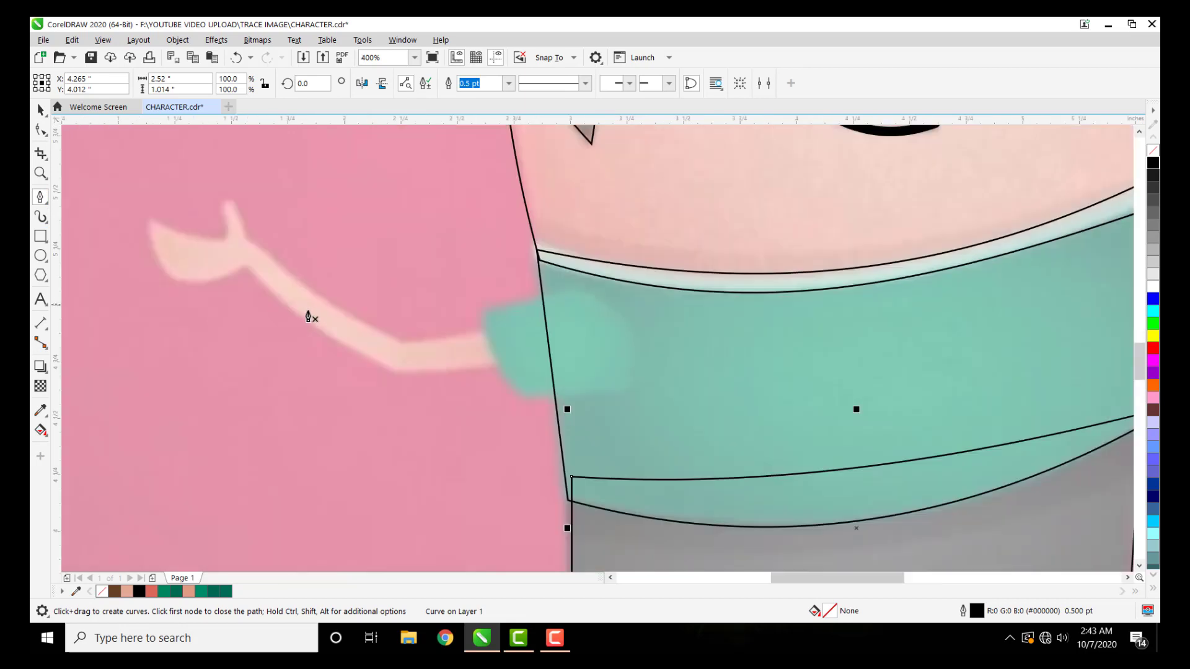
{"action": "left_click", "coordinate": [496, 324]}
{"action": "left_click", "coordinate": [406, 345]}
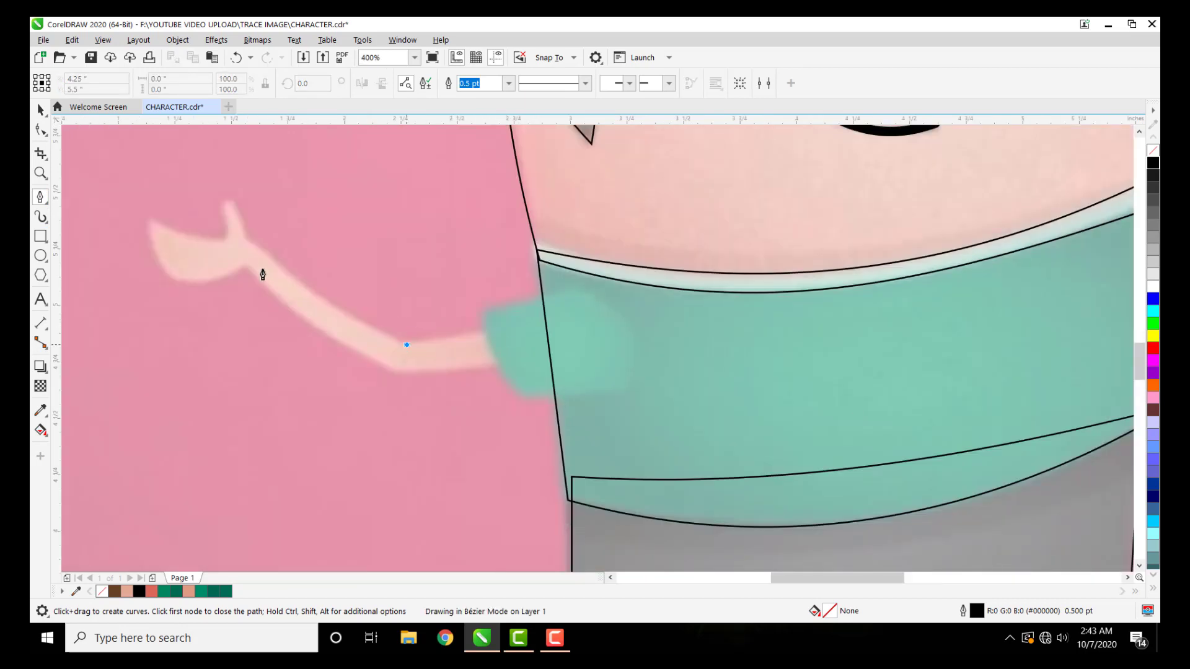
{"action": "left_click", "coordinate": [248, 239]}
{"action": "left_click", "coordinate": [227, 199]}
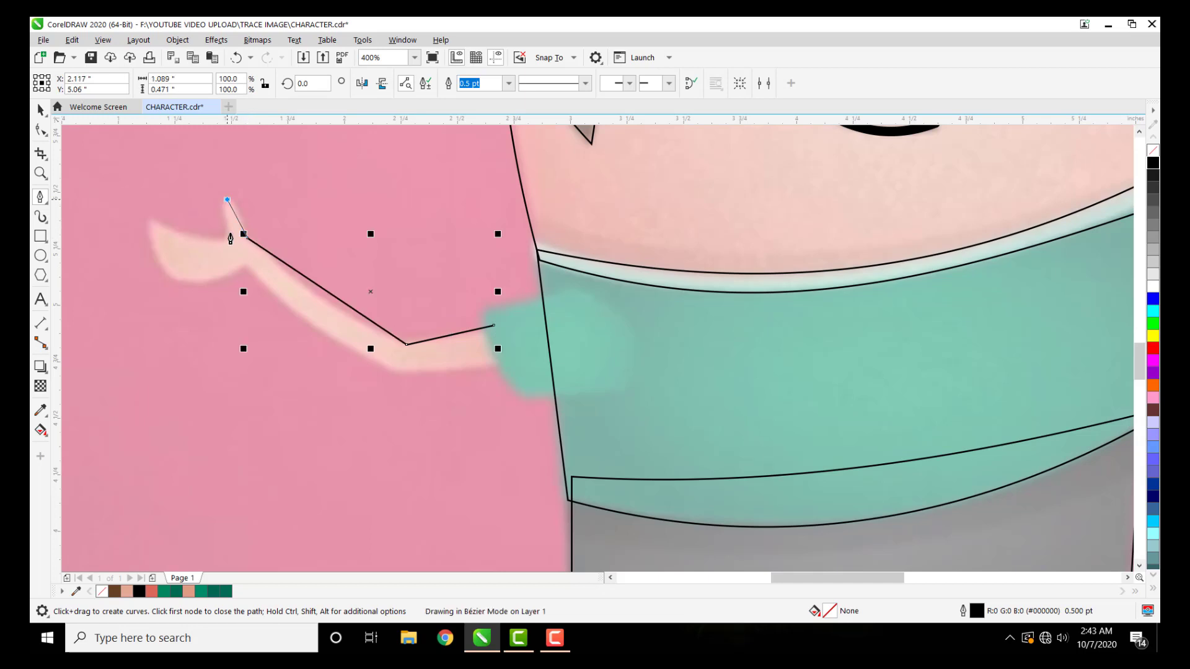
{"action": "left_click", "coordinate": [228, 240]}
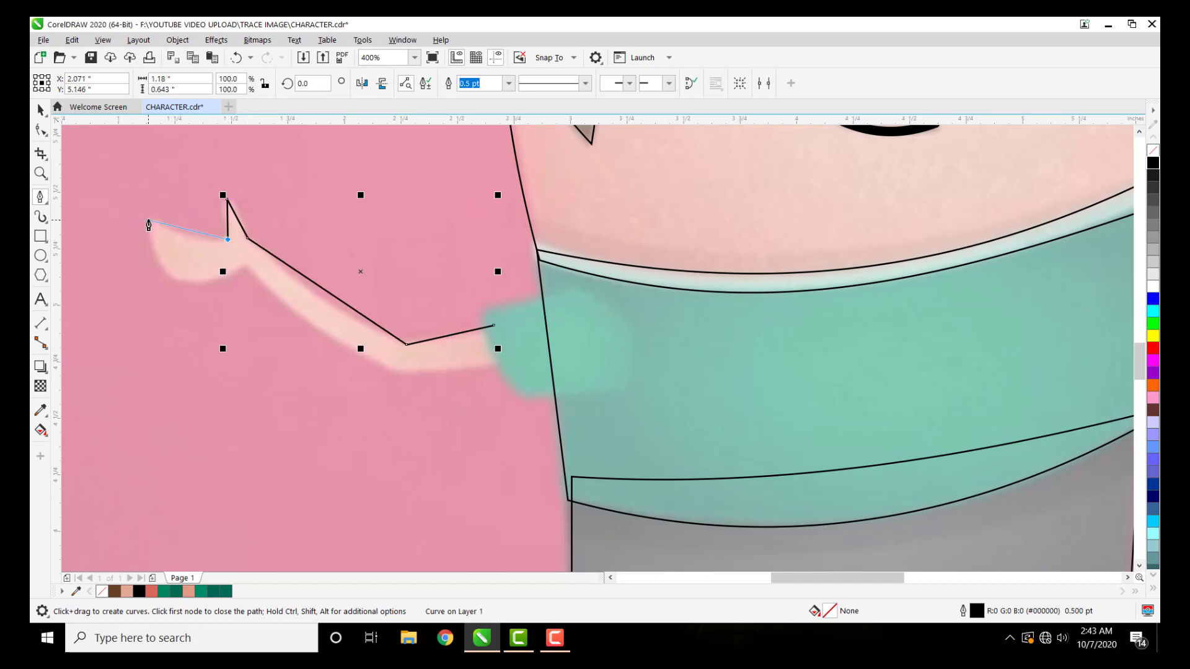
Step: Continue the left arm outline around the palm and back along the lower edge, closing it at the sleeve
{"action": "left_click", "coordinate": [156, 276]}
{"action": "left_click_drag", "start_coordinate": [147, 220], "coordinate": [168, 283]}
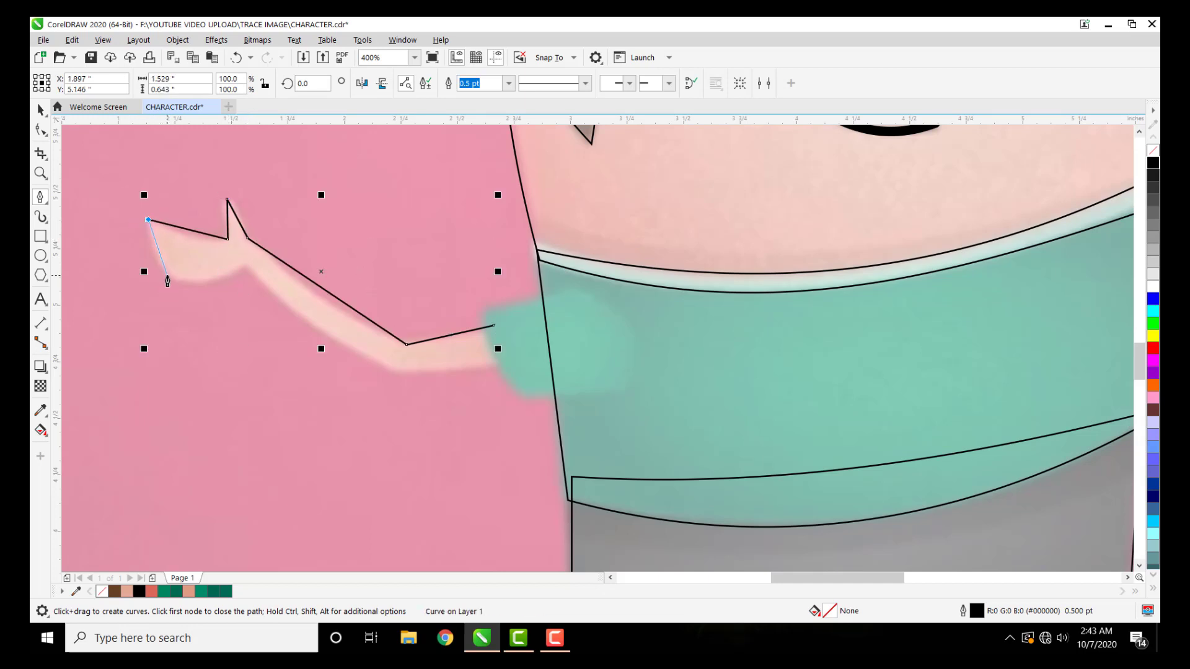
{"action": "left_click", "coordinate": [167, 274]}
{"action": "left_click", "coordinate": [262, 297]}
{"action": "left_click_drag", "start_coordinate": [246, 267], "coordinate": [388, 380]}
{"action": "left_click", "coordinate": [391, 374]}
{"action": "left_click", "coordinate": [504, 363]}
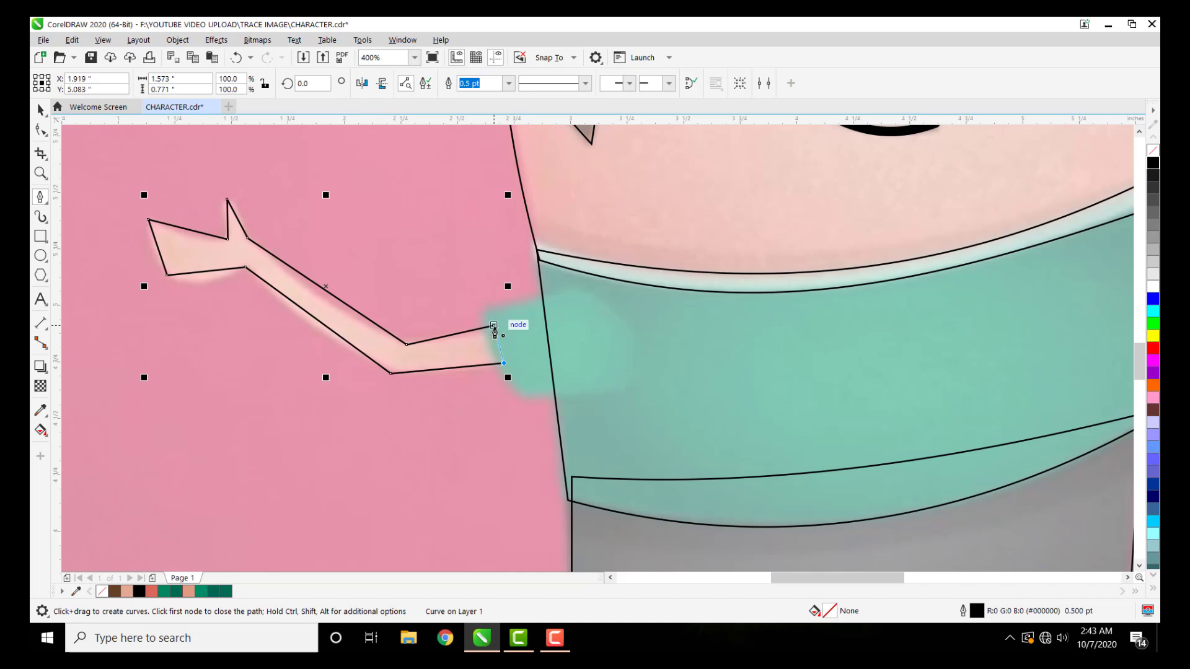
{"action": "left_click", "coordinate": [495, 326]}
Step: Convert all segments of the left arm outline to curves
{"action": "left_click", "coordinate": [42, 132]}
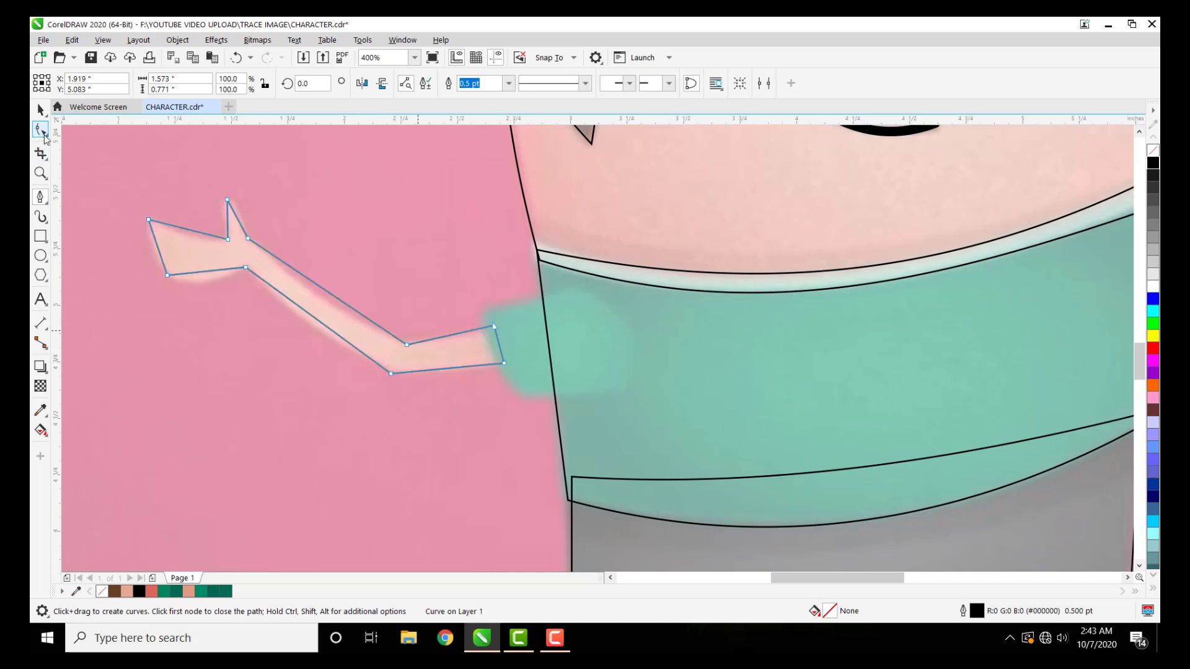
{"action": "left_click_drag", "start_coordinate": [99, 149], "coordinate": [330, 293]}
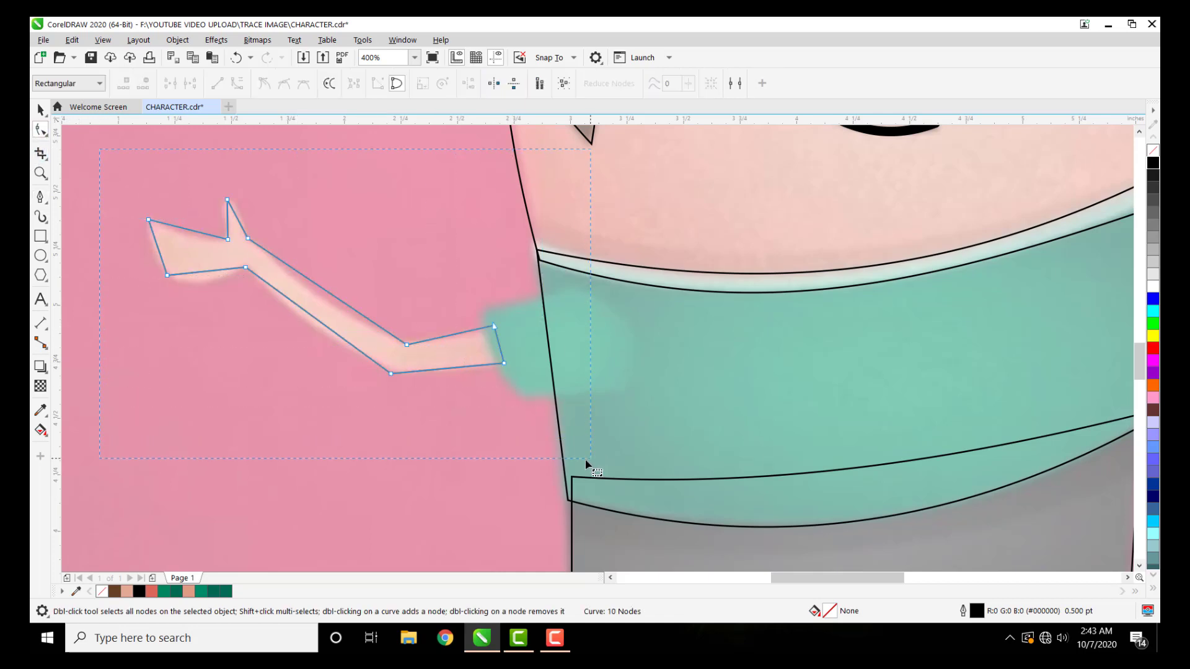
{"action": "left_click_drag", "start_coordinate": [585, 458], "coordinate": [585, 459]}
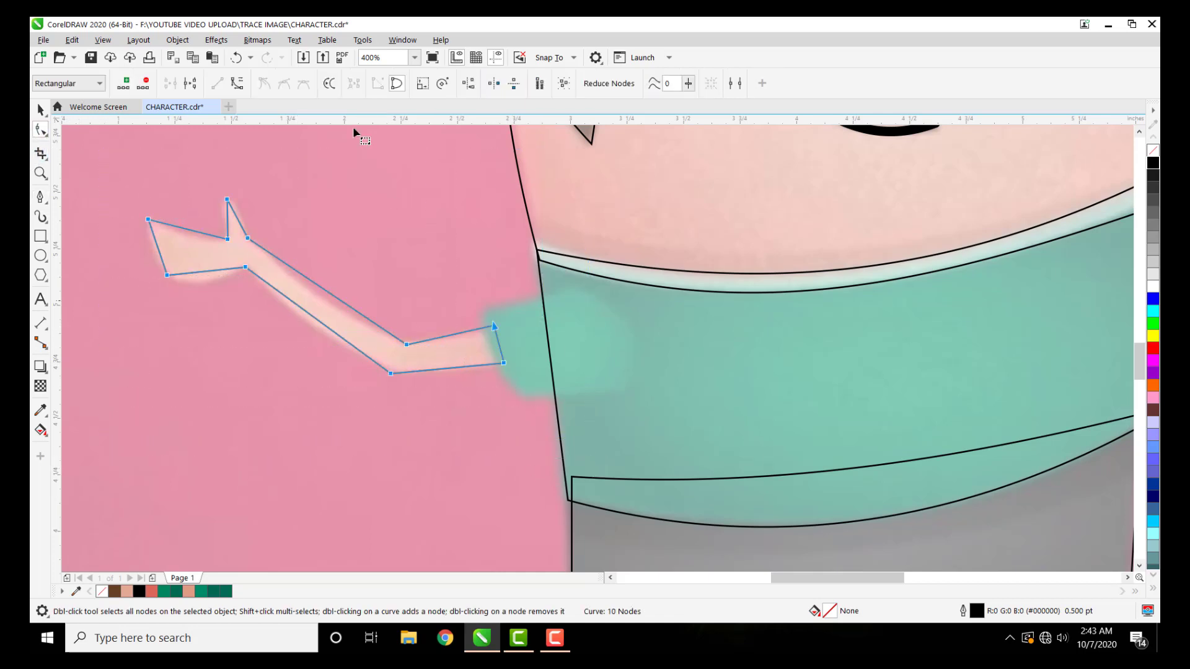
{"action": "left_click", "coordinate": [238, 85]}
{"action": "scroll", "coordinate": [175, 245], "scroll_direction": "up", "scroll_amount": 2}
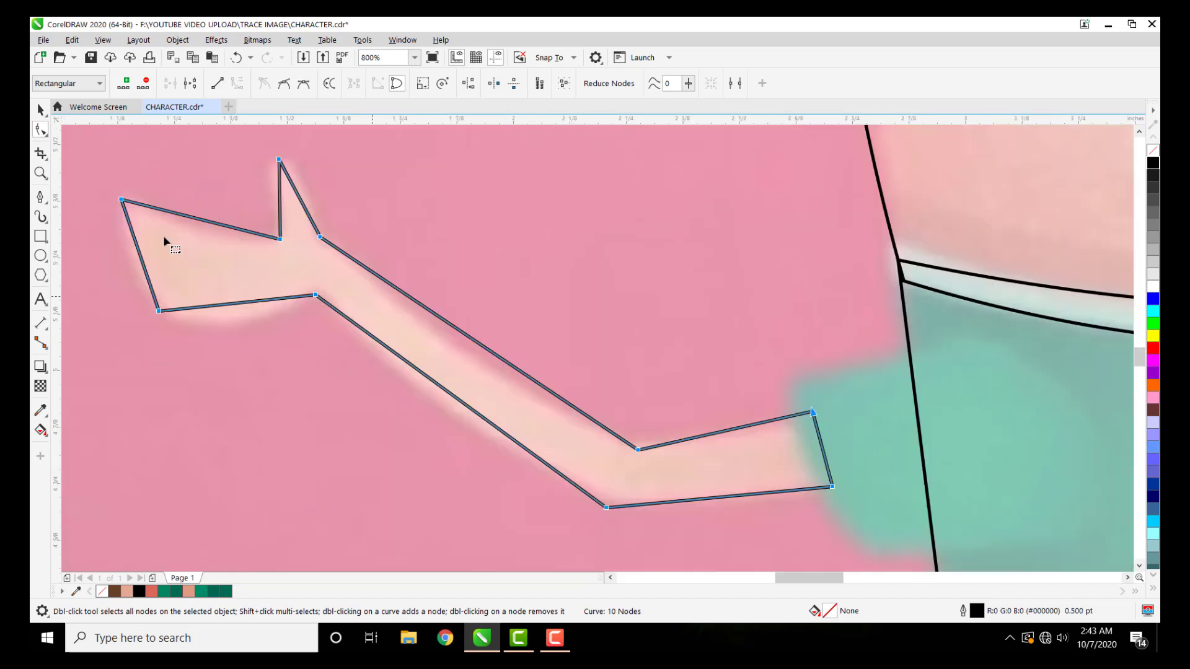
Step: Bend the palm's upper edge, the thumb's outer side and the forearm's upper edge to match the image
{"action": "left_click_drag", "start_coordinate": [212, 226], "coordinate": [212, 233]}
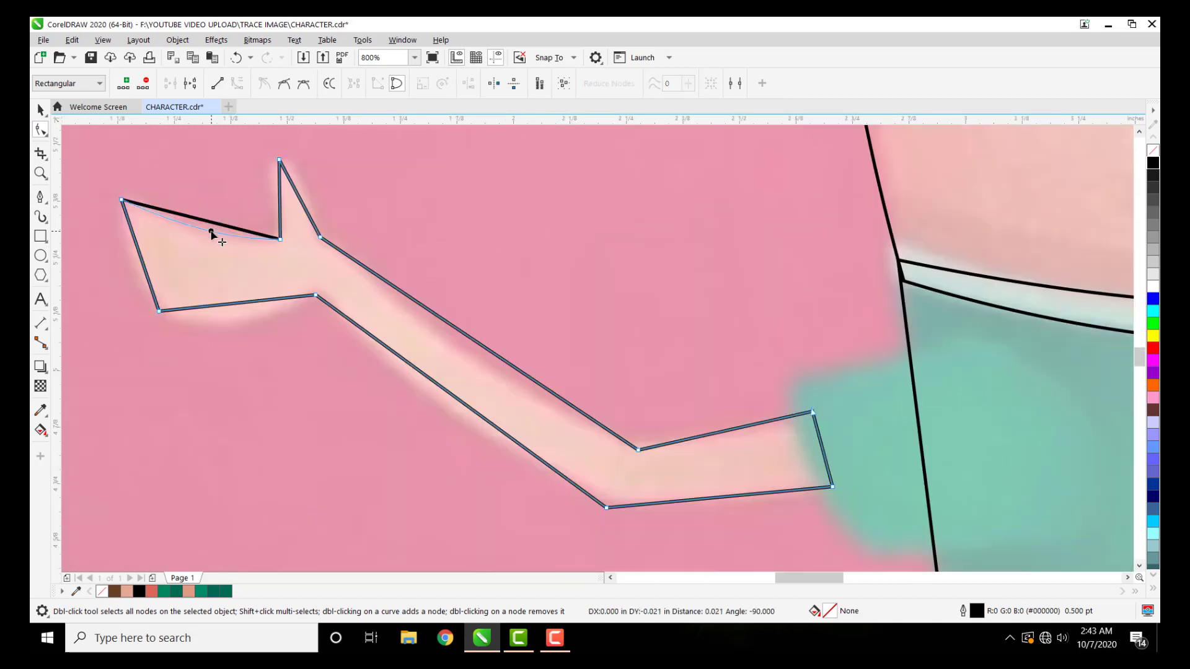
{"action": "left_click_drag", "start_coordinate": [306, 211], "coordinate": [310, 198]}
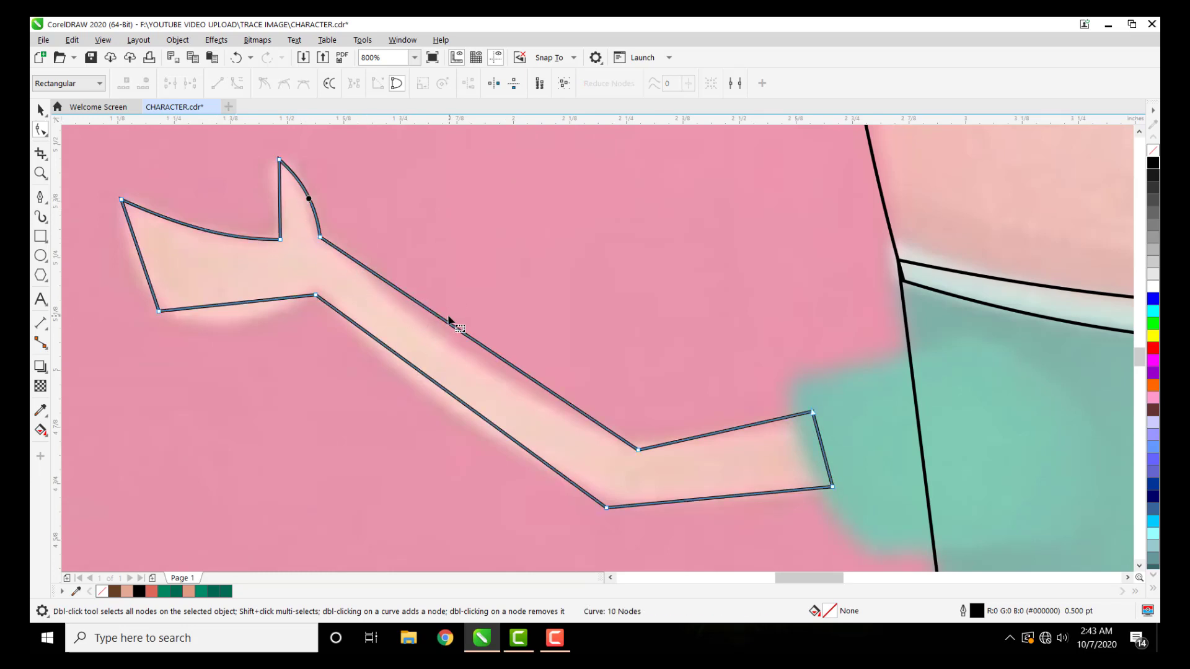
{"action": "left_click_drag", "start_coordinate": [449, 320], "coordinate": [447, 338]}
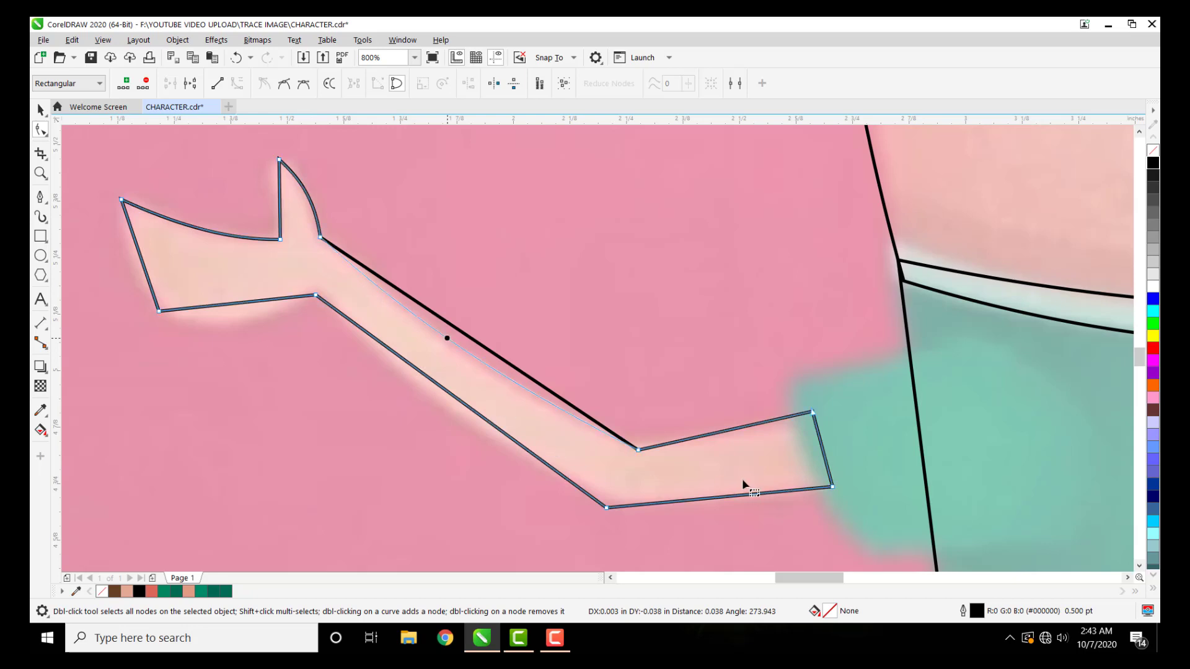
Step: Bend the lower edges of the upper arm, forearm and palm to follow the arm in the image
{"action": "left_click_drag", "start_coordinate": [743, 484], "coordinate": [742, 478]}
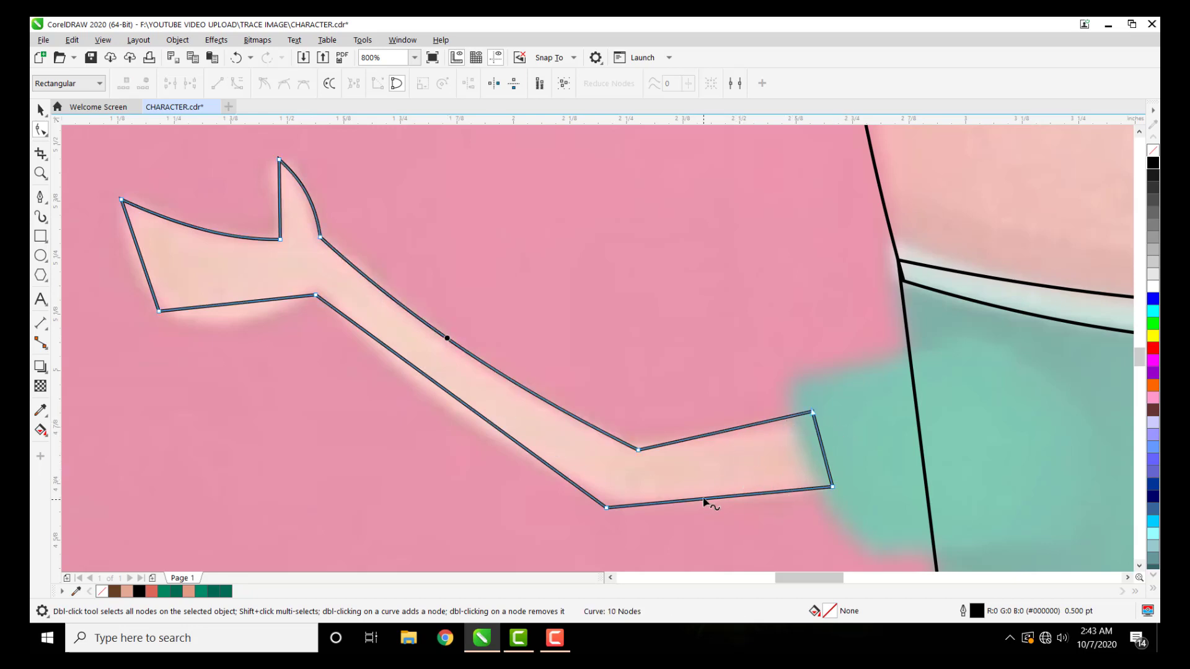
{"action": "left_click_drag", "start_coordinate": [704, 502], "coordinate": [703, 505]}
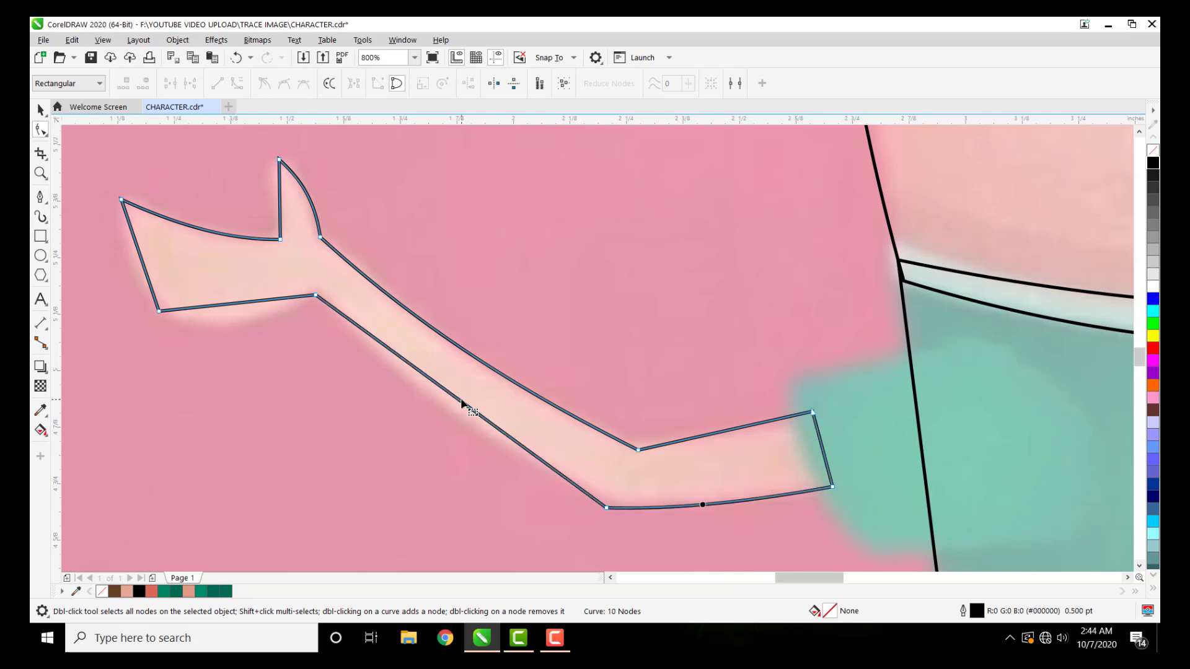
{"action": "left_click_drag", "start_coordinate": [458, 404], "coordinate": [452, 410]}
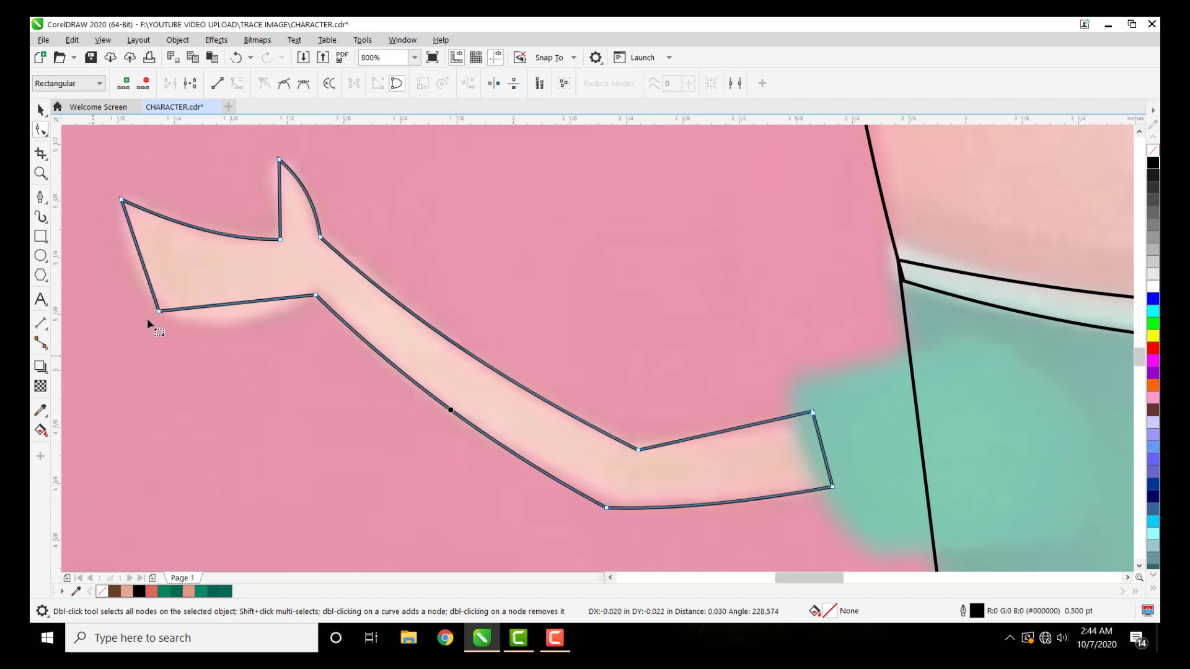
{"action": "left_click_drag", "start_coordinate": [224, 308], "coordinate": [213, 282]}
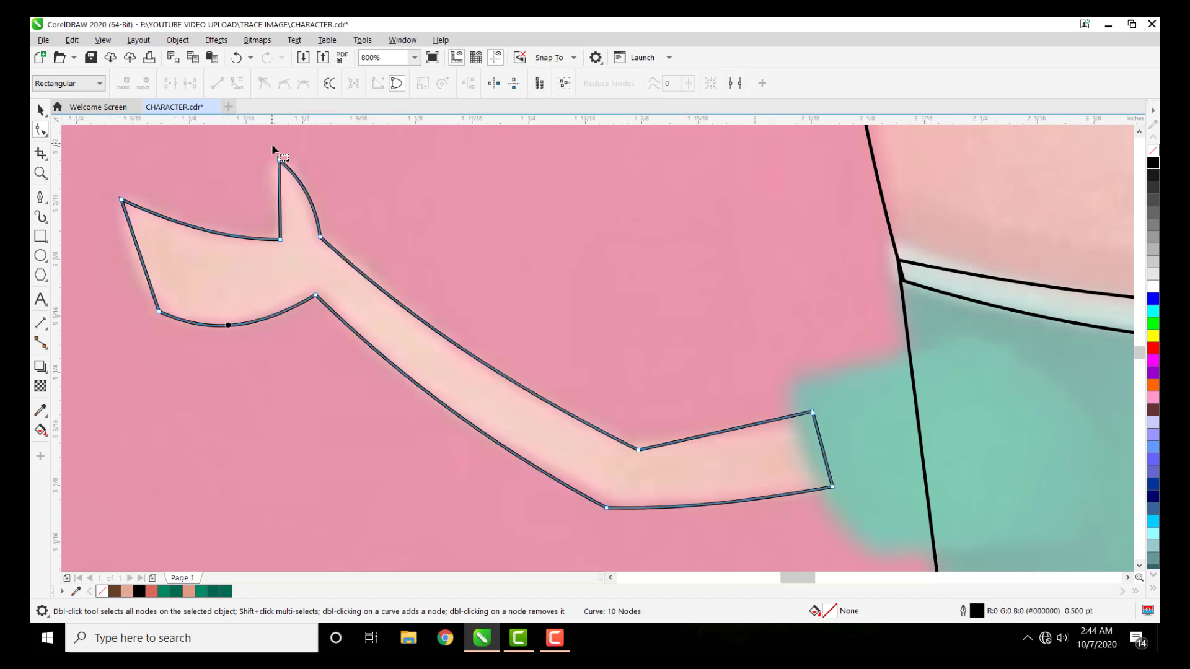
Step: Make the thumb's tip node smooth and shorten both of its curve handles to round the thumb
{"action": "scroll", "coordinate": [270, 142], "scroll_direction": "up", "scroll_amount": 2}
{"action": "left_click_drag", "start_coordinate": [294, 199], "coordinate": [312, 217]}
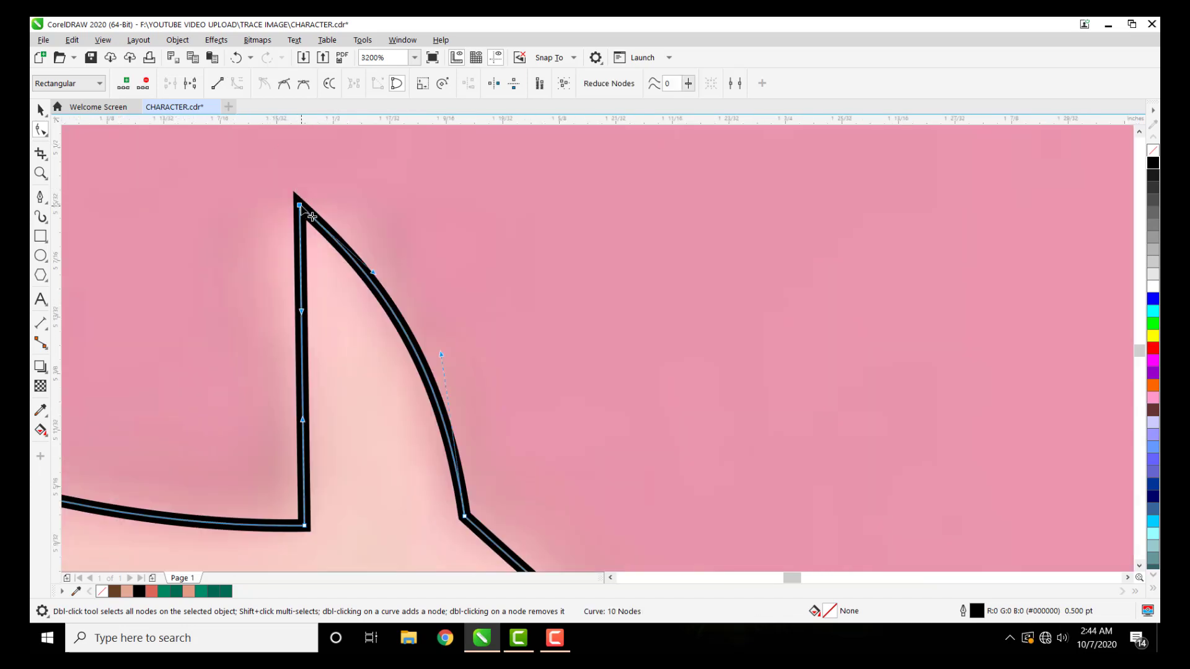
{"action": "left_click", "coordinate": [285, 86]}
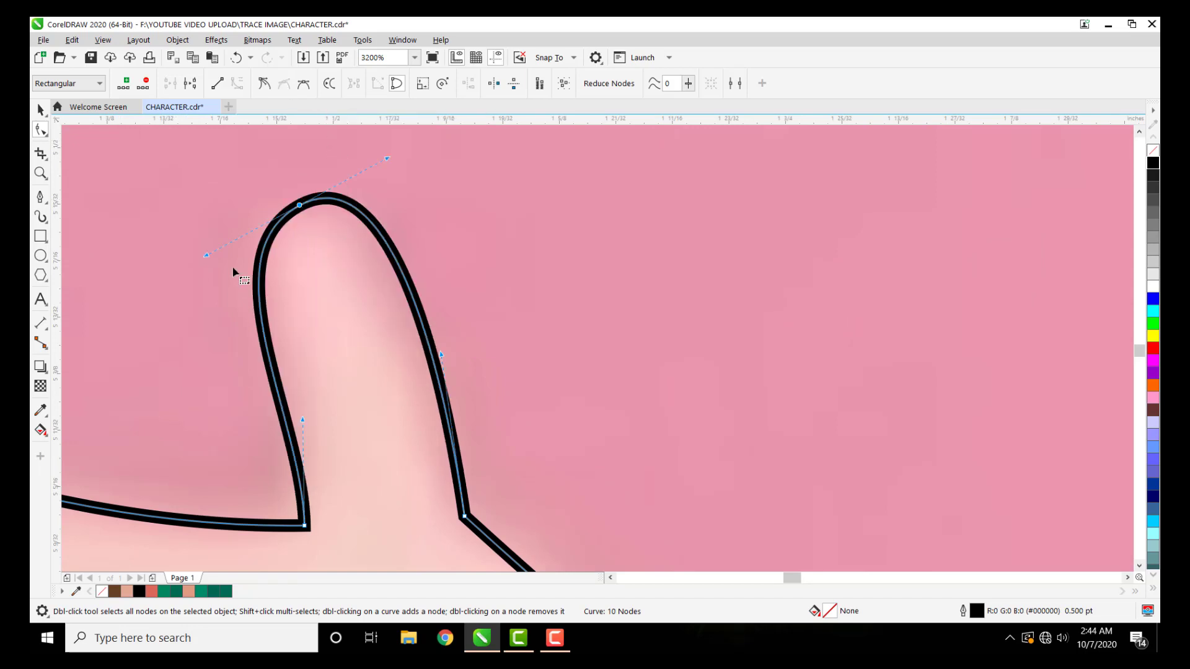
{"action": "left_click_drag", "start_coordinate": [206, 253], "coordinate": [219, 254]}
{"action": "left_click_drag", "start_coordinate": [384, 150], "coordinate": [371, 164]}
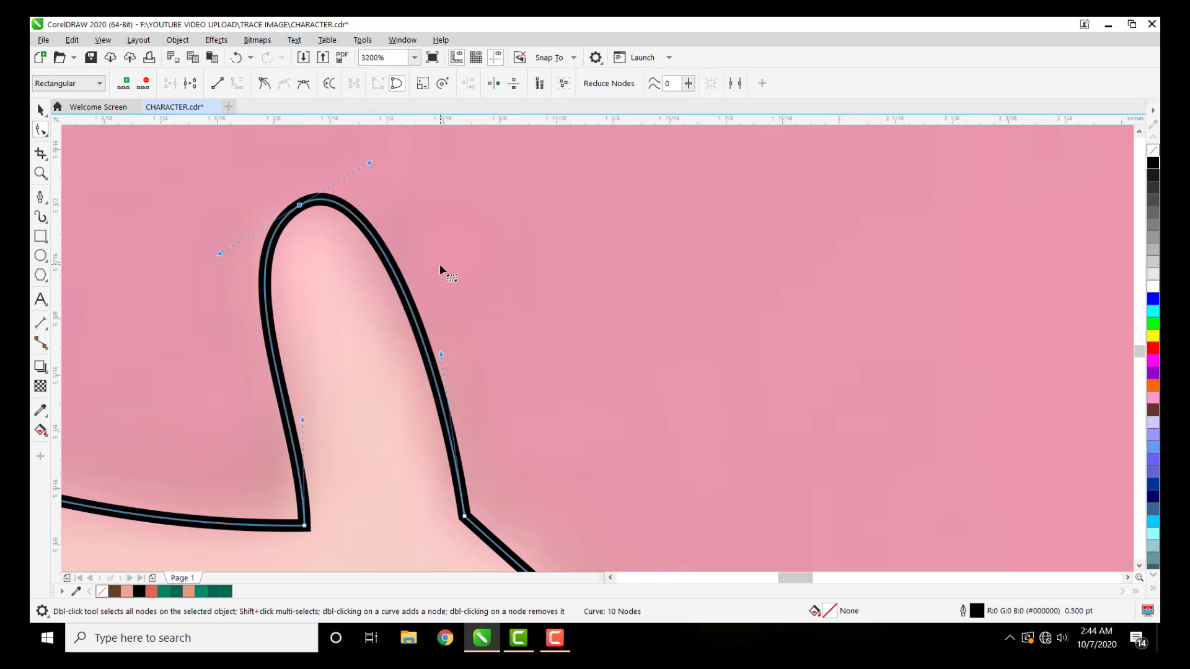
Step: Bend the outer edge of the hand outward to match the fingertips in the image
{"action": "scroll", "coordinate": [440, 264], "scroll_direction": "down", "scroll_amount": 5}
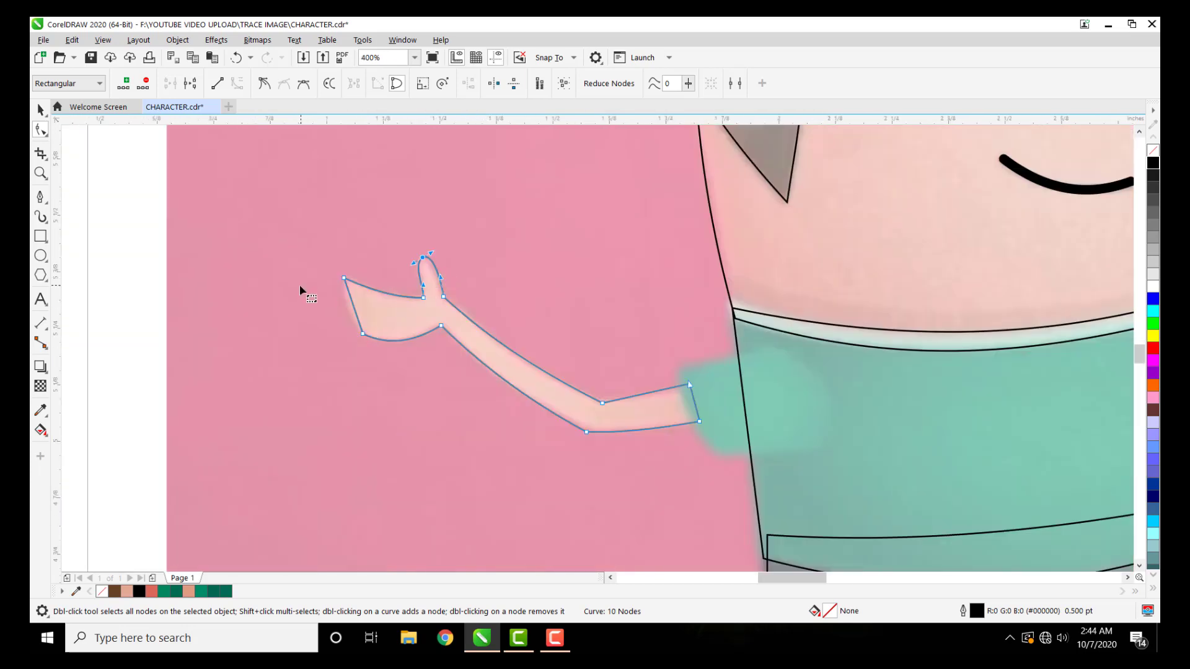
{"action": "scroll", "coordinate": [301, 286], "scroll_direction": "up", "scroll_amount": 2}
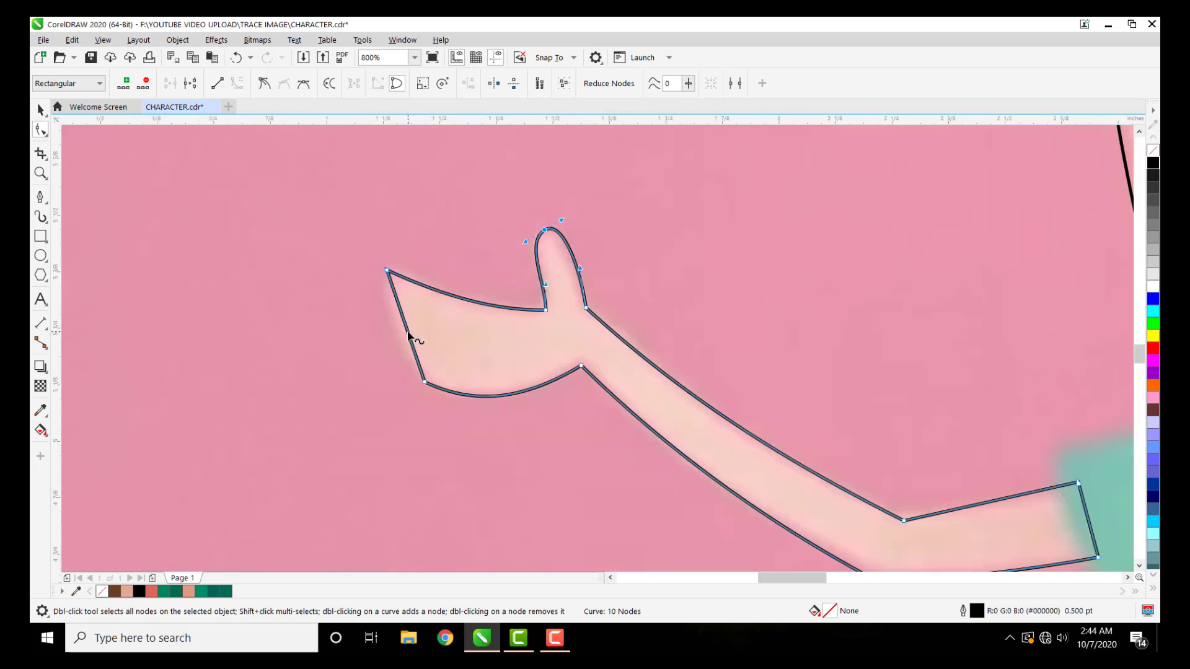
{"action": "left_click_drag", "start_coordinate": [408, 335], "coordinate": [396, 335]}
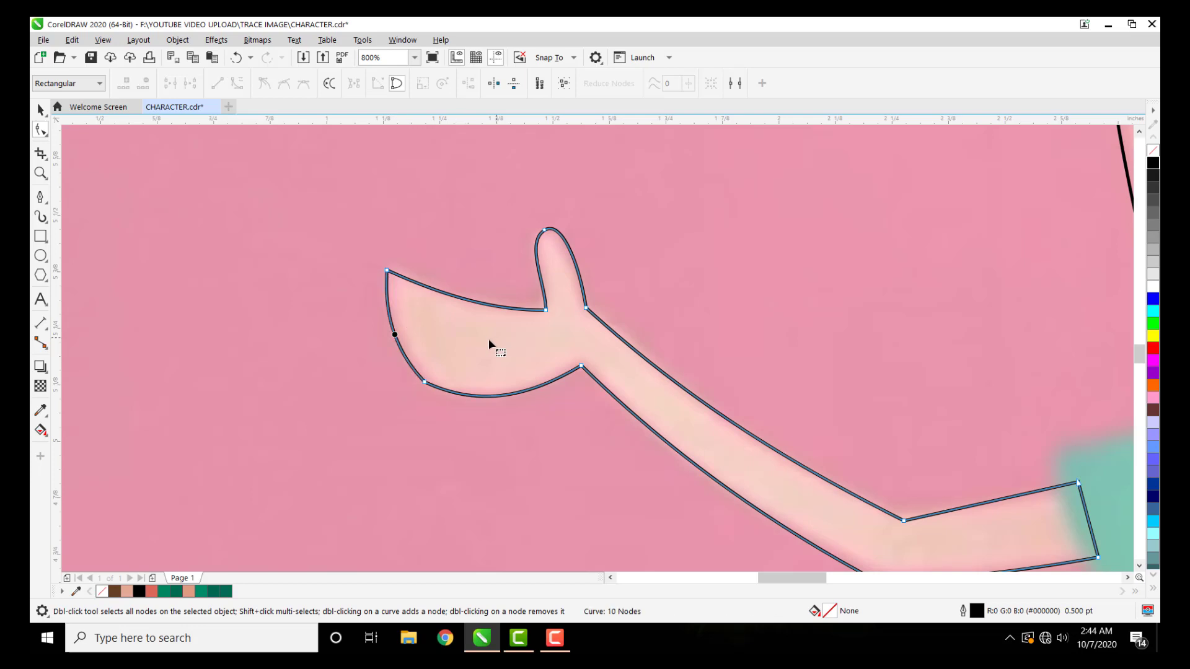
Step: Place a horizontally mirrored copy of the finished arm outline over the character's opposite arm
{"action": "scroll", "coordinate": [232, 306], "scroll_direction": "down", "scroll_amount": 6}
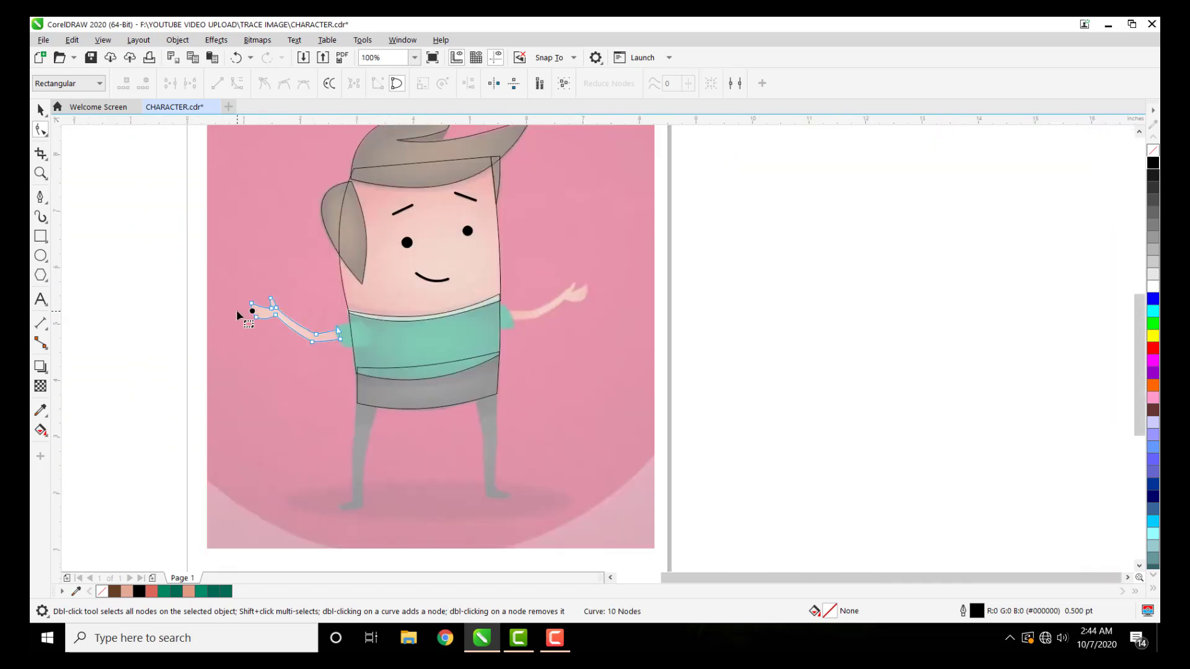
{"action": "left_click", "coordinate": [40, 112]}
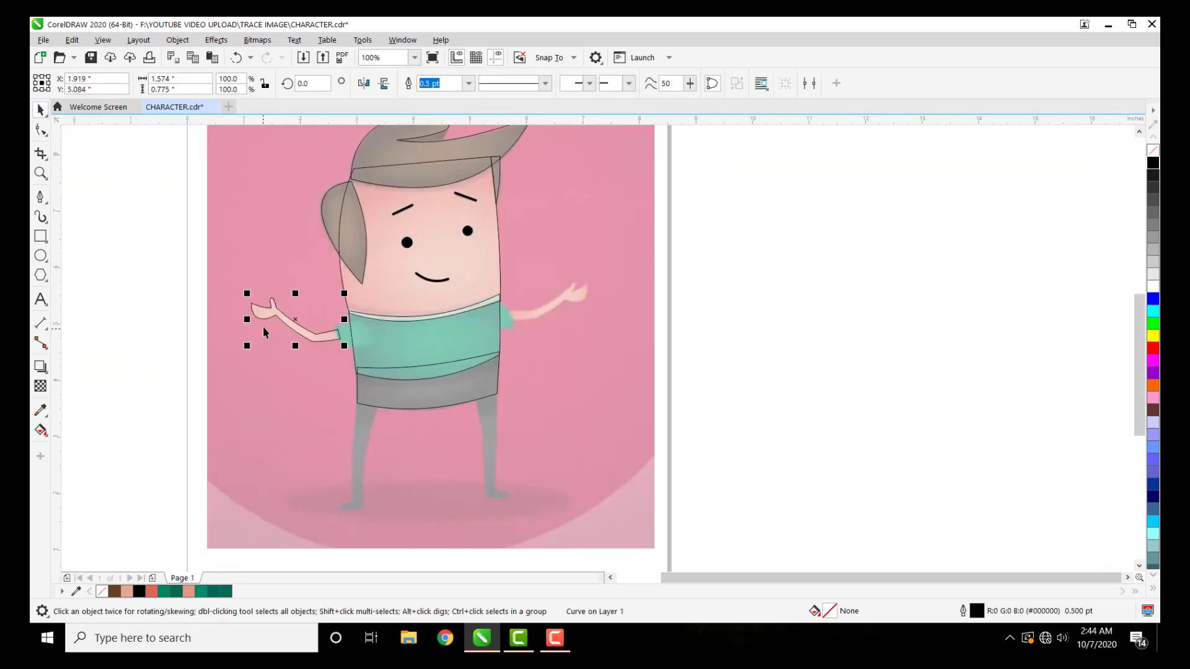
{"action": "scroll", "coordinate": [263, 324], "scroll_direction": "up", "scroll_amount": 2}
{"action": "key", "text": "Escape"}
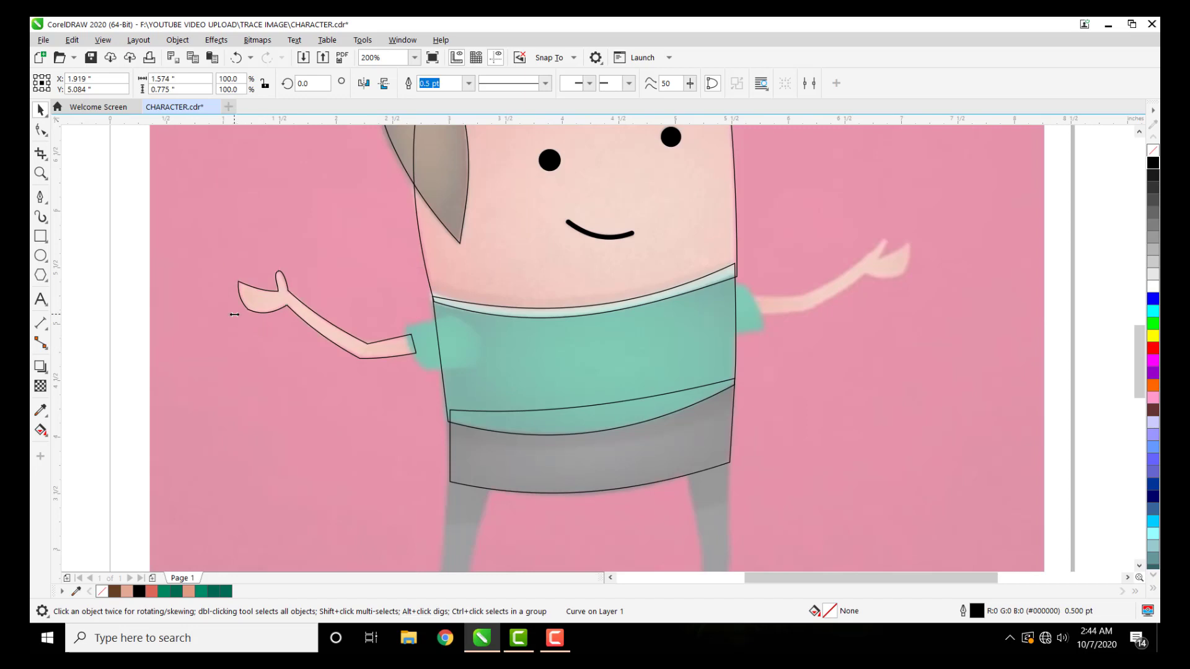
{"action": "left_click_drag", "start_coordinate": [238, 313], "coordinate": [851, 282]}
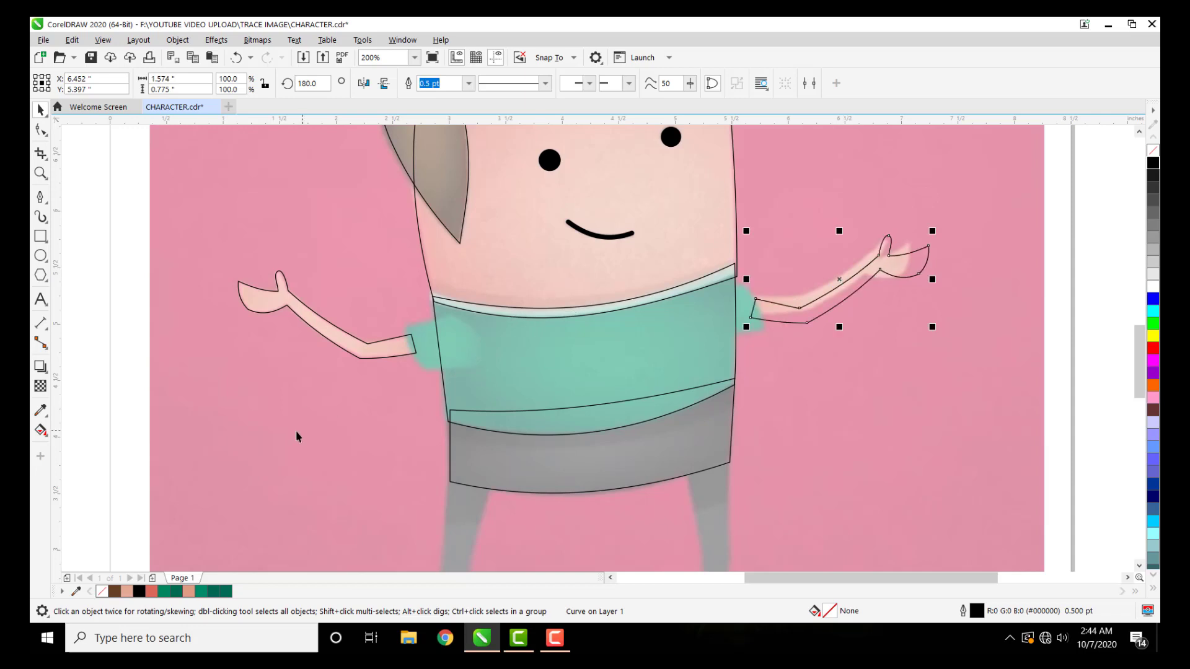
{"action": "key", "text": "Escape"}
Step: Trace the sleeve at the original arm with the Pen tool as a closed curved shape, about 0.61 by 0.47 inches
{"action": "scroll", "coordinate": [446, 339], "scroll_direction": "up", "scroll_amount": 2}
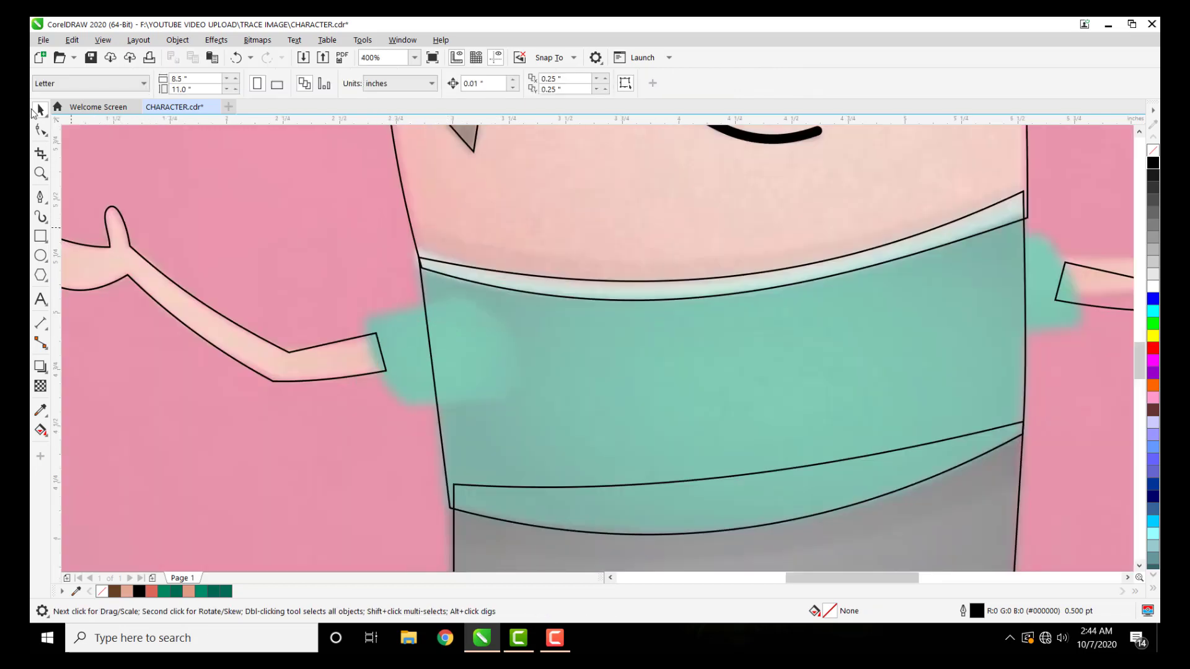
{"action": "left_click", "coordinate": [40, 197]}
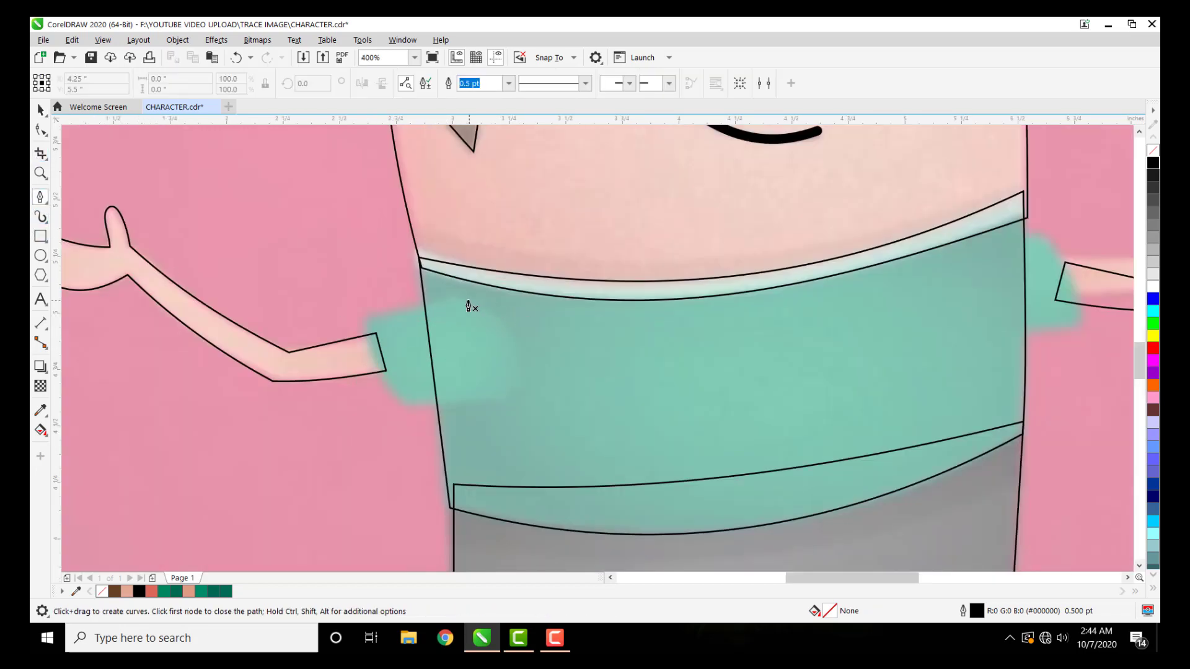
{"action": "left_click", "coordinate": [368, 318]}
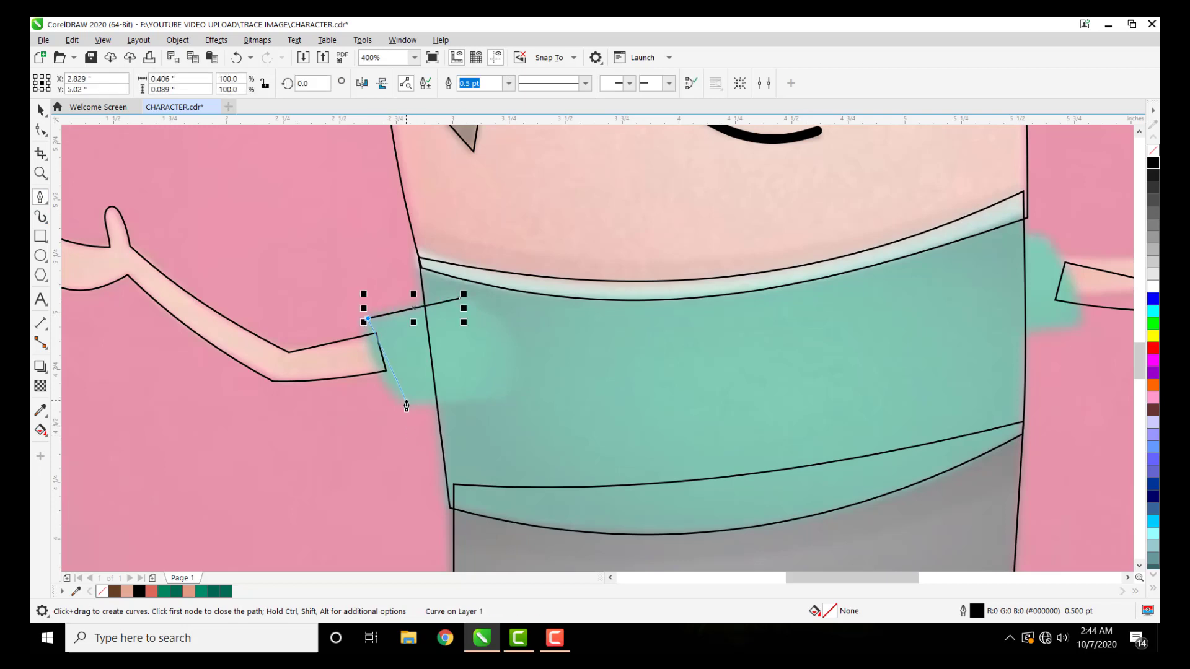
{"action": "left_click_drag", "start_coordinate": [407, 402], "coordinate": [421, 420]}
{"action": "scroll", "coordinate": [416, 425], "scroll_direction": "up", "scroll_amount": 2}
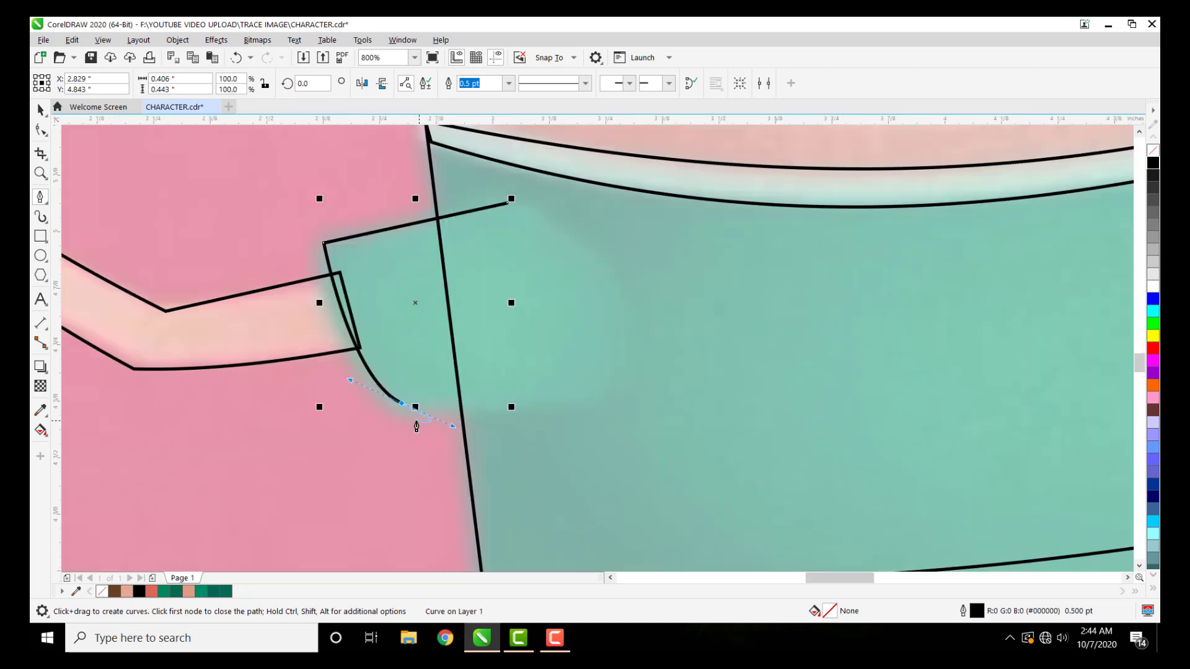
{"action": "left_click", "coordinate": [403, 404]}
{"action": "left_click_drag", "start_coordinate": [584, 401], "coordinate": [671, 377]}
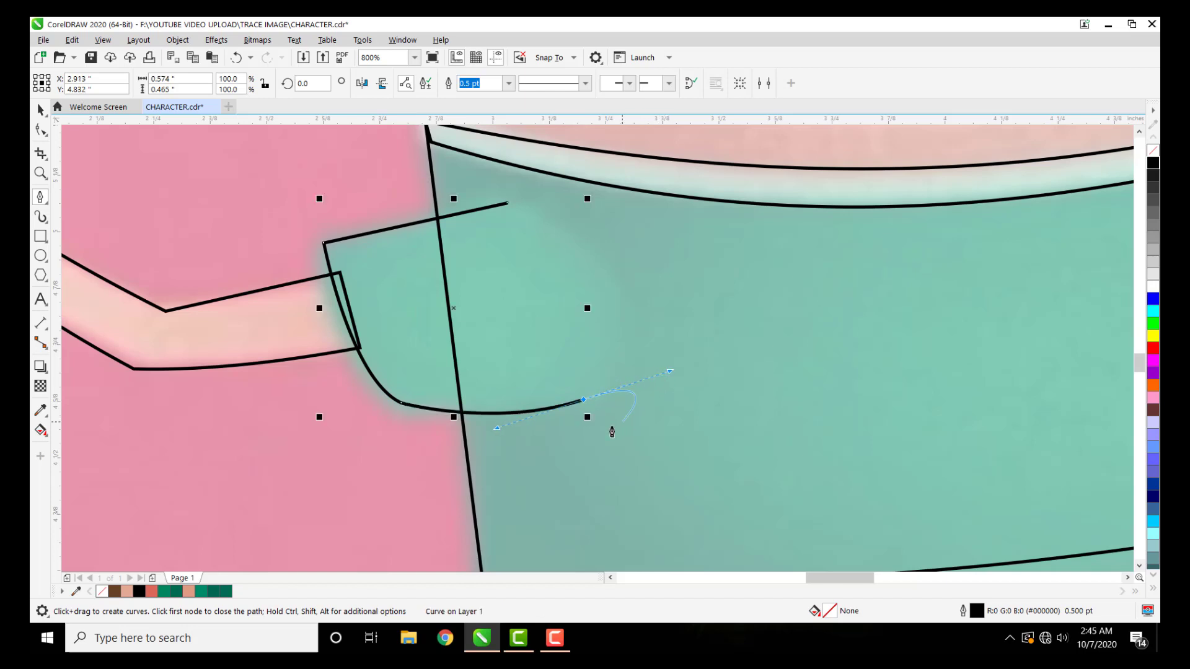
{"action": "left_click", "coordinate": [584, 401]}
{"action": "left_click_drag", "start_coordinate": [507, 204], "coordinate": [686, 259]}
{"action": "left_click_drag", "start_coordinate": [663, 263], "coordinate": [622, 266]}
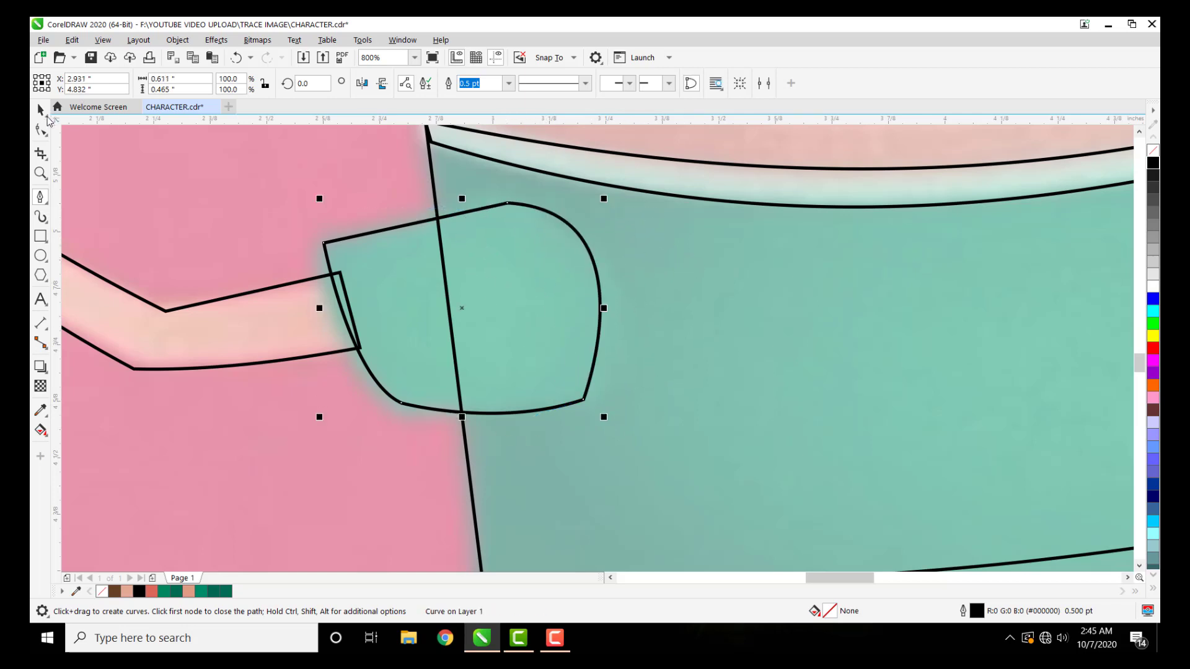
Step: Adjust the curve handles on the sleeve's inner edge to round it fully around the shoulder and lower corner
{"action": "left_click", "coordinate": [41, 129]}
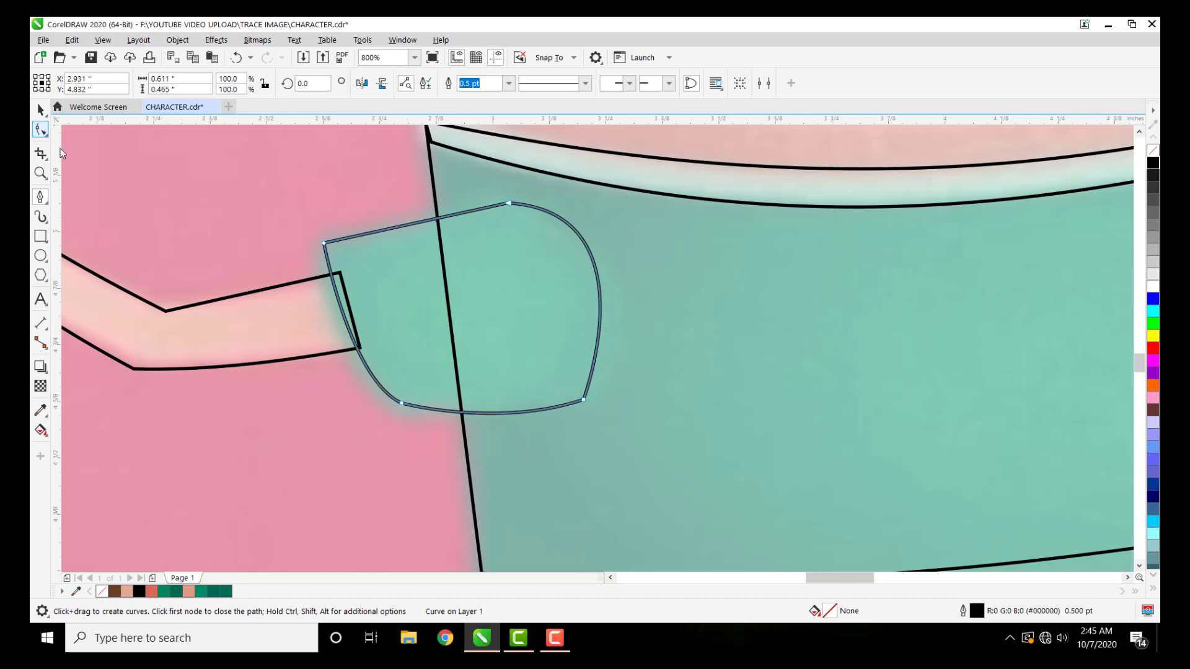
{"action": "left_click", "coordinate": [582, 399]}
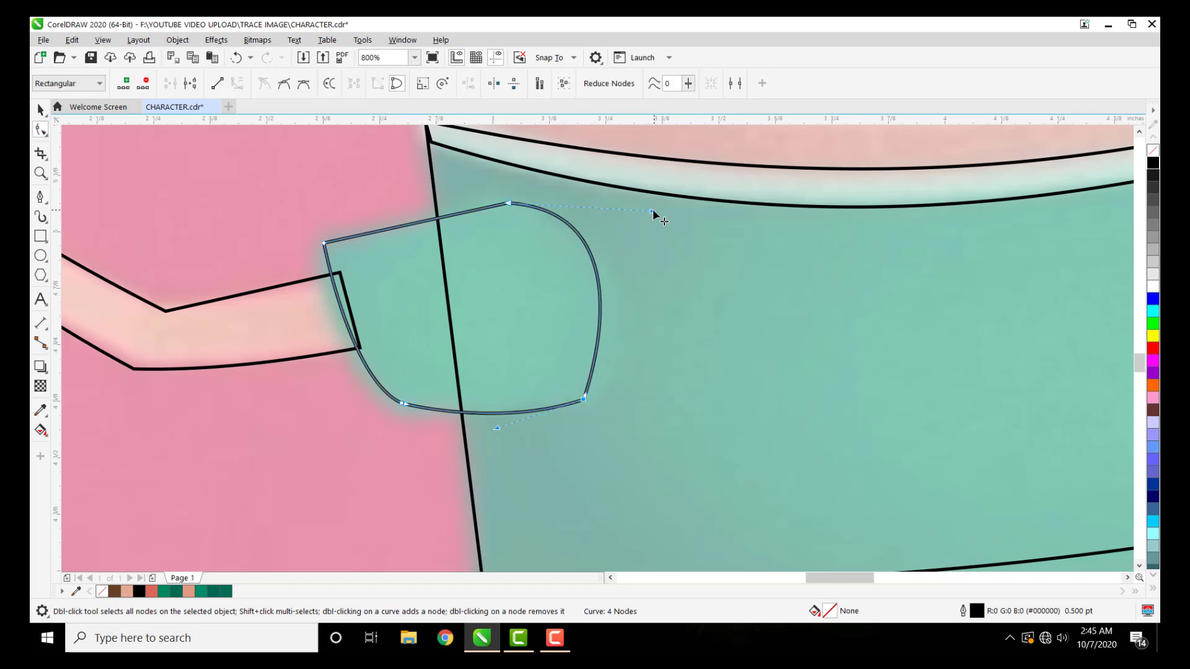
{"action": "left_click_drag", "start_coordinate": [652, 213], "coordinate": [657, 205]}
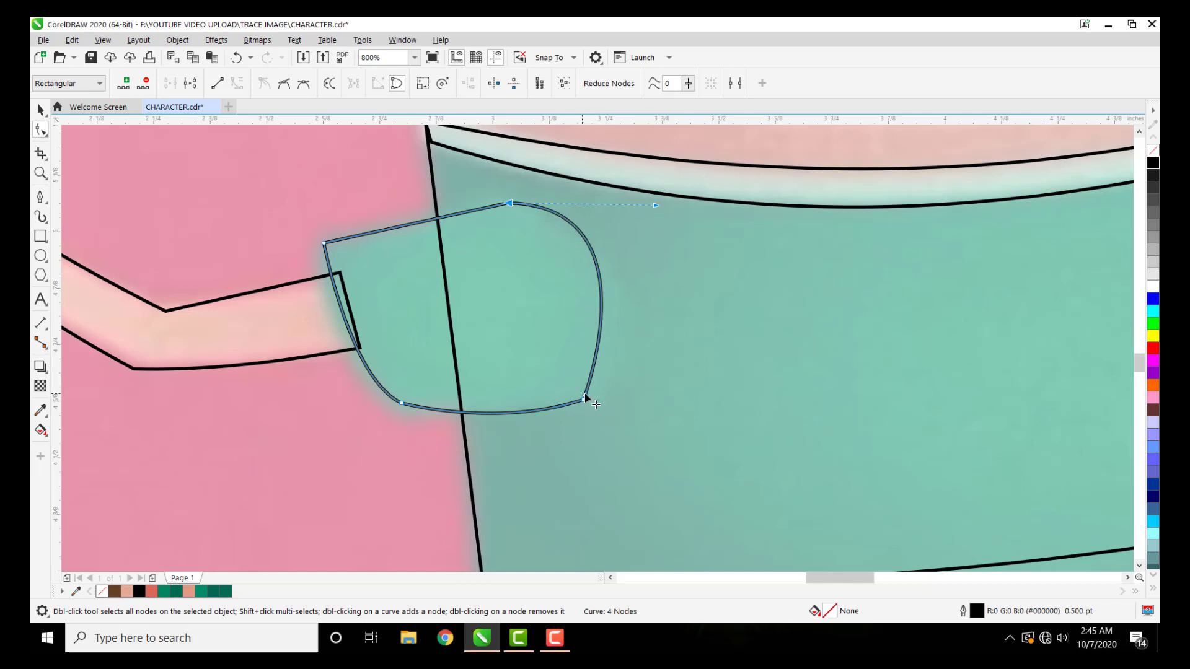
{"action": "mouse_move", "coordinate": [602, 391]}
{"action": "left_mouse_down"}
{"action": "mouse_move", "coordinate": [640, 385]}
{"action": "mouse_move", "coordinate": [625, 395]}
{"action": "left_mouse_up"}
{"action": "scroll", "coordinate": [361, 313], "scroll_direction": "down", "scroll_amount": 2}
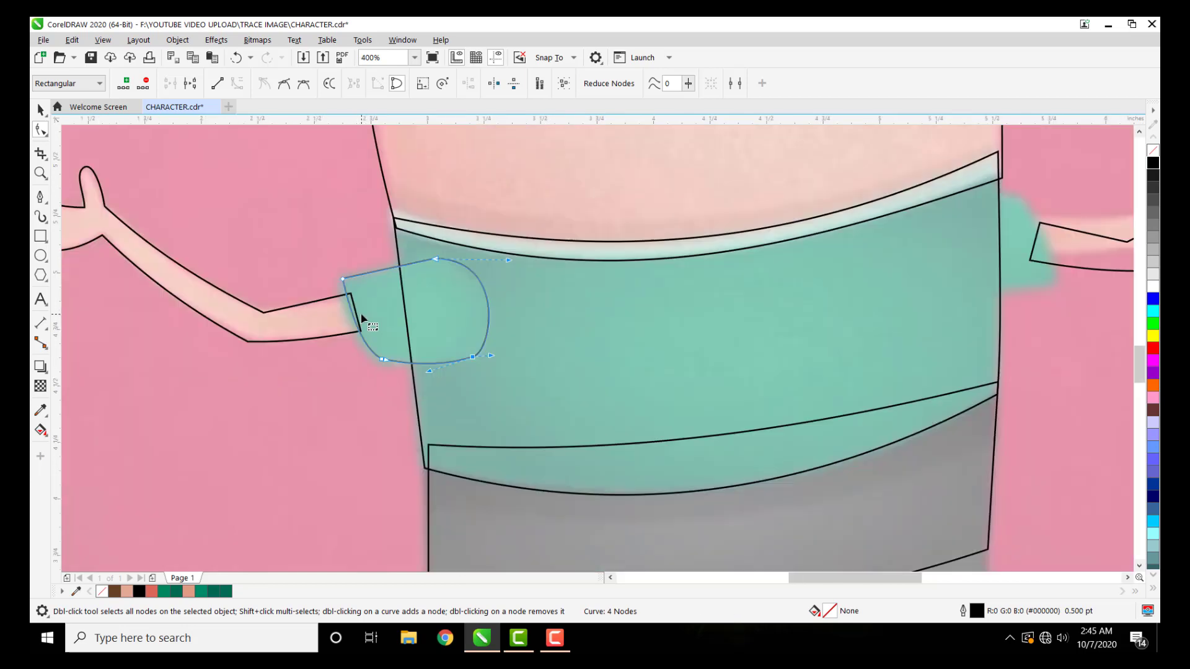
{"action": "left_click", "coordinate": [41, 110]}
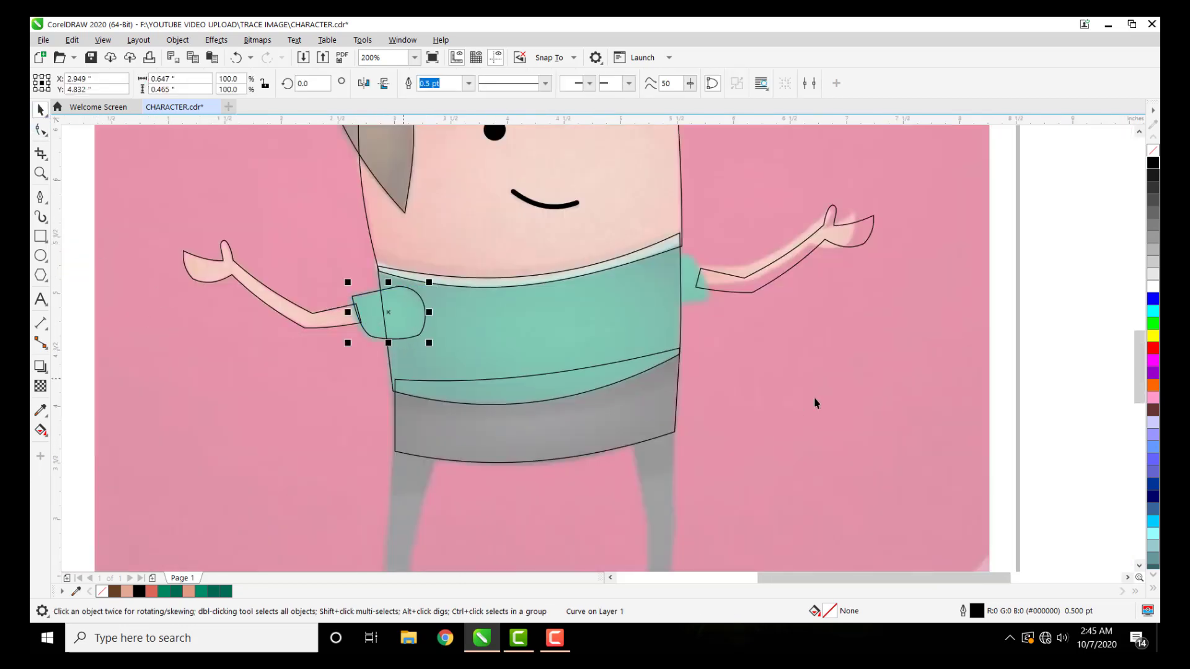
Step: Trace the opposite sleeve beside the mirrored arm with the Pen tool as a closed shape, about 0.31 by 0.41 inches
{"action": "scroll", "coordinate": [744, 247], "scroll_direction": "up", "scroll_amount": 2}
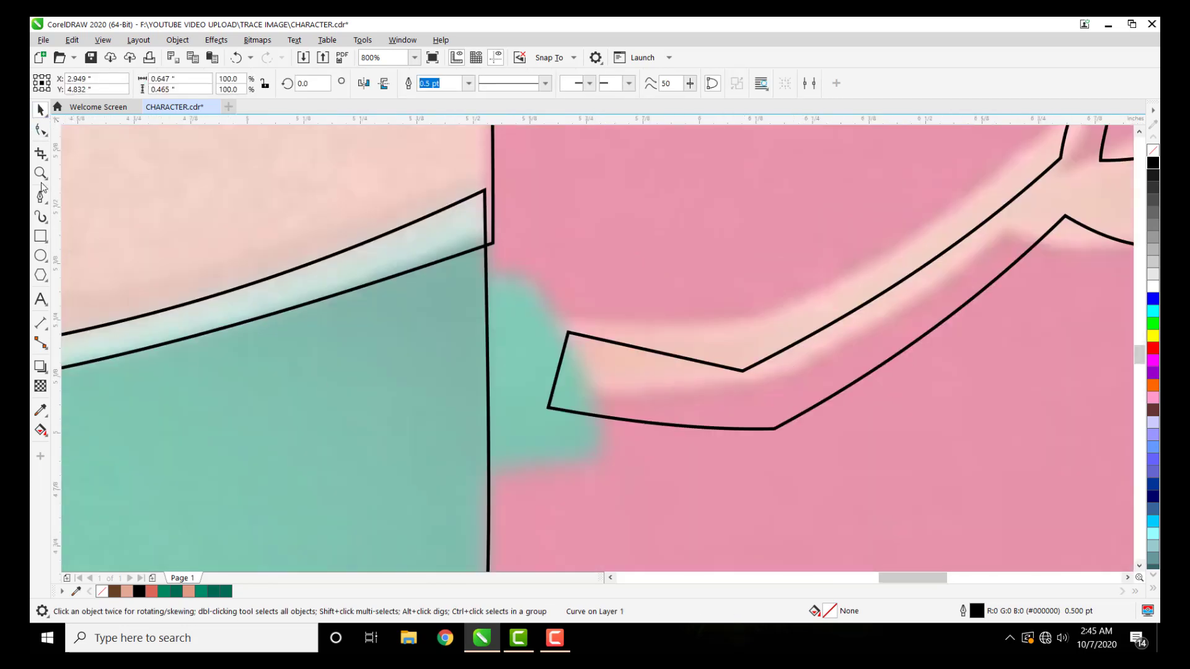
{"action": "left_click", "coordinate": [41, 195]}
{"action": "left_click", "coordinate": [466, 275]}
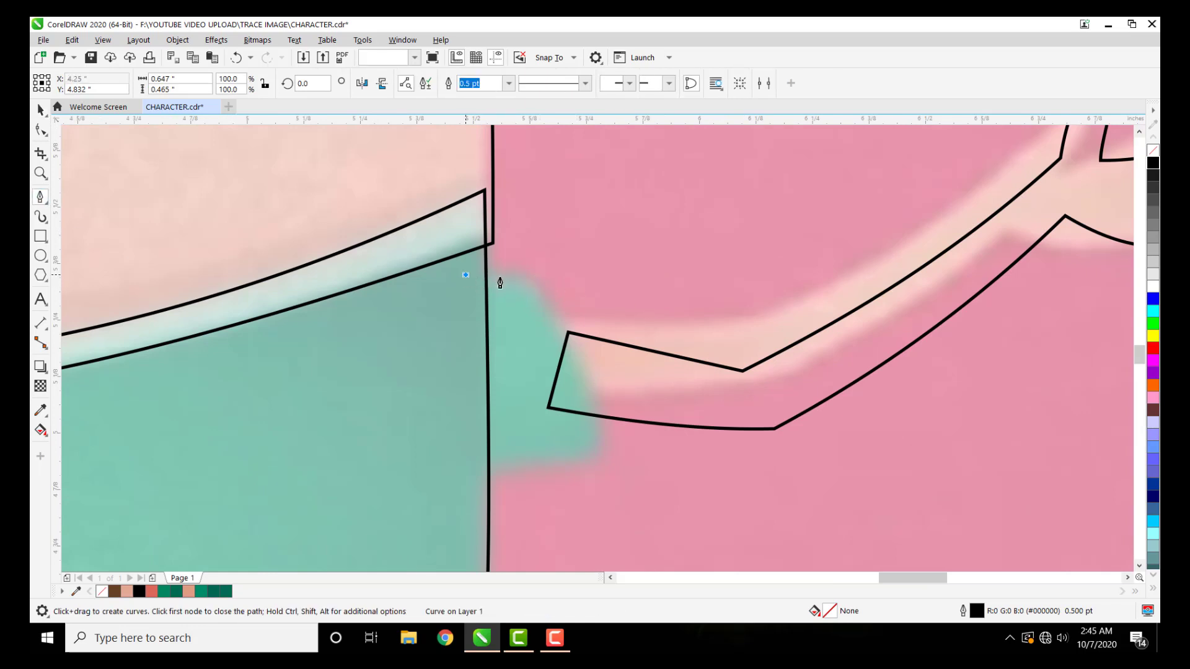
{"action": "left_click", "coordinate": [534, 282]}
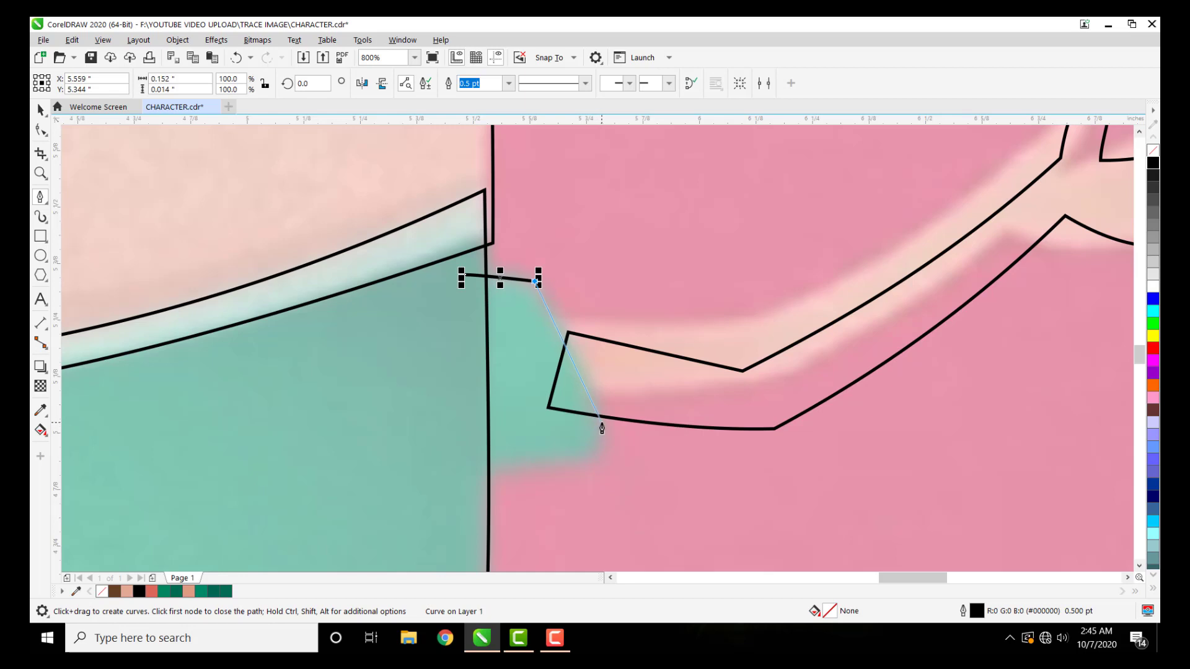
{"action": "left_click", "coordinate": [603, 423]}
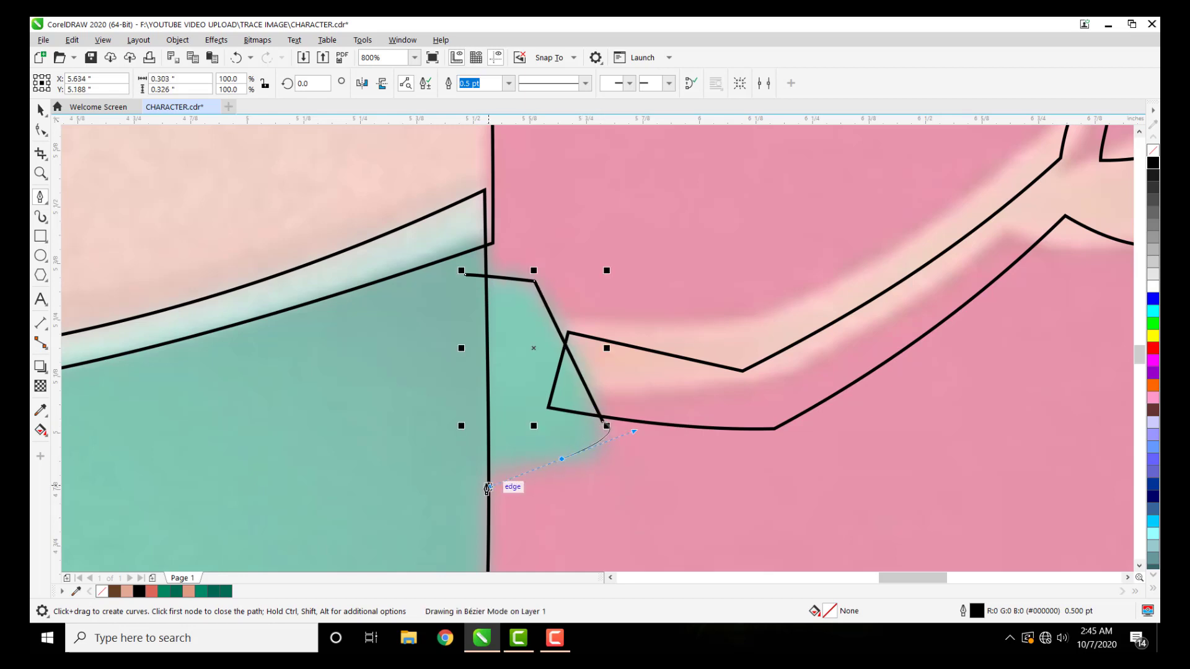
{"action": "left_click_drag", "start_coordinate": [561, 459], "coordinate": [511, 460]}
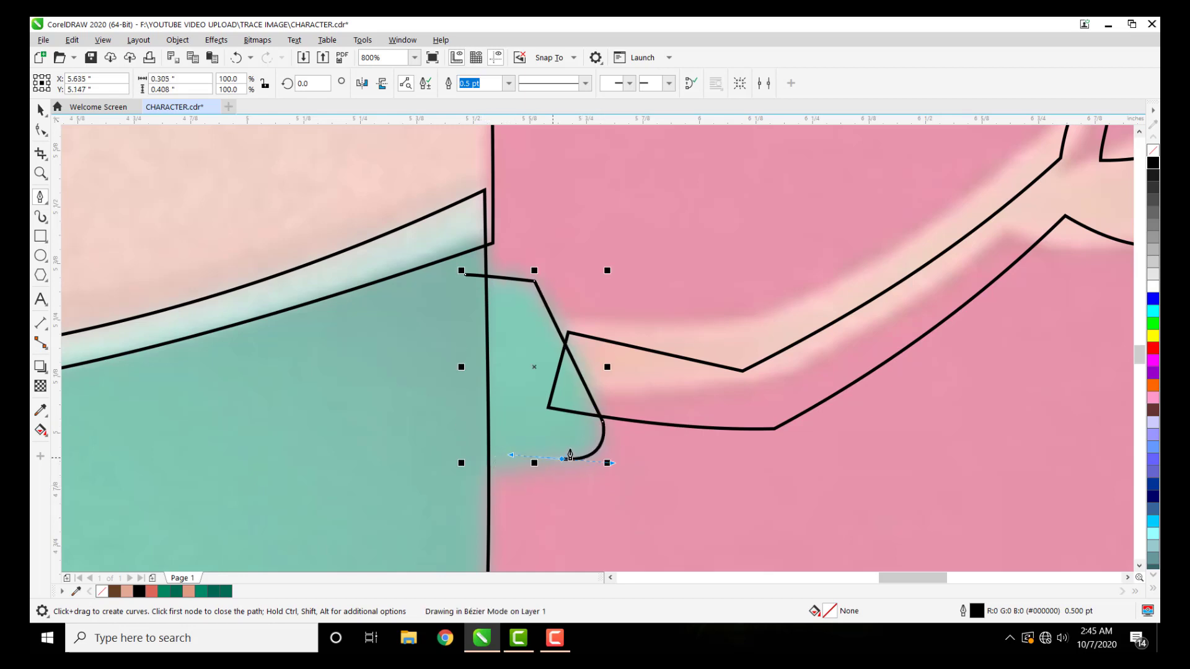
{"action": "left_click", "coordinate": [464, 456]}
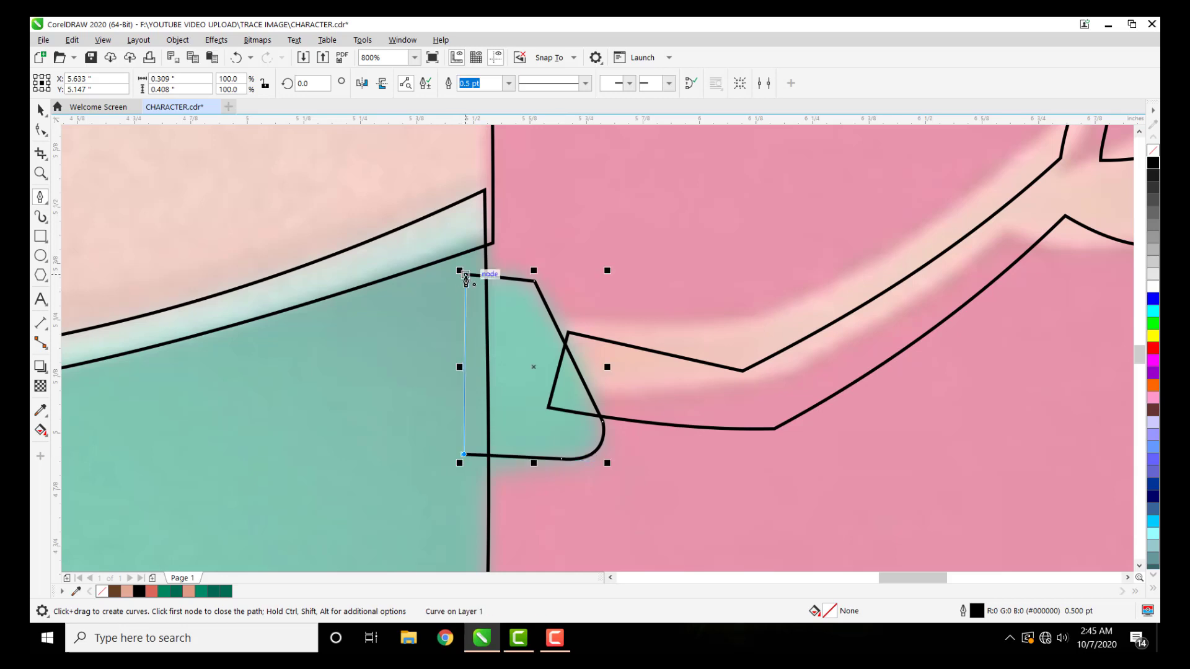
{"action": "left_click", "coordinate": [466, 277]}
Step: Make the upper outer corner node of the new sleeve smooth and bend the sleeve's top edge into it
{"action": "left_click", "coordinate": [41, 130]}
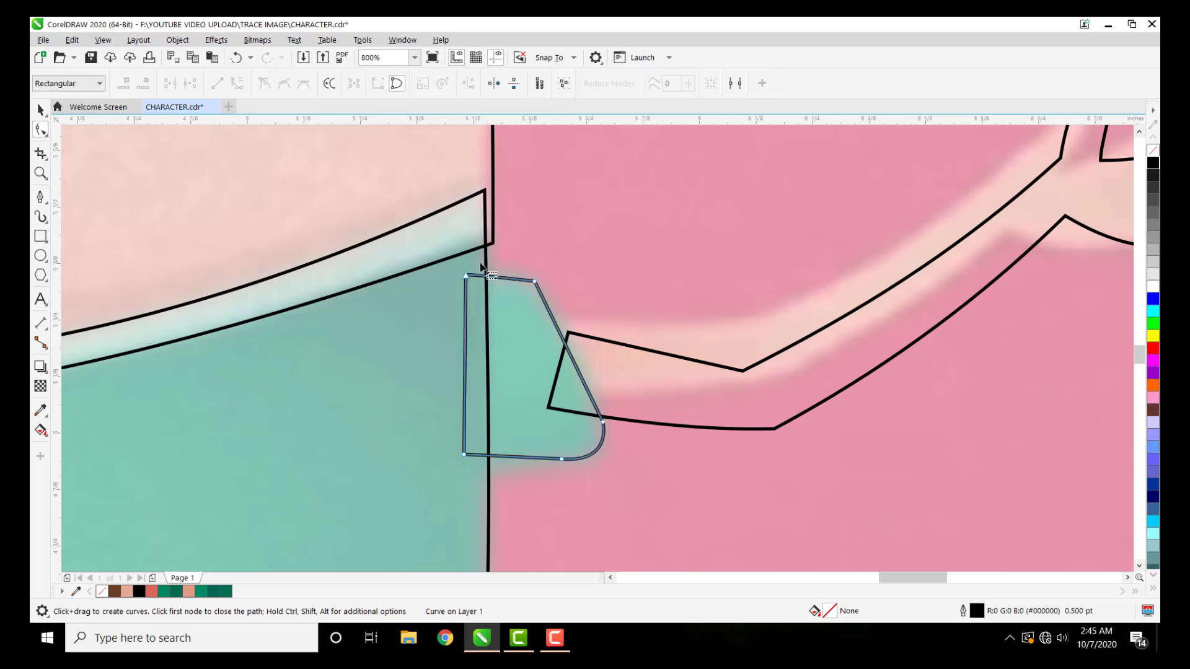
{"action": "left_click", "coordinate": [533, 281]}
{"action": "scroll", "coordinate": [533, 278], "scroll_direction": "up", "scroll_amount": 2}
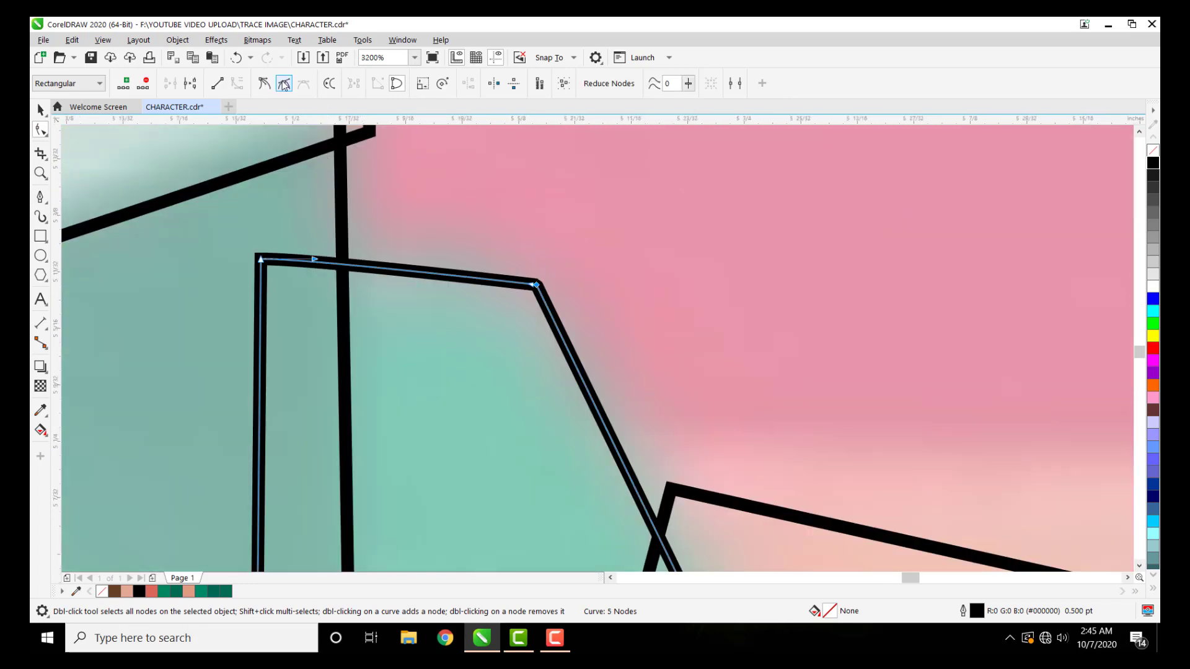
{"action": "left_click", "coordinate": [545, 300]}
{"action": "left_click_drag", "start_coordinate": [474, 316], "coordinate": [473, 316]}
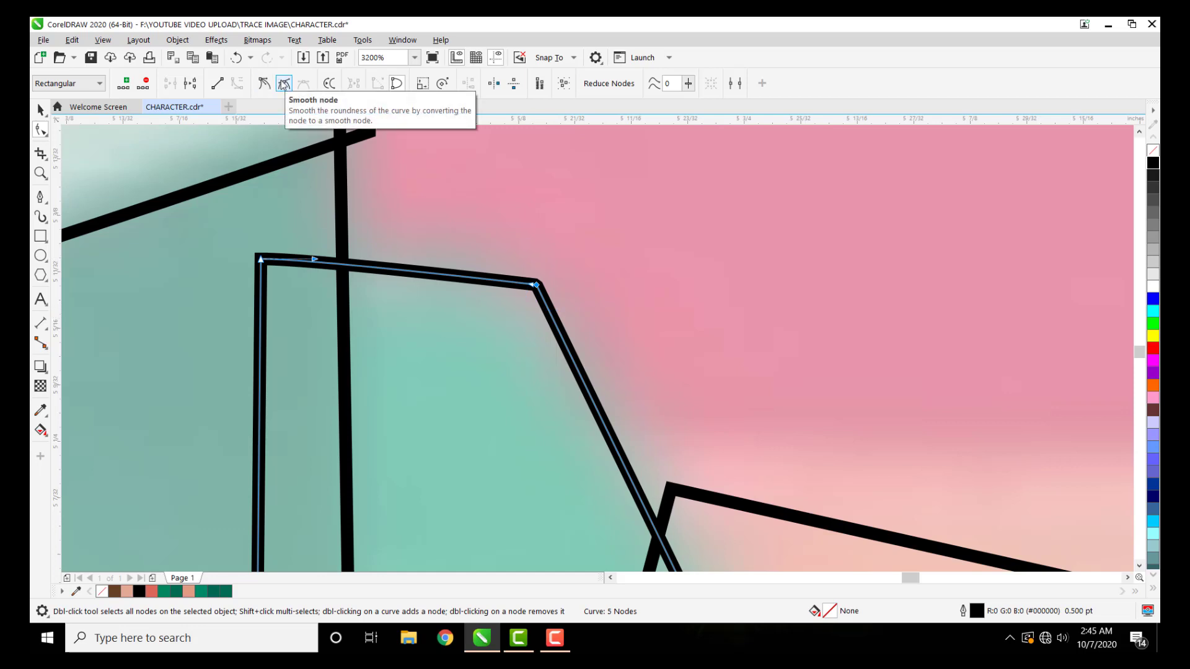
{"action": "left_click", "coordinate": [283, 84]}
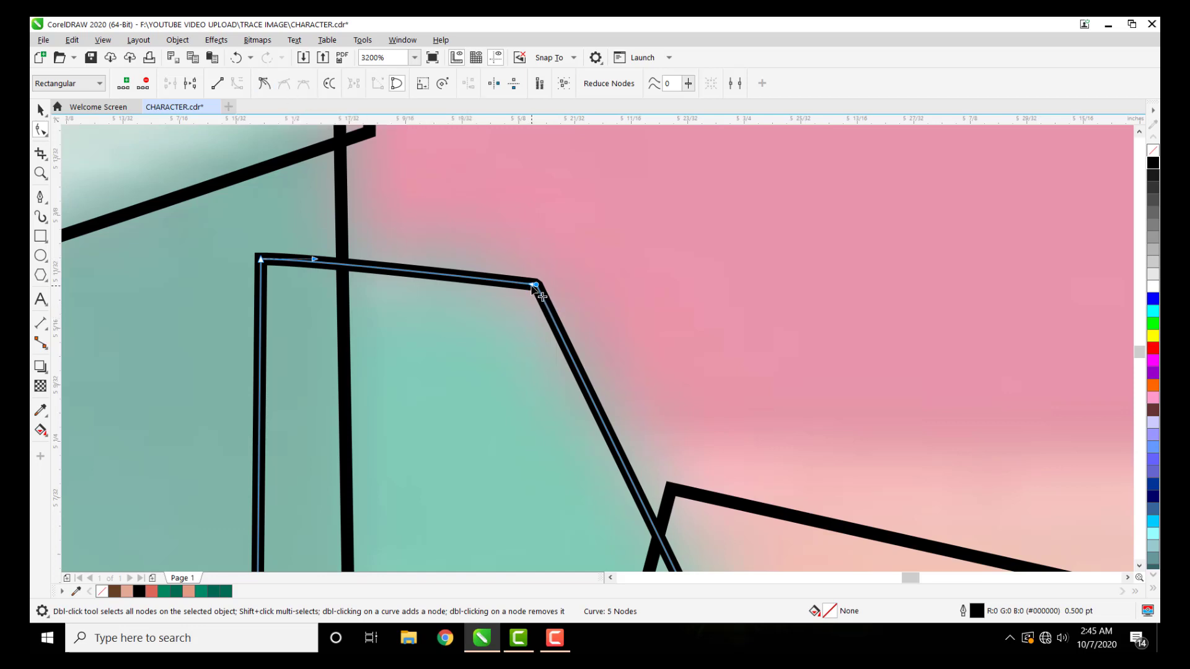
{"action": "left_click_drag", "start_coordinate": [525, 282], "coordinate": [544, 301]}
{"action": "scroll", "coordinate": [551, 295], "scroll_direction": "up", "scroll_amount": 1}
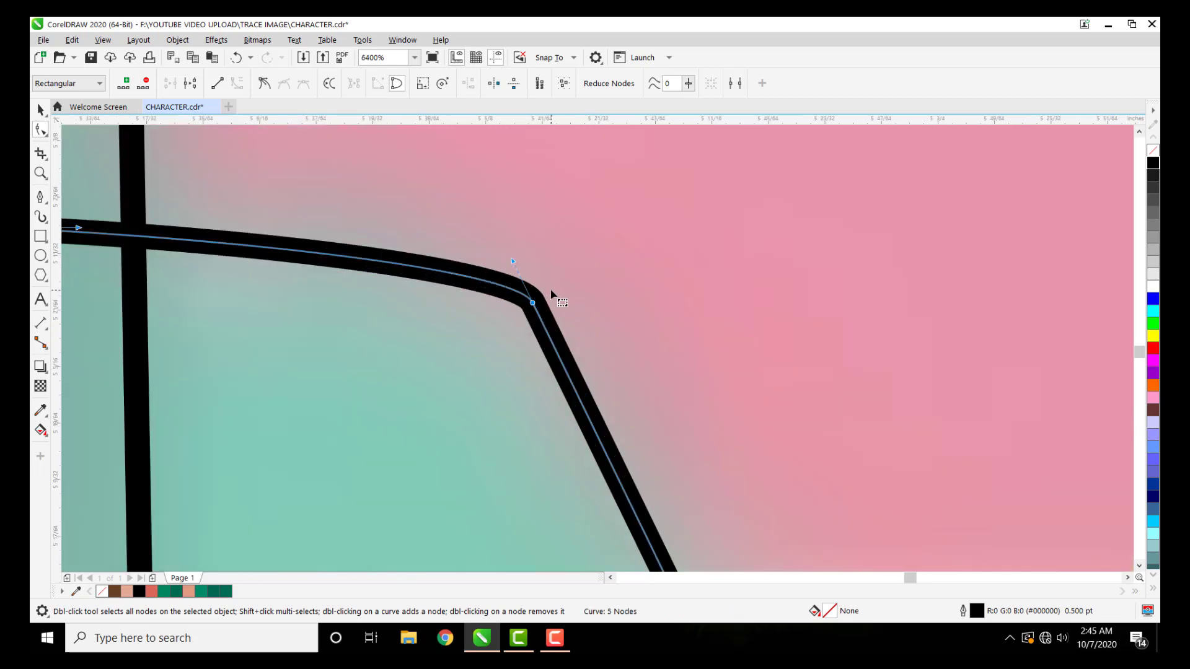
Step: Add a node on each side of the sleeve's upper outer corner and delete the corner node between them
{"action": "double_click", "coordinate": [476, 281]}
{"action": "double_click", "coordinate": [556, 352]}
{"action": "left_click", "coordinate": [533, 304]}
{"action": "key", "text": "Delete"}
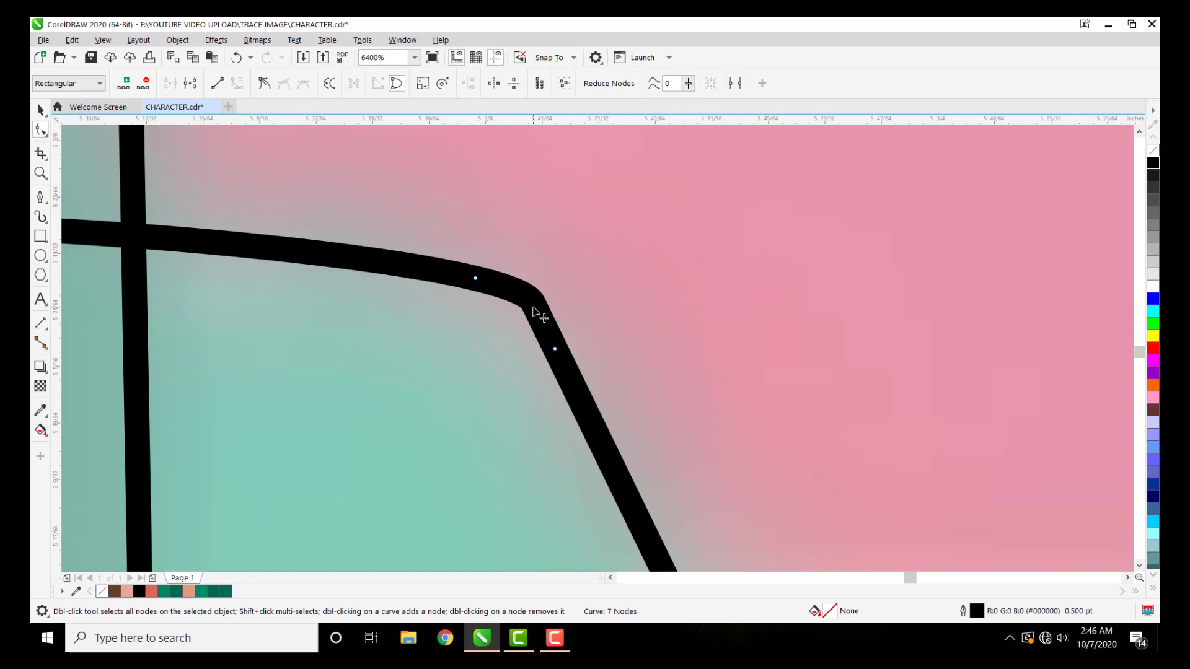
{"action": "scroll", "coordinate": [409, 270], "scroll_direction": "down", "scroll_amount": 2}
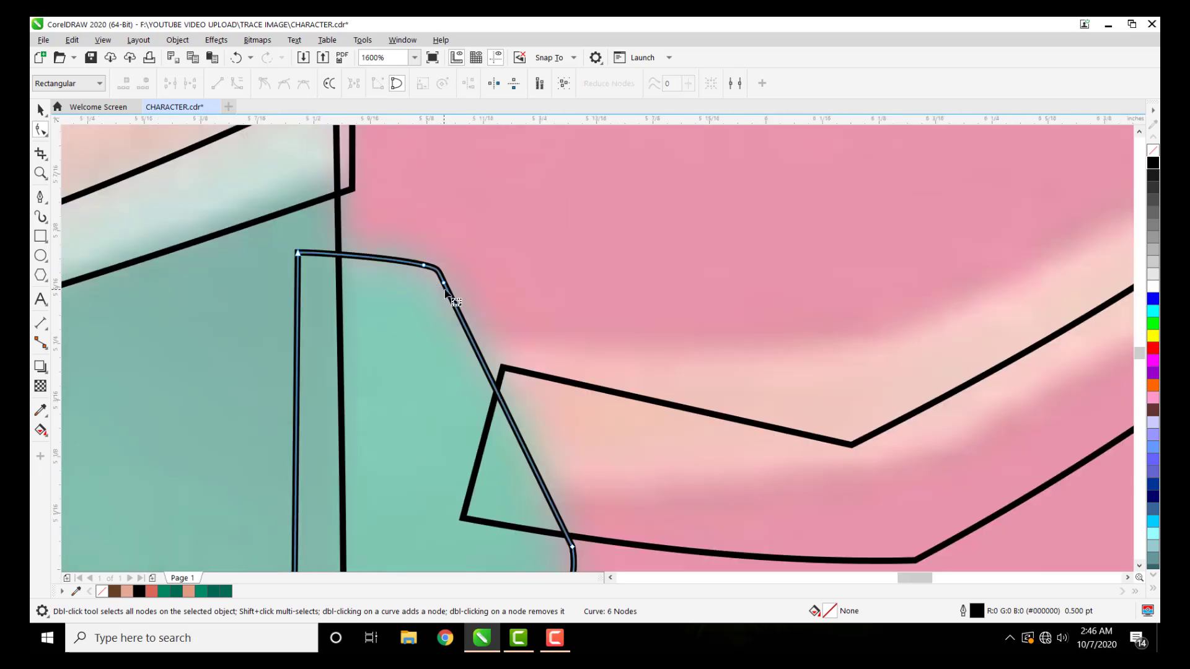
{"action": "scroll", "coordinate": [446, 291], "scroll_direction": "down", "scroll_amount": 3}
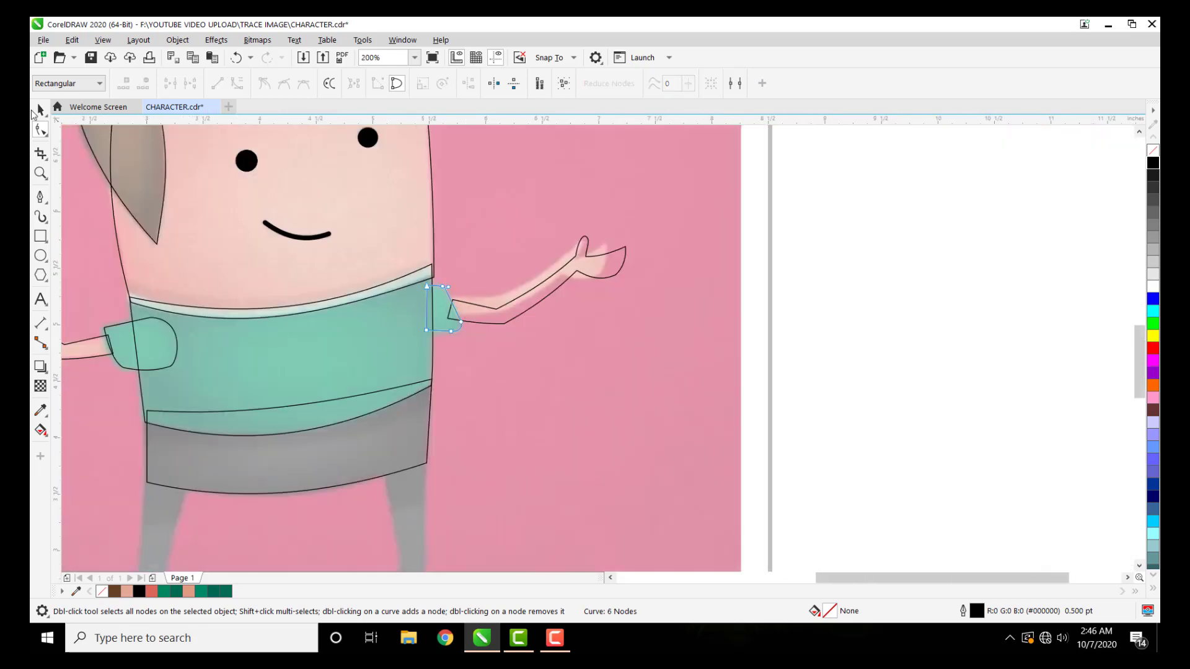
{"action": "left_click", "coordinate": [38, 110]}
Step: Trace the leg below the shorts on the traced sleeve's first side with the Pen tool as a closed five-node shape, about 0.74 by 1.92 inches
{"action": "scroll", "coordinate": [399, 335], "scroll_direction": "down", "scroll_amount": 1}
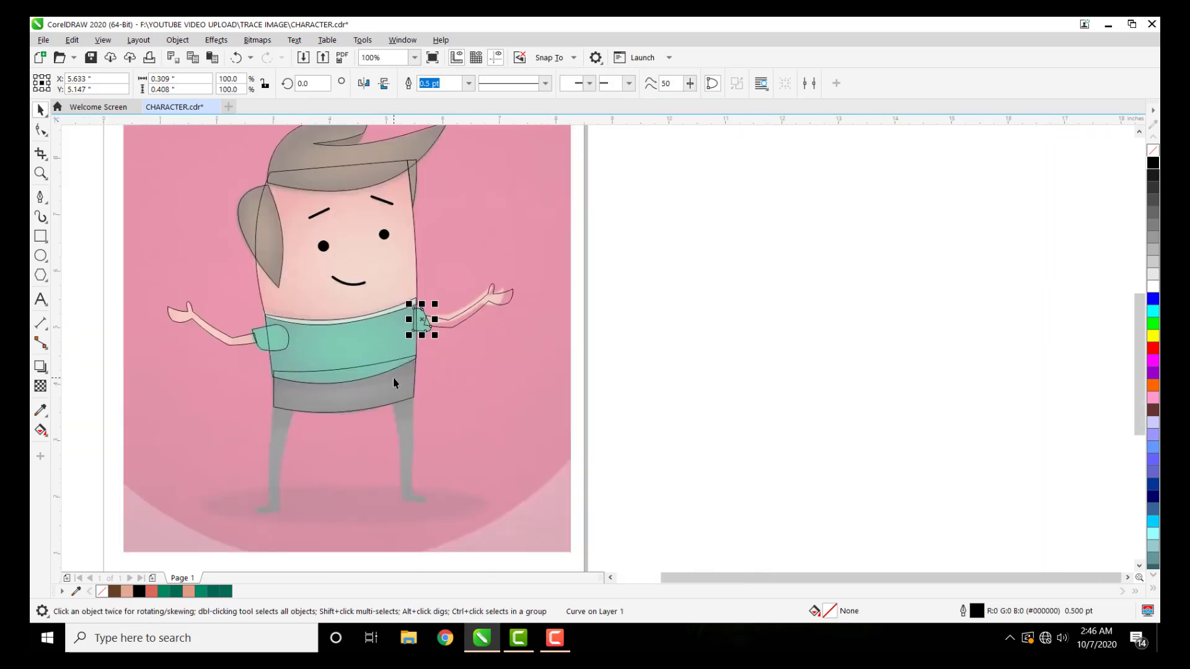
{"action": "scroll", "coordinate": [378, 422], "scroll_direction": "down", "scroll_amount": 1}
{"action": "scroll", "coordinate": [362, 465], "scroll_direction": "up", "scroll_amount": 3}
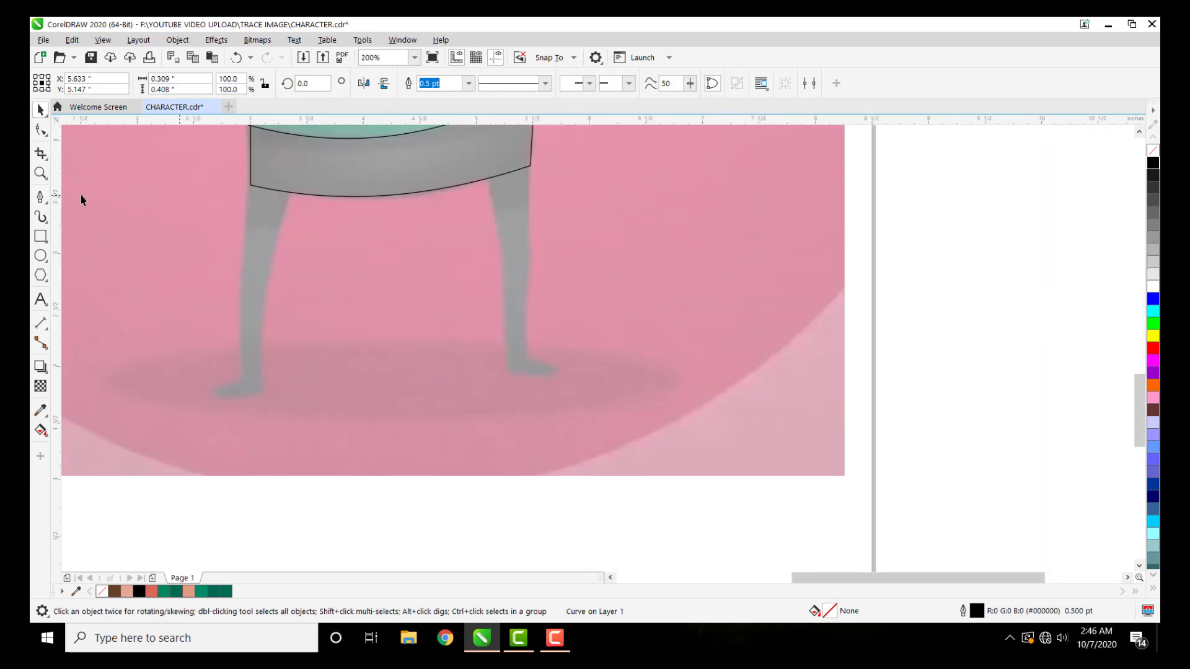
{"action": "left_click", "coordinate": [40, 197]}
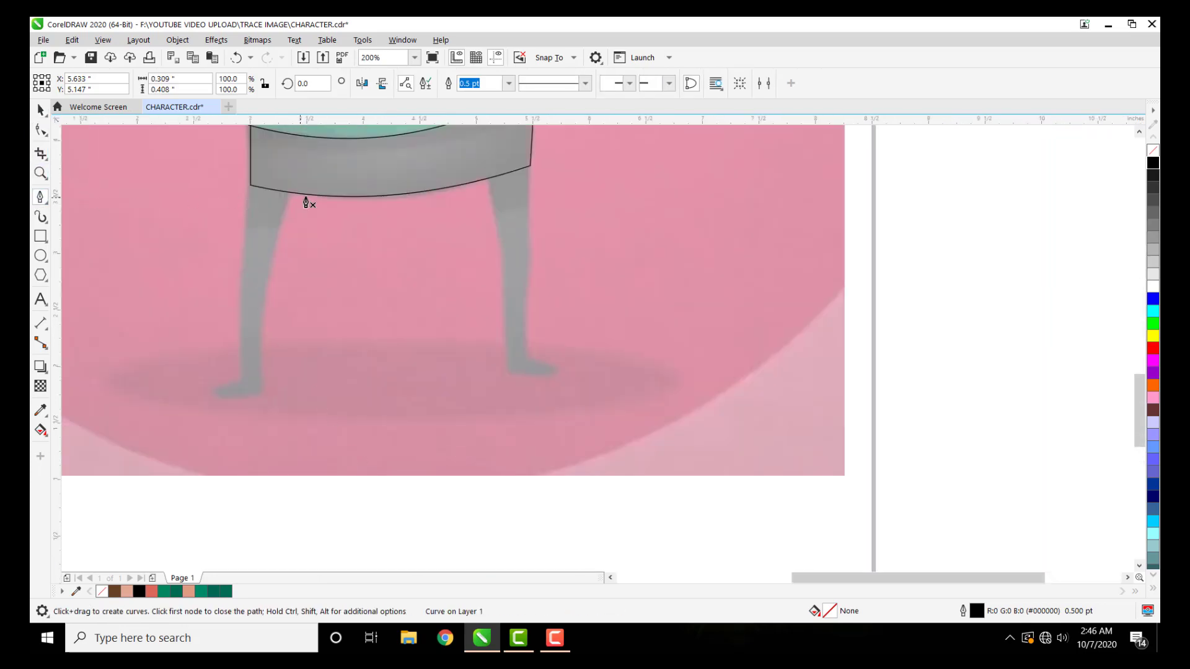
{"action": "left_click", "coordinate": [254, 177]}
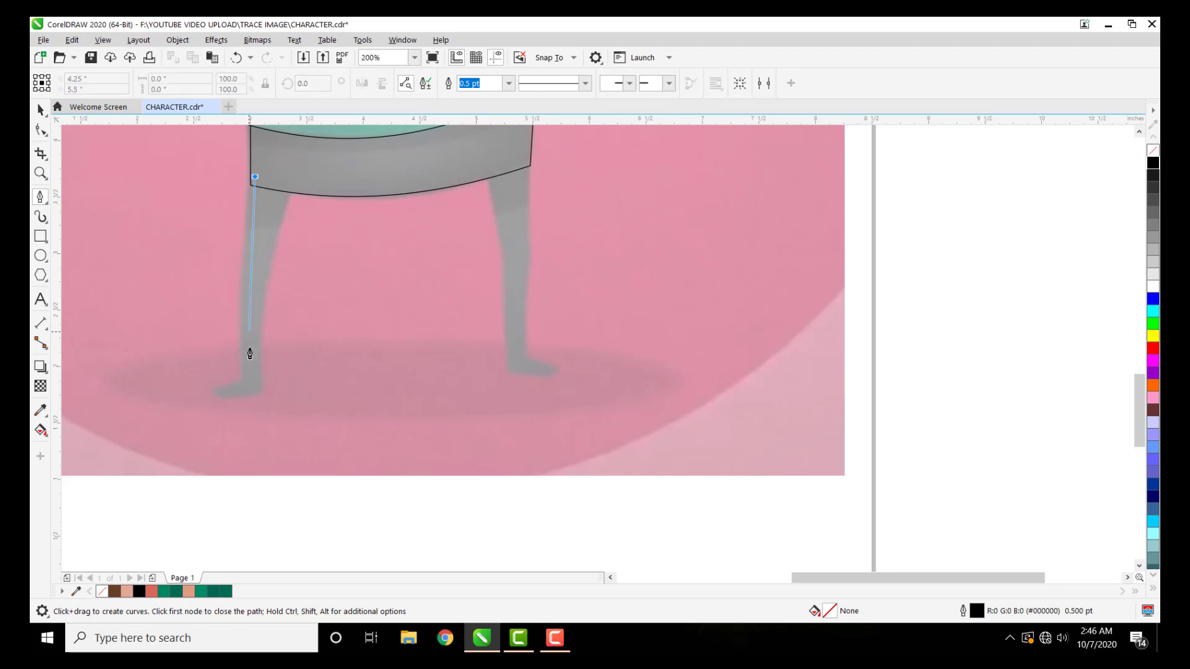
{"action": "left_click", "coordinate": [245, 381]}
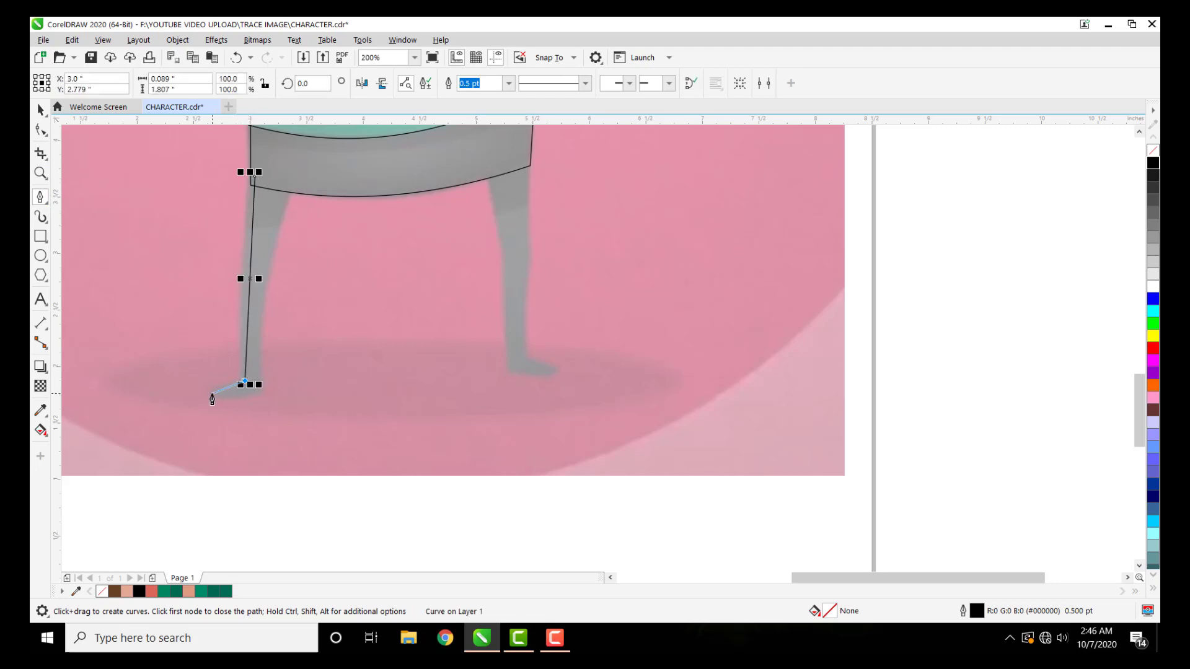
{"action": "left_click", "coordinate": [211, 394]}
{"action": "left_click", "coordinate": [264, 395]}
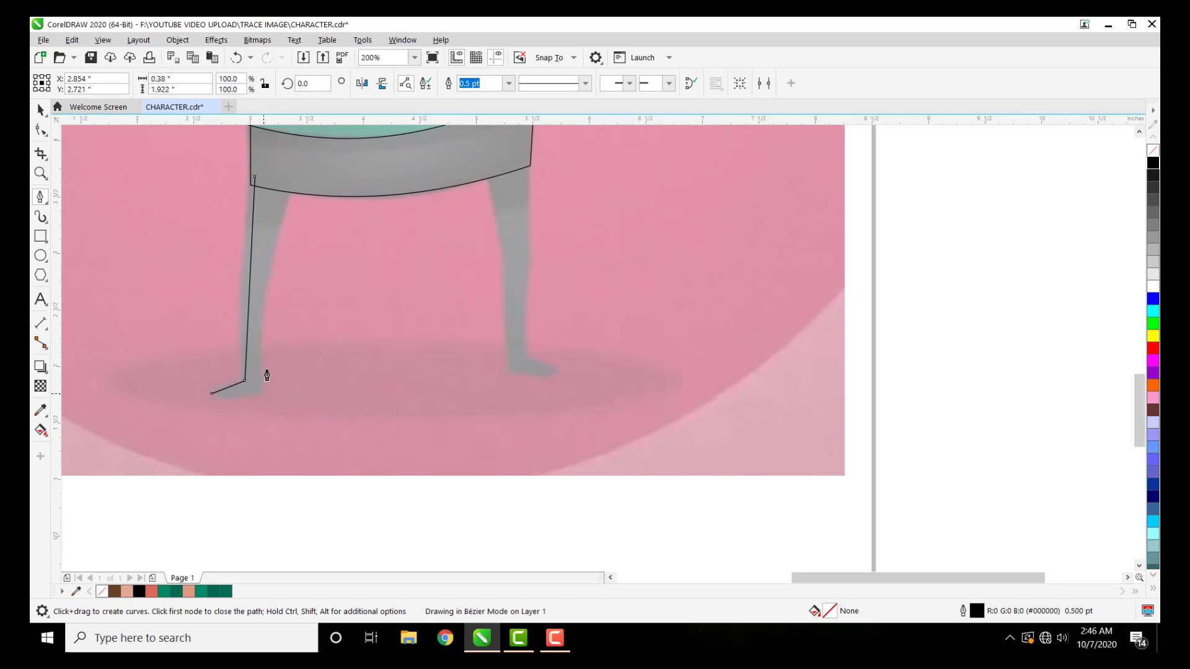
{"action": "double_click", "coordinate": [295, 184]}
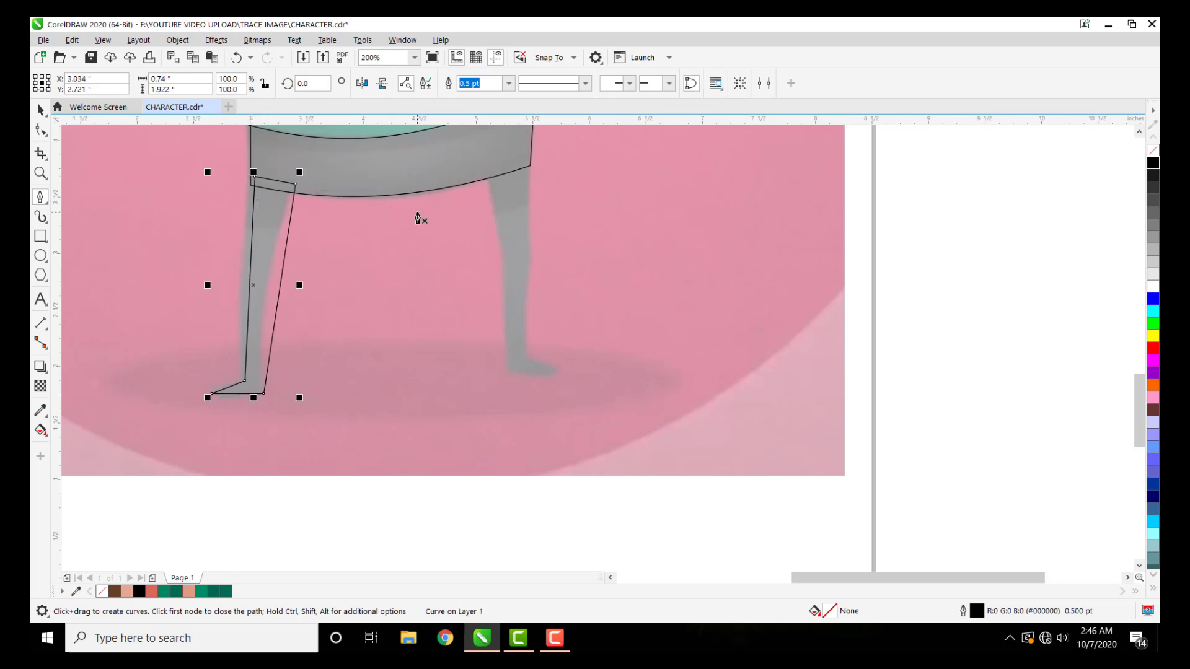
Step: Convert all the leg outline's segments to curves and bend its outer and inner edges to follow the leg in the image
{"action": "scroll", "coordinate": [420, 217], "scroll_direction": "up", "scroll_amount": 1}
{"action": "scroll", "coordinate": [287, 220], "scroll_direction": "down", "scroll_amount": 1}
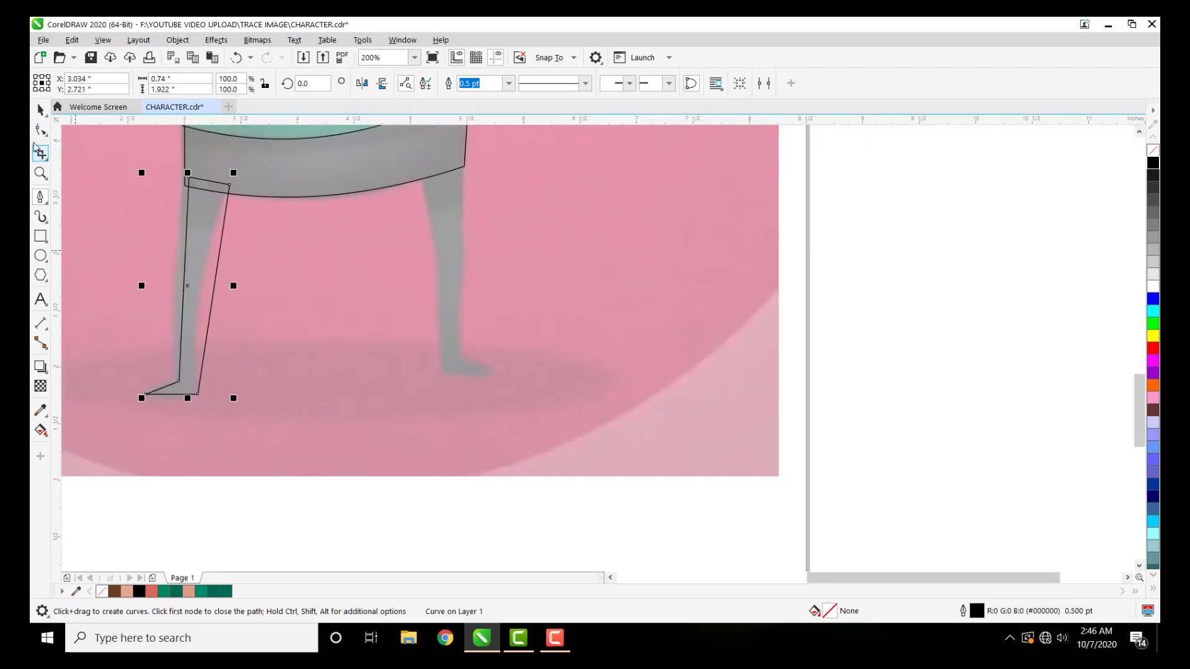
{"action": "left_click", "coordinate": [41, 110]}
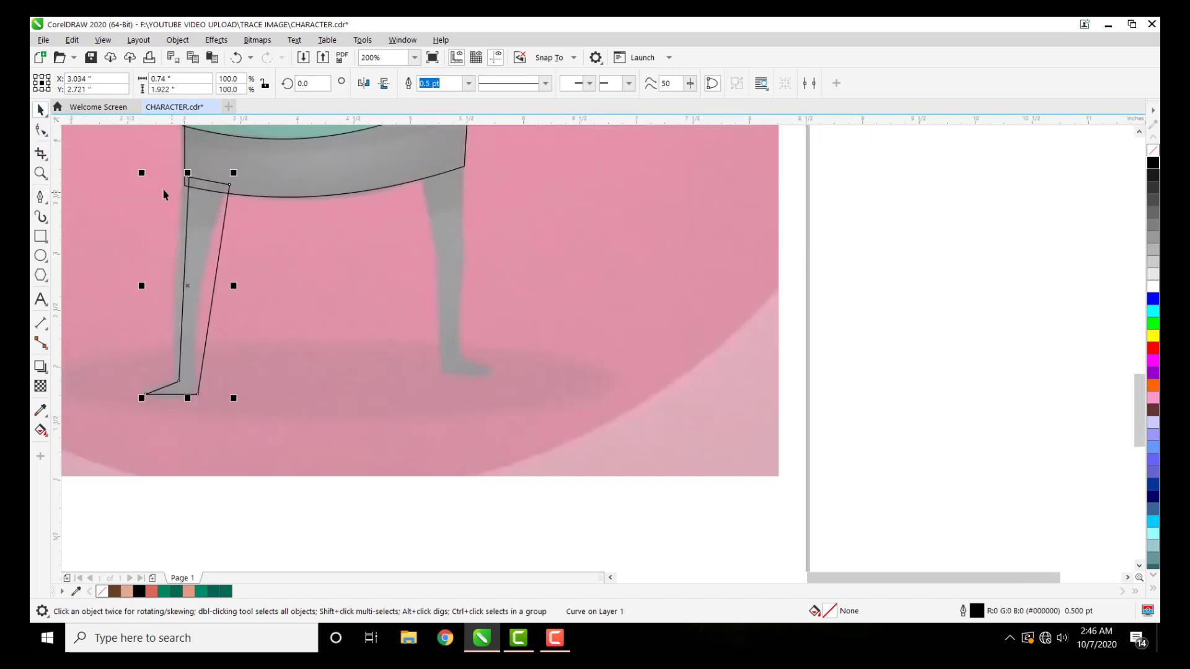
{"action": "left_click", "coordinate": [40, 129]}
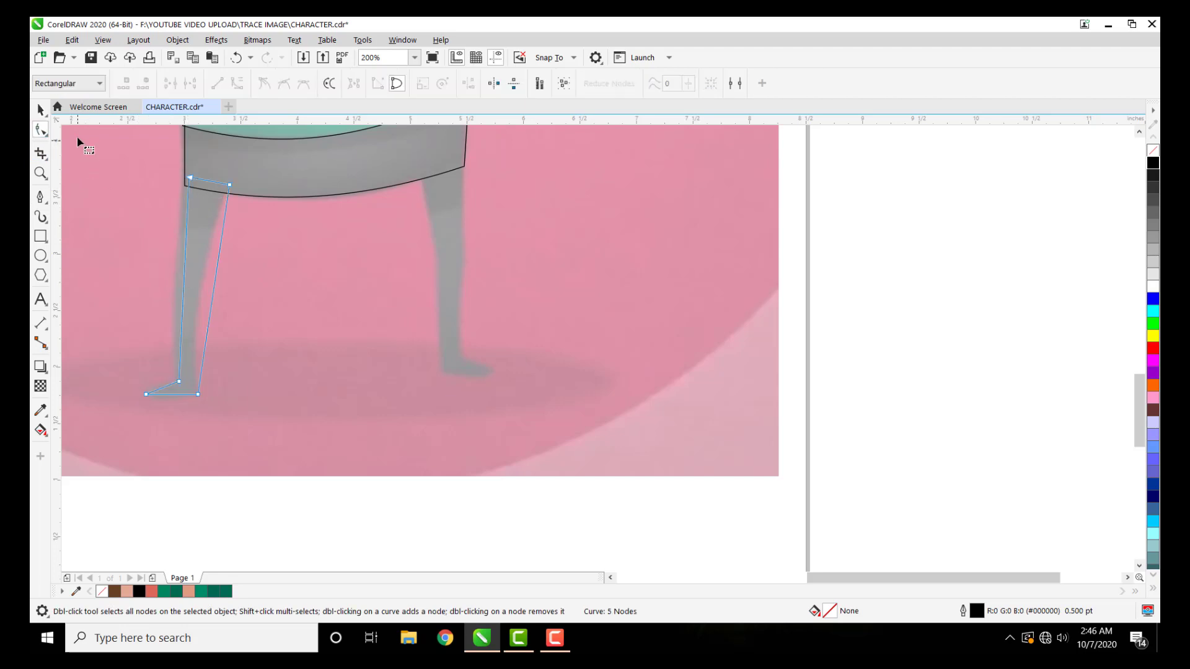
{"action": "left_click_drag", "start_coordinate": [77, 138], "coordinate": [289, 440]}
{"action": "left_click", "coordinate": [230, 86]}
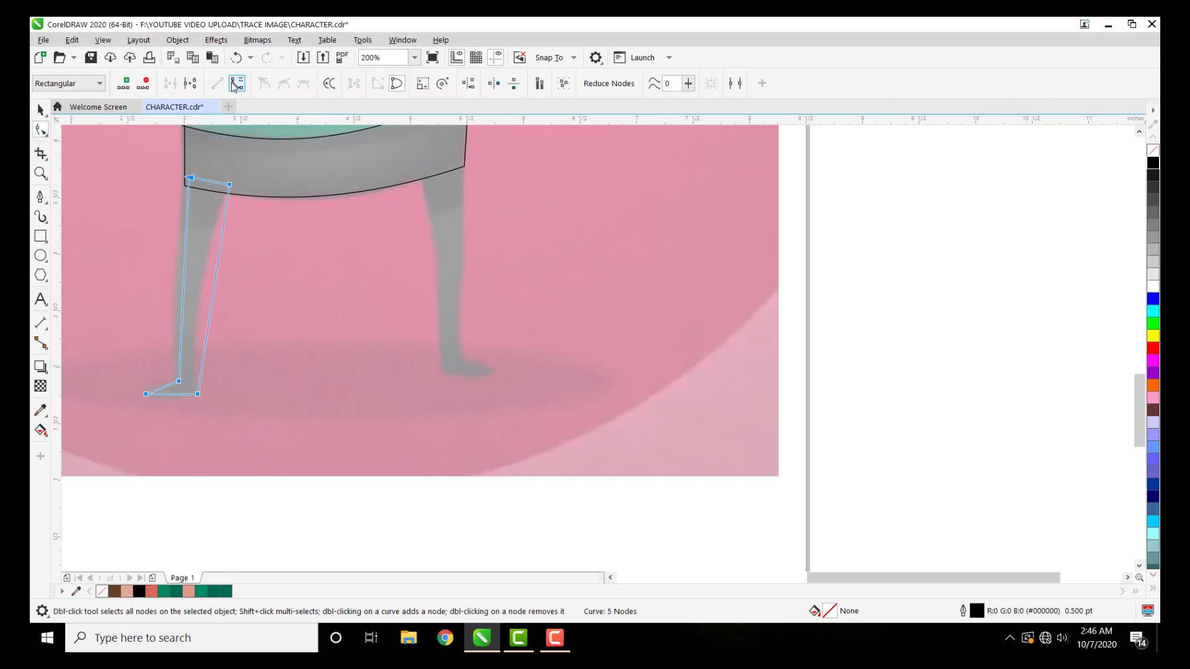
{"action": "scroll", "coordinate": [180, 182], "scroll_direction": "up", "scroll_amount": 1}
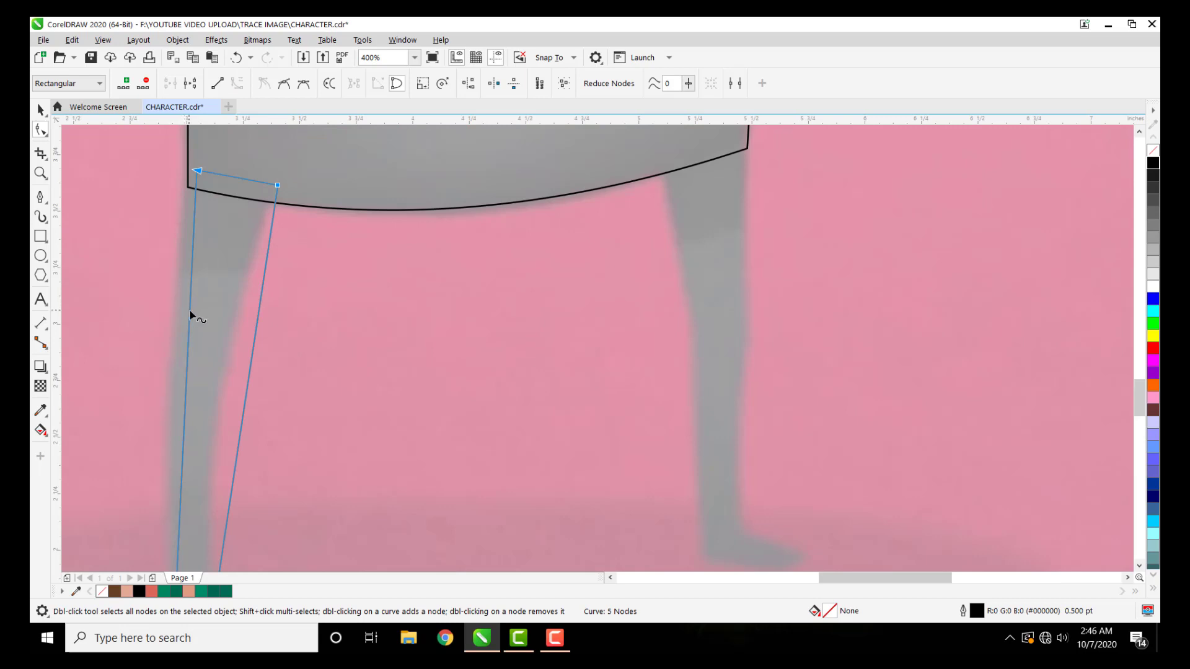
{"action": "left_click_drag", "start_coordinate": [190, 315], "coordinate": [172, 320]}
{"action": "scroll", "coordinate": [259, 292], "scroll_direction": "down", "scroll_amount": 1}
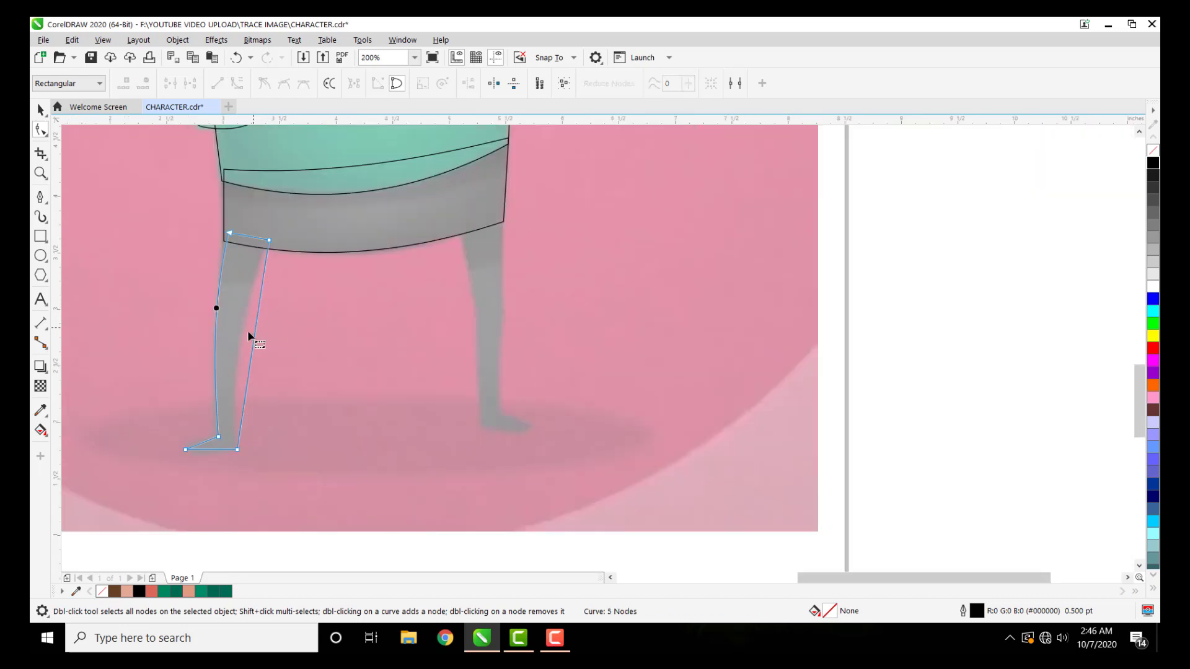
{"action": "left_click_drag", "start_coordinate": [255, 339], "coordinate": [240, 340]}
Step: Bend the foot's sole edge downward and its upper edge upward to follow the shoe in the image
{"action": "scroll", "coordinate": [186, 463], "scroll_direction": "up", "scroll_amount": 2}
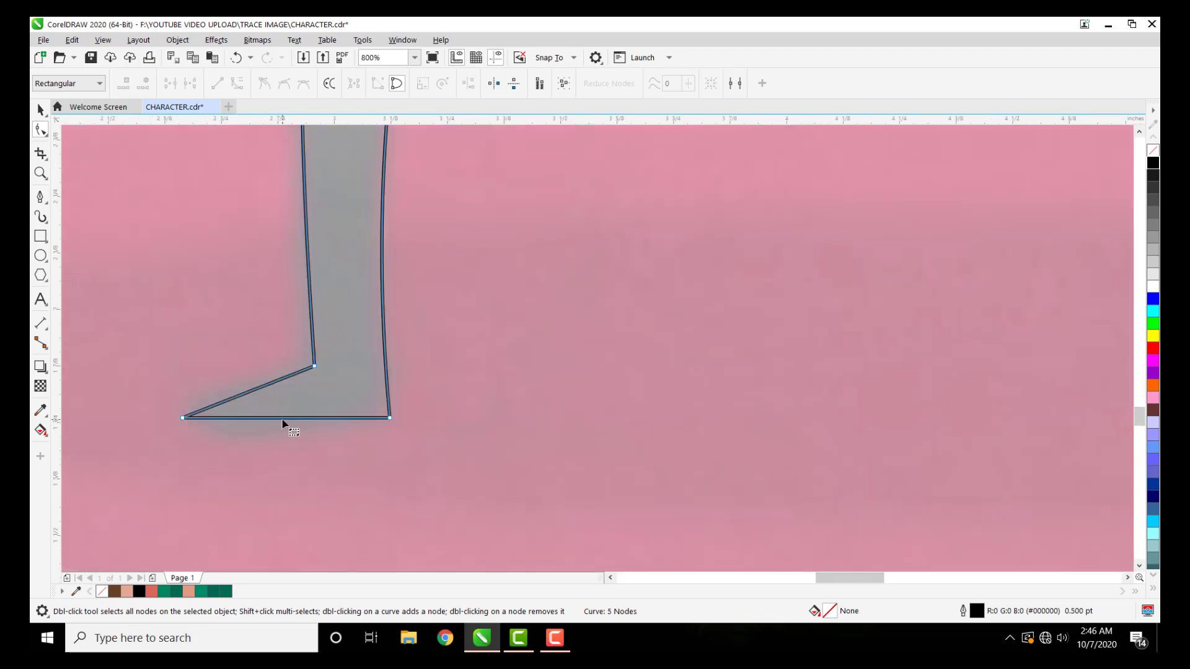
{"action": "left_click_drag", "start_coordinate": [282, 418], "coordinate": [276, 439]}
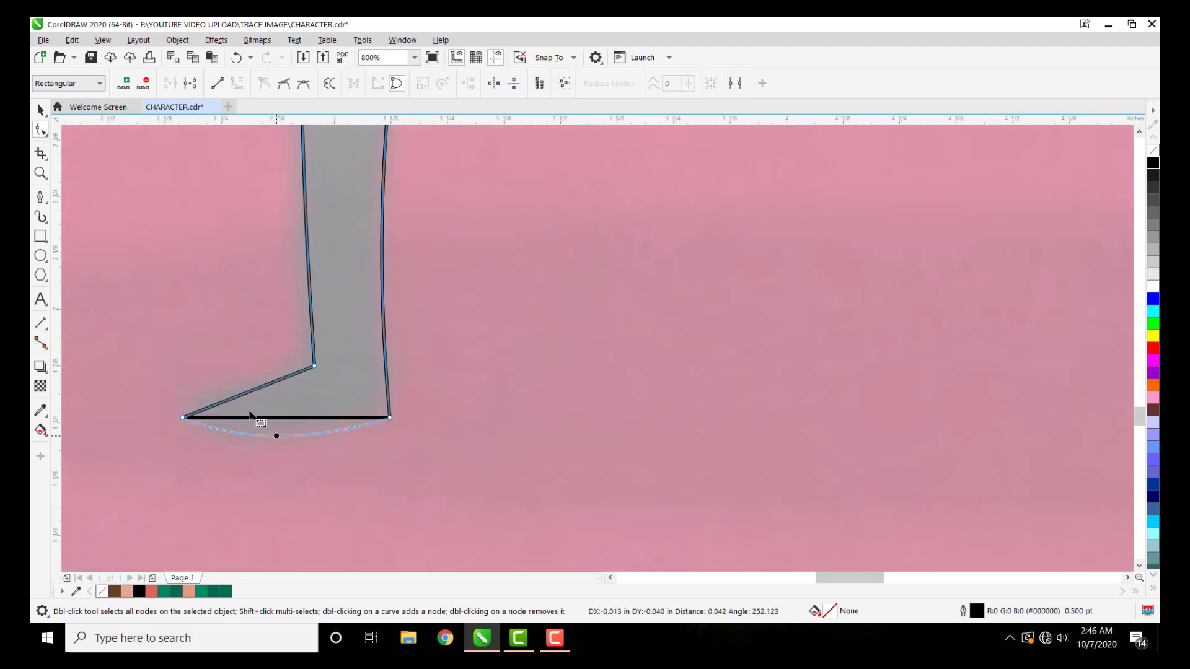
{"action": "left_click", "coordinate": [253, 395]}
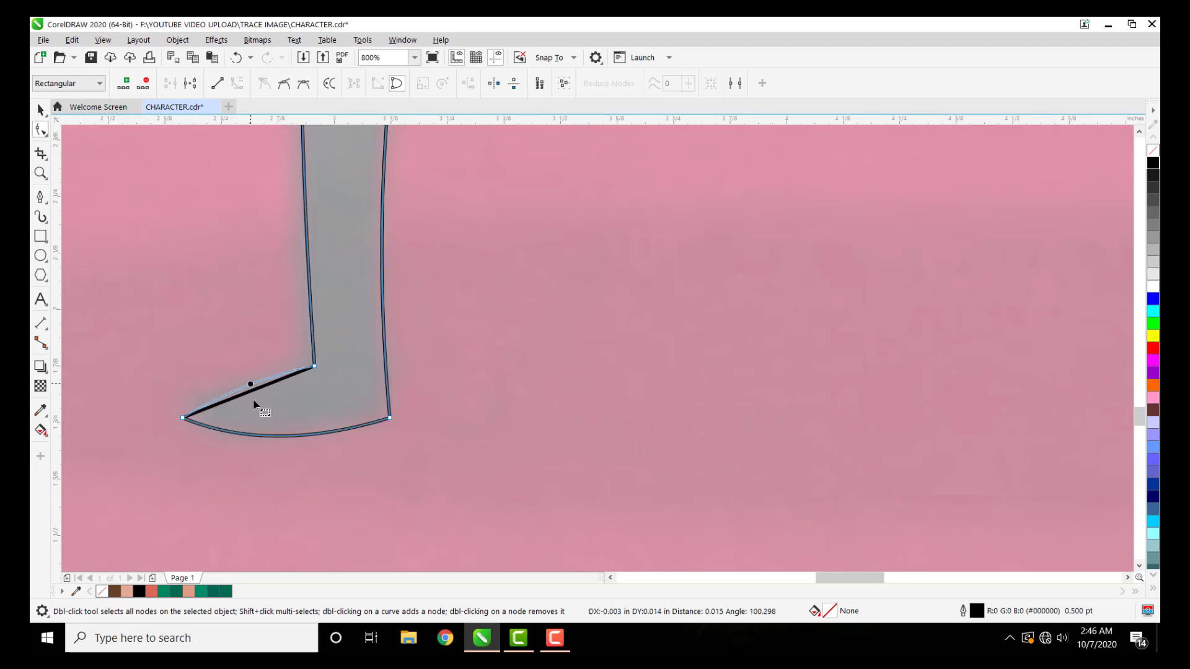
{"action": "left_click_drag", "start_coordinate": [253, 398], "coordinate": [250, 384]}
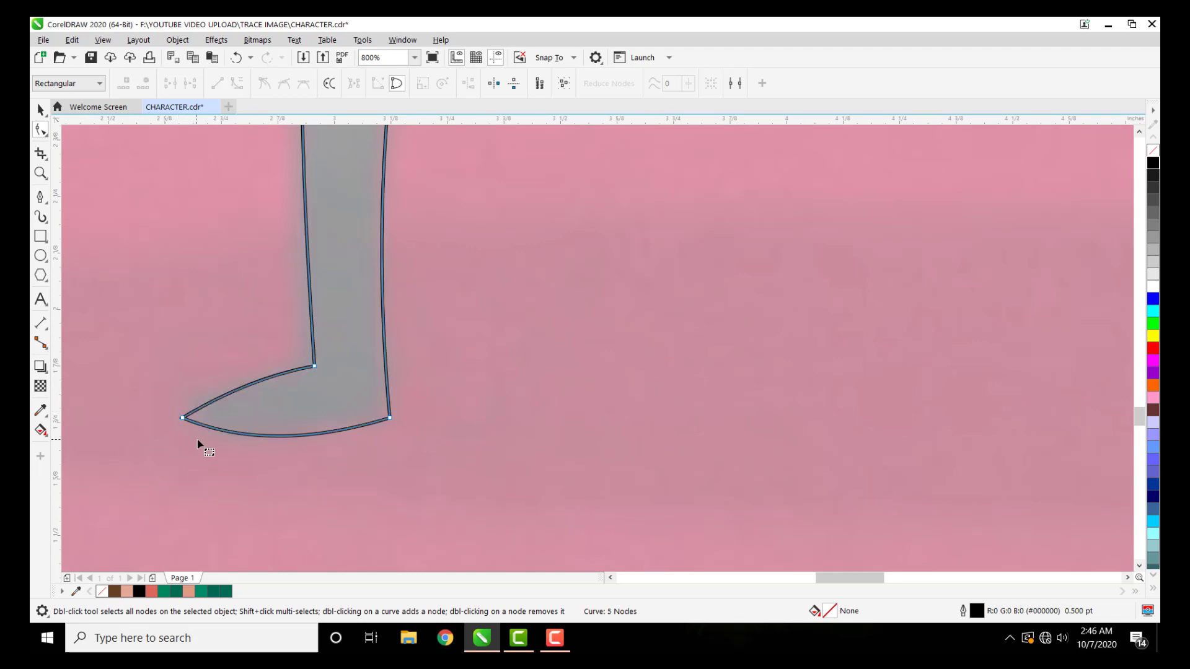
Step: Make the toe node smooth and adjust its curve handle to round the tip of the foot
{"action": "left_click_drag", "start_coordinate": [171, 396], "coordinate": [215, 436]}
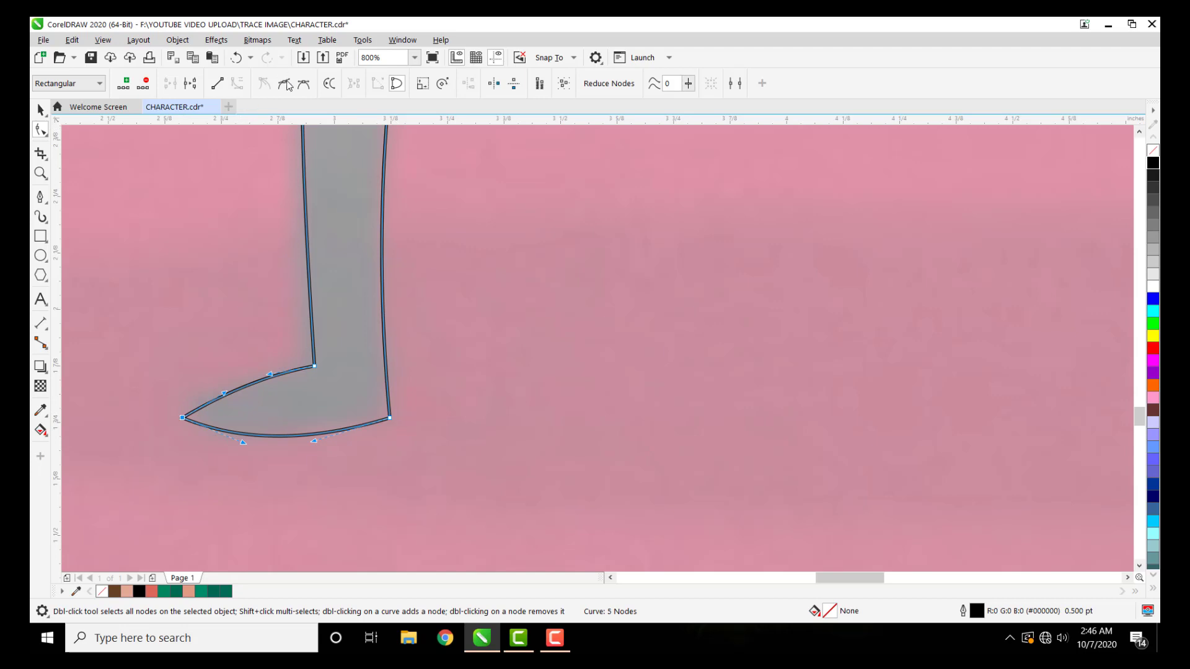
{"action": "left_click", "coordinate": [285, 83]}
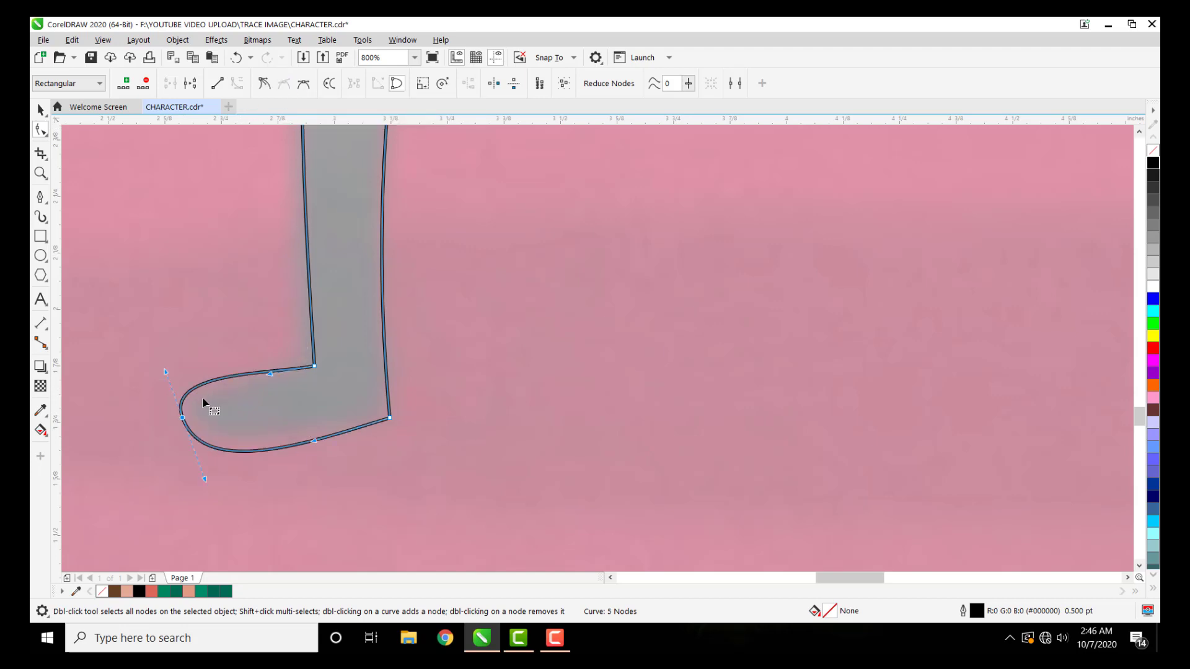
{"action": "left_click_drag", "start_coordinate": [166, 376], "coordinate": [171, 381]}
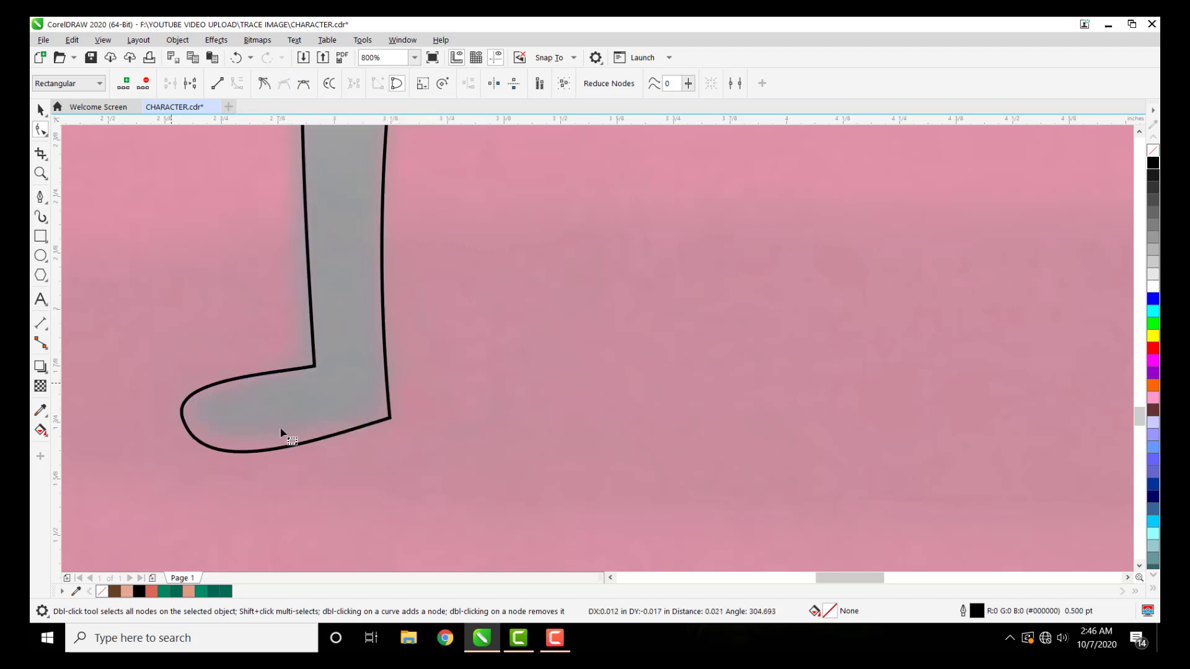
{"action": "scroll", "coordinate": [258, 378], "scroll_direction": "down", "scroll_amount": 4}
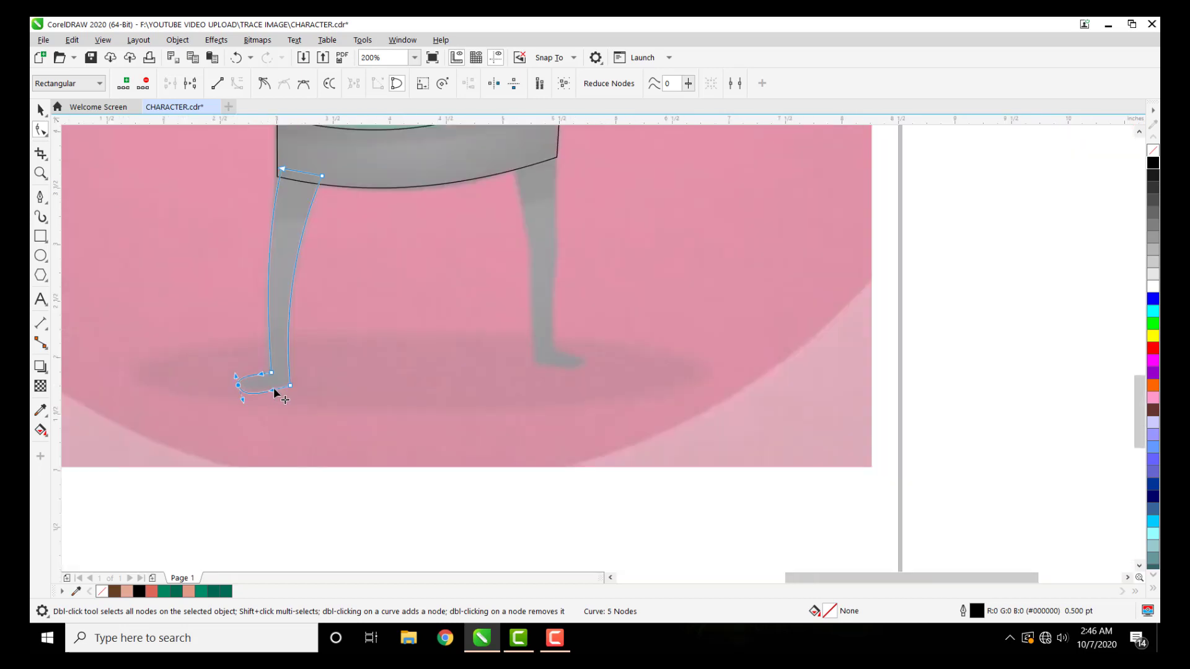
Step: Place a horizontally mirrored copy of the traced leg over the opposite leg, centred at about X 5.45, Y 2.83 inches
{"action": "left_click", "coordinate": [41, 109]}
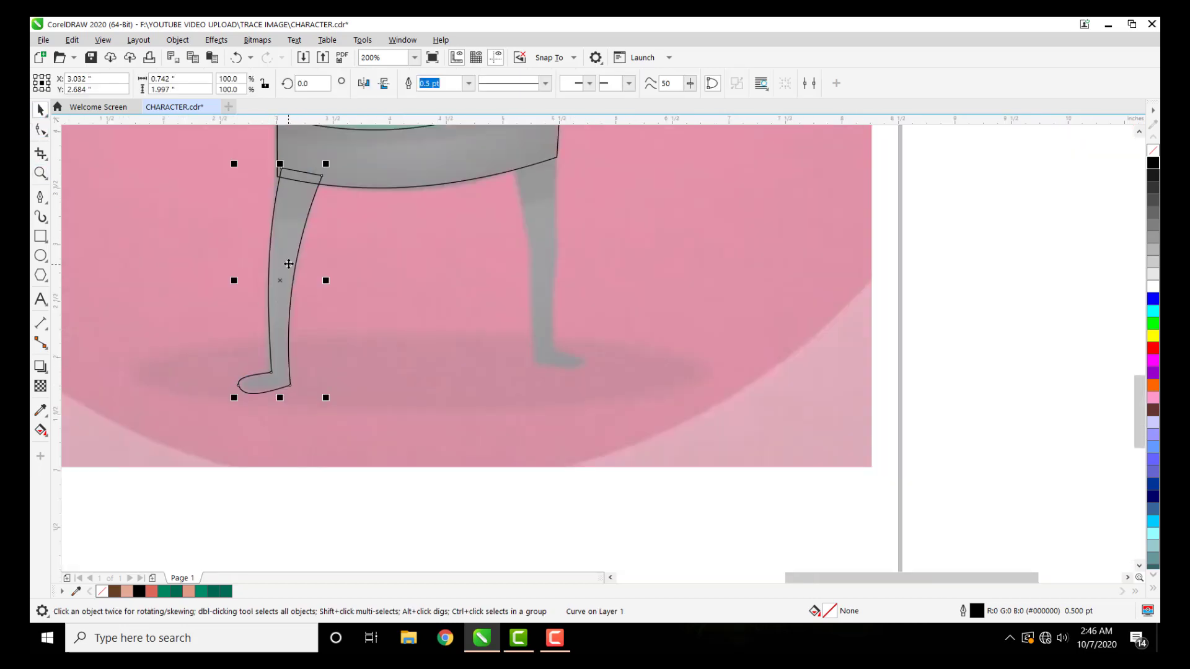
{"action": "left_click_drag", "start_coordinate": [289, 264], "coordinate": [530, 263]}
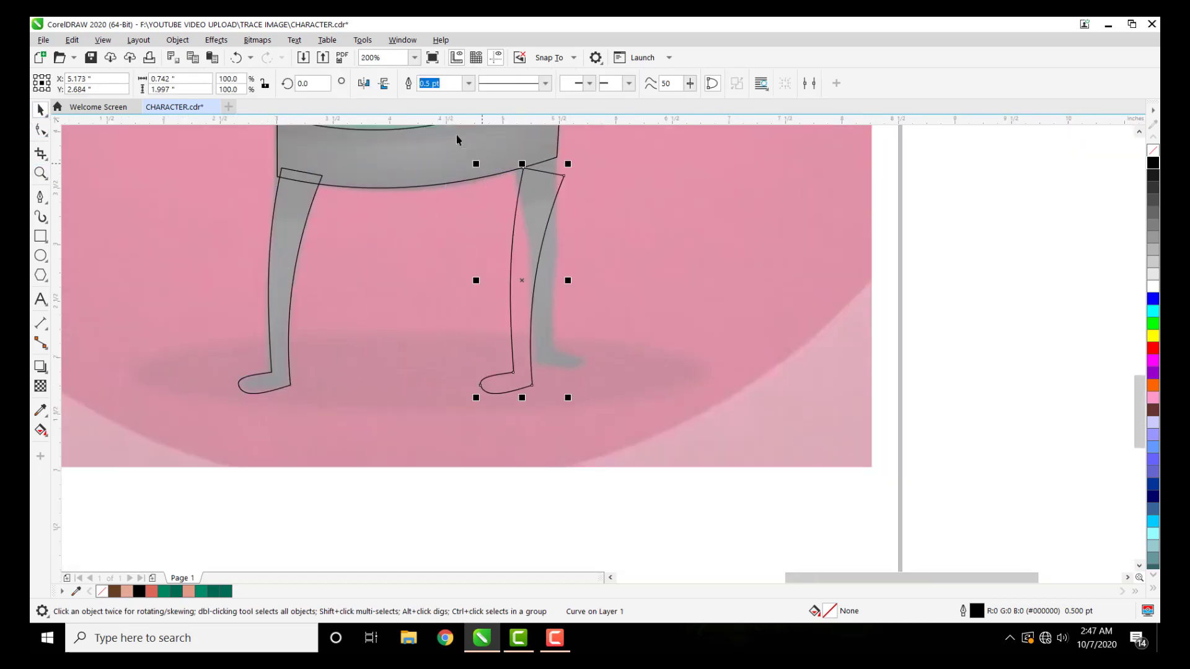
{"action": "left_click", "coordinate": [366, 84]}
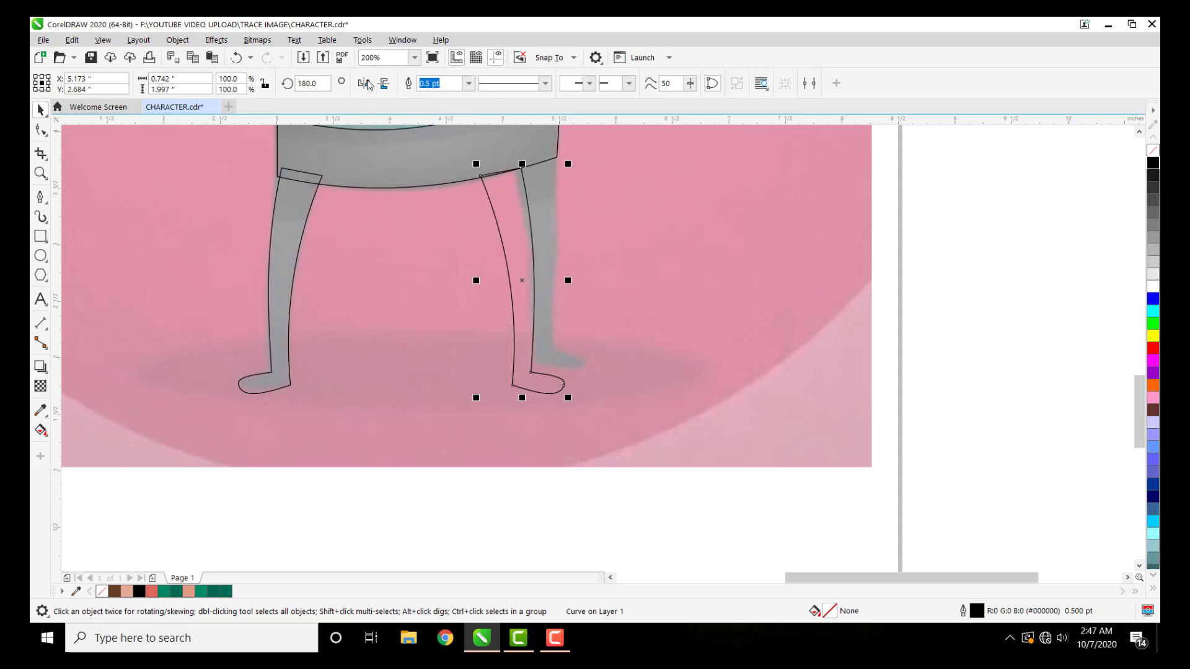
{"action": "left_click_drag", "start_coordinate": [499, 191], "coordinate": [537, 179]}
{"action": "scroll", "coordinate": [380, 318], "scroll_direction": "down", "scroll_amount": 3}
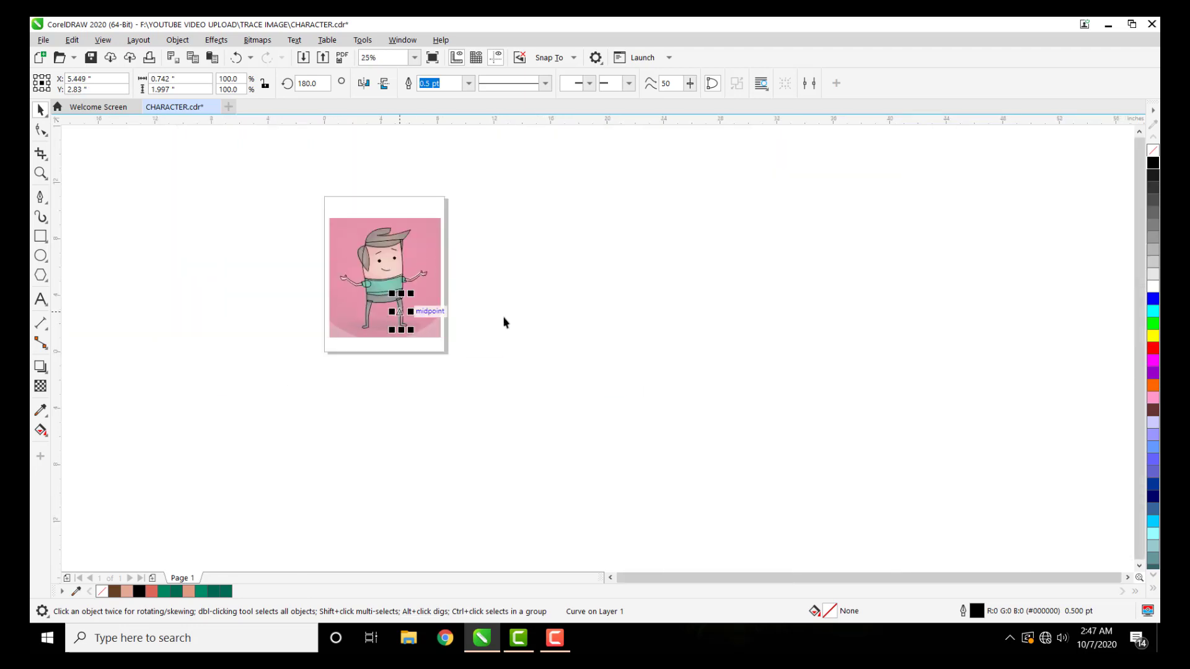
Step: Move all the traced shapes beside the faded image to check the outlines, and undo the move
{"action": "left_click", "coordinate": [467, 339]}
{"action": "scroll", "coordinate": [407, 303], "scroll_direction": "up", "scroll_amount": 1}
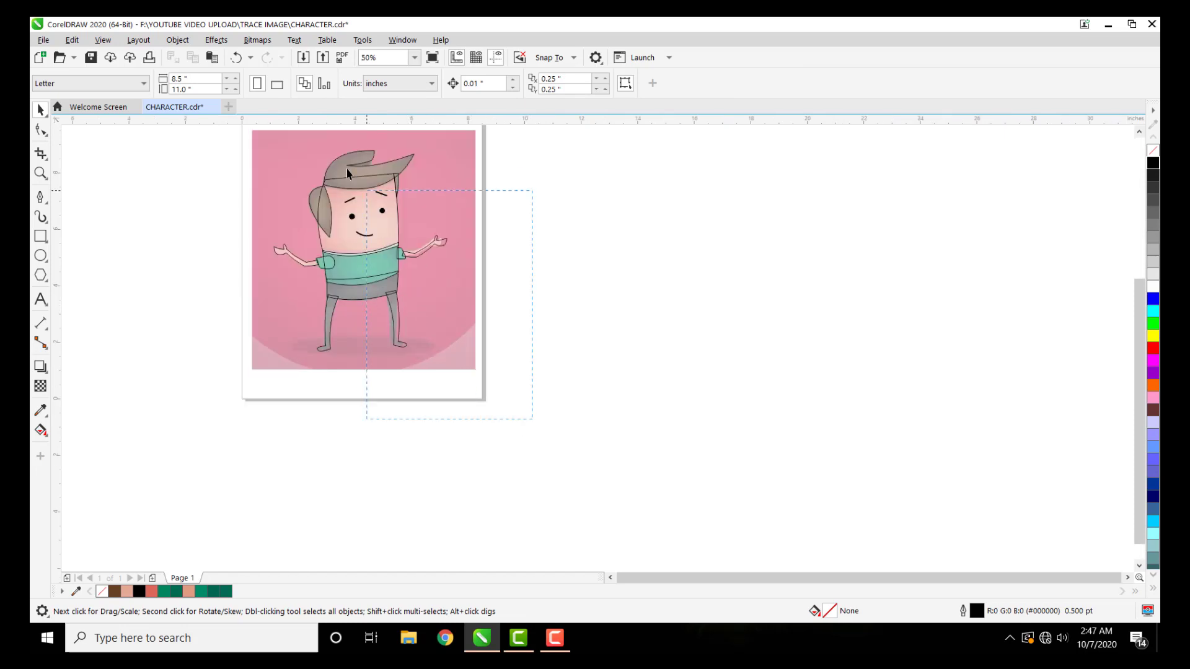
{"action": "left_click_drag", "start_coordinate": [233, 141], "coordinate": [234, 143]}
{"action": "left_click_drag", "start_coordinate": [362, 173], "coordinate": [552, 199]}
{"action": "key", "text": "ctrl+z"}
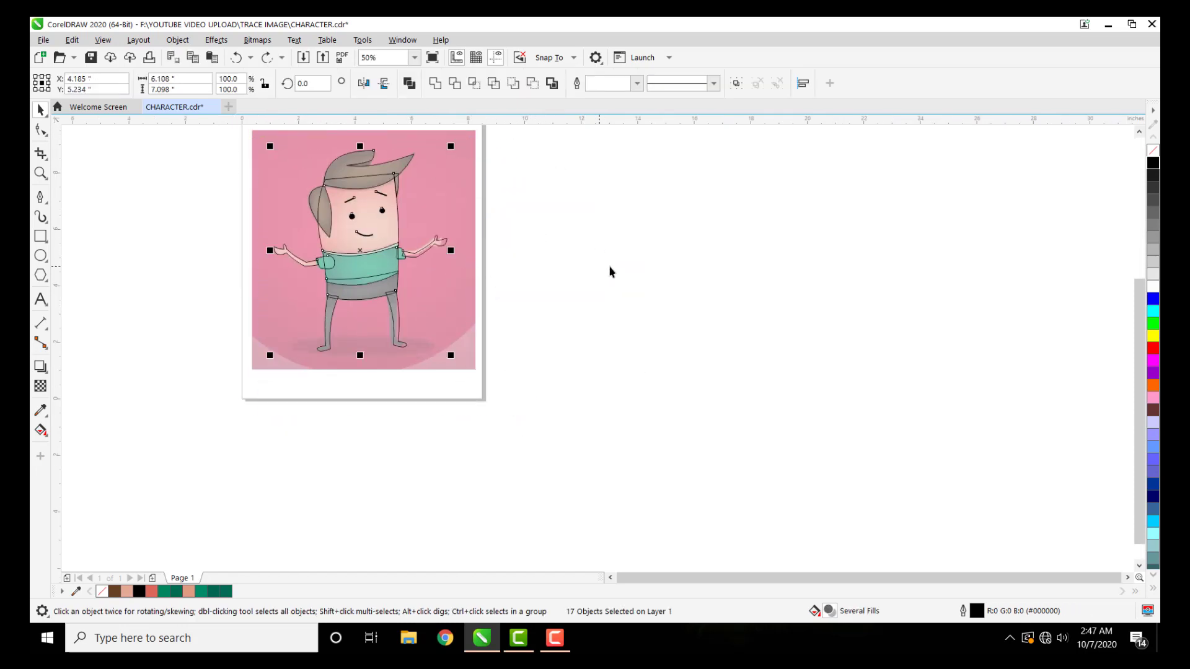
{"action": "left_click", "coordinate": [608, 269]}
{"action": "scroll", "coordinate": [357, 152], "scroll_direction": "up", "scroll_amount": 2}
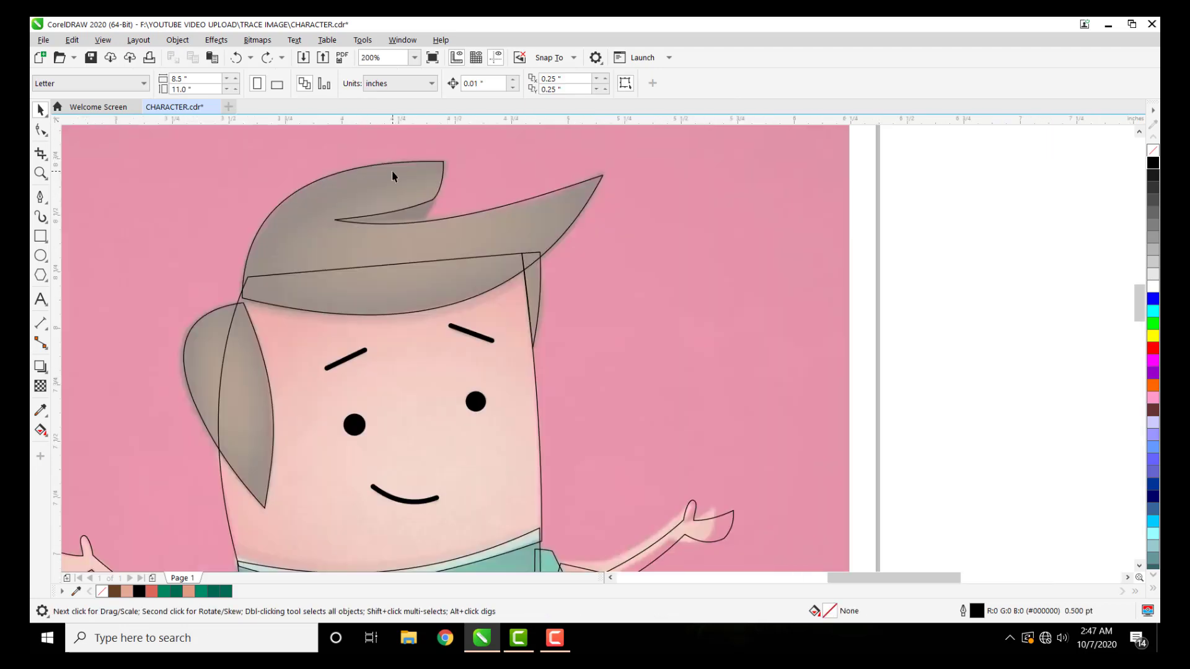
Step: Draw a straight freehand line about 0.14 in wide and 0.27 in high across the open notch in the character's top hair
{"action": "scroll", "coordinate": [392, 169], "scroll_direction": "up", "scroll_amount": 1}
{"action": "left_click", "coordinate": [41, 197]}
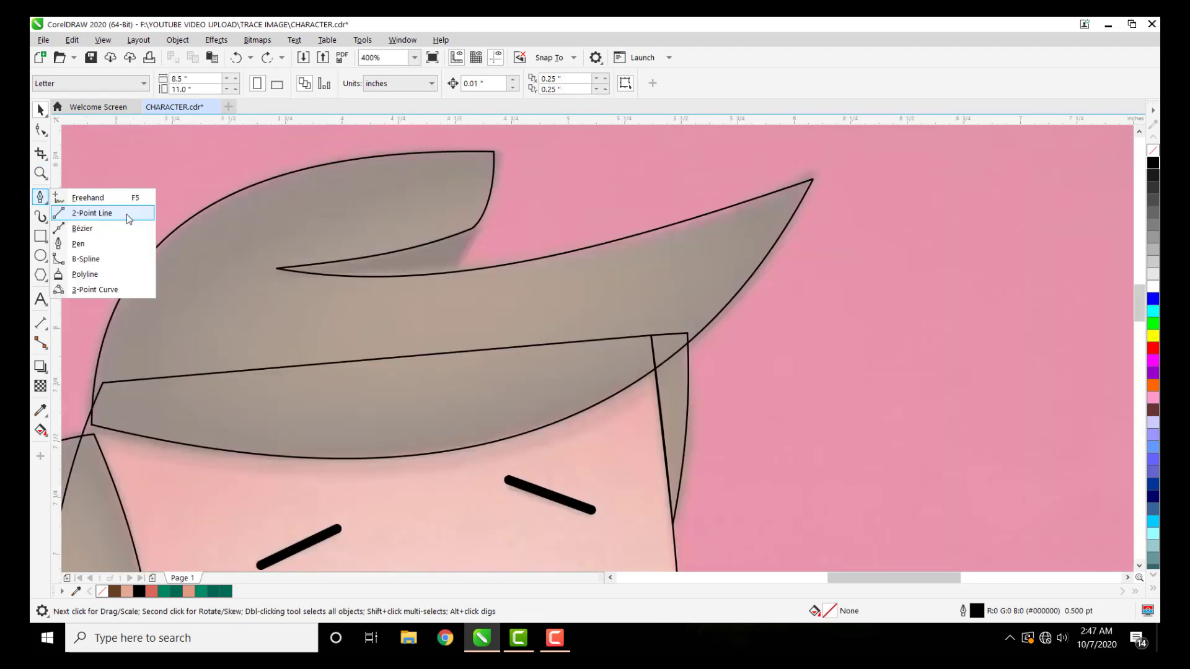
{"action": "left_click", "coordinate": [107, 198]}
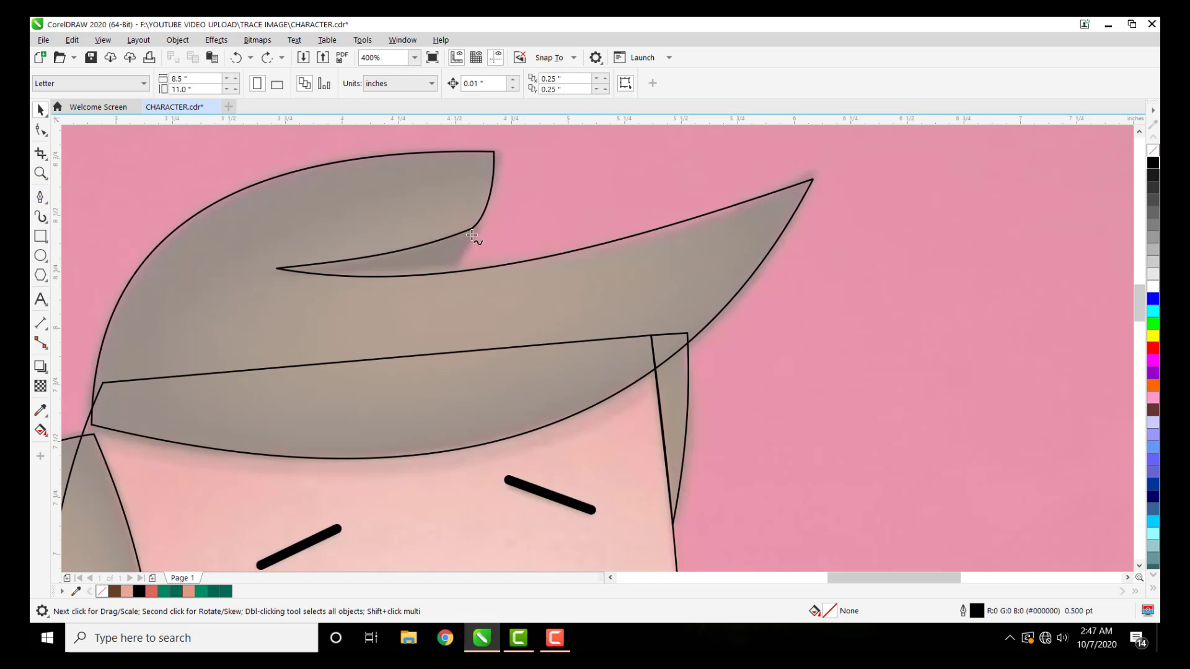
{"action": "left_click", "coordinate": [474, 221]}
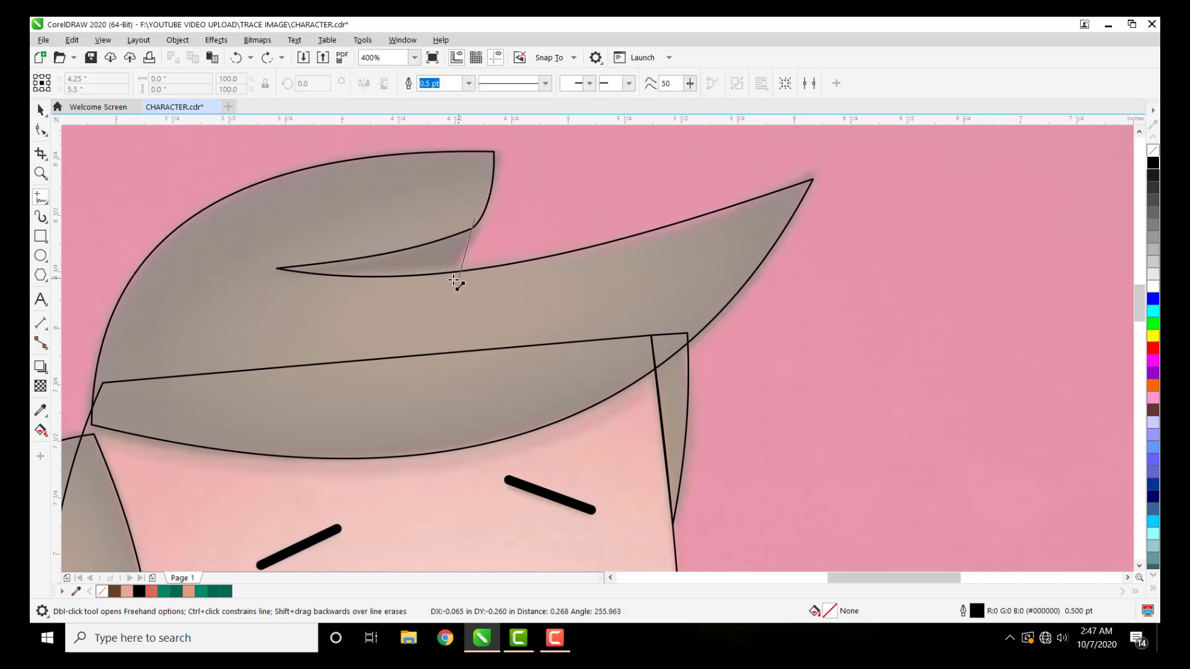
{"action": "left_click", "coordinate": [447, 282]}
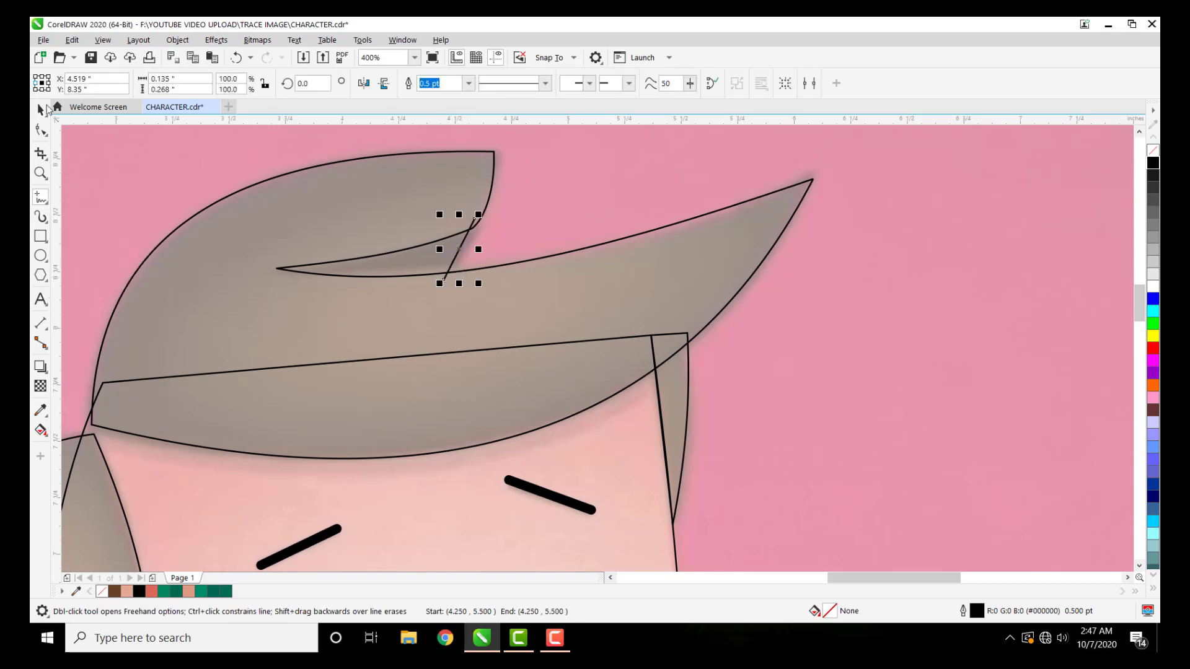
Step: Adjust the new line's end nodes and convert it to a curve bowed along the edge of the dark hair notch
{"action": "left_click", "coordinate": [40, 129]}
{"action": "scroll", "coordinate": [478, 214], "scroll_direction": "up", "scroll_amount": 2}
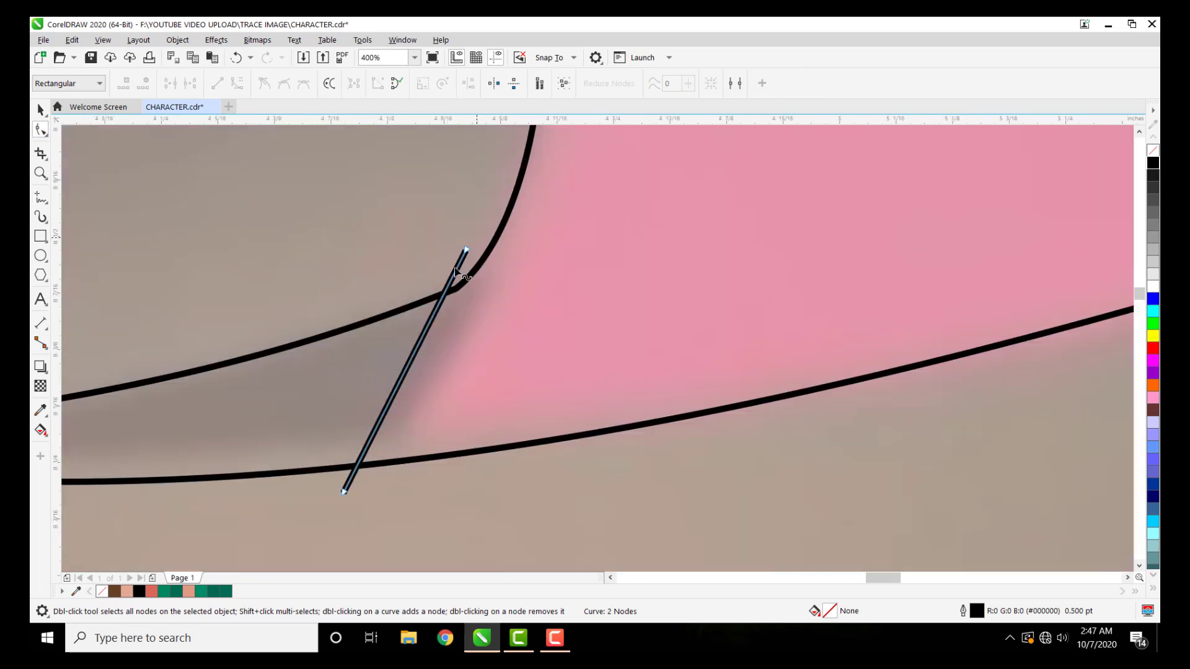
{"action": "left_click_drag", "start_coordinate": [466, 251], "coordinate": [477, 259]}
{"action": "left_click_drag", "start_coordinate": [443, 343], "coordinate": [444, 344]}
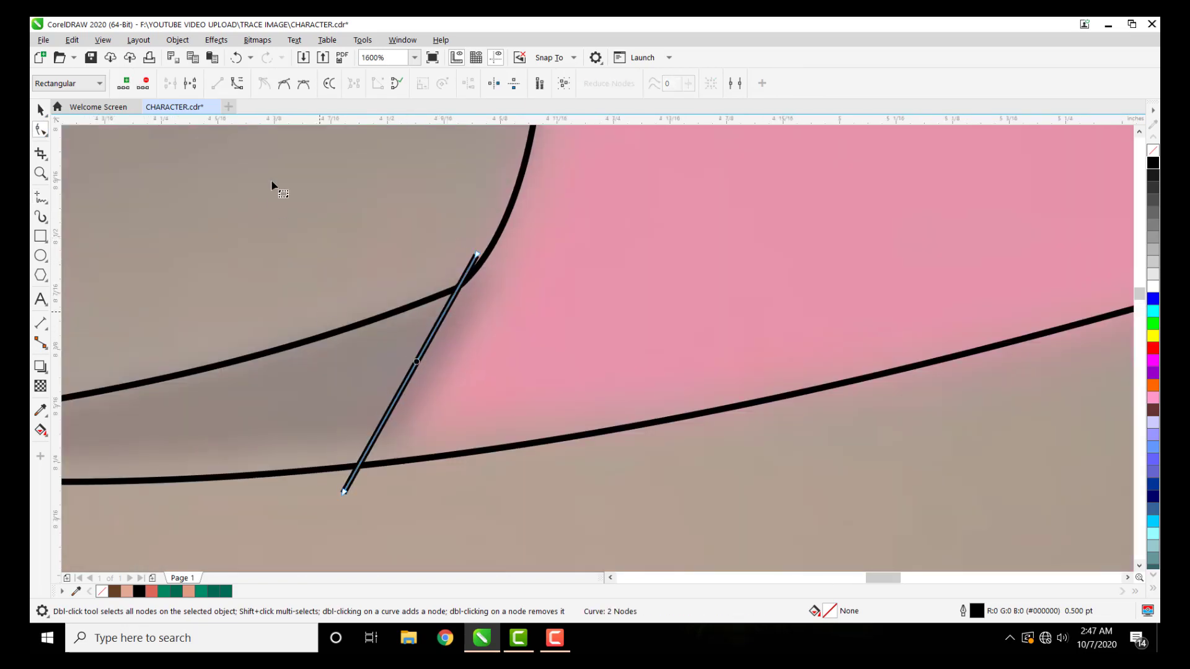
{"action": "left_click", "coordinate": [237, 84]}
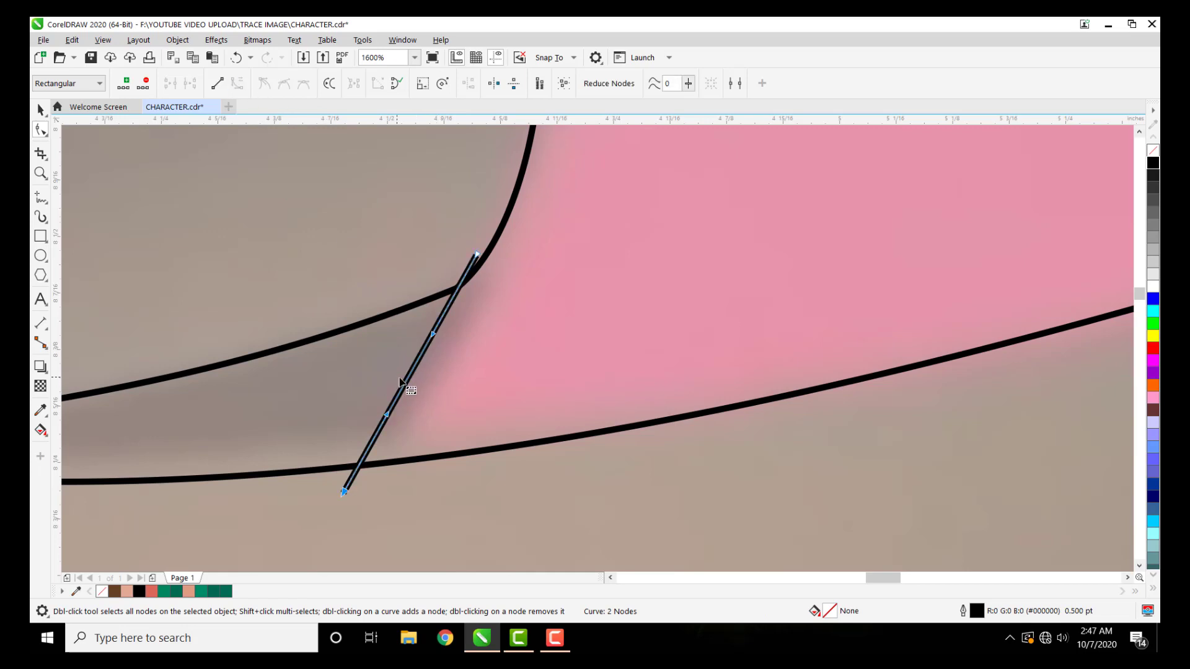
{"action": "left_click_drag", "start_coordinate": [407, 383], "coordinate": [421, 393]}
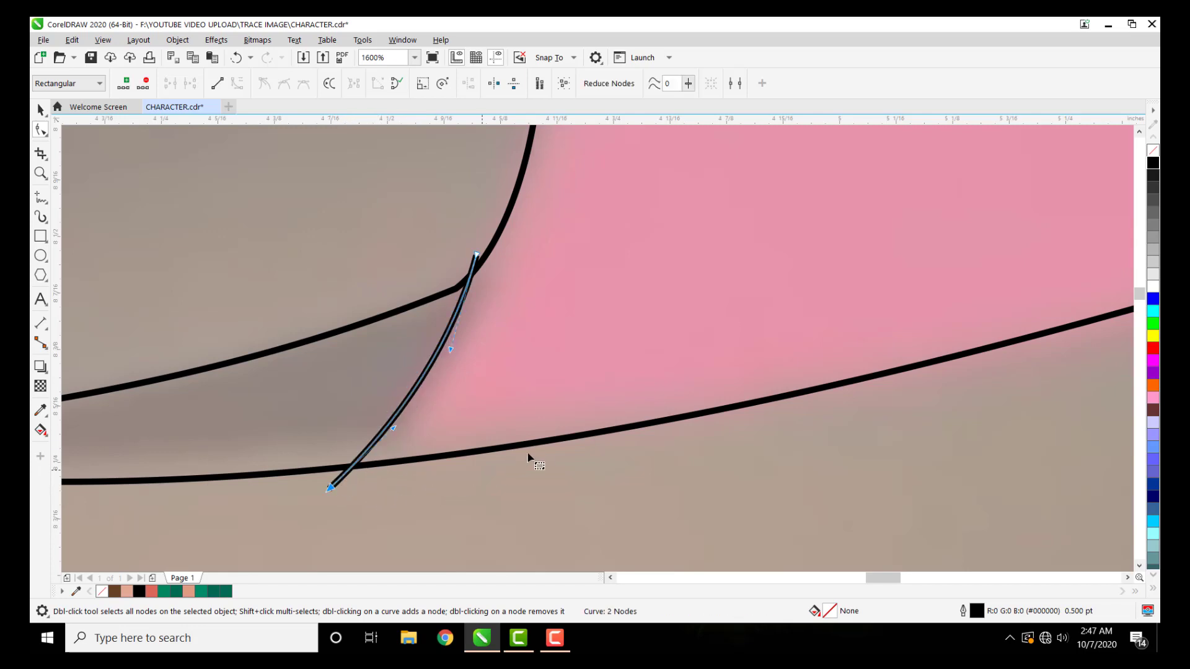
Step: Smart Fill the enclosed hair notch with a blue-grey shape and a 1.0 pt outline
{"action": "scroll", "coordinate": [533, 449], "scroll_direction": "down", "scroll_amount": 2}
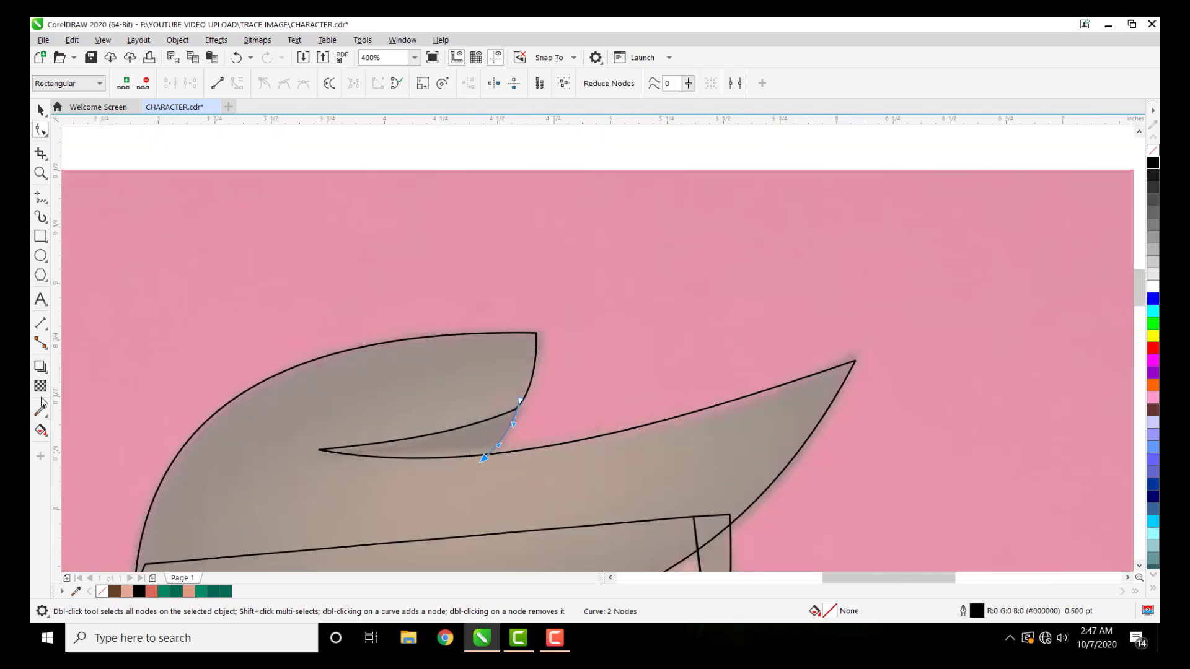
{"action": "left_click", "coordinate": [45, 434]}
{"action": "left_click", "coordinate": [93, 448]}
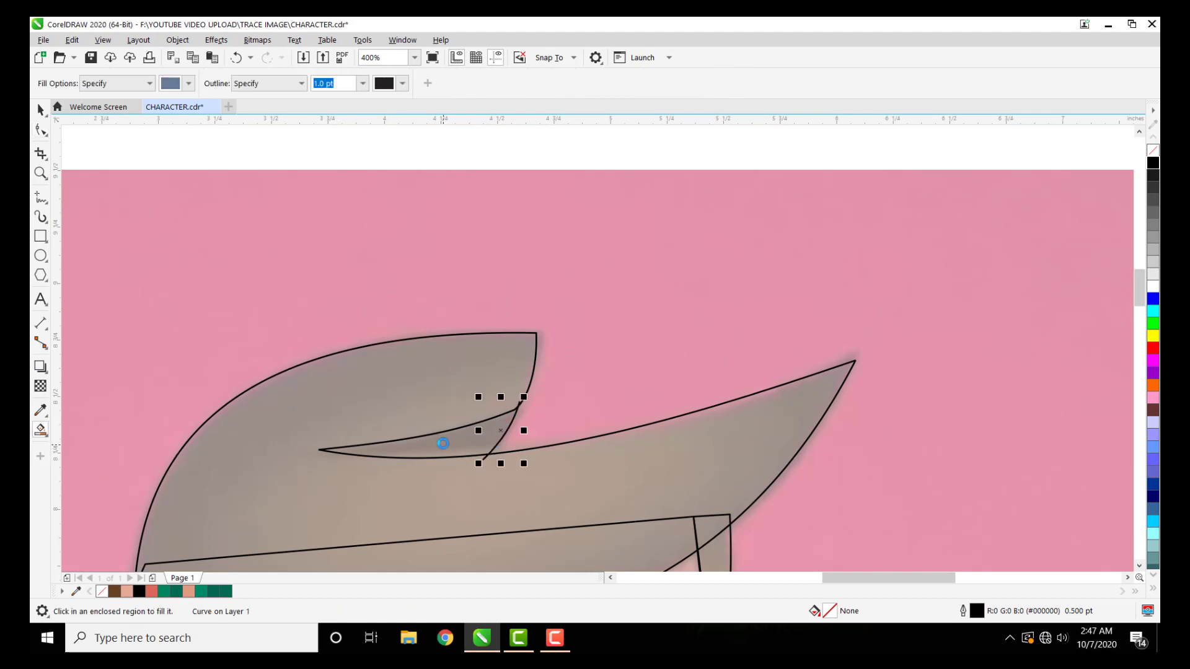
{"action": "left_click", "coordinate": [441, 444]}
{"action": "left_click", "coordinate": [41, 109]}
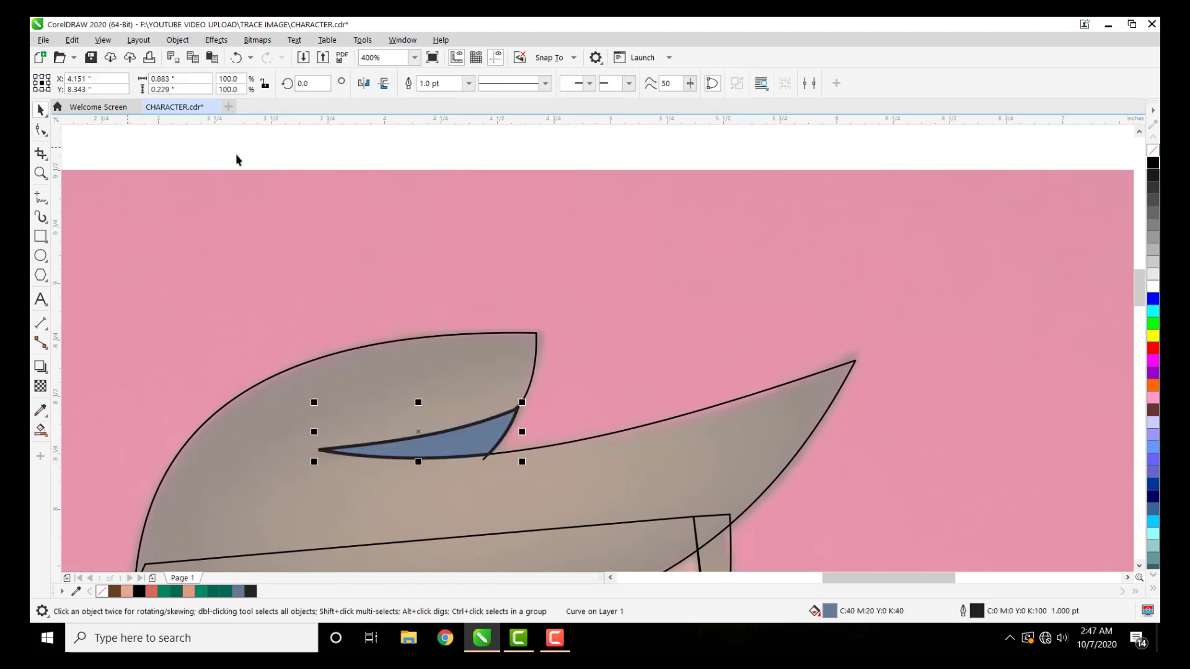
Step: Delete the short helper curve that closed off the hair notch, keeping the filled shape in place
{"action": "left_click", "coordinate": [235, 155]}
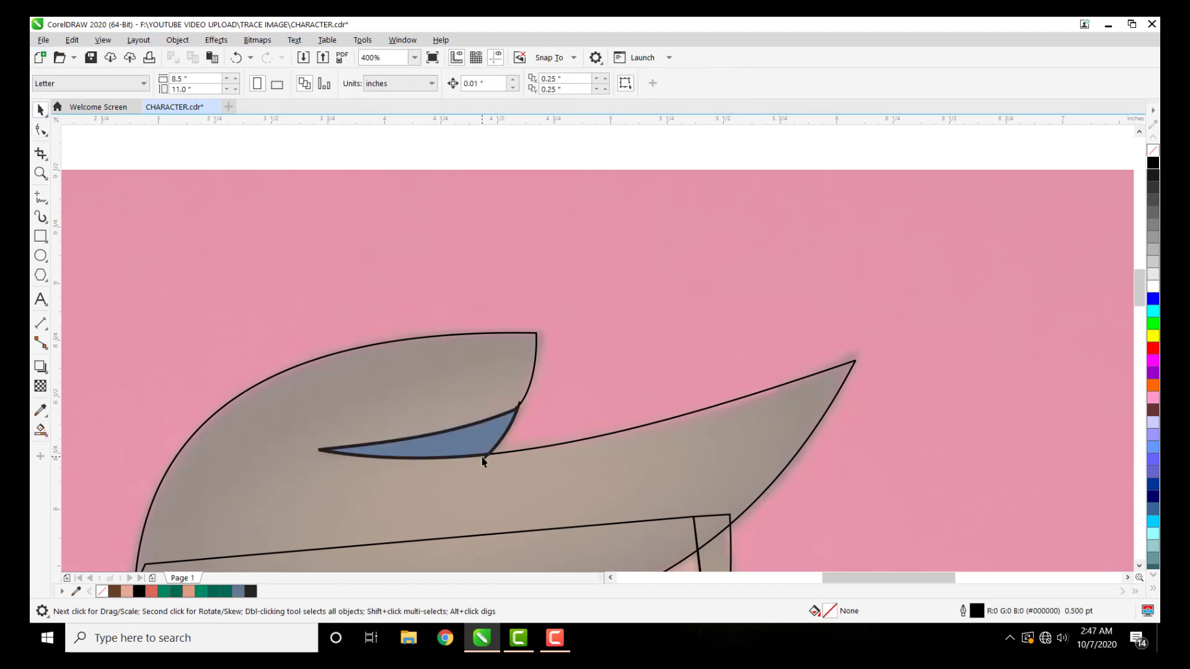
{"action": "left_click_drag", "start_coordinate": [483, 462], "coordinate": [541, 375]}
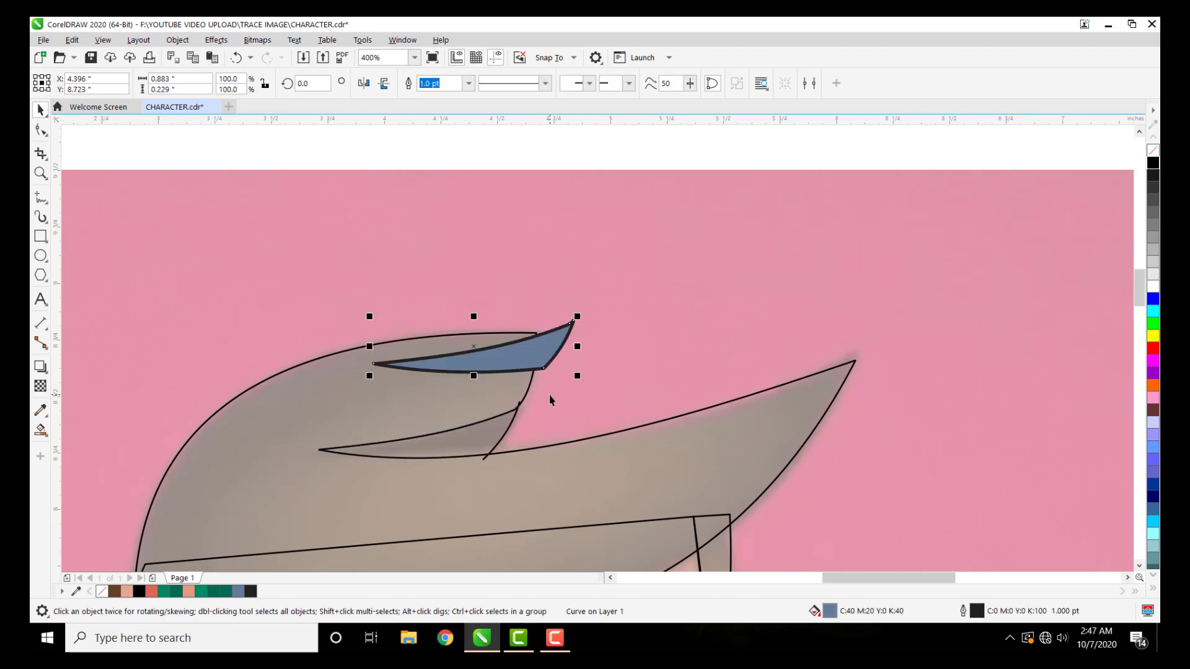
{"action": "key", "text": "ctrl+z"}
{"action": "left_click", "coordinate": [485, 460]}
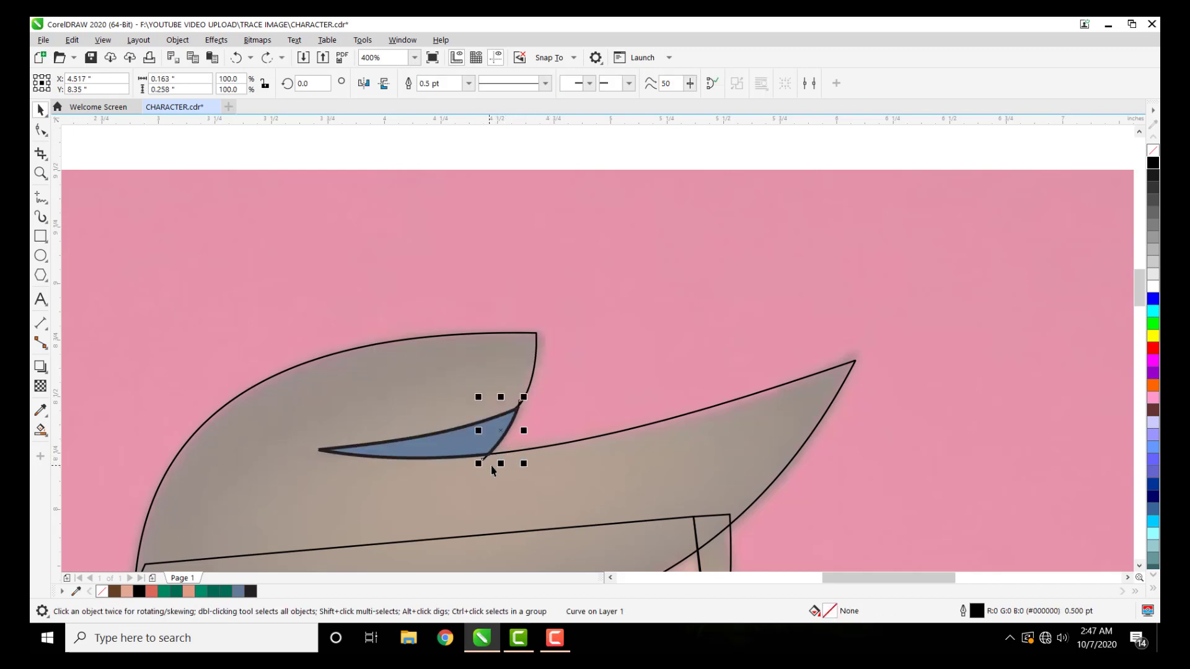
{"action": "left_click", "coordinate": [466, 396]}
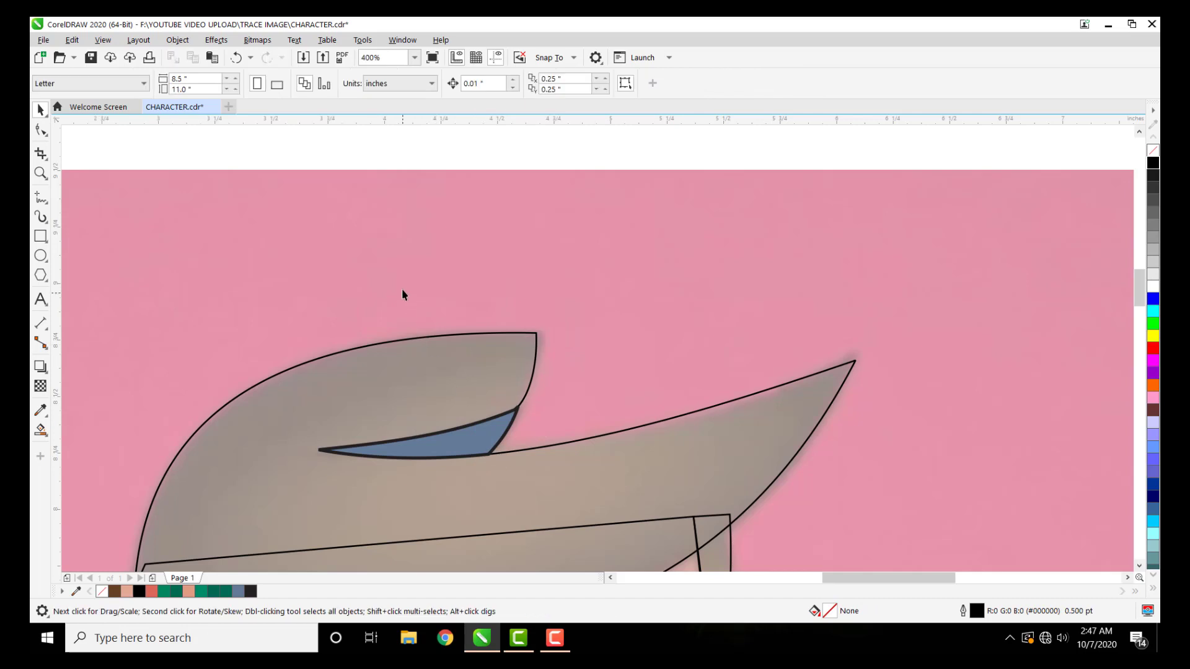
Step: Select all the traced character outlines and move them off the reference picture onto the empty area to its right
{"action": "scroll", "coordinate": [403, 290], "scroll_direction": "down", "scroll_amount": 3}
{"action": "scroll", "coordinate": [403, 289], "scroll_direction": "down", "scroll_amount": 2}
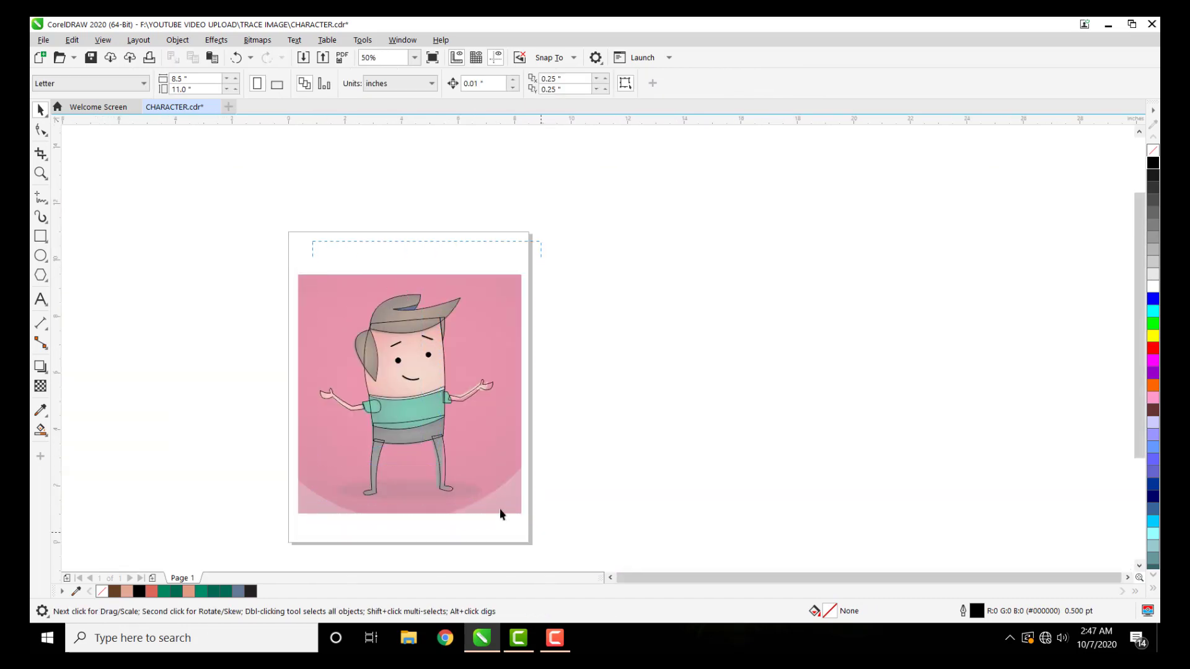
{"action": "key", "text": "ctrl+a"}
{"action": "left_click_drag", "start_coordinate": [411, 418], "coordinate": [618, 419]}
Step: Unlock the reference bitmap and remove its transparency so its original colours can be sampled
{"action": "left_click", "coordinate": [430, 399]}
{"action": "right_click", "coordinate": [426, 397]}
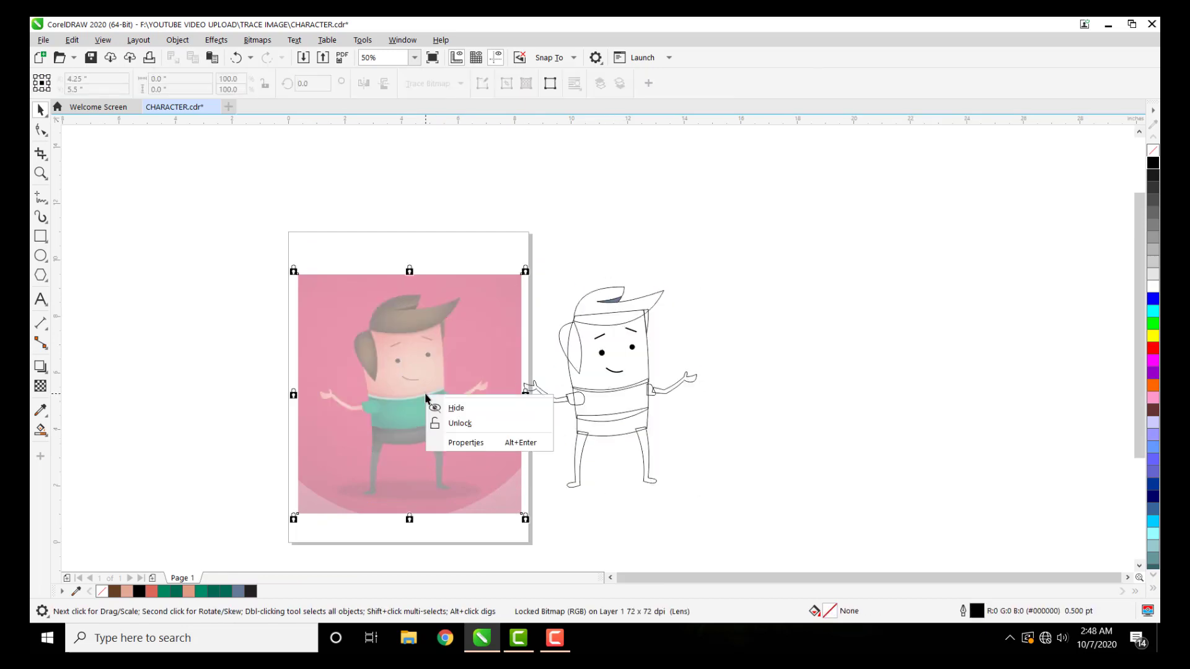
{"action": "left_click", "coordinate": [468, 423]}
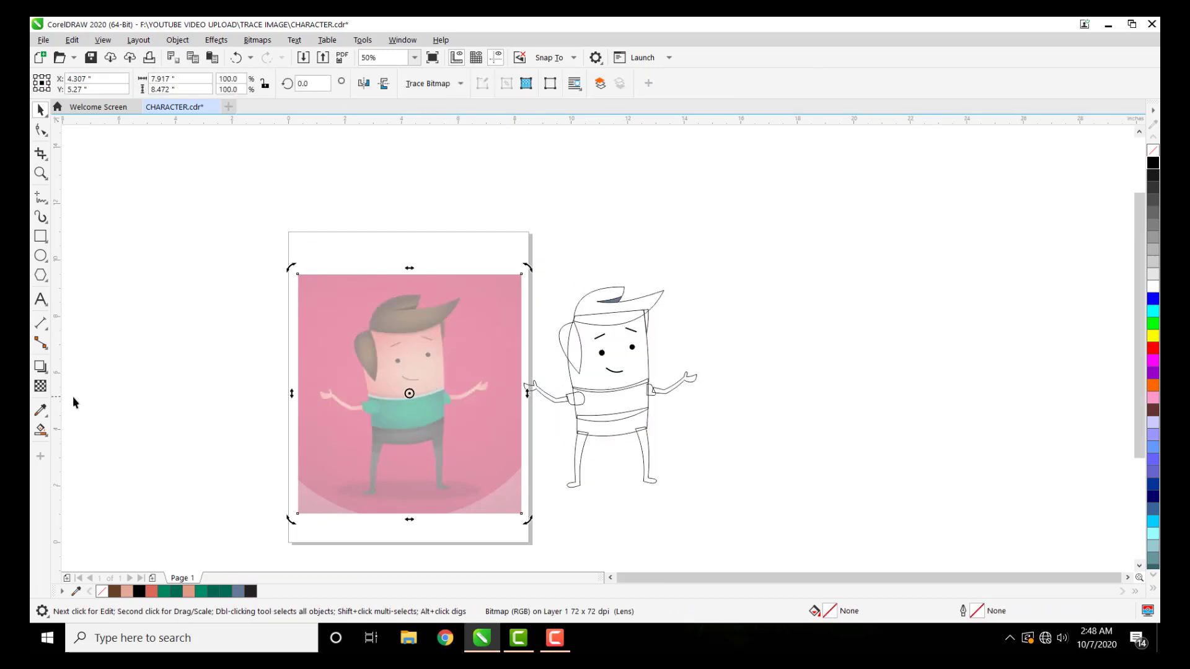
{"action": "left_click", "coordinate": [39, 386]}
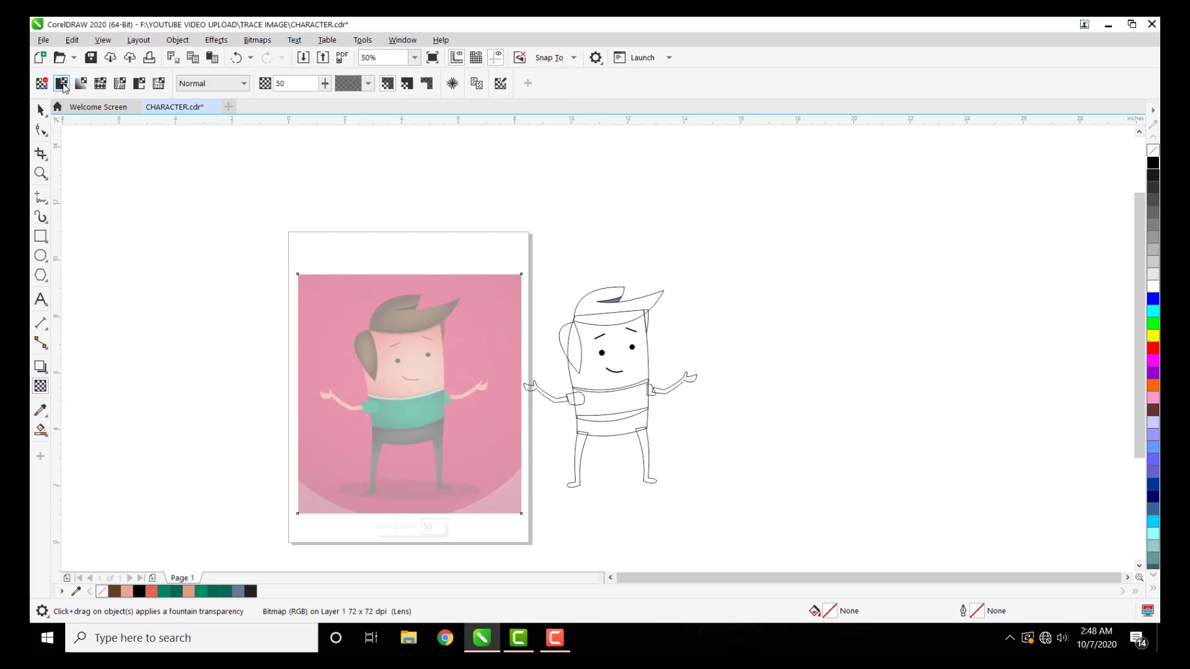
{"action": "left_click", "coordinate": [43, 83]}
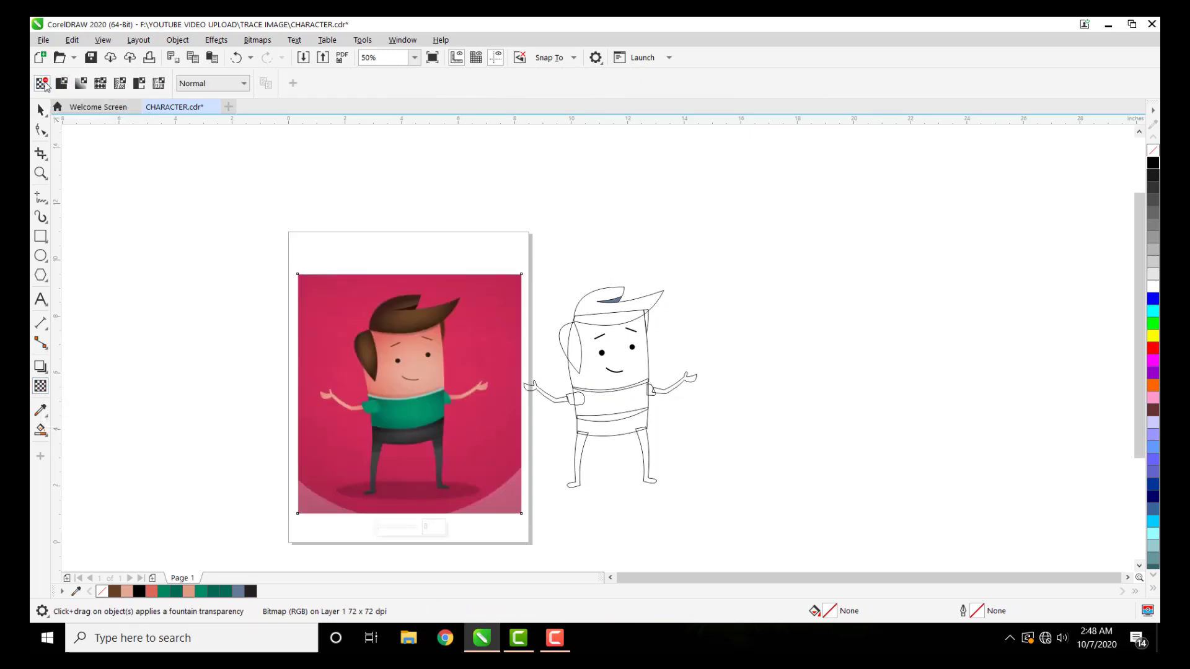
{"action": "left_click", "coordinate": [40, 110]}
{"action": "left_click", "coordinate": [93, 291]}
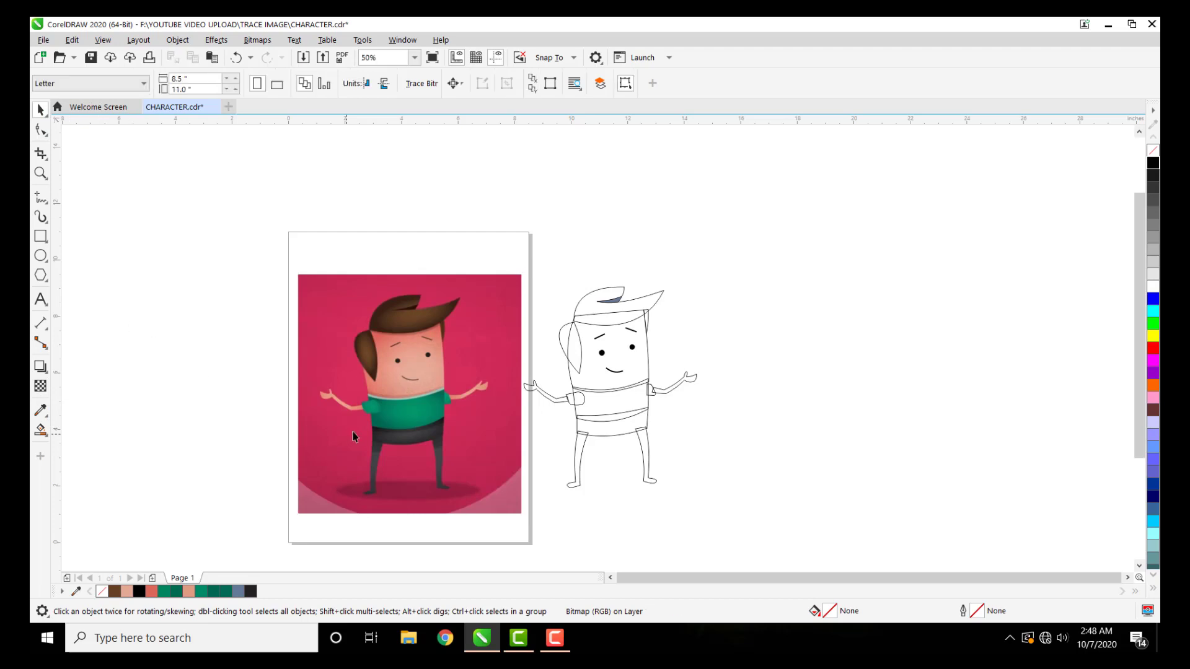
Step: Sample the dark brown from the picture's hair and apply it to the traced top hair, side hair and sideburn
{"action": "scroll", "coordinate": [492, 425], "scroll_direction": "up", "scroll_amount": 1}
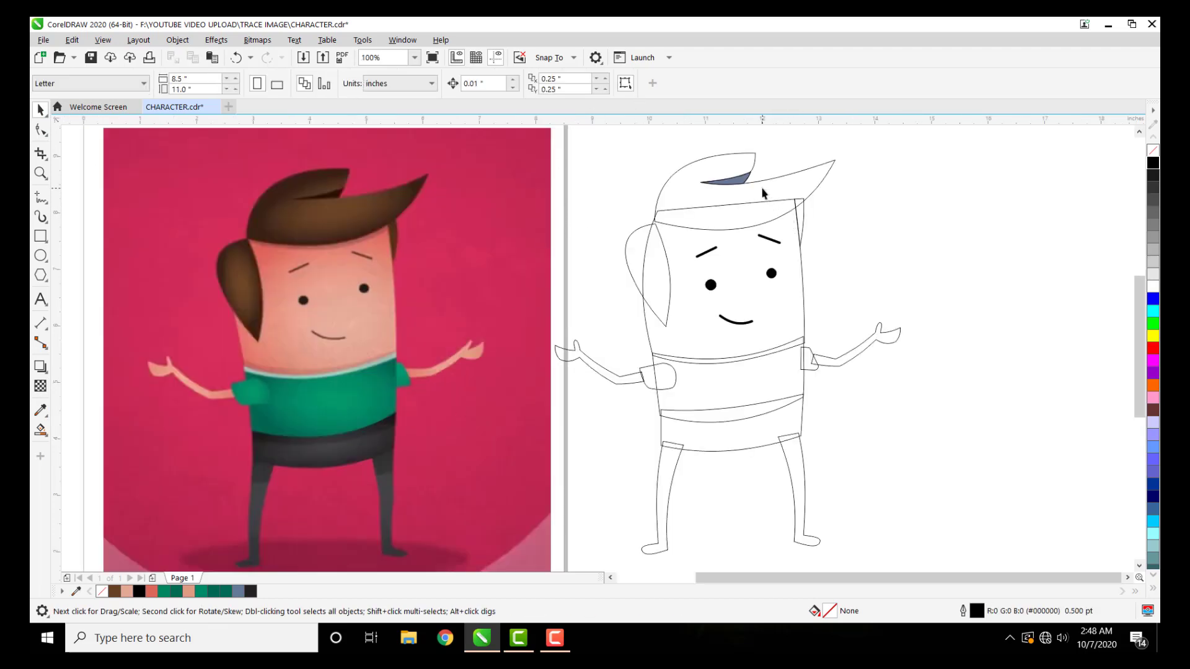
{"action": "left_click", "coordinate": [44, 413]}
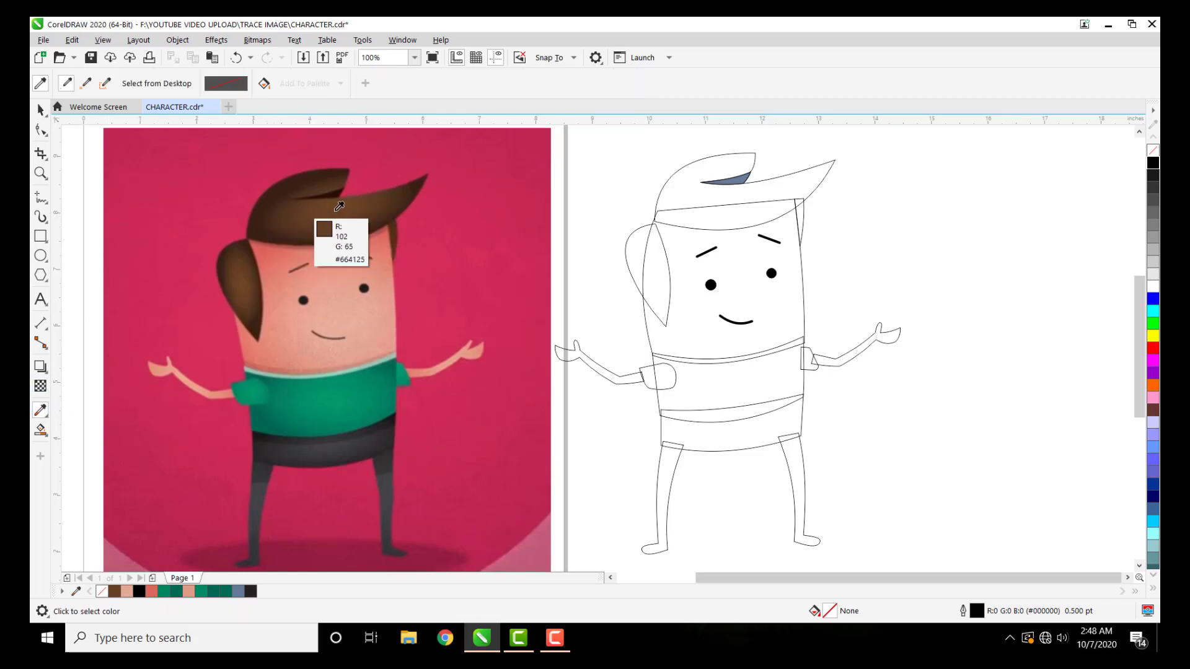
{"action": "left_click", "coordinate": [389, 202]}
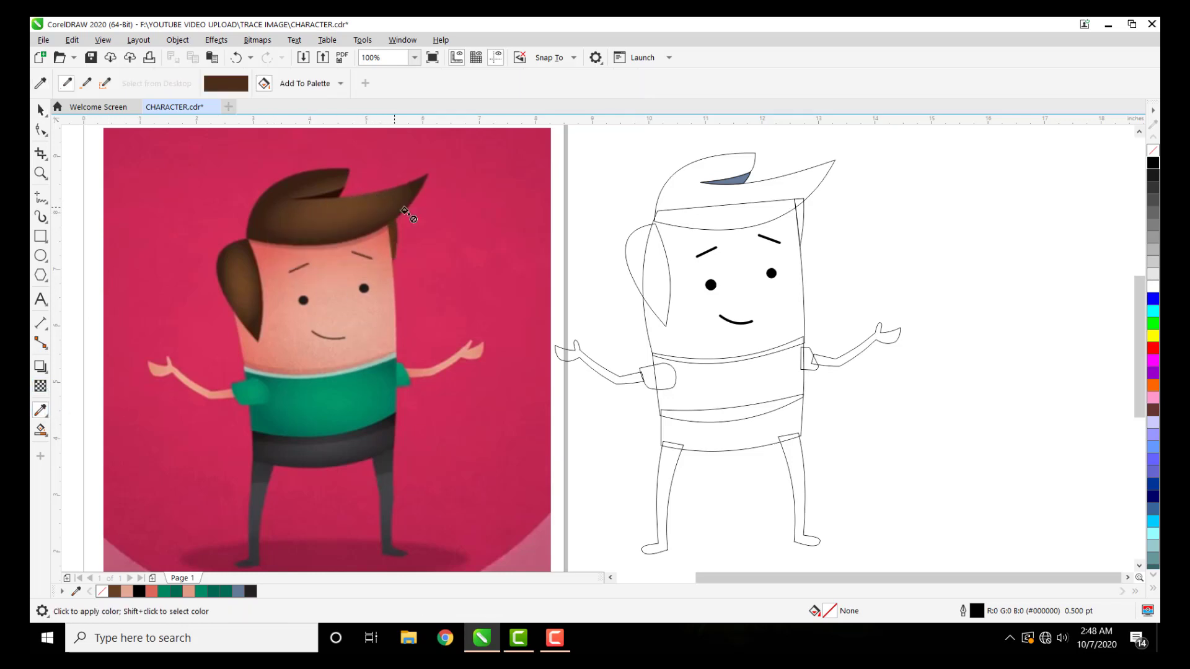
{"action": "left_click", "coordinate": [682, 191]}
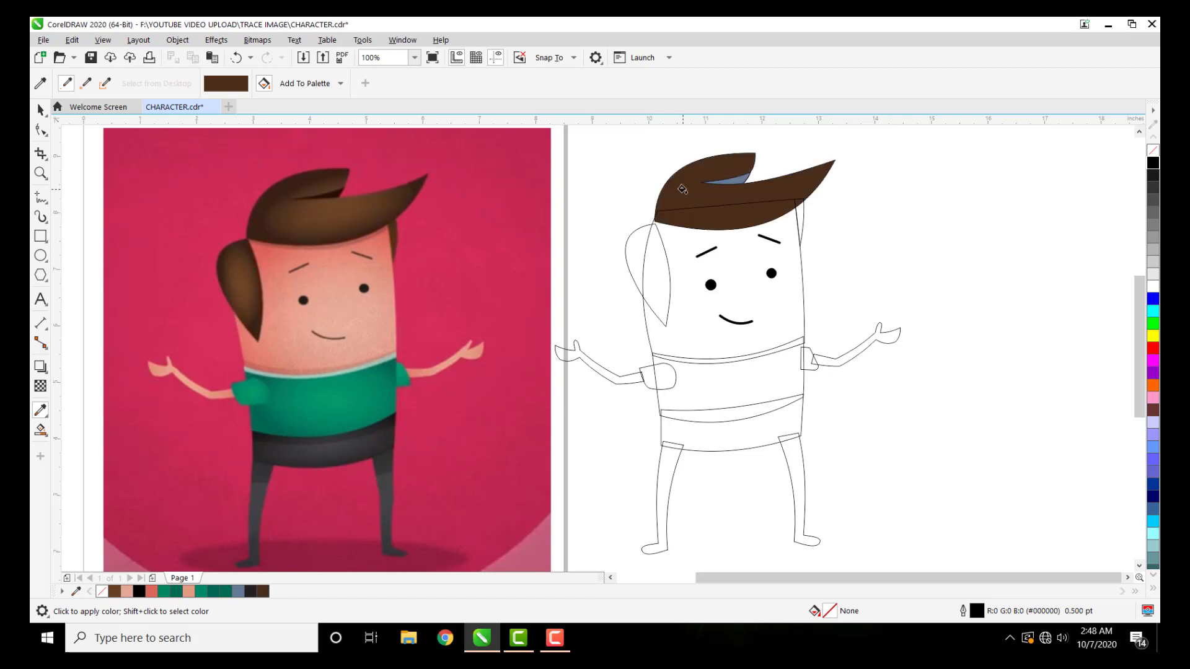
{"action": "left_click", "coordinate": [637, 258]}
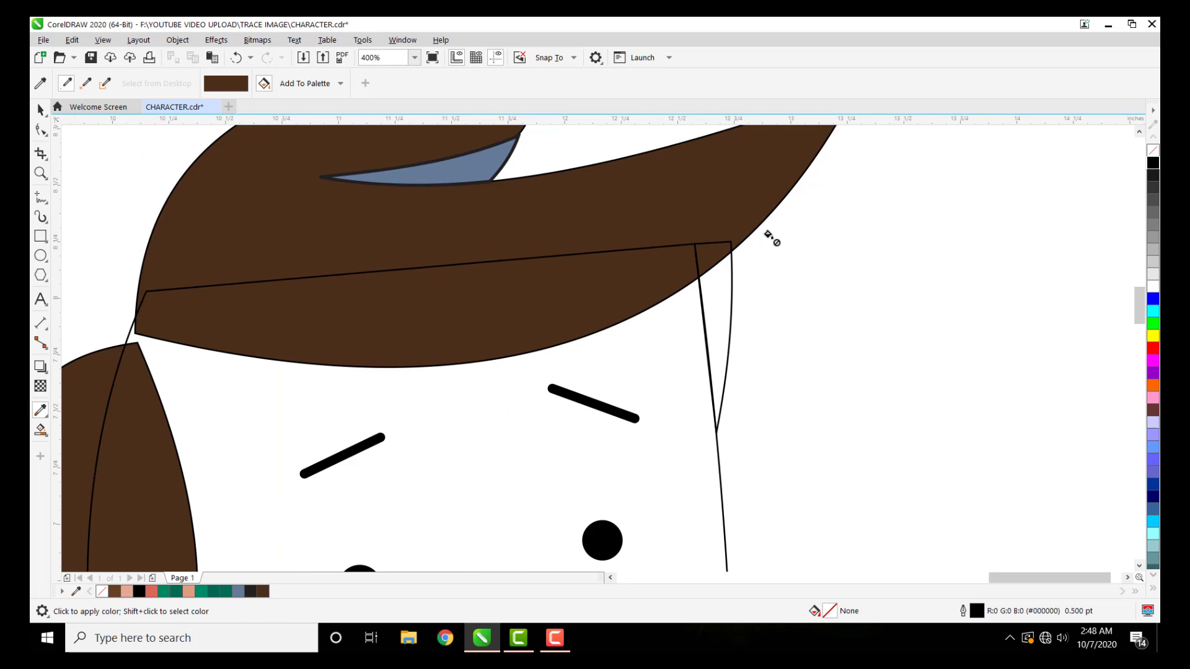
{"action": "left_click", "coordinate": [719, 313]}
{"action": "scroll", "coordinate": [649, 335], "scroll_direction": "down", "scroll_amount": 3}
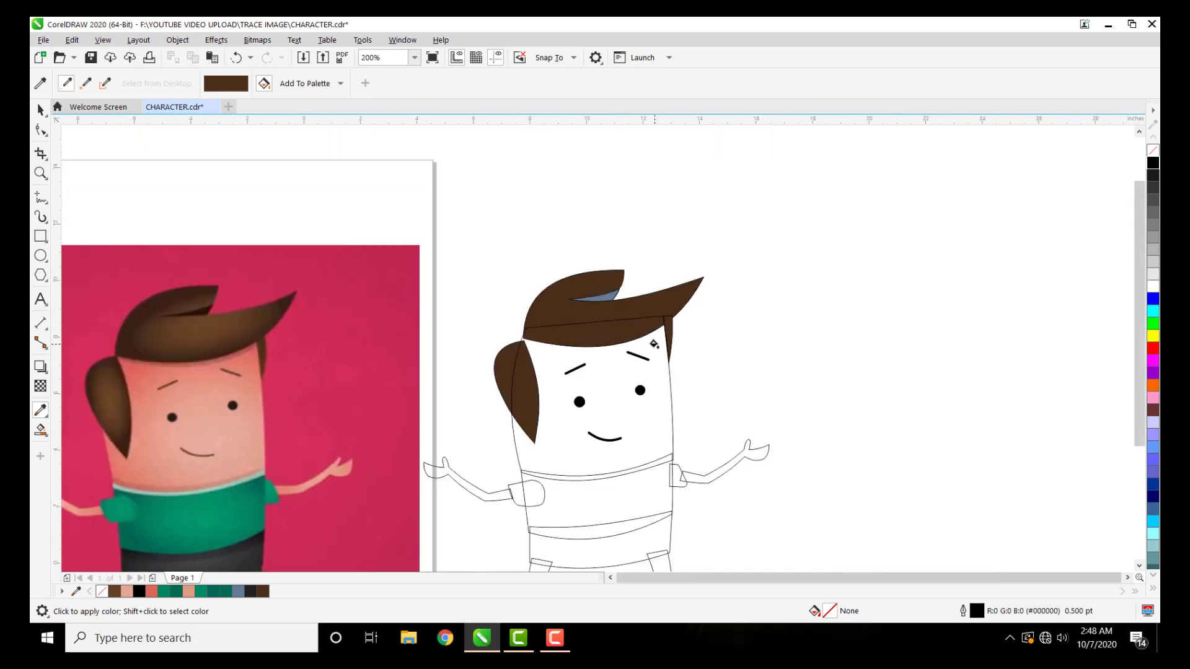
Step: Sample the skin tone from the picture's face and fill the traced face with it
{"action": "scroll", "coordinate": [453, 420], "scroll_direction": "up", "scroll_amount": 1}
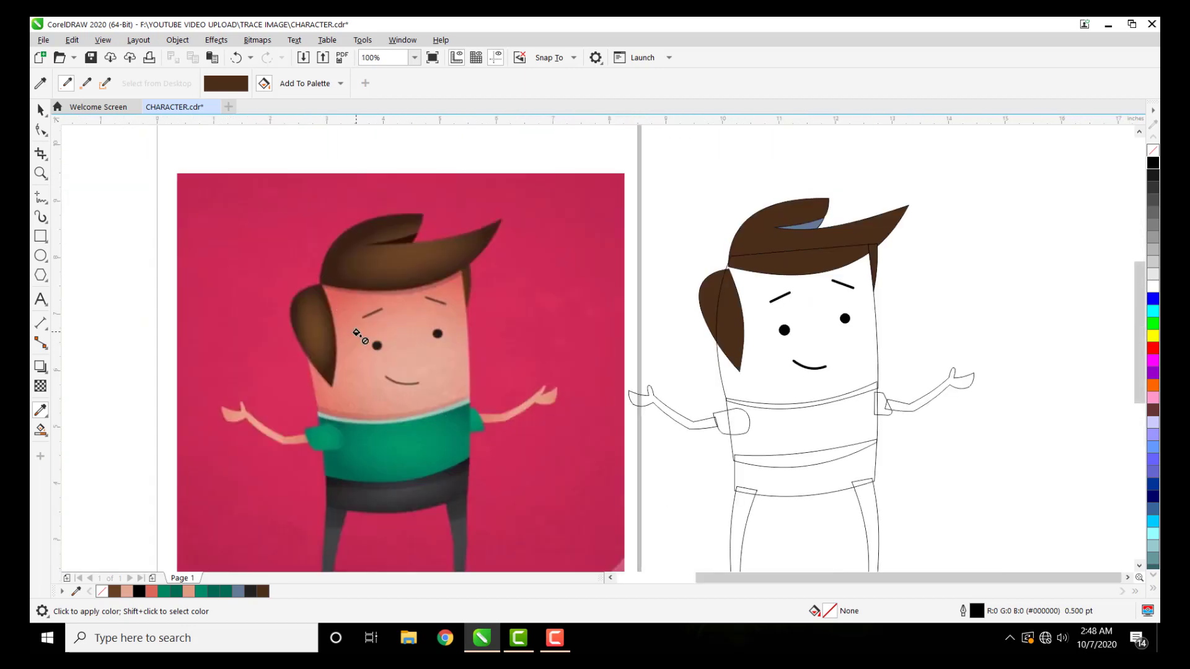
{"action": "key", "text": "i"}
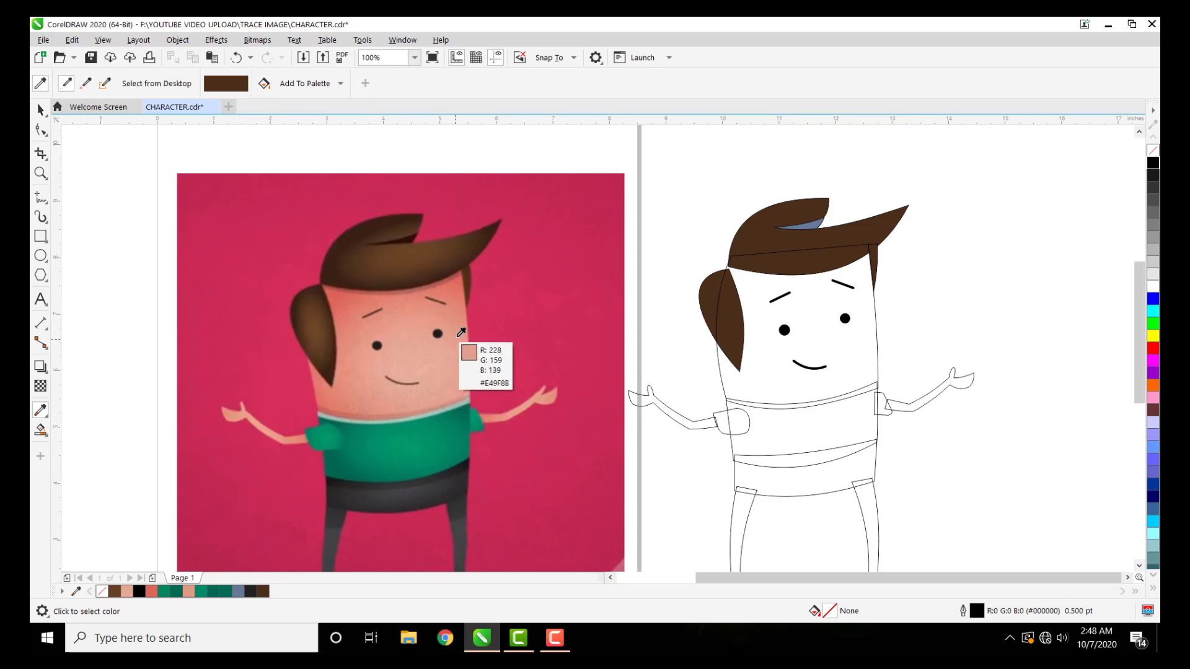
{"action": "left_click", "coordinate": [462, 345]}
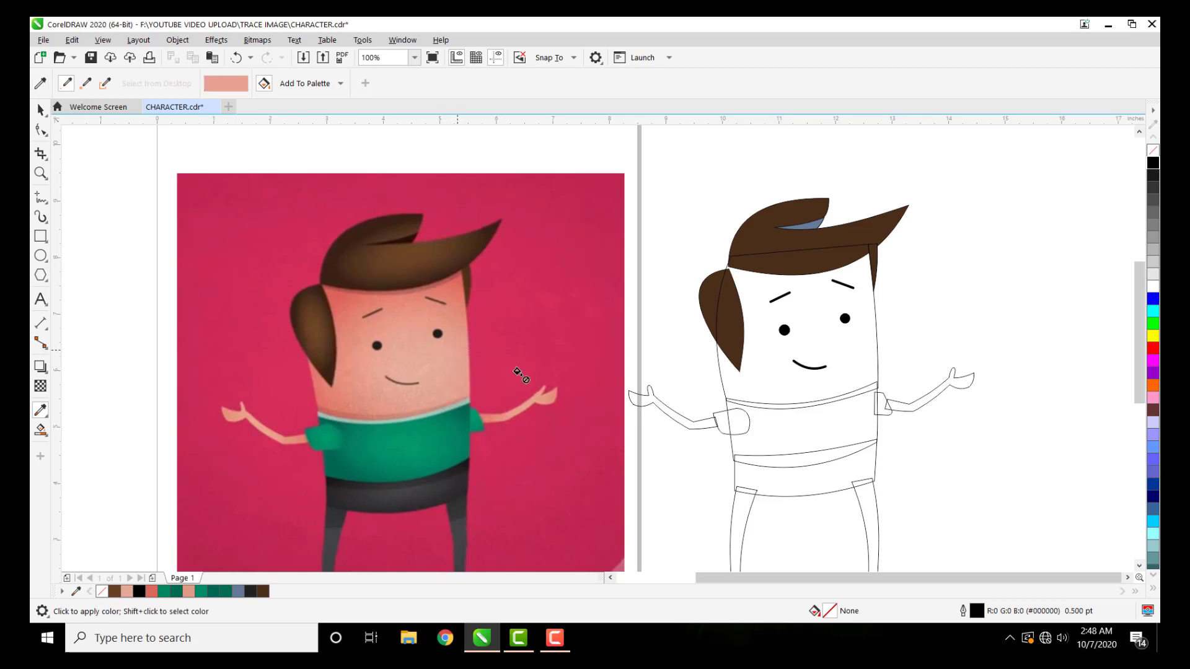
{"action": "left_click", "coordinate": [760, 383]}
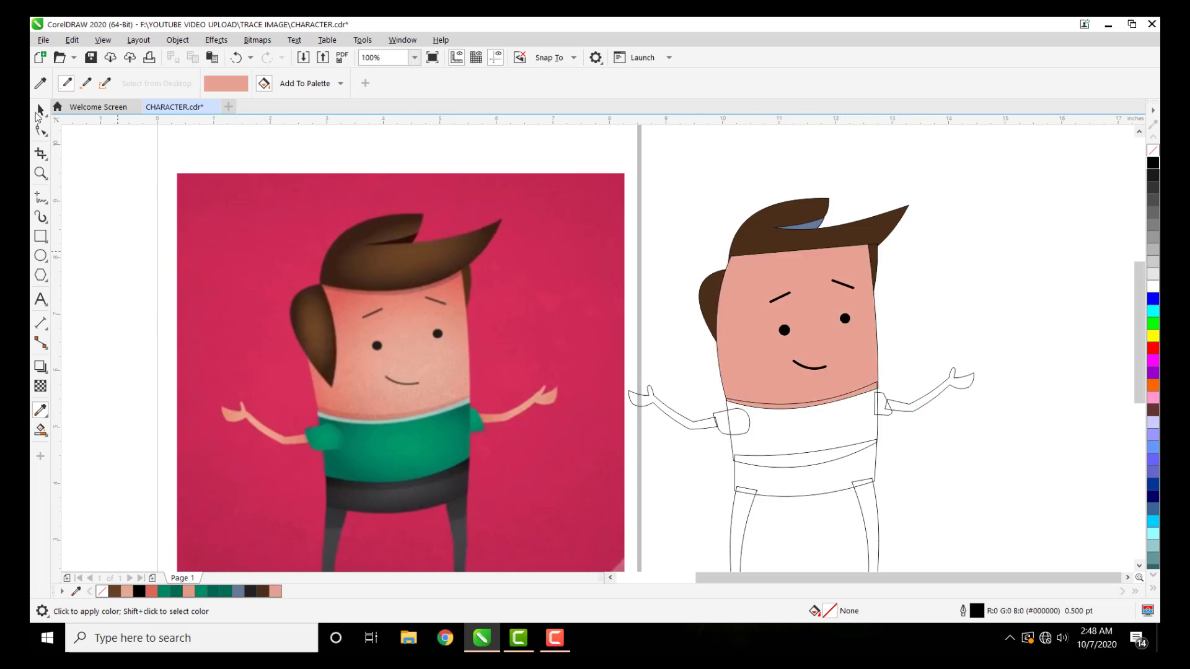
{"action": "left_click", "coordinate": [39, 111]}
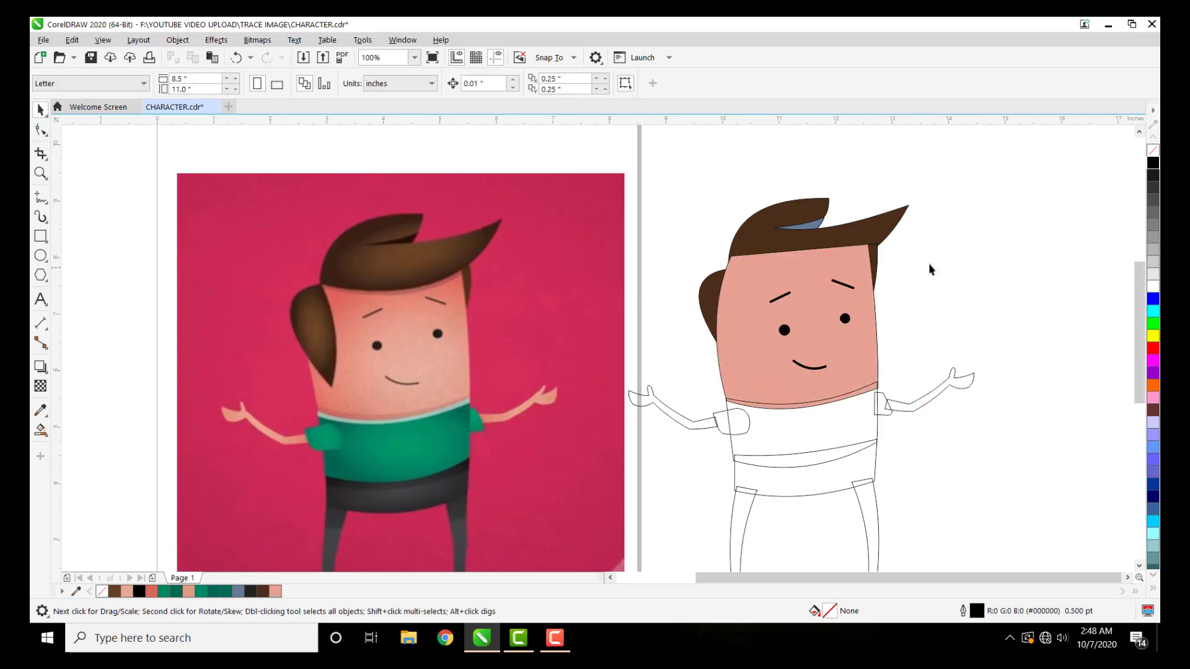
Step: Select the traced hair pieces together with the eyes, eyebrows and mouth and bring them to the front of the page
{"action": "scroll", "coordinate": [933, 263], "scroll_direction": "up", "scroll_amount": 1}
{"action": "scroll", "coordinate": [932, 263], "scroll_direction": "down", "scroll_amount": 1}
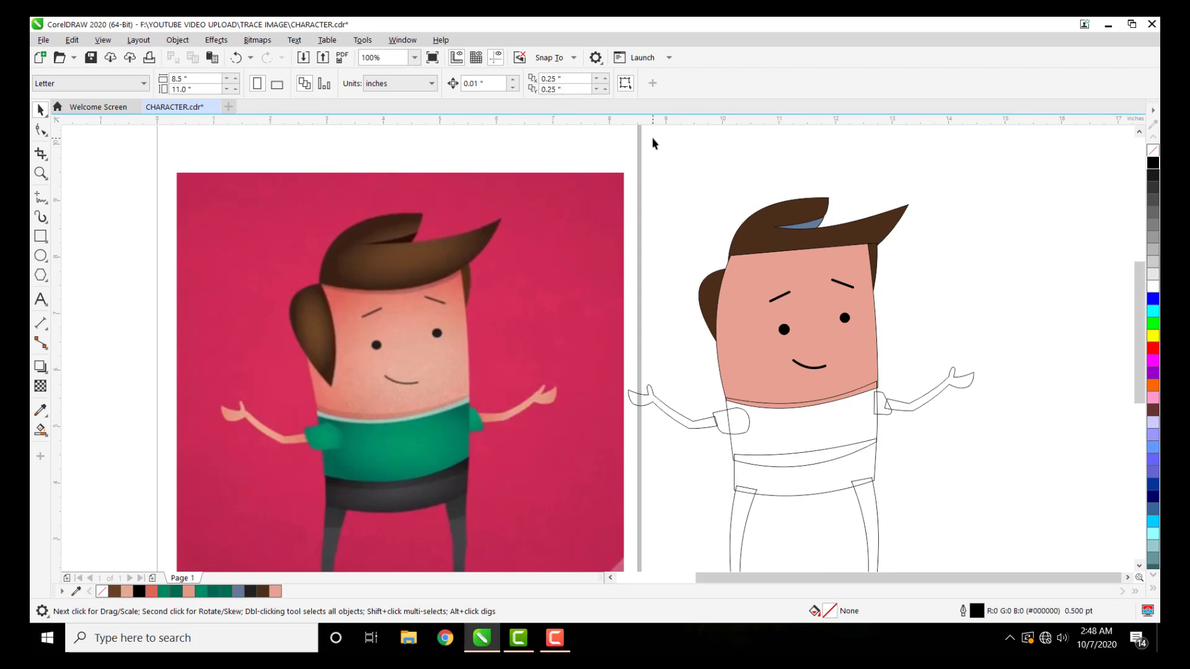
{"action": "left_click_drag", "start_coordinate": [828, 295], "coordinate": [833, 251]}
{"action": "left_click", "coordinate": [756, 242]}
{"action": "left_click", "coordinate": [665, 166]}
{"action": "left_click_drag", "start_coordinate": [666, 165], "coordinate": [834, 304]}
{"action": "left_click_drag", "start_coordinate": [933, 337], "coordinate": [938, 379]}
{"action": "right_click", "coordinate": [872, 229]}
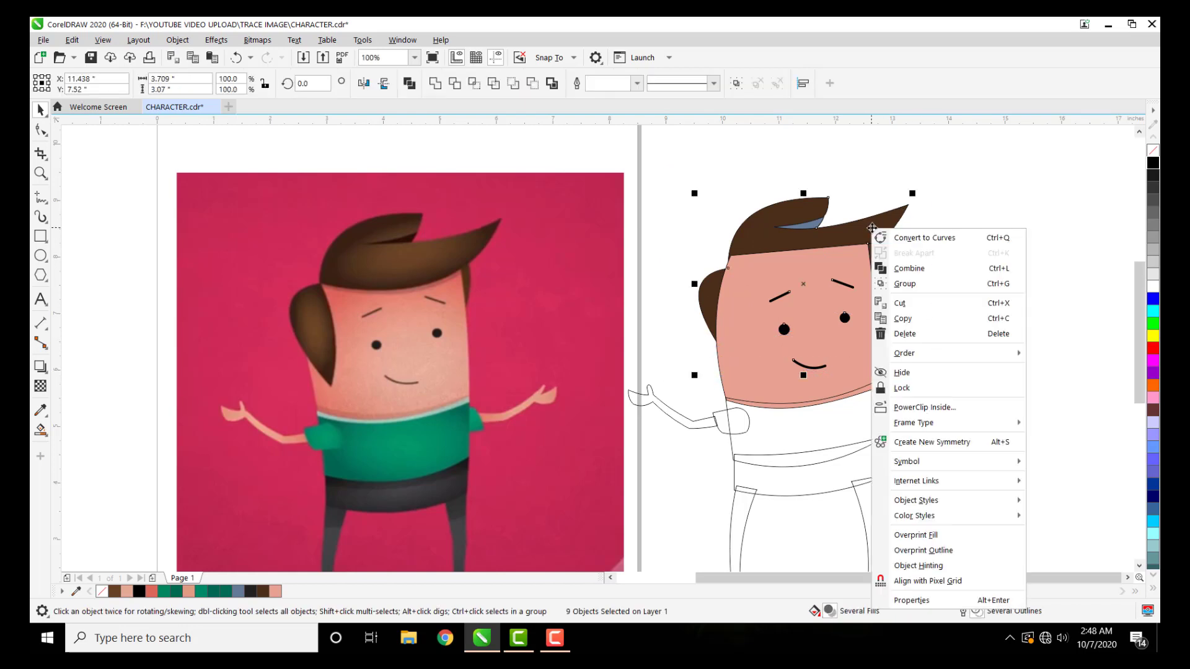
{"action": "mouse_move", "coordinate": [899, 354]}
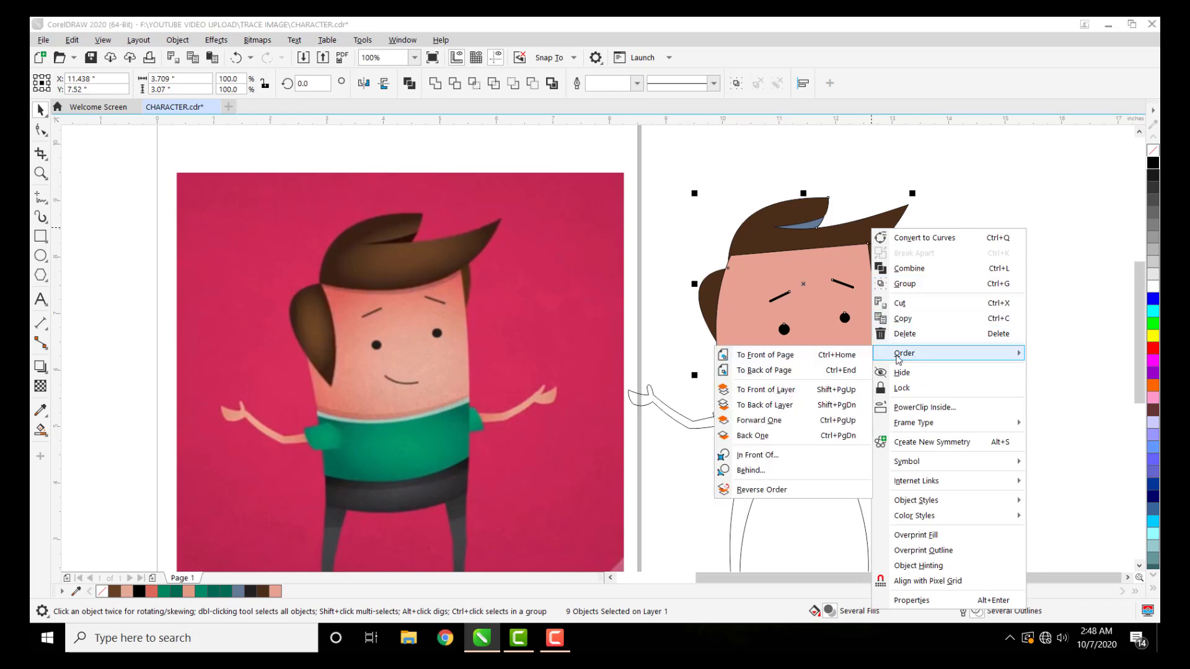
{"action": "left_click", "coordinate": [785, 356]}
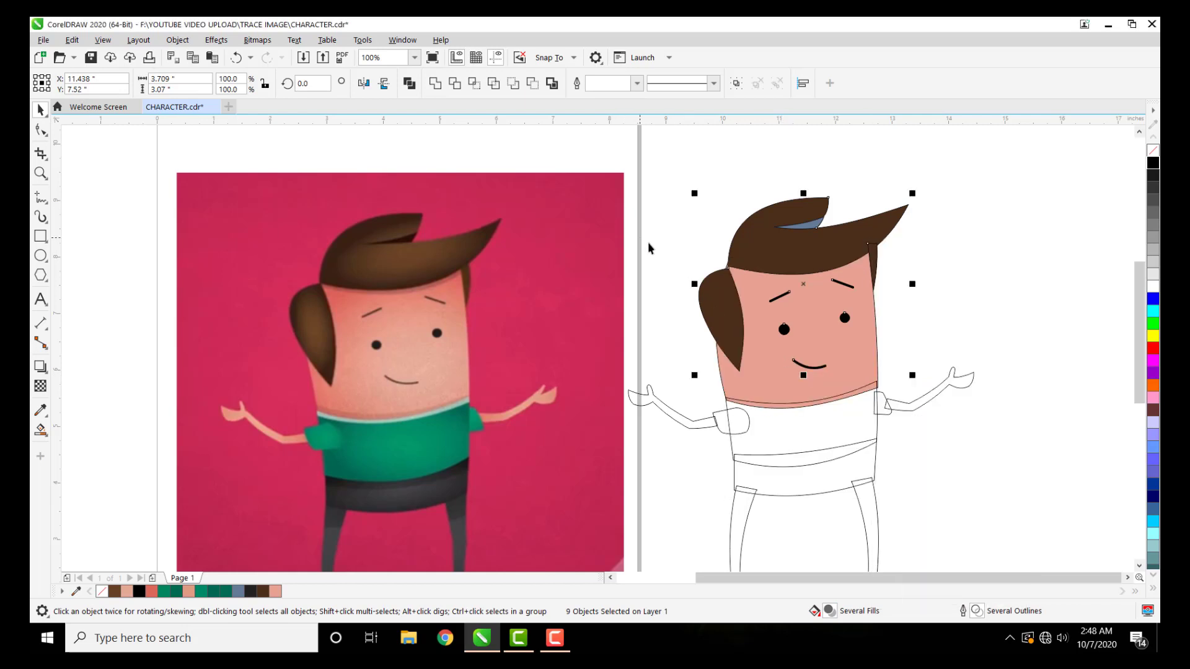
Step: Sample the green from the picture's shirt and fill the traced shirt with it
{"action": "left_click", "coordinate": [806, 412]}
{"action": "scroll", "coordinate": [969, 451], "scroll_direction": "up", "scroll_amount": 1}
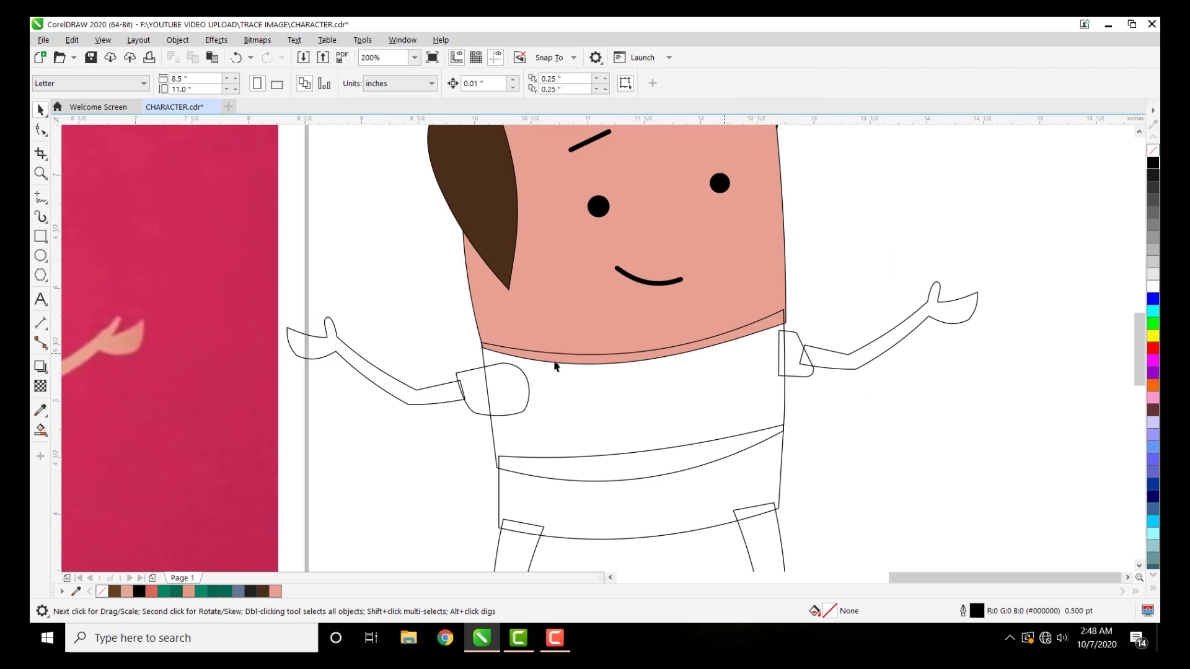
{"action": "scroll", "coordinate": [571, 379], "scroll_direction": "down", "scroll_amount": 1}
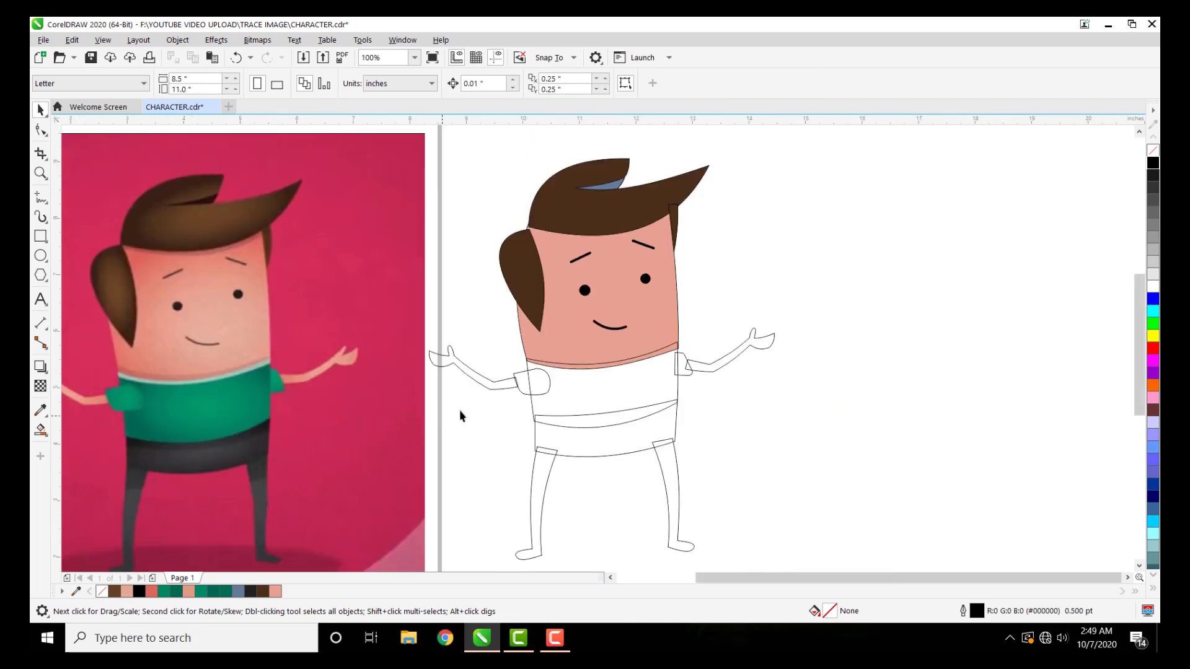
{"action": "left_click", "coordinate": [533, 409]}
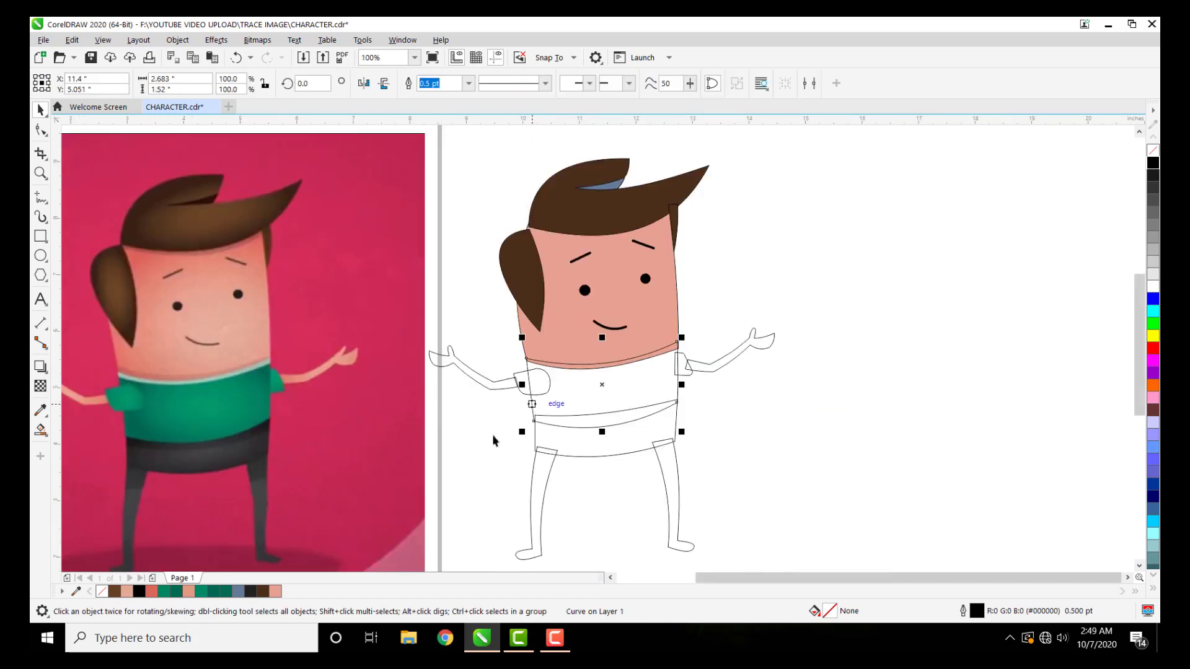
{"action": "left_click", "coordinate": [40, 410]}
{"action": "left_click", "coordinate": [238, 409]}
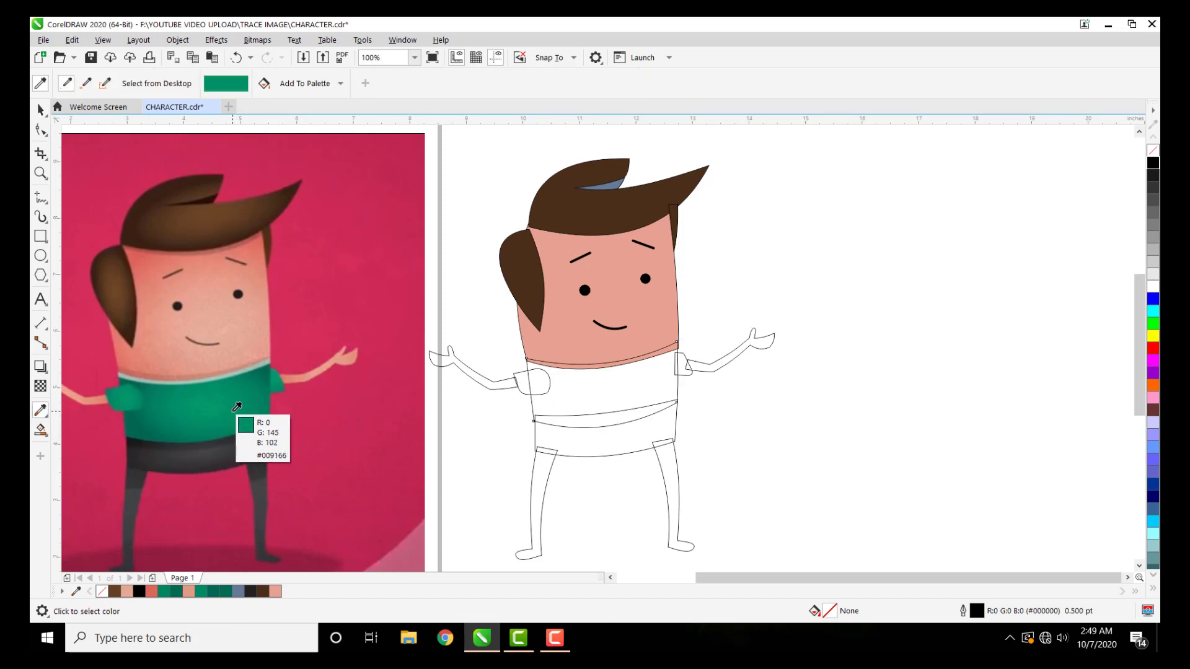
{"action": "left_click", "coordinate": [598, 399]}
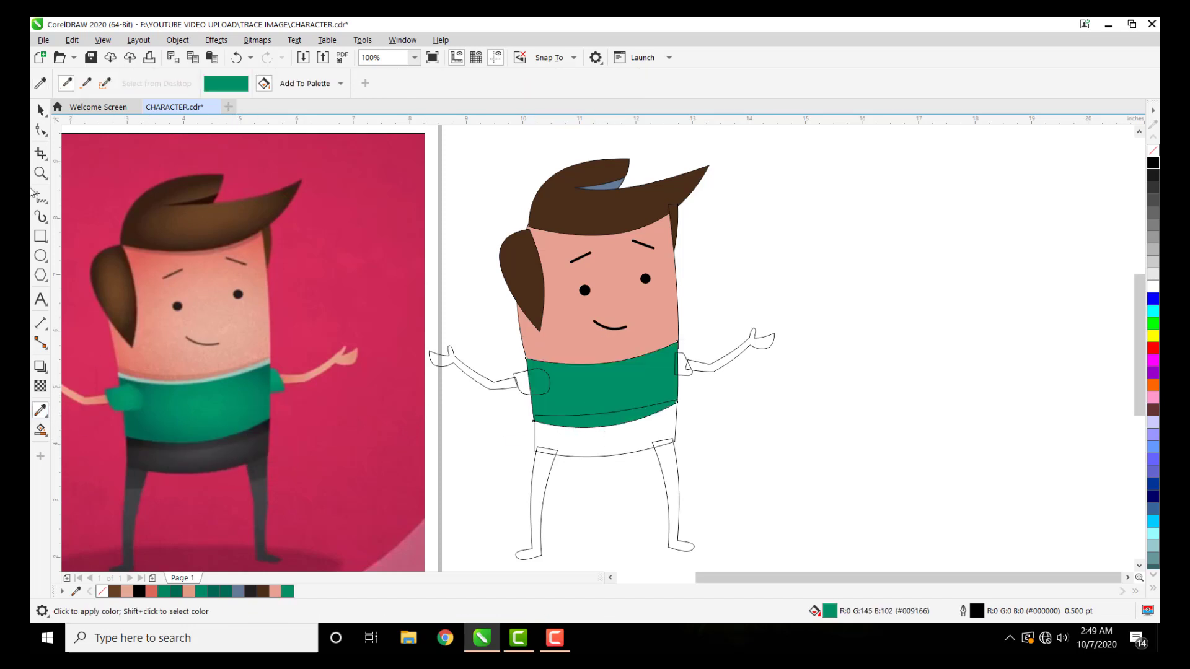
{"action": "left_click", "coordinate": [41, 110]}
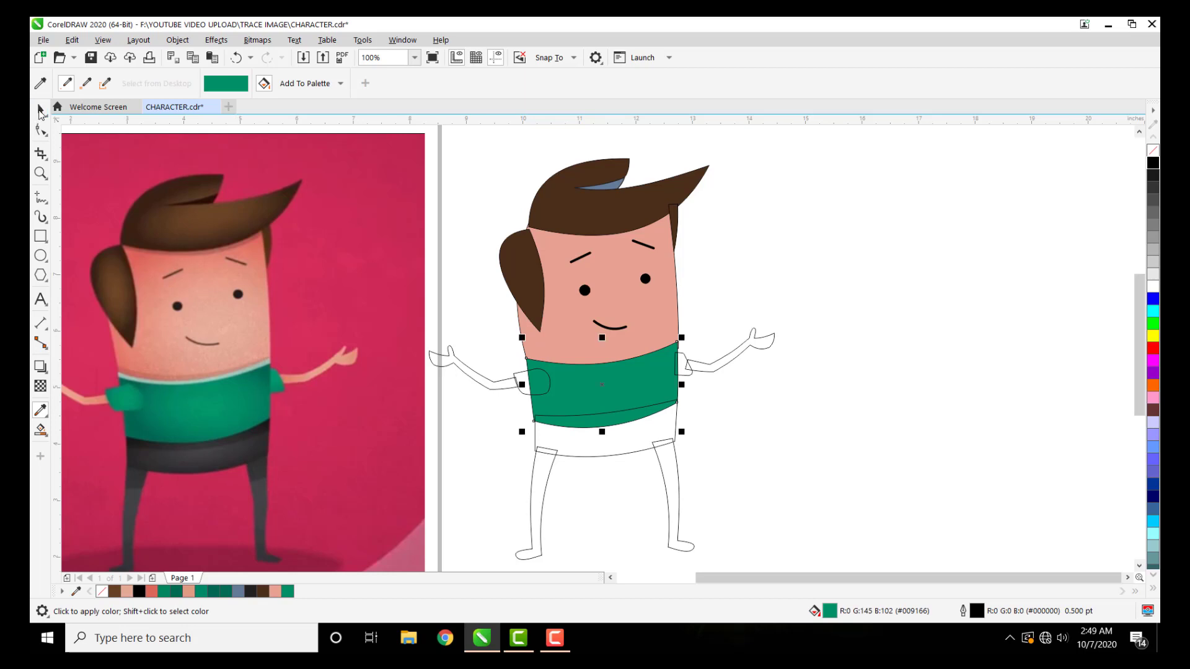
{"action": "left_click", "coordinate": [506, 474]}
Step: Remove the green fill from the traced shirt, leaving only its outline
{"action": "scroll", "coordinate": [191, 367], "scroll_direction": "up", "scroll_amount": 1}
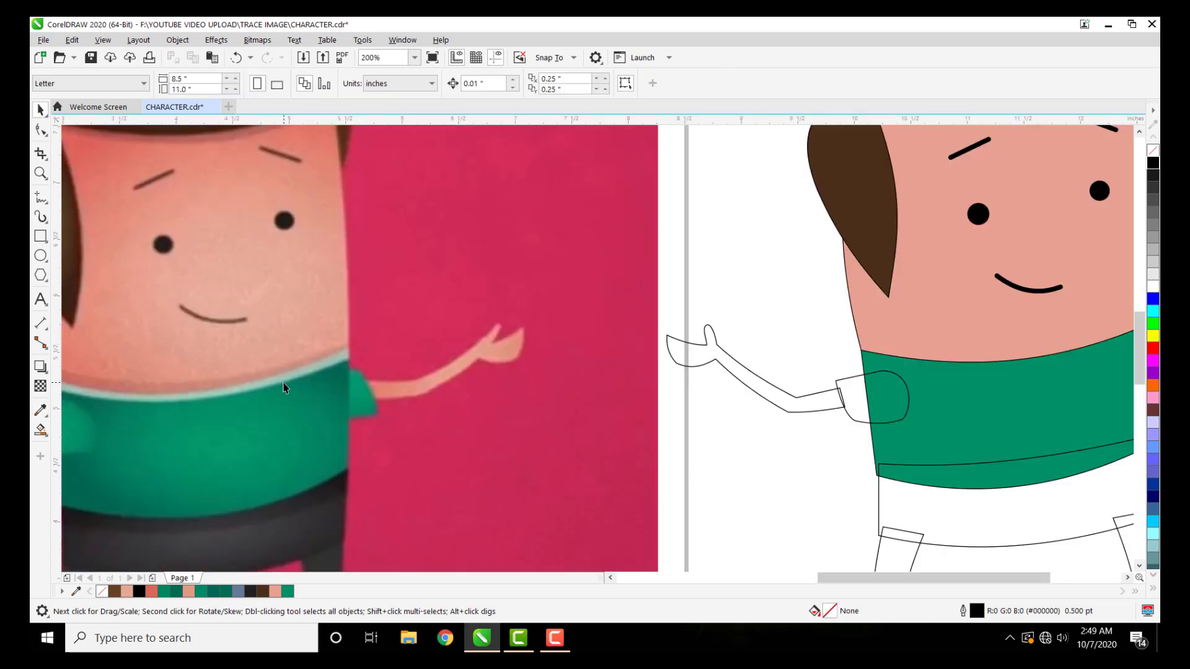
{"action": "scroll", "coordinate": [229, 428], "scroll_direction": "down", "scroll_amount": 1}
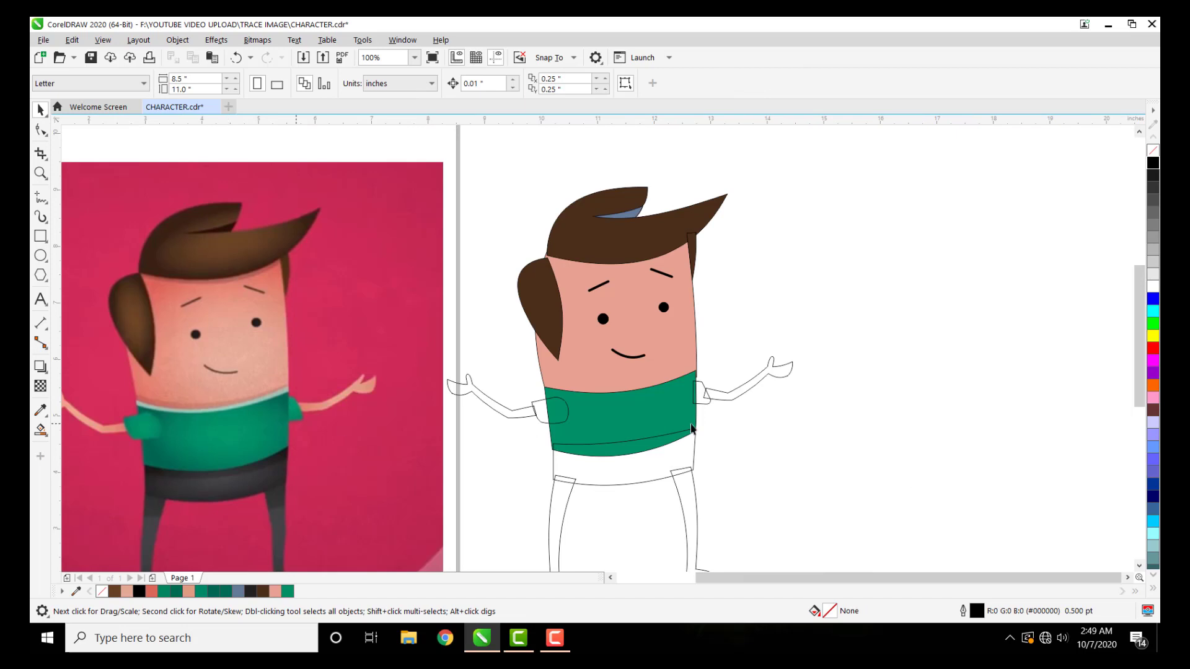
{"action": "scroll", "coordinate": [705, 396], "scroll_direction": "up", "scroll_amount": 1}
{"action": "scroll", "coordinate": [706, 396], "scroll_direction": "up", "scroll_amount": 1}
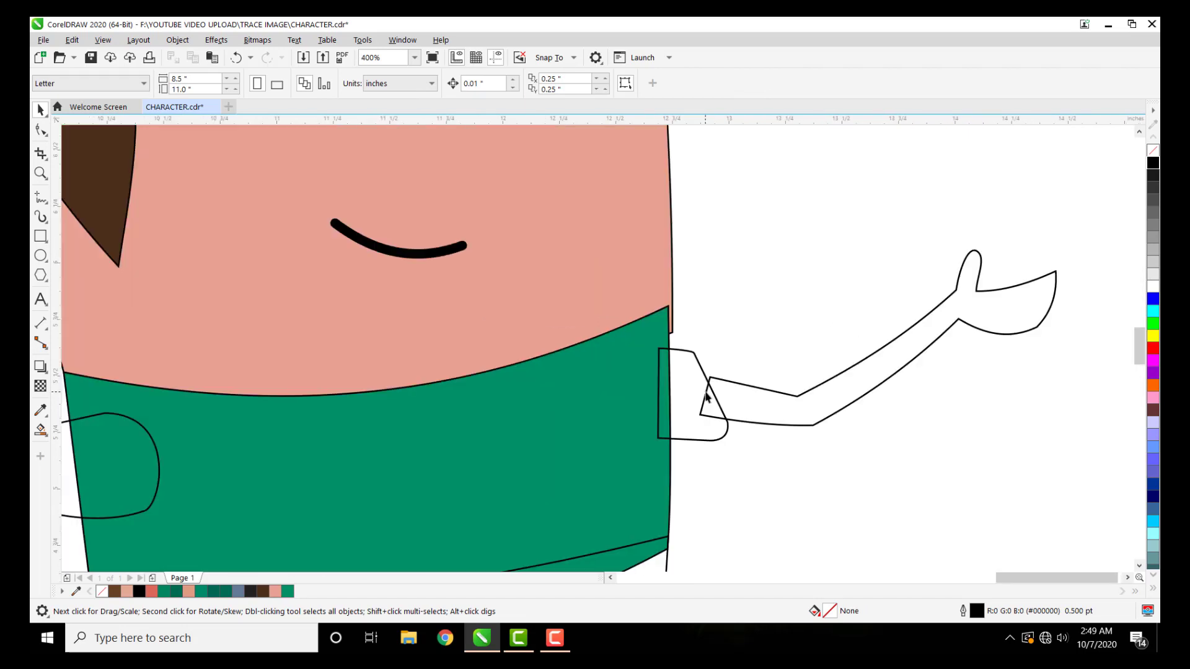
{"action": "left_click", "coordinate": [537, 382]}
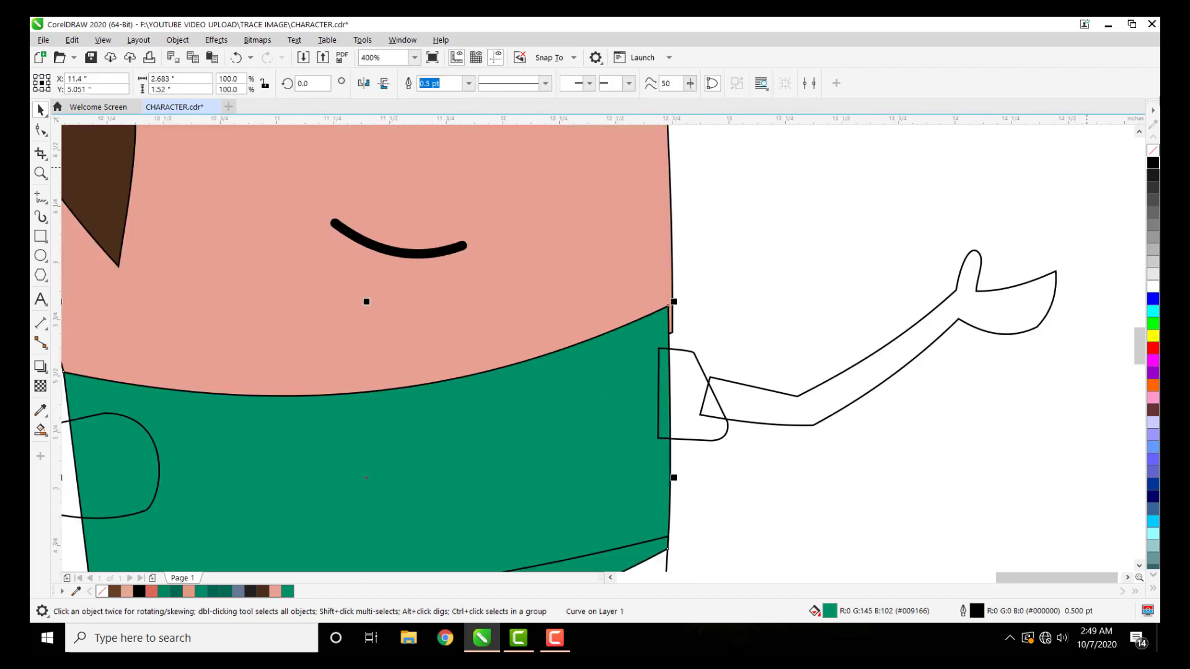
{"action": "left_click", "coordinate": [1155, 152]}
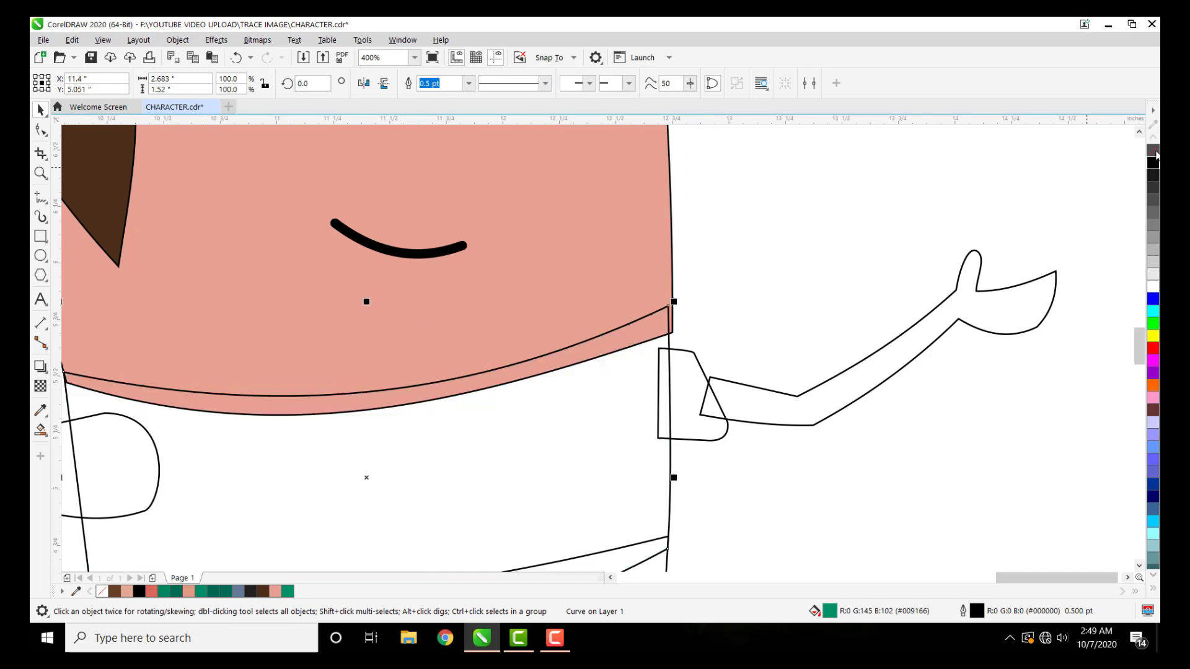
Step: Move the shirt outline's upper-right corner node sideways onto the right edge of the face
{"action": "scroll", "coordinate": [681, 372], "scroll_direction": "down", "scroll_amount": 1}
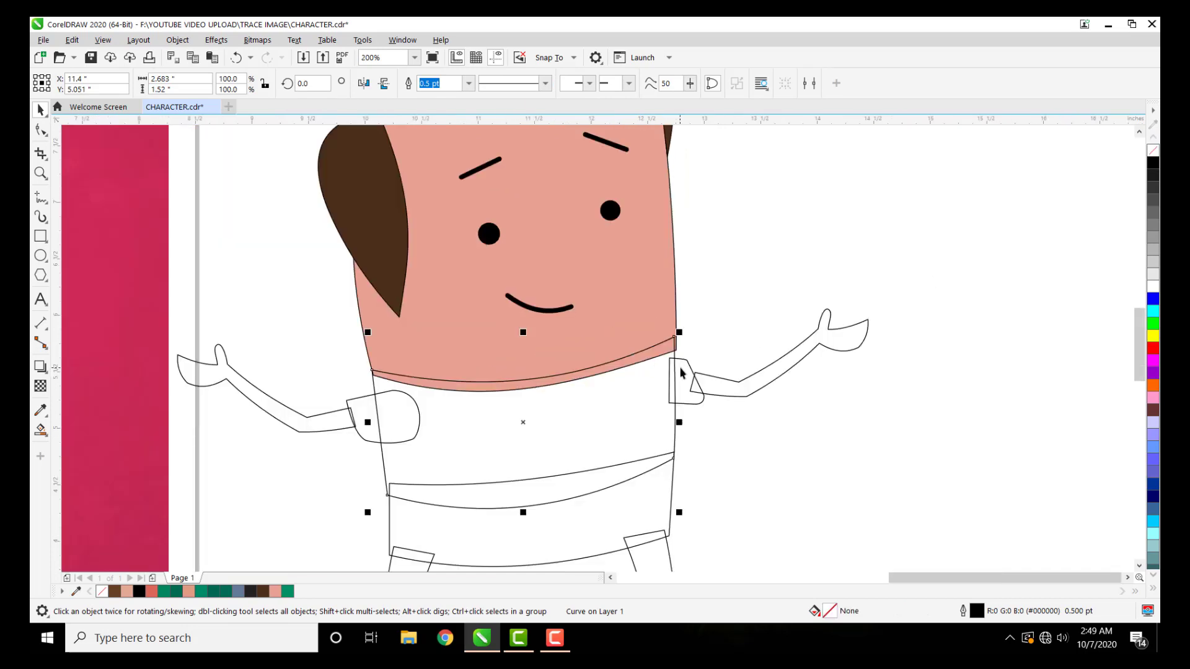
{"action": "scroll", "coordinate": [681, 370], "scroll_direction": "up", "scroll_amount": 1}
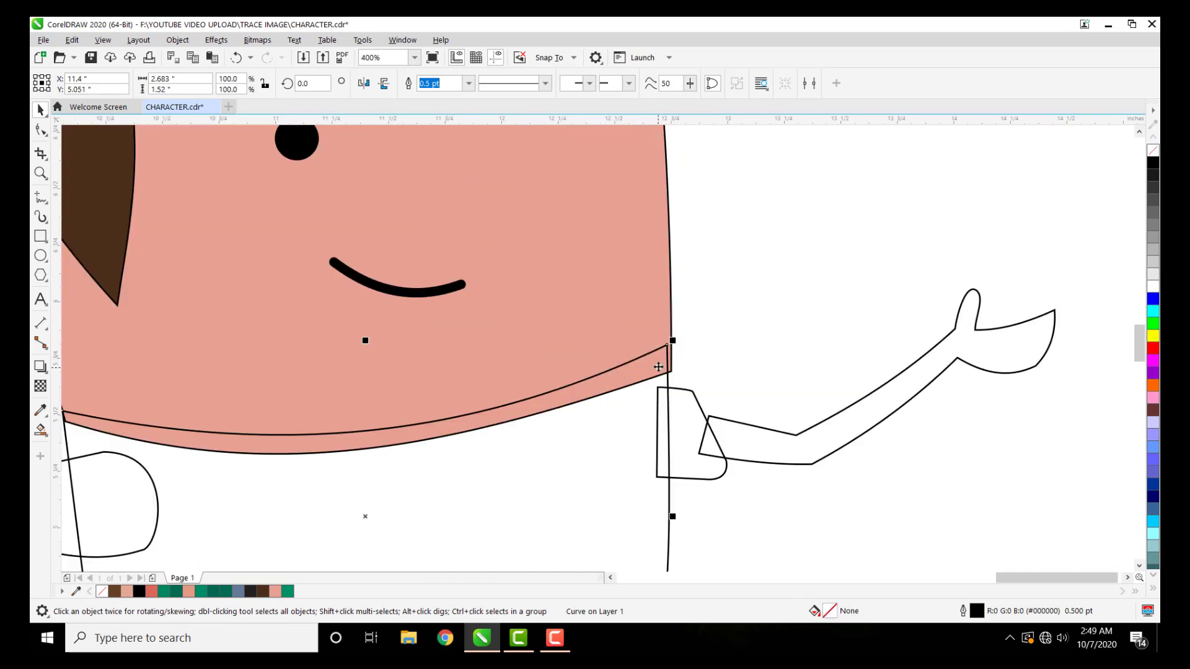
{"action": "key", "text": "F10"}
{"action": "scroll", "coordinate": [671, 366], "scroll_direction": "up", "scroll_amount": 1}
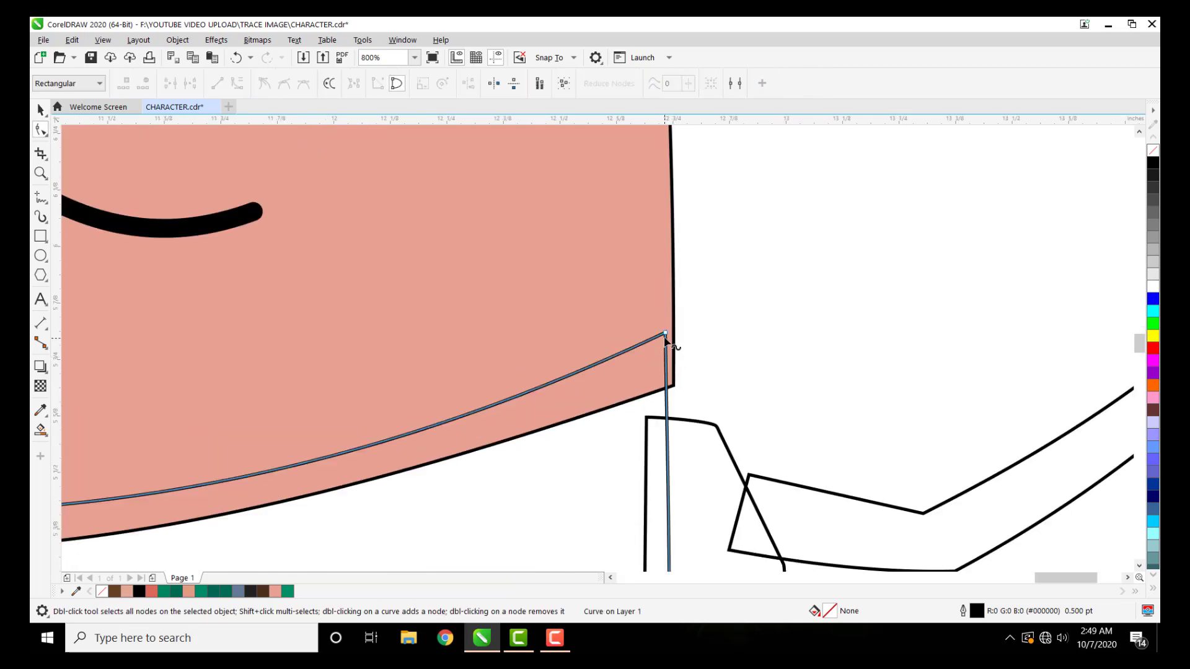
{"action": "left_click_drag", "start_coordinate": [666, 334], "coordinate": [673, 333]}
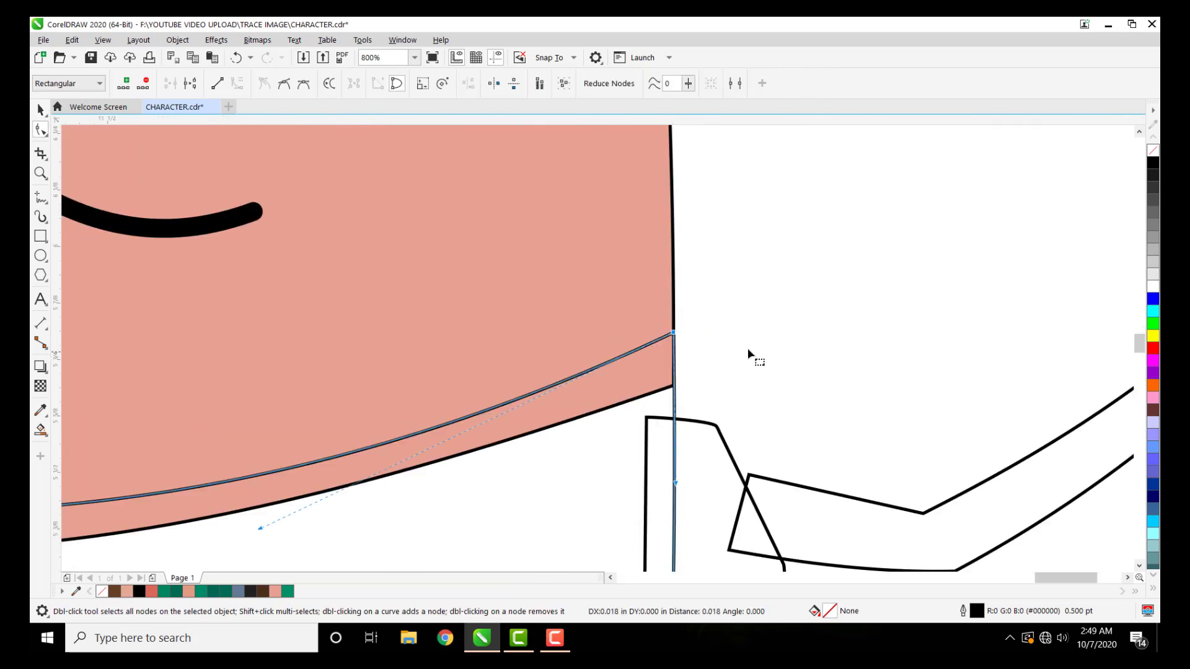
Step: Add a node on the shirt's left side where it meets the chin corner and move the upper-left corner node onto the face's edge
{"action": "scroll", "coordinate": [750, 349], "scroll_direction": "down", "scroll_amount": 2}
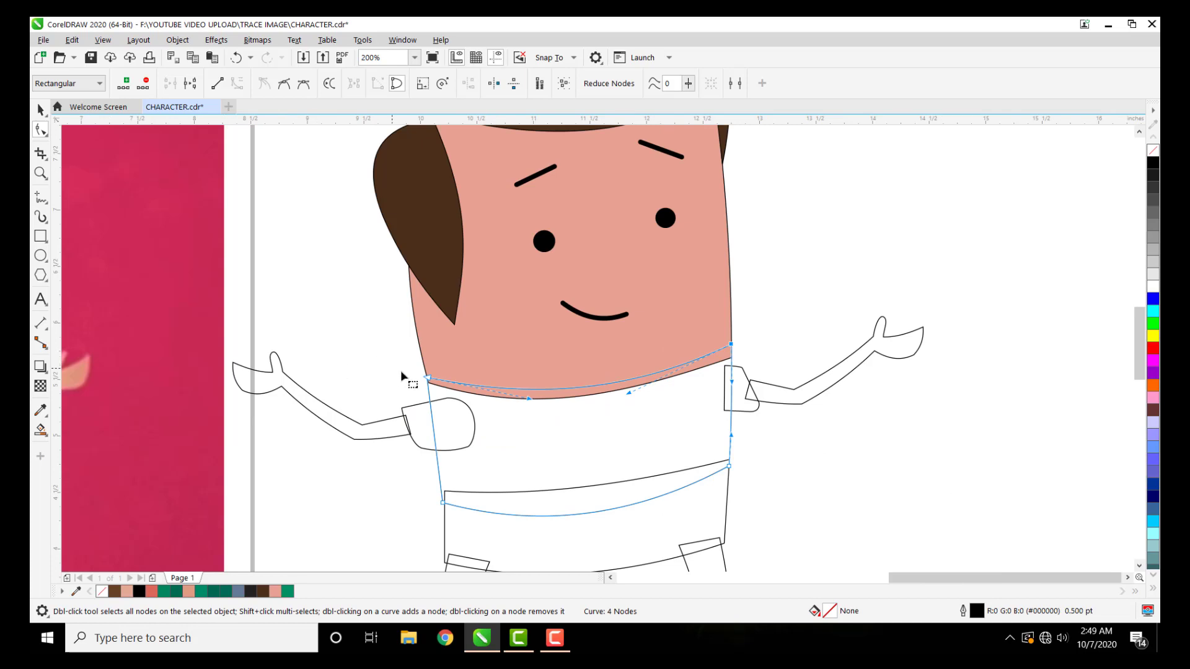
{"action": "scroll", "coordinate": [400, 372], "scroll_direction": "up", "scroll_amount": 1}
{"action": "scroll", "coordinate": [400, 373], "scroll_direction": "up", "scroll_amount": 2}
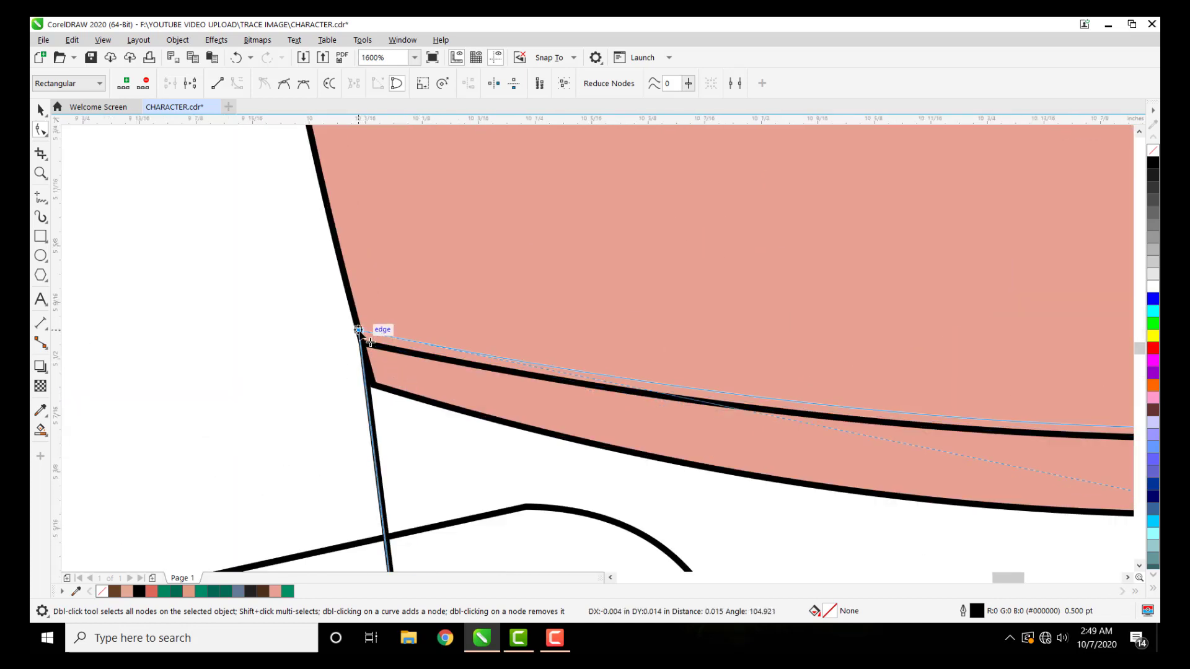
{"action": "key", "text": "ctrl+z"}
{"action": "left_click", "coordinate": [401, 486]}
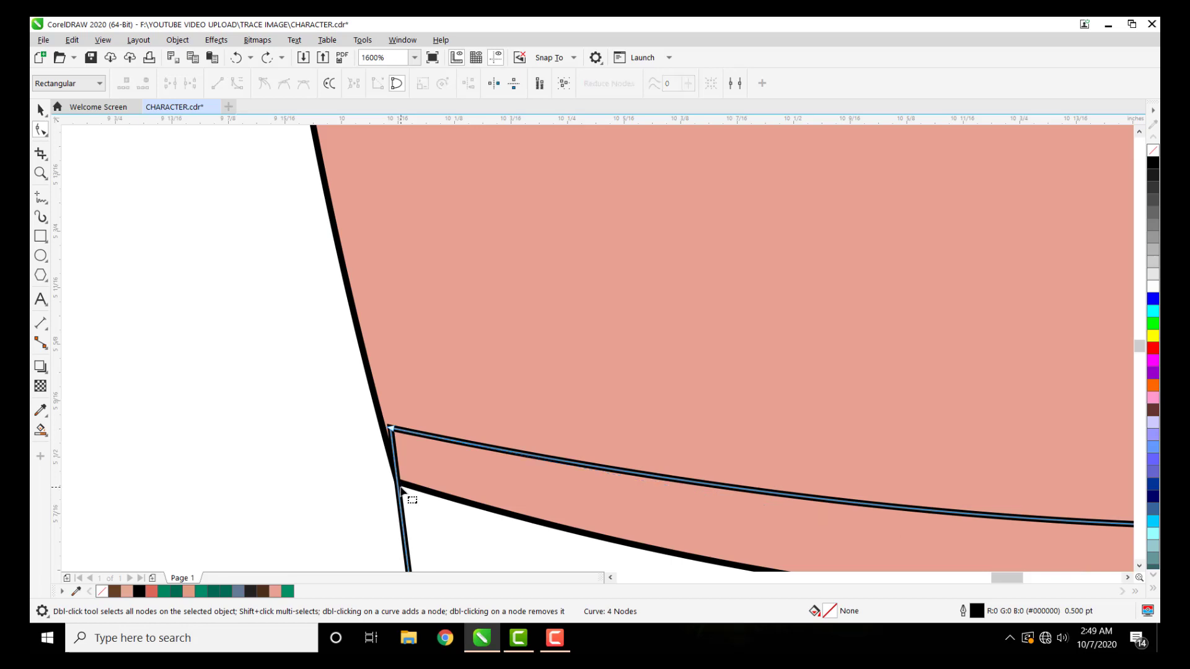
{"action": "double_click", "coordinate": [397, 468]}
{"action": "scroll", "coordinate": [396, 467], "scroll_direction": "up", "scroll_amount": 1}
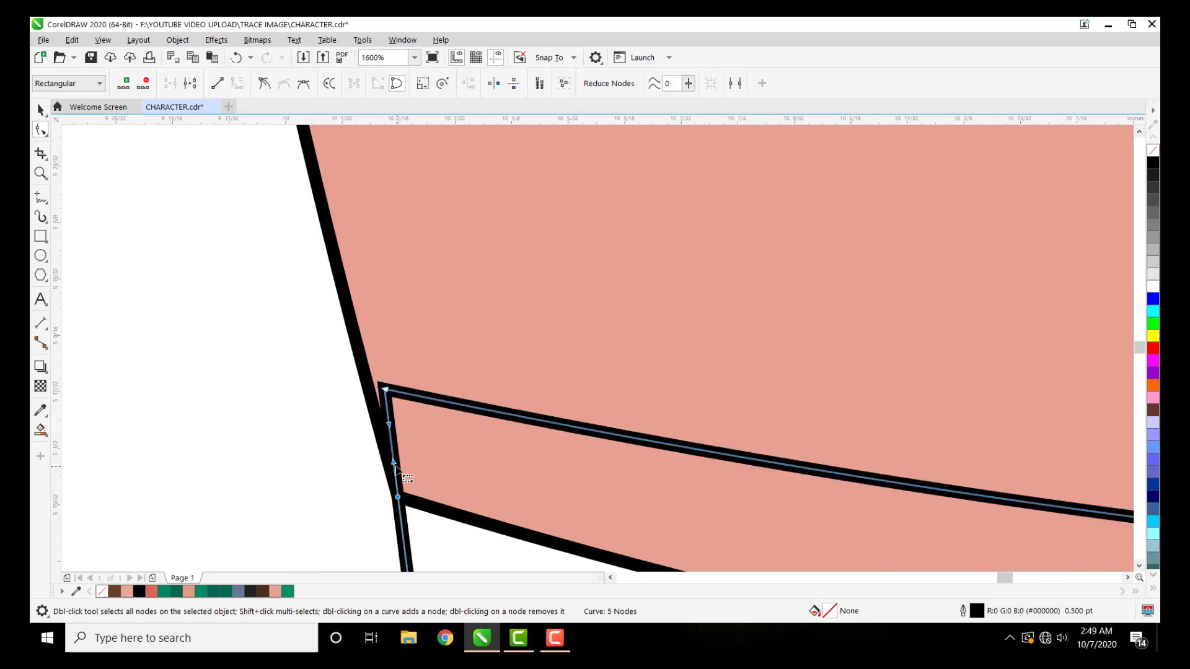
{"action": "left_click_drag", "start_coordinate": [386, 400], "coordinate": [403, 452]}
{"action": "key", "text": "ctrl+z"}
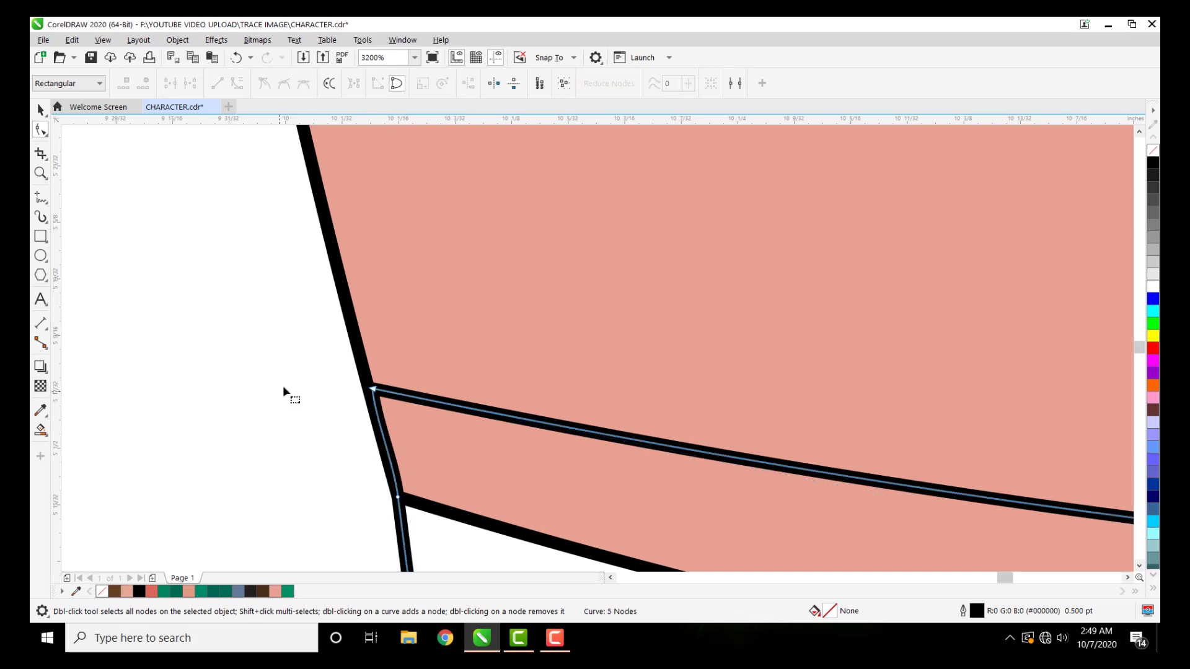
Step: Create a collar shape with Smart Fill in the strip between the shirt's neckline and the lower edge of the face
{"action": "scroll", "coordinate": [285, 384], "scroll_direction": "down", "scroll_amount": 2}
{"action": "scroll", "coordinate": [286, 389], "scroll_direction": "down", "scroll_amount": 2}
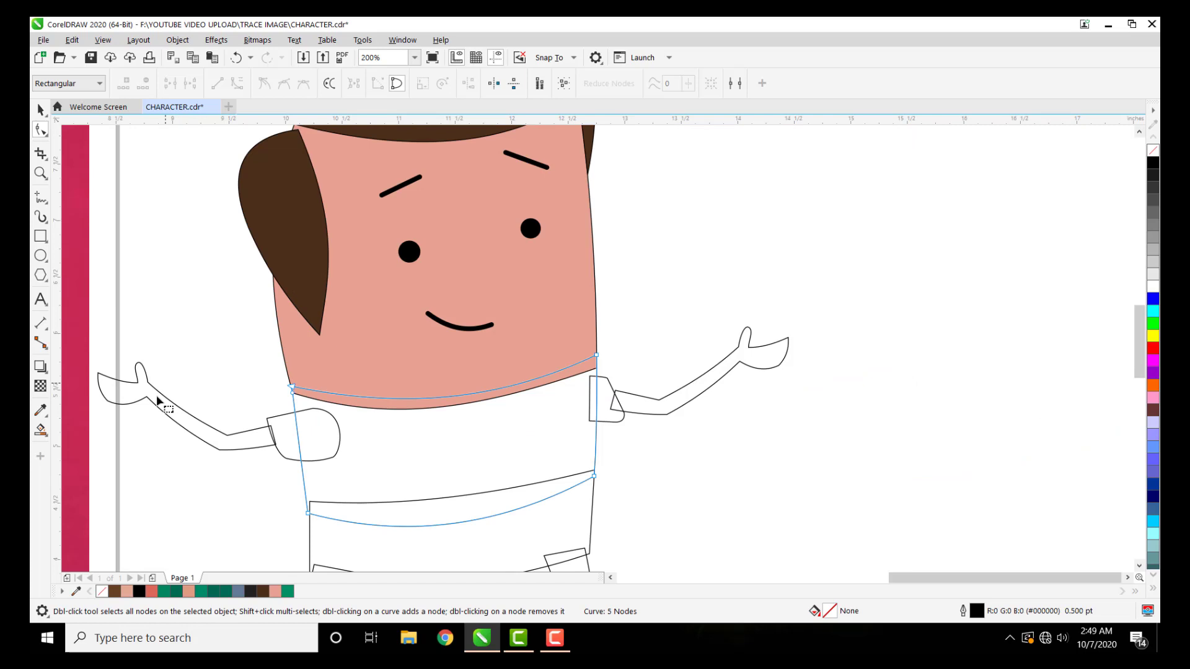
{"action": "left_click", "coordinate": [40, 429]}
{"action": "left_click", "coordinate": [407, 405]}
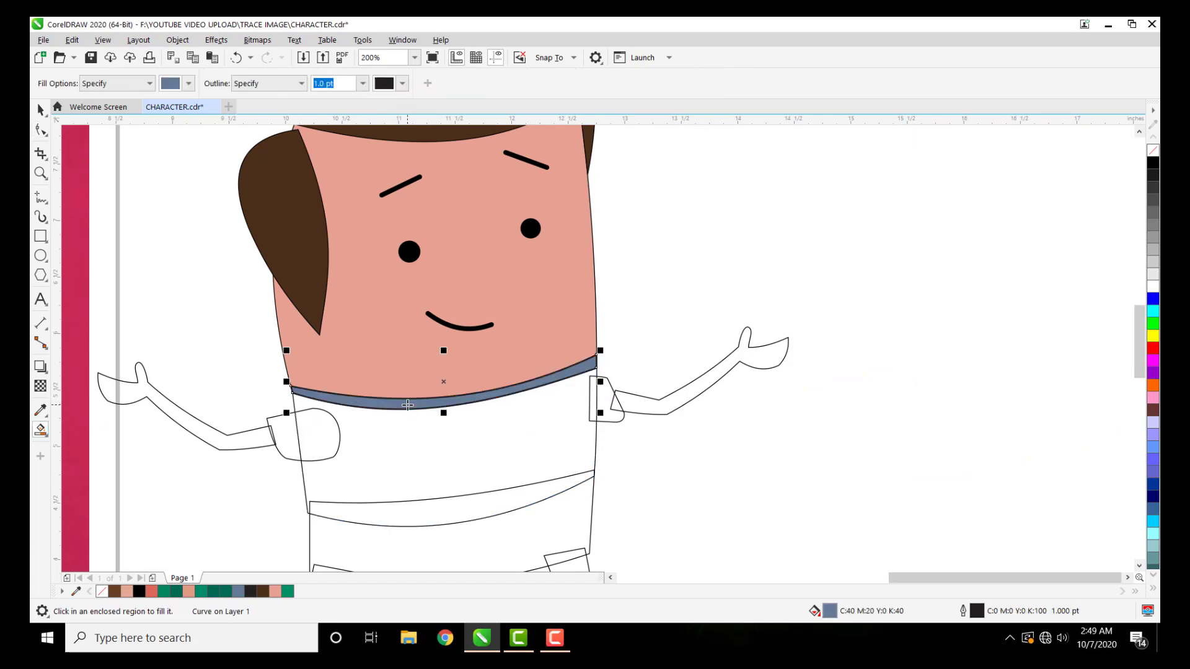
{"action": "left_click", "coordinate": [41, 110]}
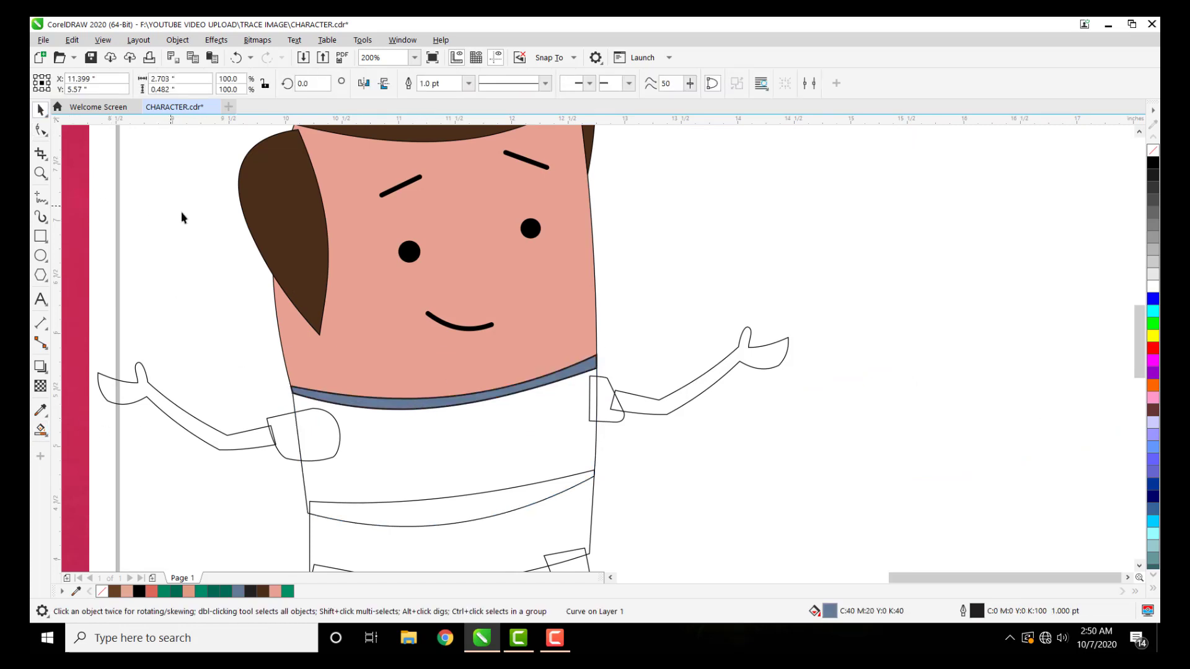
Step: Sample the green from the picture's shirt and fill the reshaped shirt outline with it
{"action": "left_click", "coordinate": [342, 444]}
{"action": "left_click", "coordinate": [375, 455]}
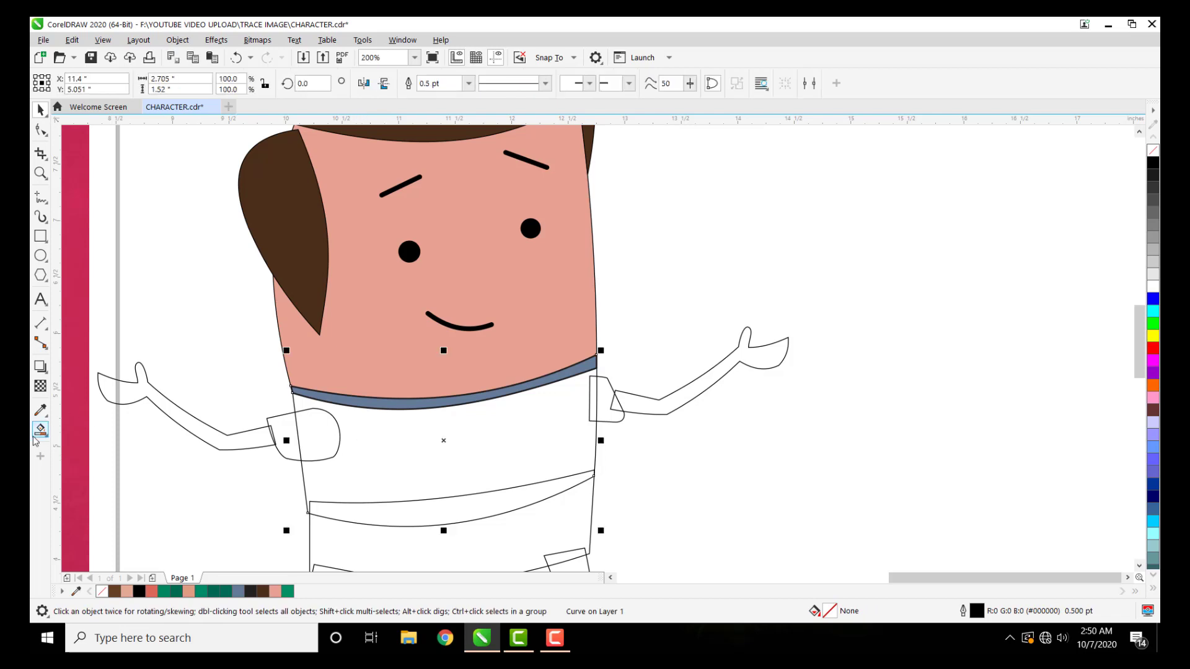
{"action": "scroll", "coordinate": [291, 421], "scroll_direction": "down", "scroll_amount": 2}
{"action": "scroll", "coordinate": [239, 433], "scroll_direction": "down", "scroll_amount": 1}
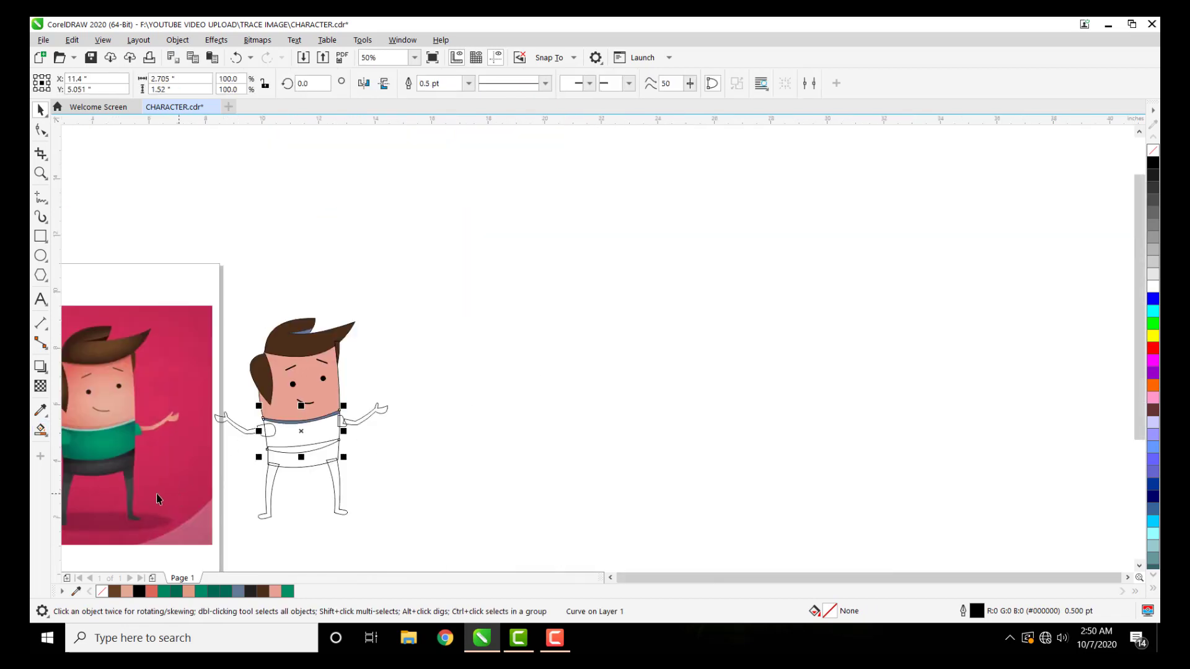
{"action": "scroll", "coordinate": [99, 477], "scroll_direction": "up", "scroll_amount": 1}
{"action": "left_click", "coordinate": [40, 410]}
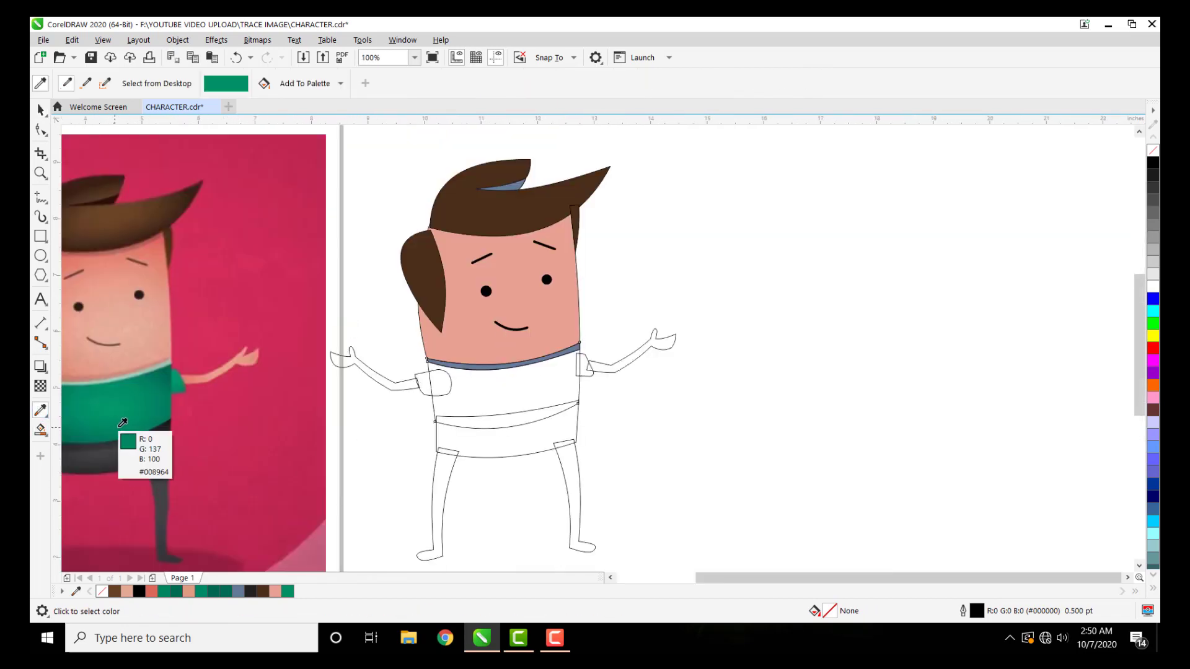
{"action": "left_click", "coordinate": [122, 420]}
{"action": "left_click", "coordinate": [469, 397]}
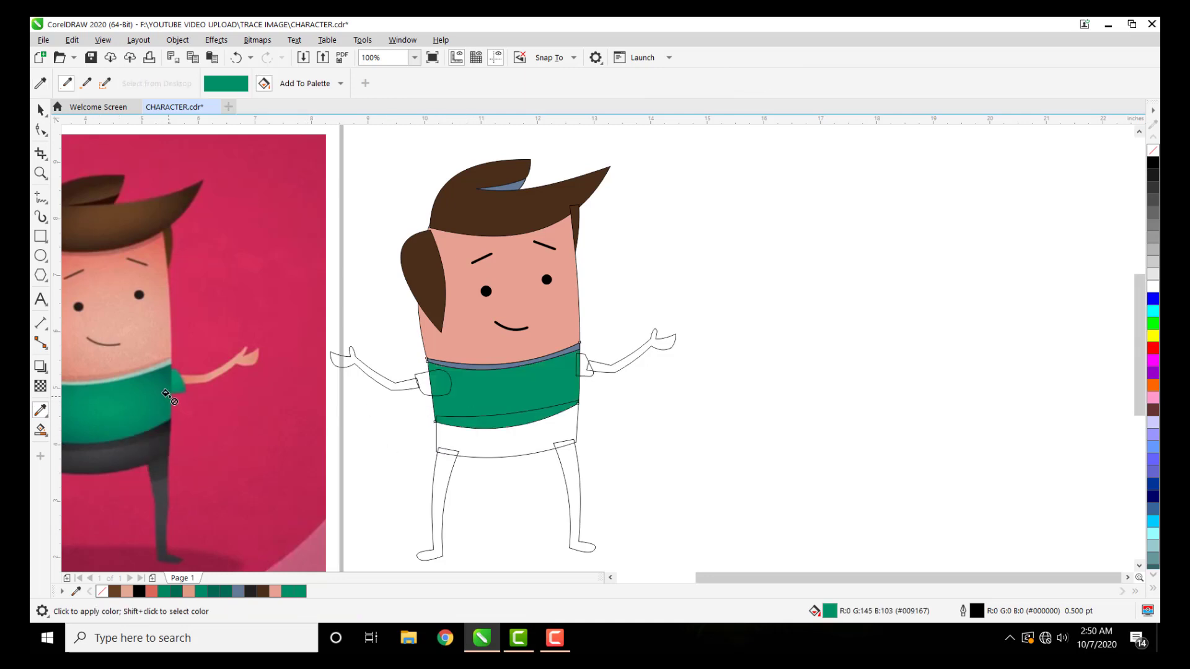
Step: Sample the pale green from the collar in the picture and apply it to the traced collar strip
{"action": "scroll", "coordinate": [168, 395], "scroll_direction": "up", "scroll_amount": 1}
{"action": "key", "text": "shift"}
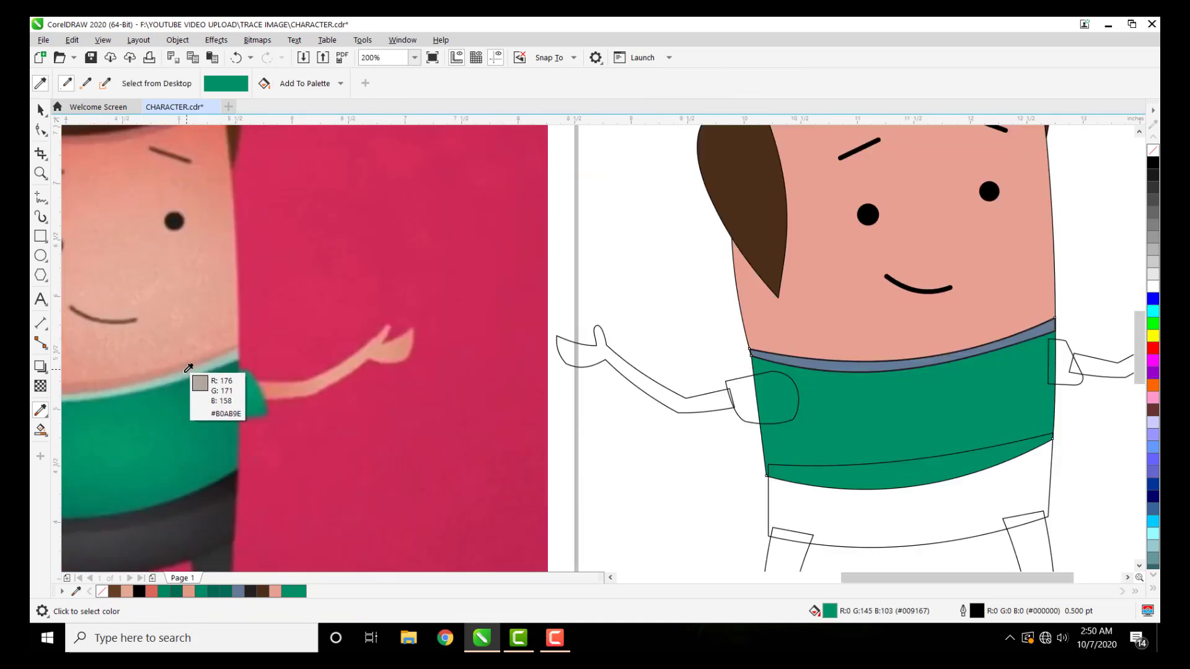
{"action": "left_click", "coordinate": [186, 371], "text": "shift"}
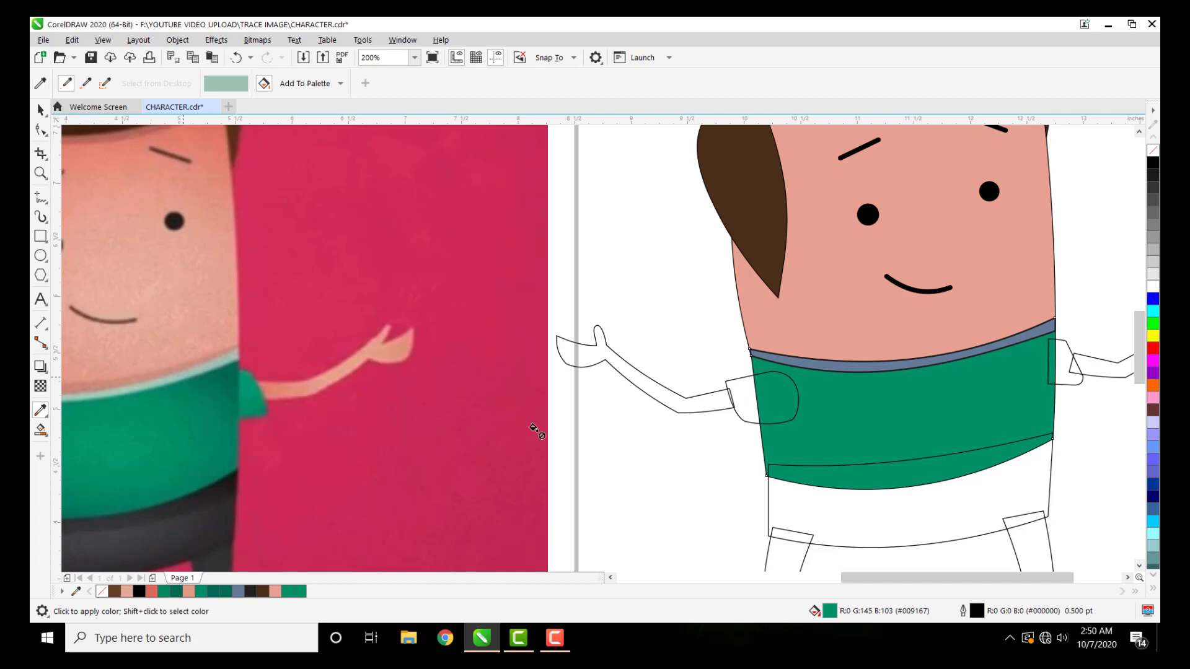
{"action": "scroll", "coordinate": [532, 425], "scroll_direction": "down", "scroll_amount": 2}
{"action": "scroll", "coordinate": [580, 372], "scroll_direction": "up", "scroll_amount": 2}
{"action": "scroll", "coordinate": [580, 372], "scroll_direction": "up", "scroll_amount": 2}
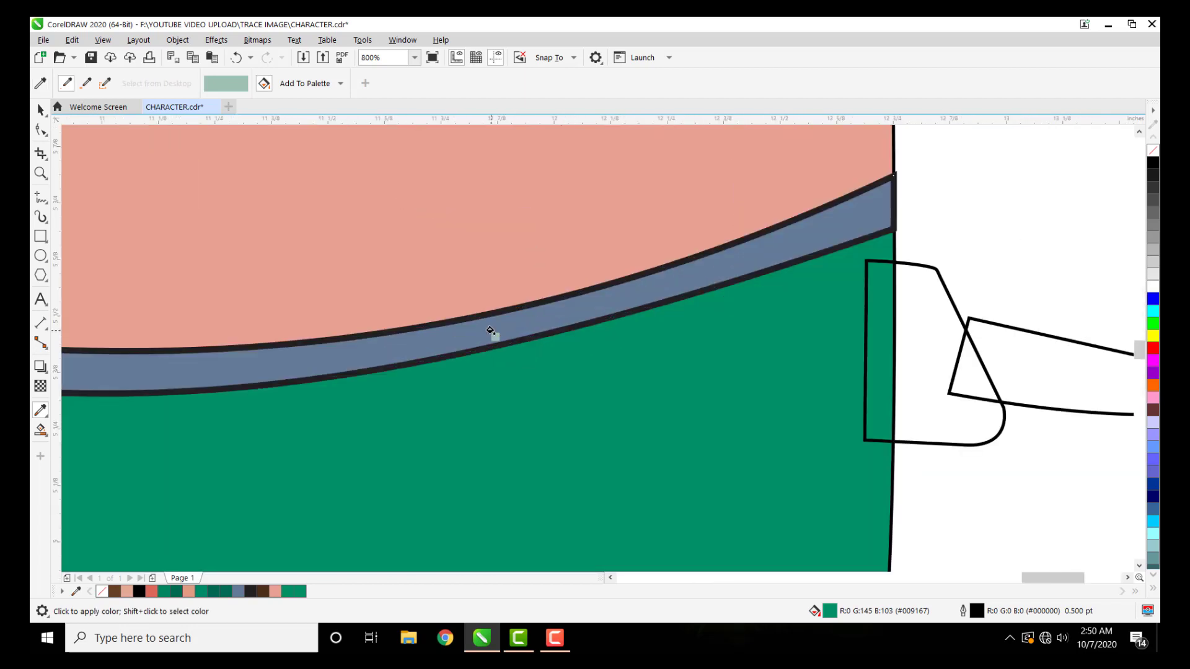
{"action": "left_click", "coordinate": [489, 331]}
{"action": "scroll", "coordinate": [510, 351], "scroll_direction": "down", "scroll_amount": 2}
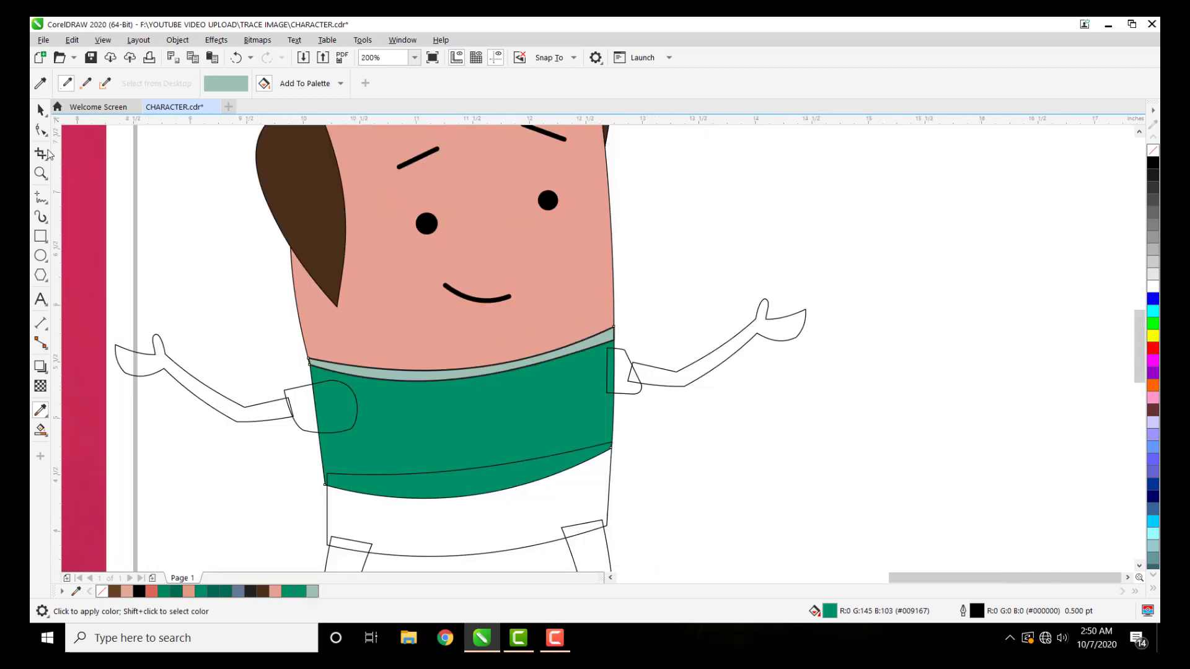
Step: Remove the outline from the pale green collar strip
{"action": "left_click", "coordinate": [41, 110]}
{"action": "left_click", "coordinate": [315, 355]}
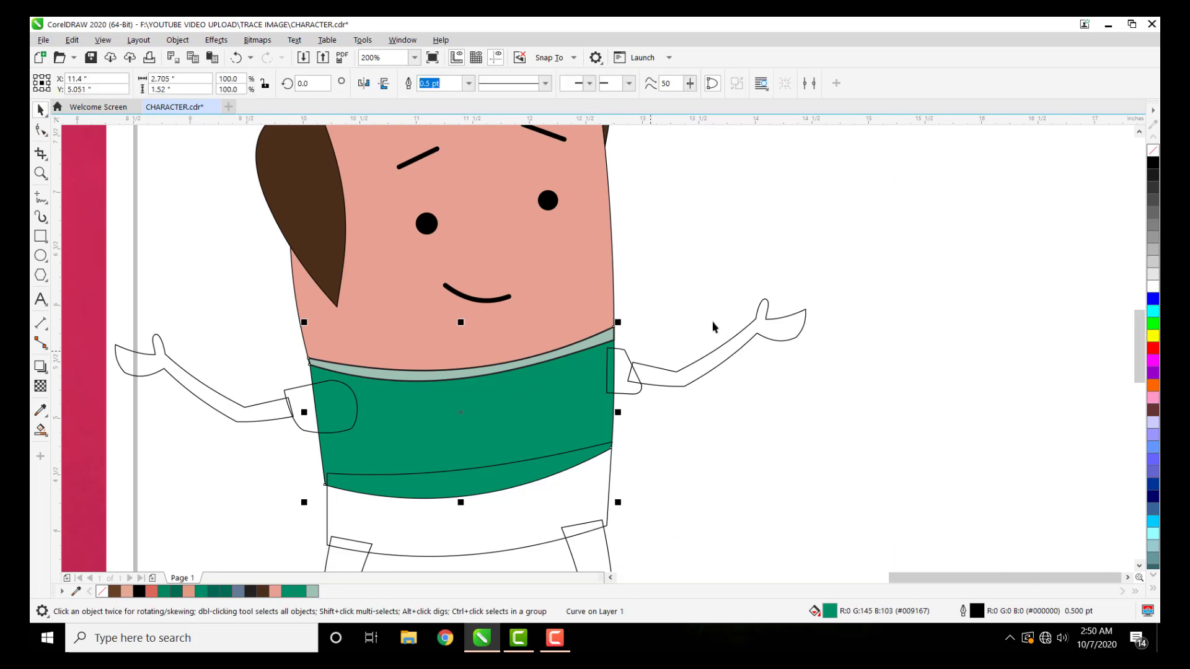
{"action": "left_click", "coordinate": [612, 338]}
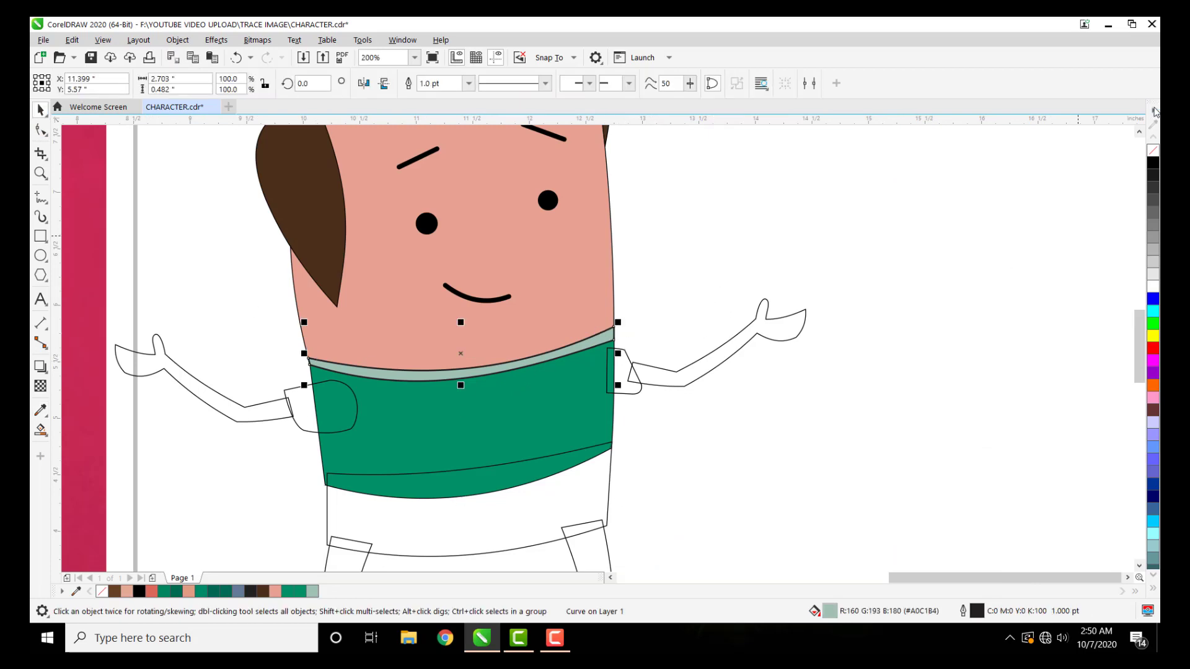
{"action": "right_click", "coordinate": [1153, 152]}
{"action": "key", "text": "Escape"}
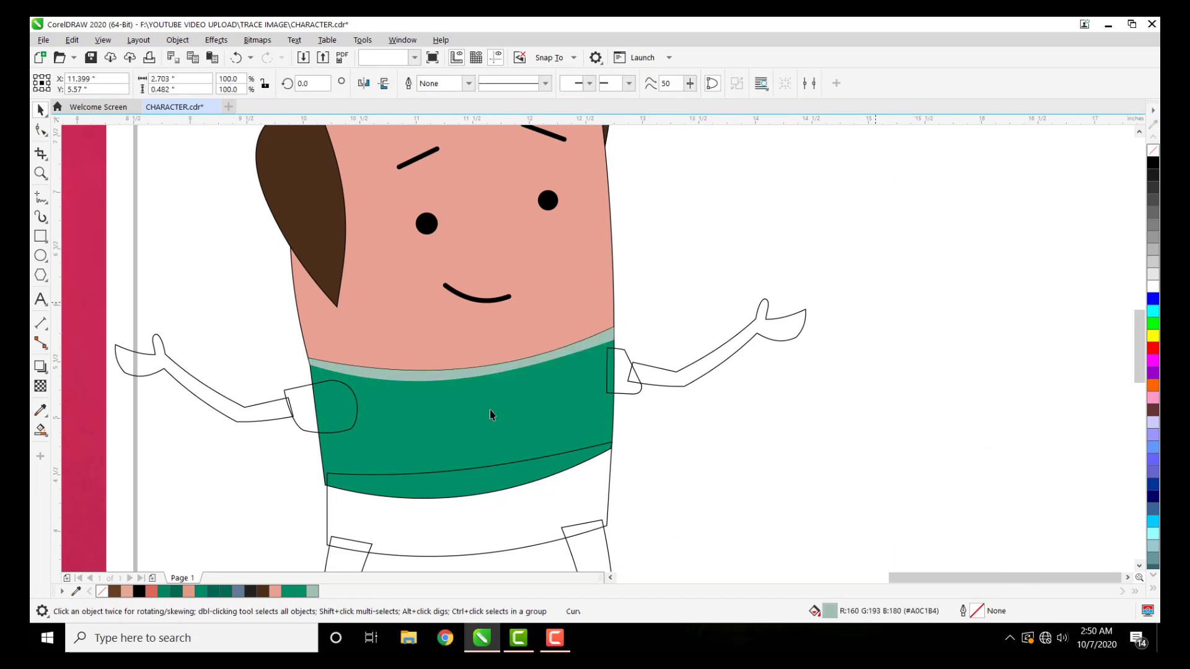
Step: Sample the green from the sleeve in the picture and fill both traced shirt sleeves with it
{"action": "scroll", "coordinate": [249, 400], "scroll_direction": "down", "scroll_amount": 3}
{"action": "scroll", "coordinate": [249, 401], "scroll_direction": "up", "scroll_amount": 3}
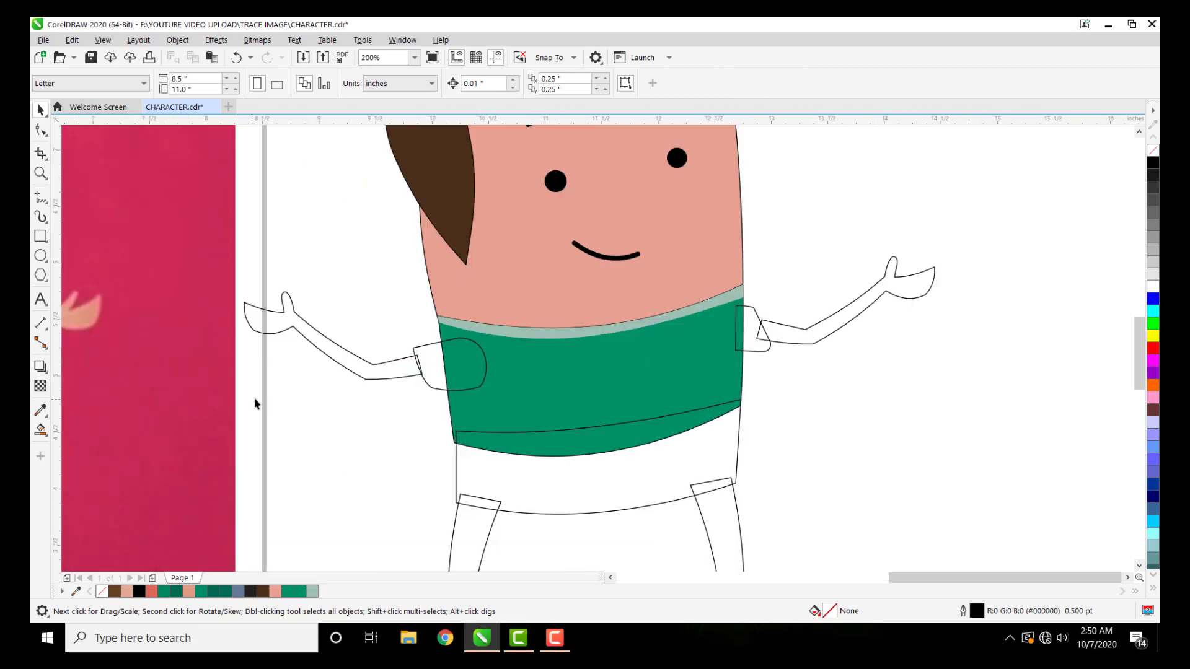
{"action": "scroll", "coordinate": [503, 421], "scroll_direction": "down", "scroll_amount": 2}
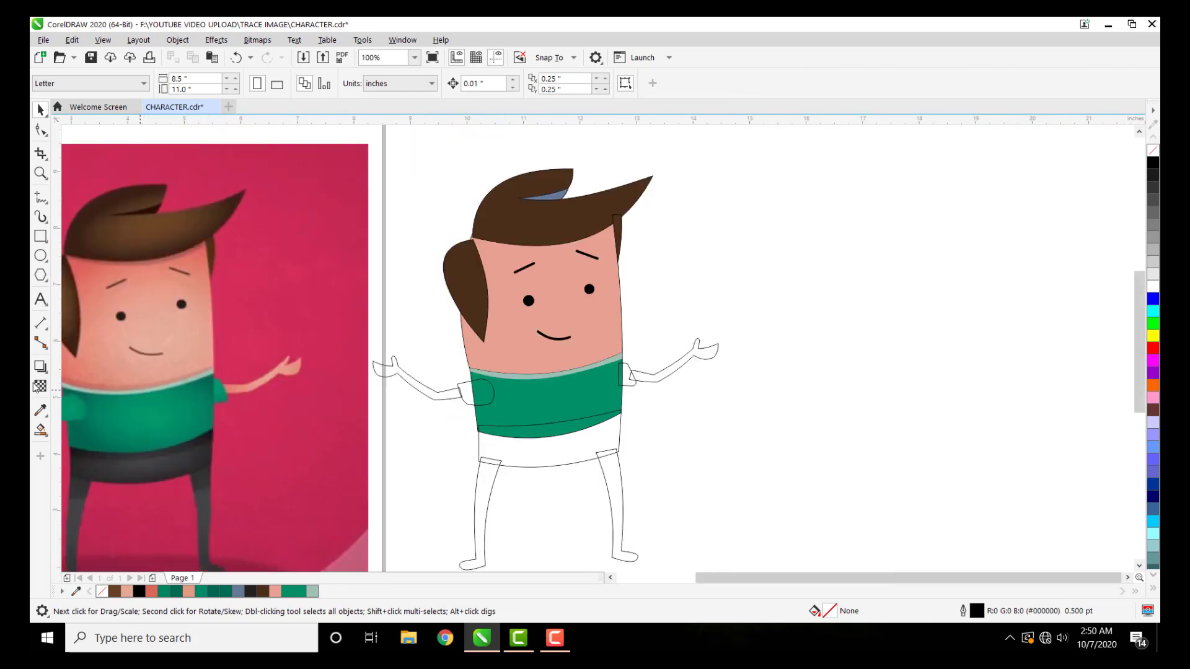
{"action": "left_click", "coordinate": [41, 411]}
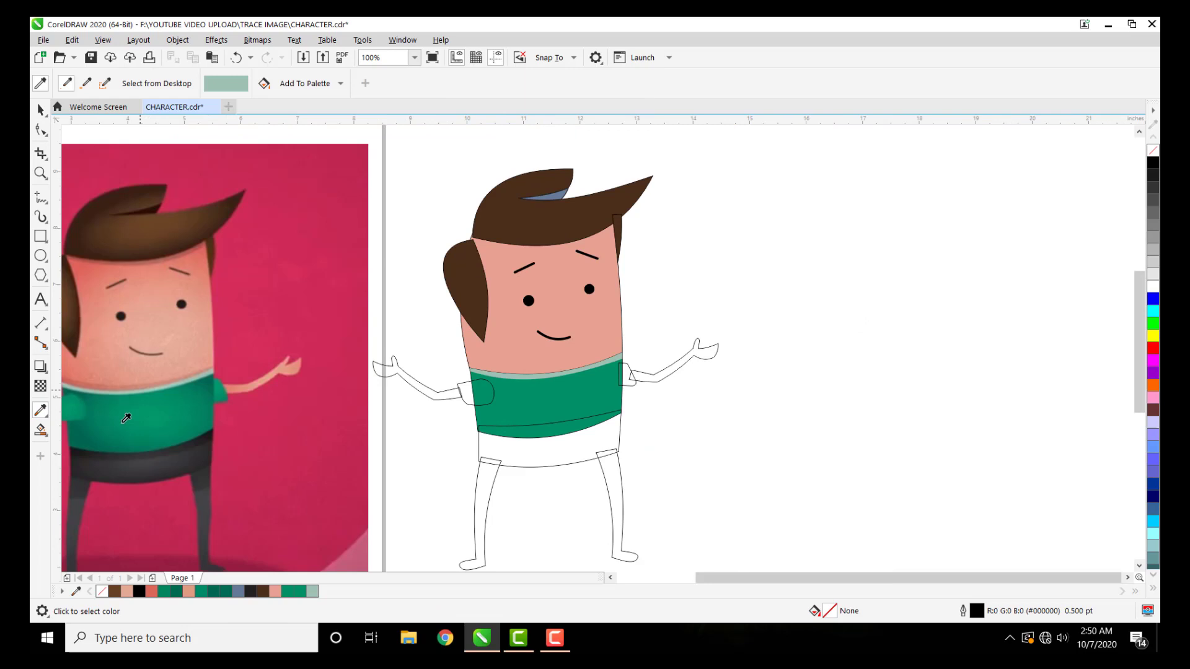
{"action": "left_click", "coordinate": [69, 402]}
{"action": "scroll", "coordinate": [471, 397], "scroll_direction": "up", "scroll_amount": 2}
{"action": "left_click", "coordinate": [465, 392]}
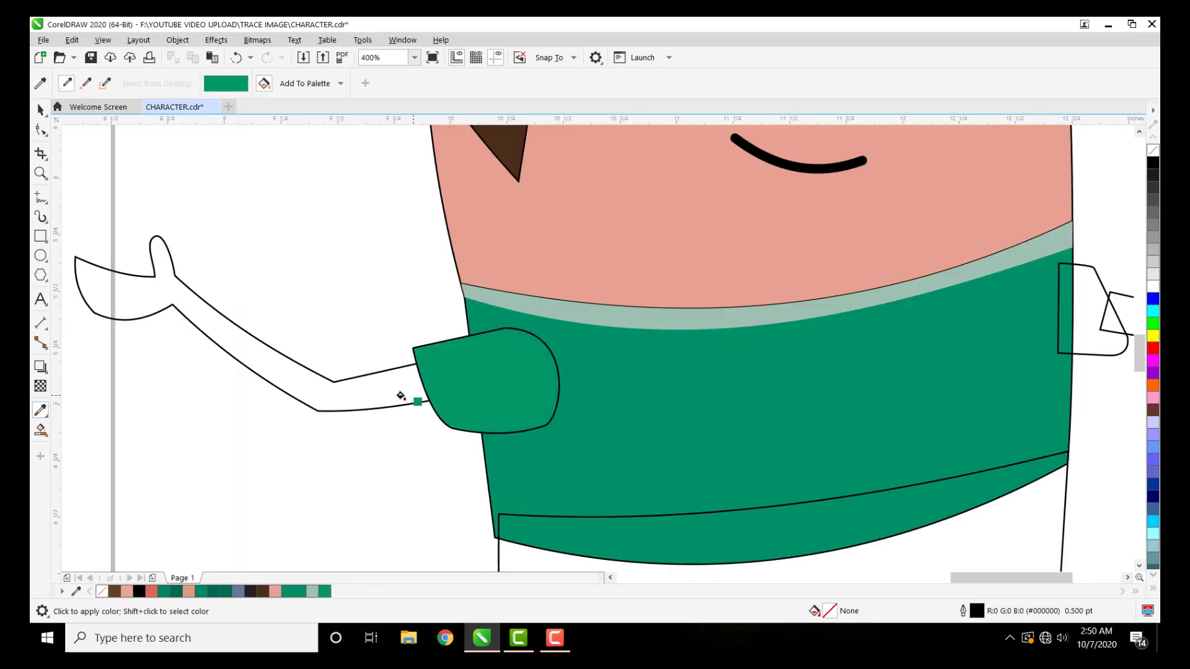
{"action": "scroll", "coordinate": [405, 398], "scroll_direction": "down", "scroll_amount": 1}
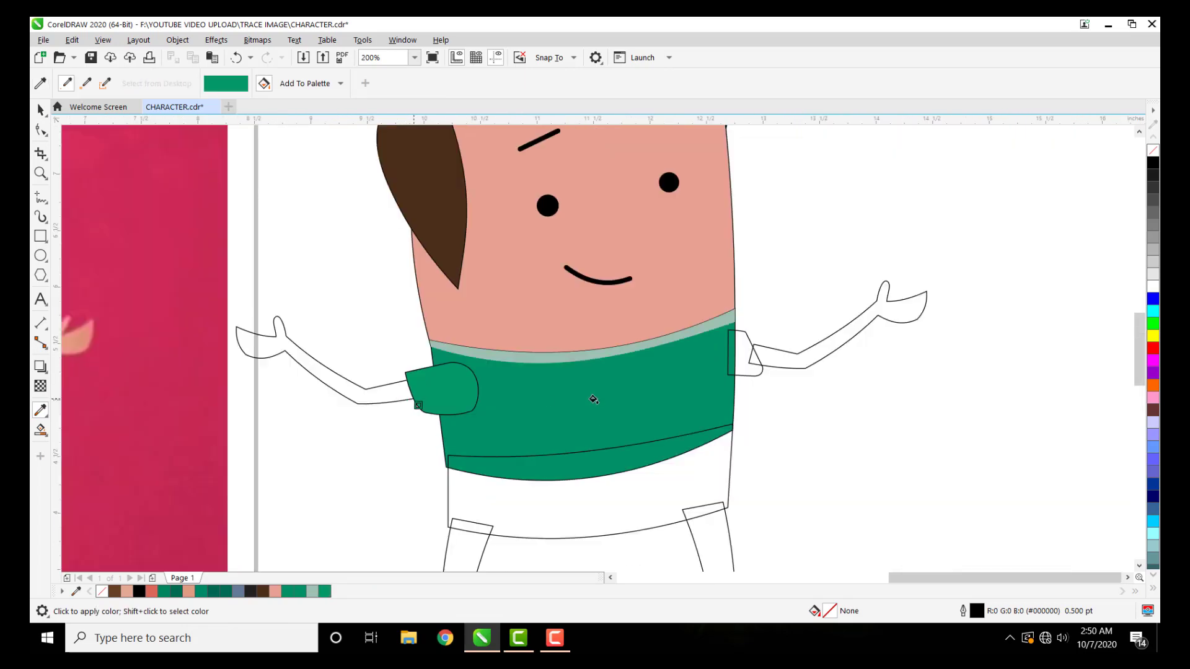
{"action": "left_click", "coordinate": [743, 352]}
{"action": "scroll", "coordinate": [517, 442], "scroll_direction": "down", "scroll_amount": 1}
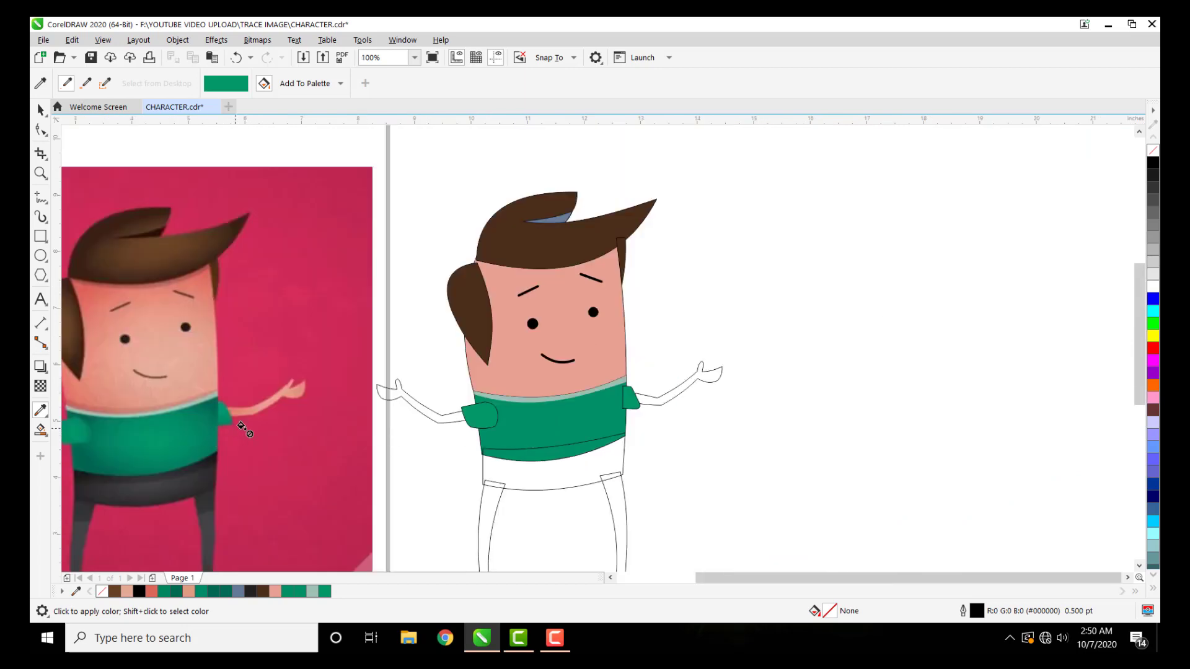
Step: Sample the skin colour from the traced face and fill both arm shapes with it
{"action": "key", "text": "shift"}
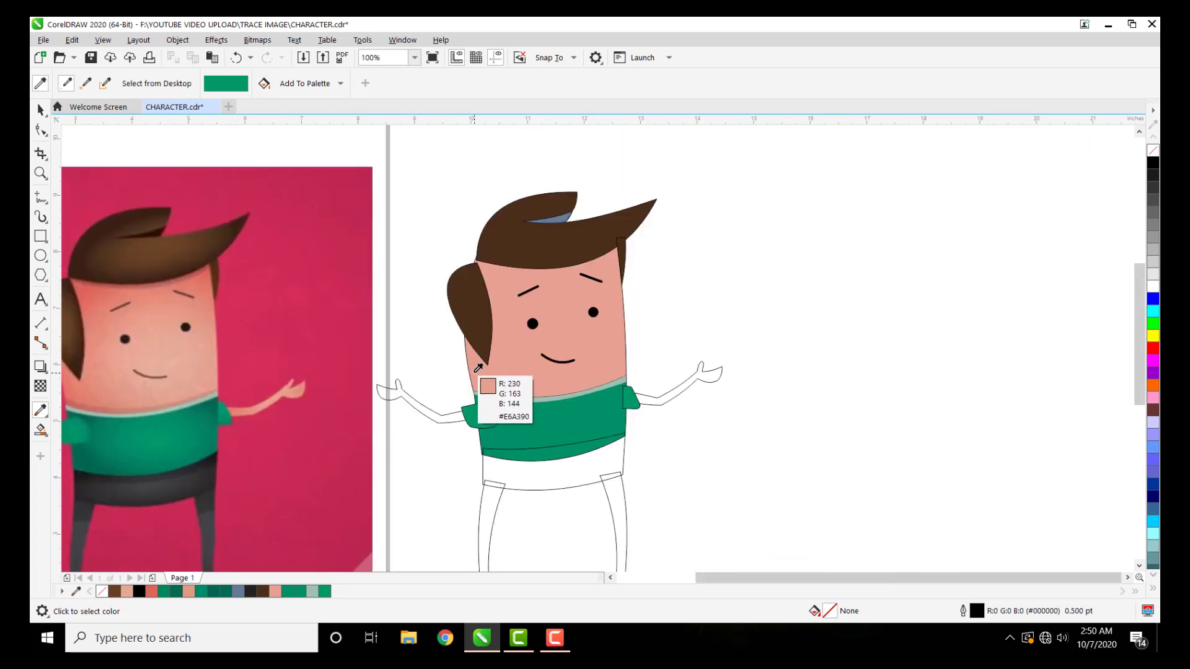
{"action": "left_click", "coordinate": [477, 367]}
{"action": "scroll", "coordinate": [429, 448], "scroll_direction": "up", "scroll_amount": 2}
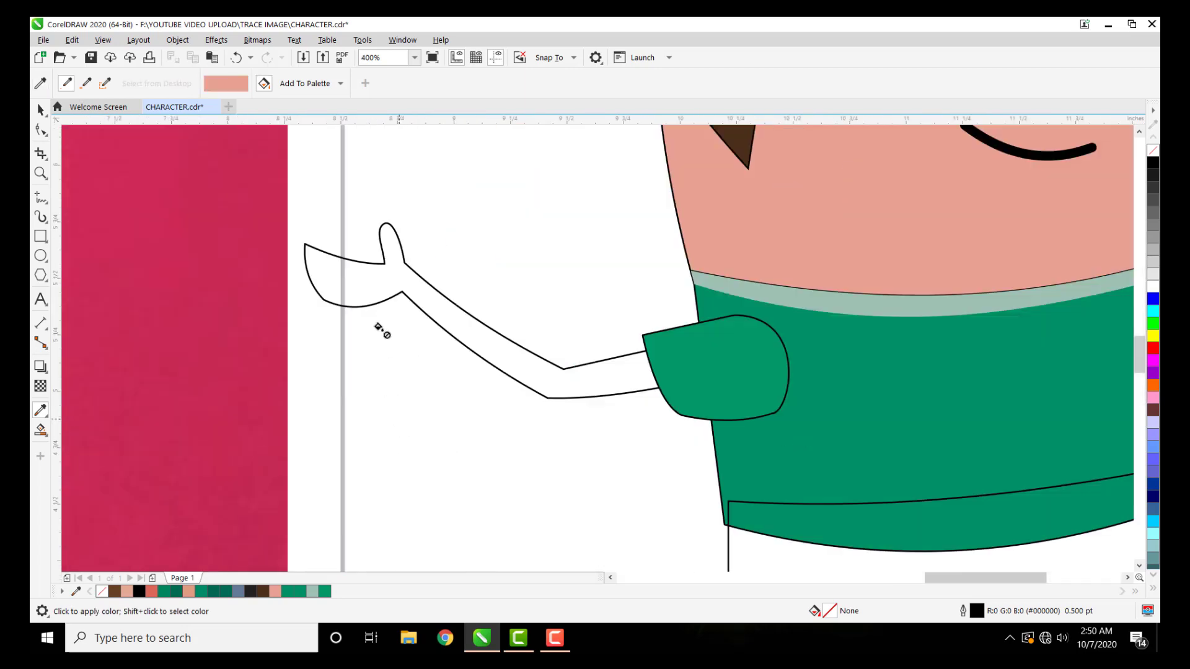
{"action": "left_click", "coordinate": [351, 272]}
{"action": "scroll", "coordinate": [296, 364], "scroll_direction": "down", "scroll_amount": 2}
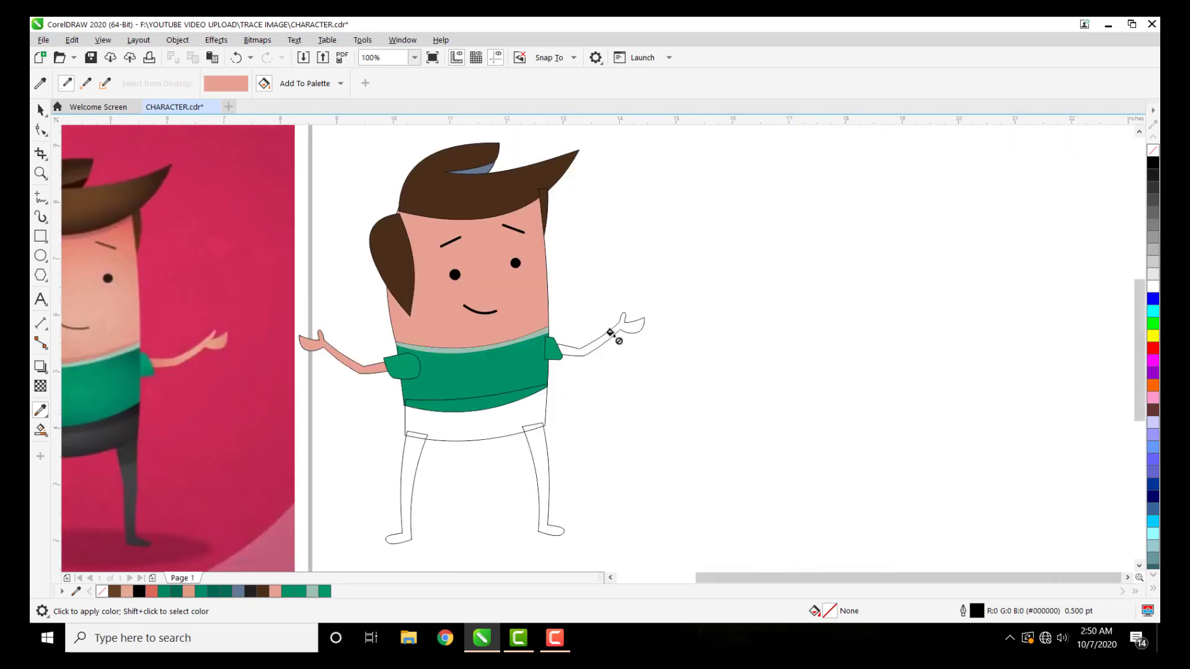
{"action": "left_click", "coordinate": [594, 344]}
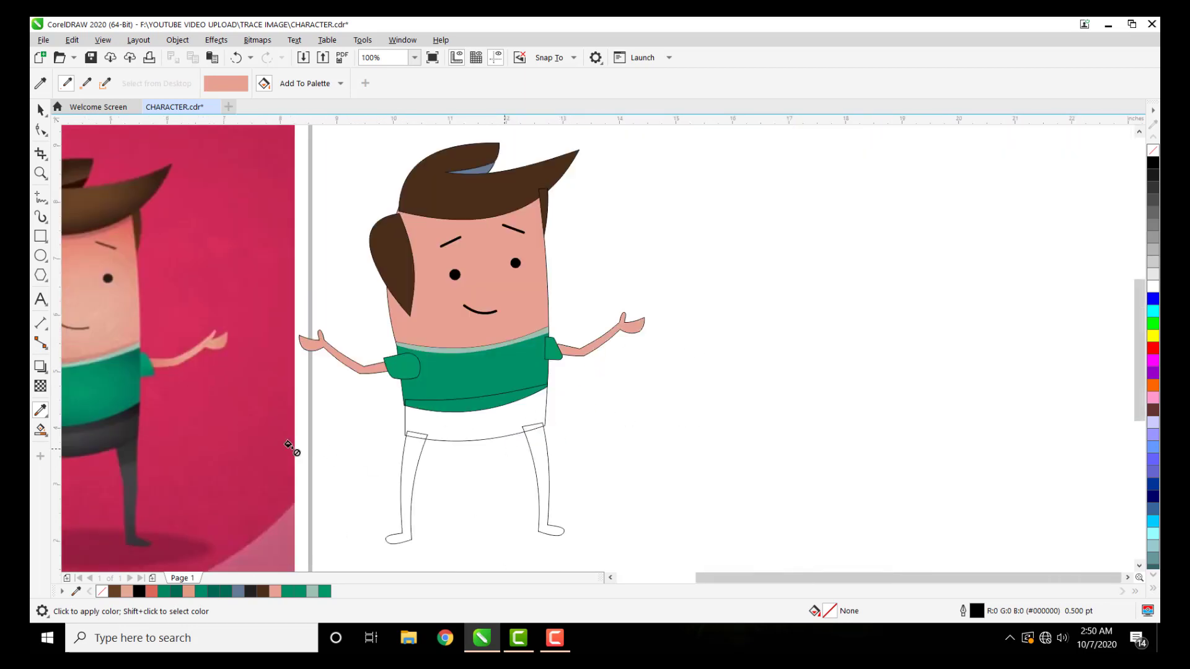
{"action": "left_click", "coordinate": [41, 110]}
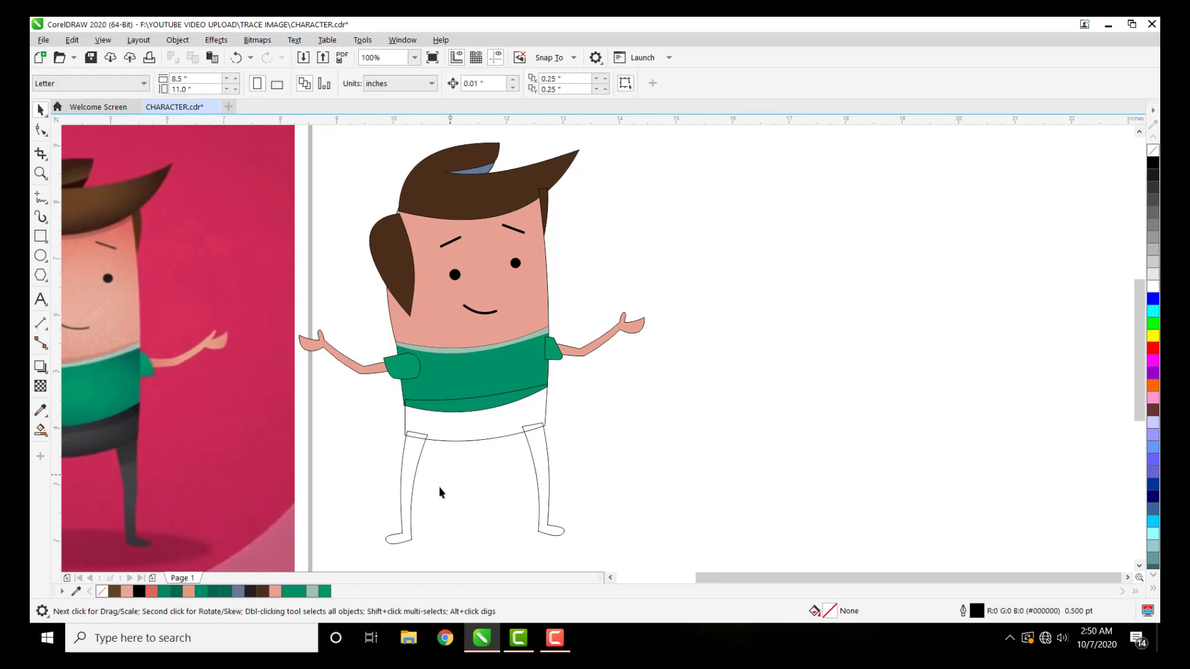
Step: Sample the dark grey from the shorts in the picture and fill the traced shorts outline with it
{"action": "scroll", "coordinate": [438, 431], "scroll_direction": "down", "scroll_amount": 1}
{"action": "scroll", "coordinate": [421, 458], "scroll_direction": "up", "scroll_amount": 1}
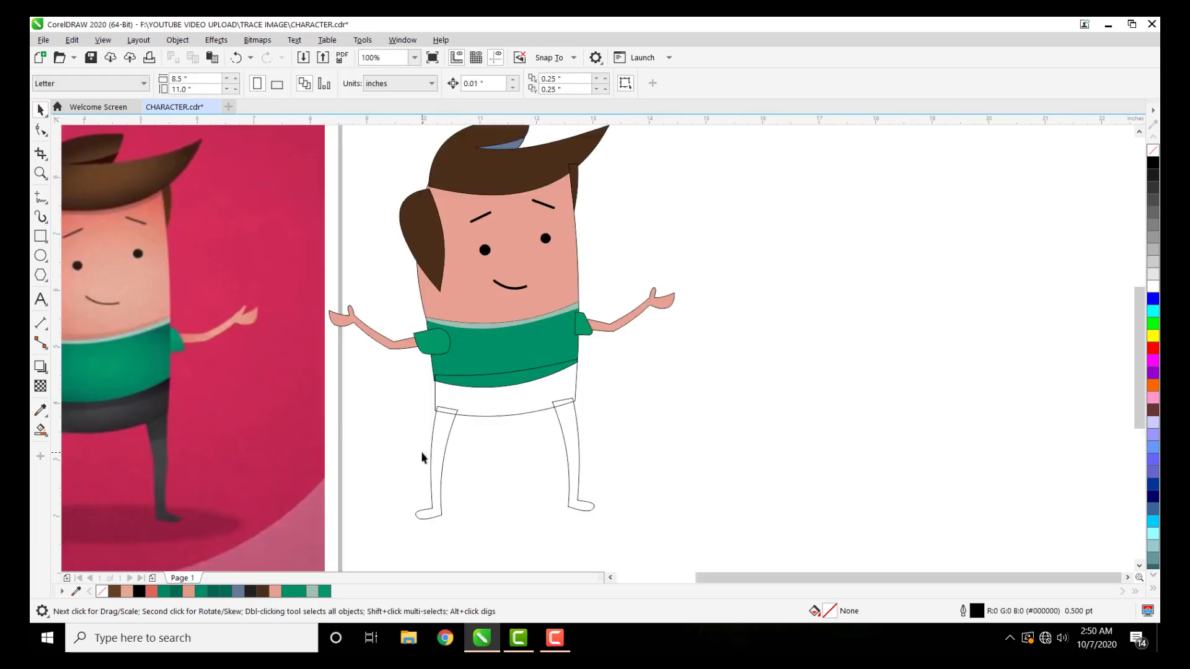
{"action": "left_click", "coordinate": [40, 410]}
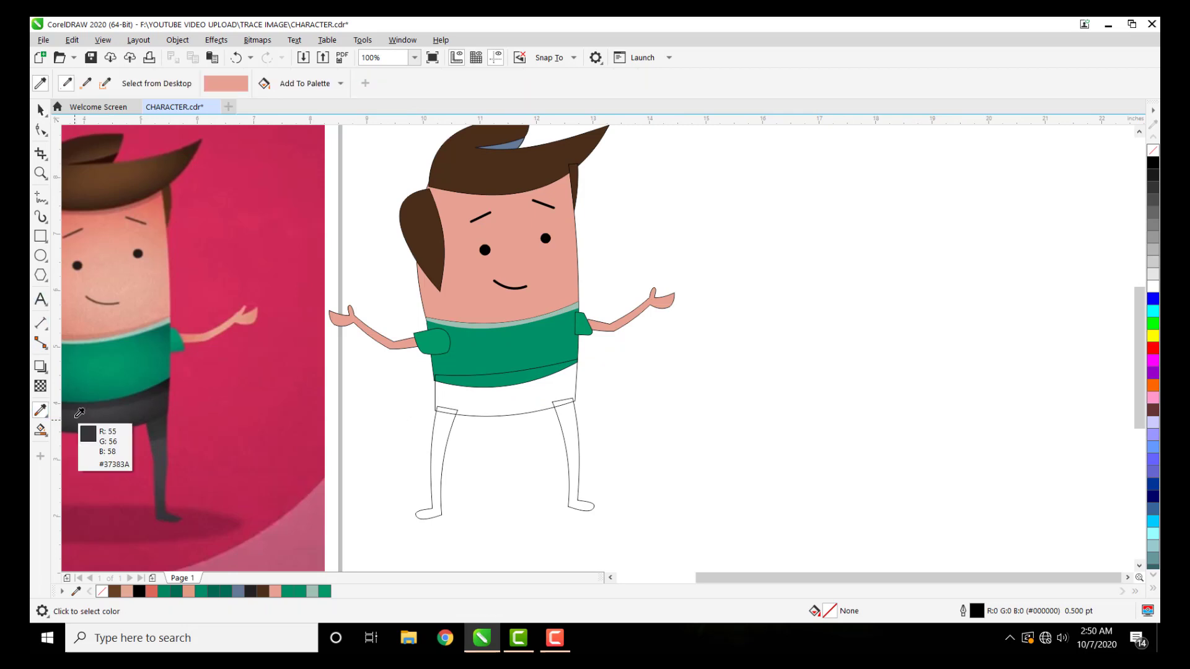
{"action": "left_click", "coordinate": [155, 396]}
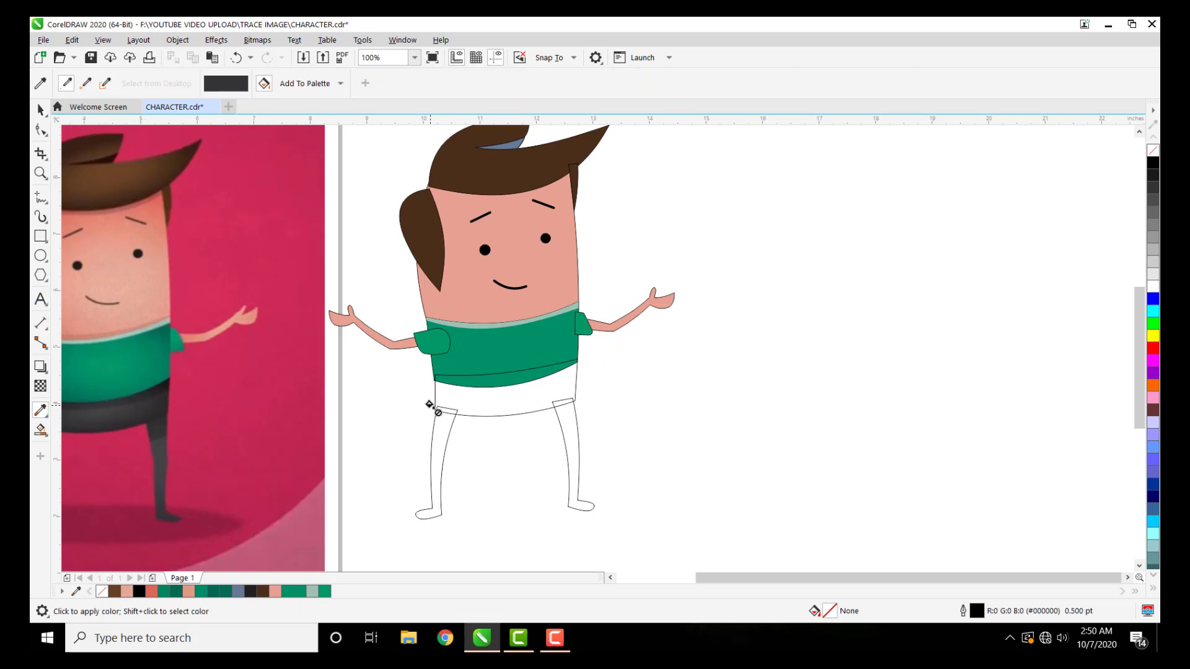
{"action": "scroll", "coordinate": [438, 403], "scroll_direction": "up", "scroll_amount": 2}
{"action": "left_click", "coordinate": [499, 396]}
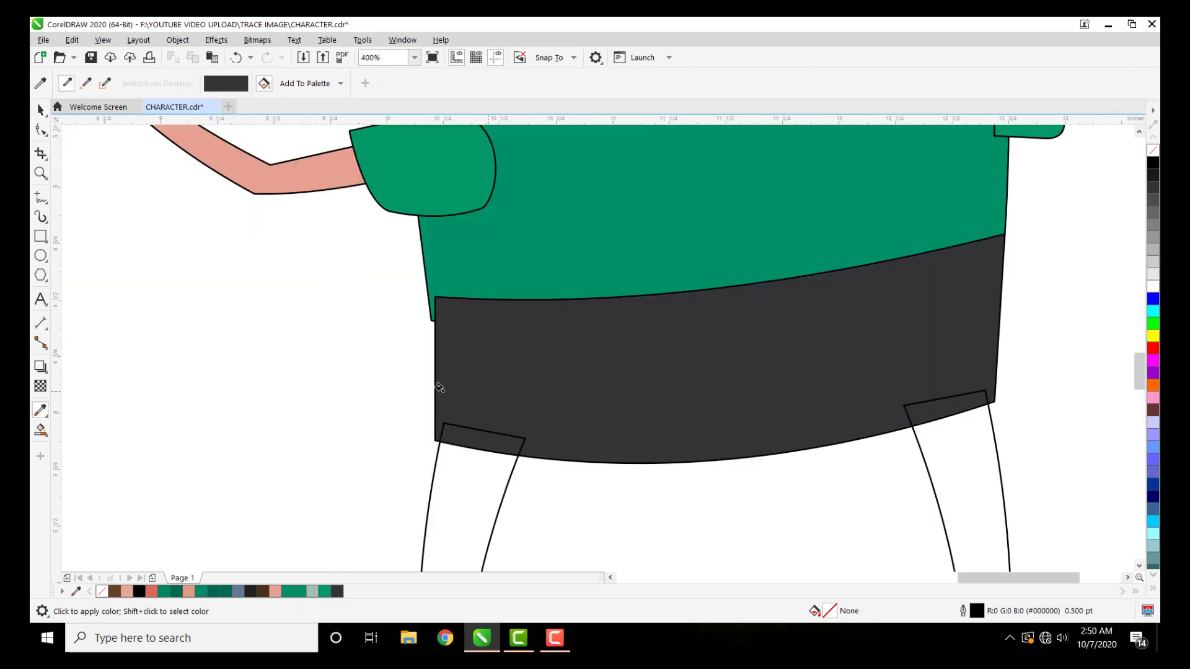
{"action": "scroll", "coordinate": [439, 387], "scroll_direction": "down", "scroll_amount": 2}
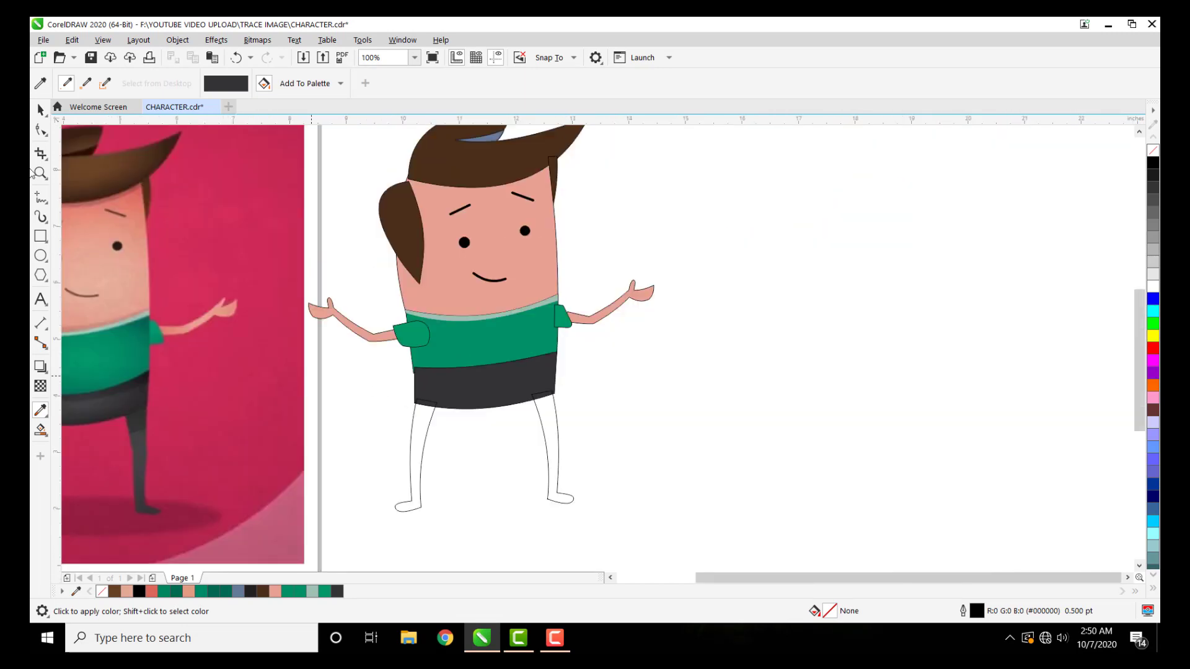
{"action": "left_click", "coordinate": [41, 110]}
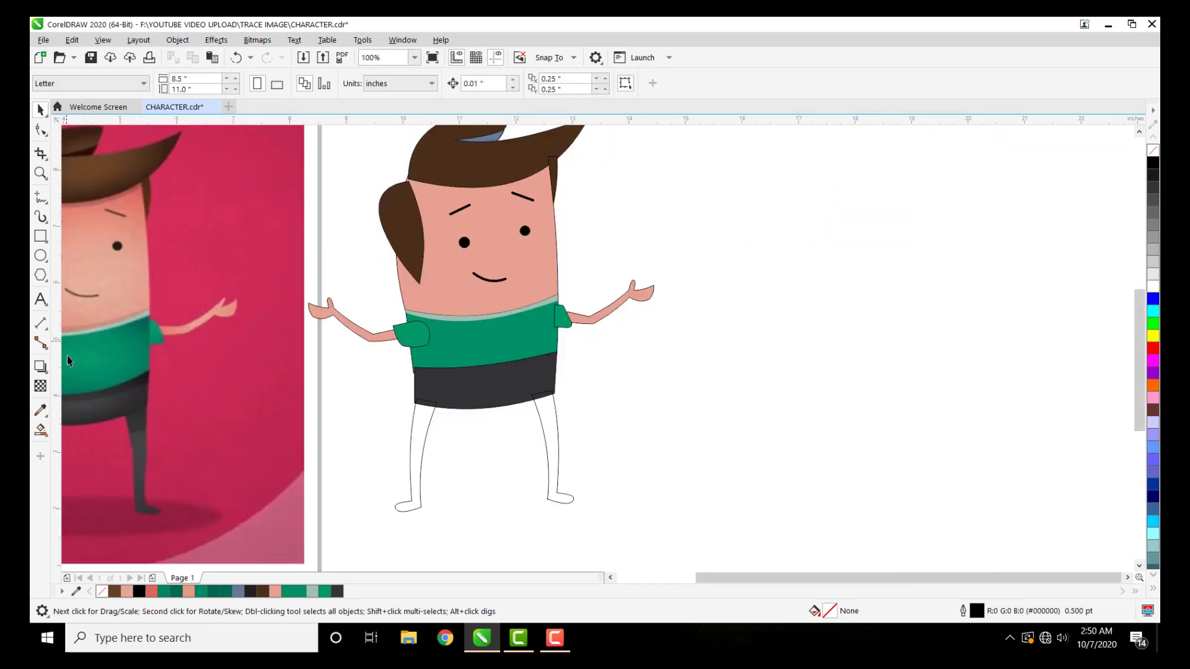
Step: Sample the grey from the leg in the picture and fill both traced legs with it
{"action": "left_click", "coordinate": [40, 409]}
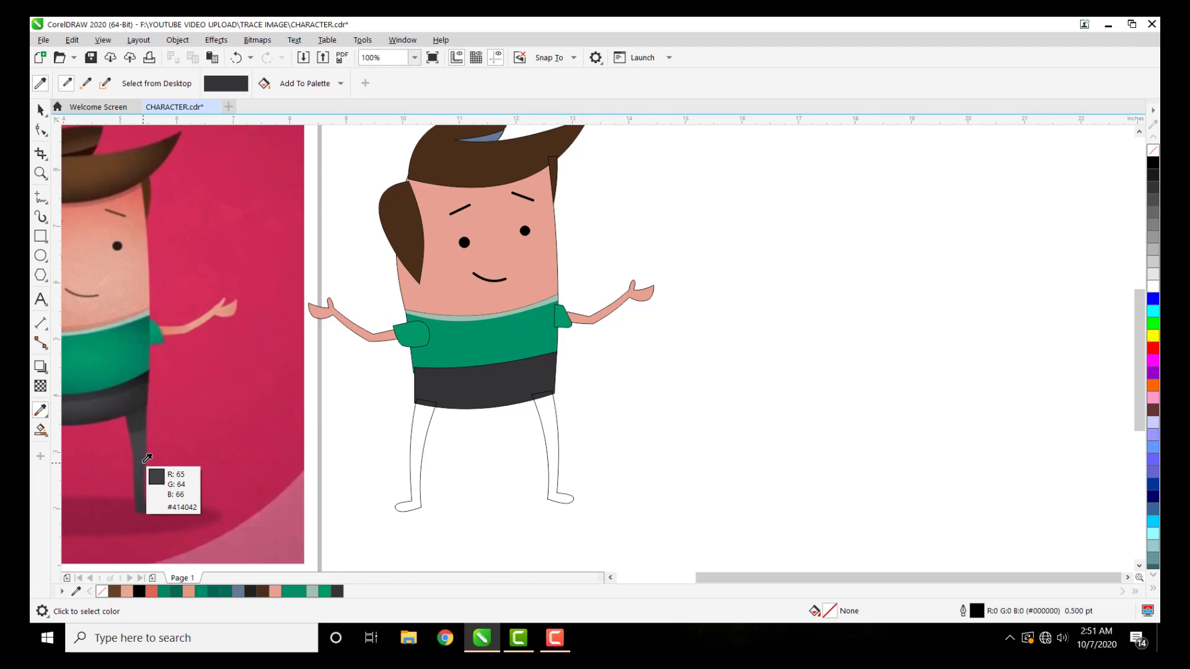
{"action": "left_click", "coordinate": [146, 459]}
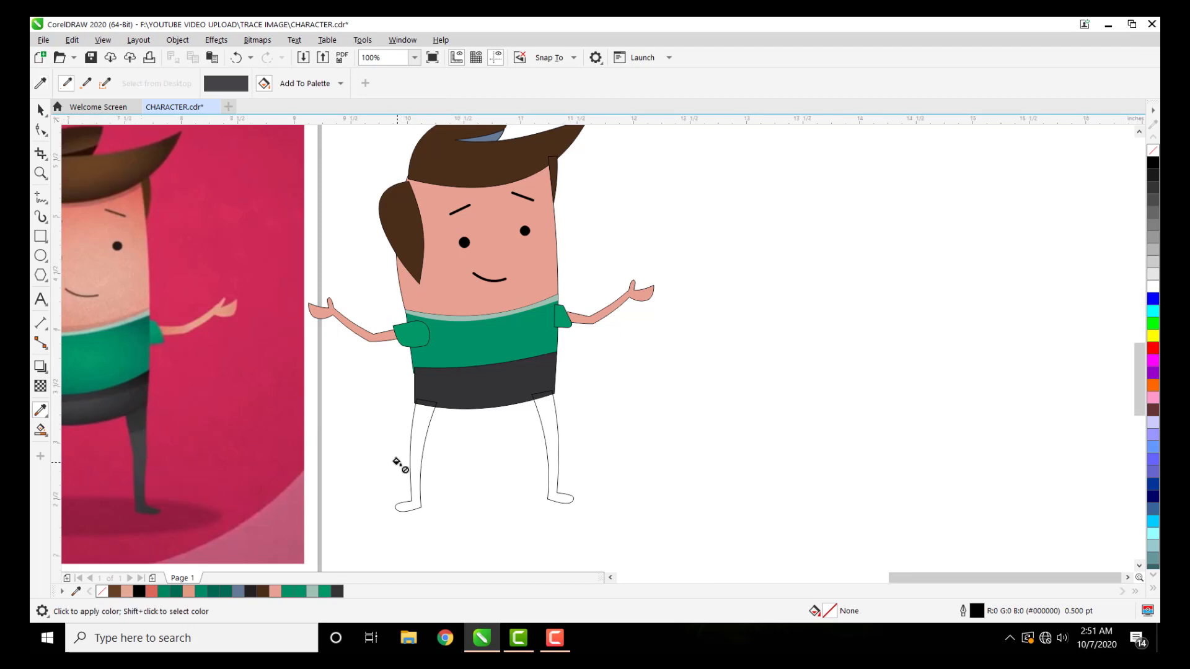
{"action": "scroll", "coordinate": [397, 465], "scroll_direction": "up", "scroll_amount": 3}
{"action": "left_click", "coordinate": [491, 337]}
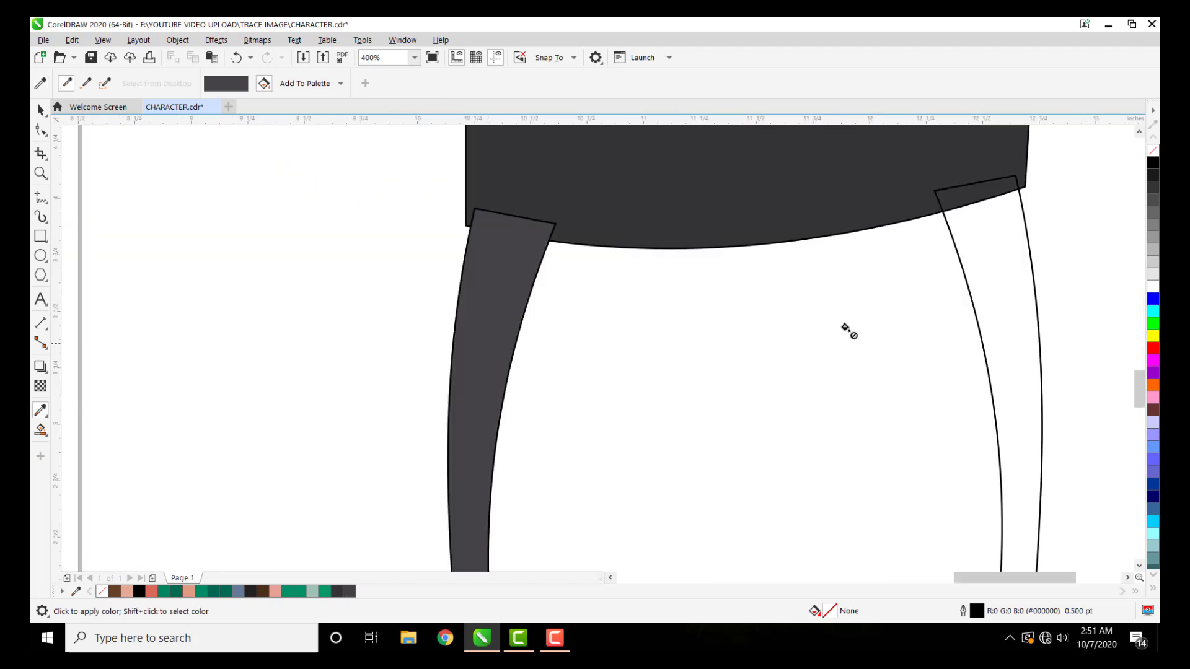
{"action": "left_click", "coordinate": [993, 301]}
{"action": "scroll", "coordinate": [335, 453], "scroll_direction": "down", "scroll_amount": 2}
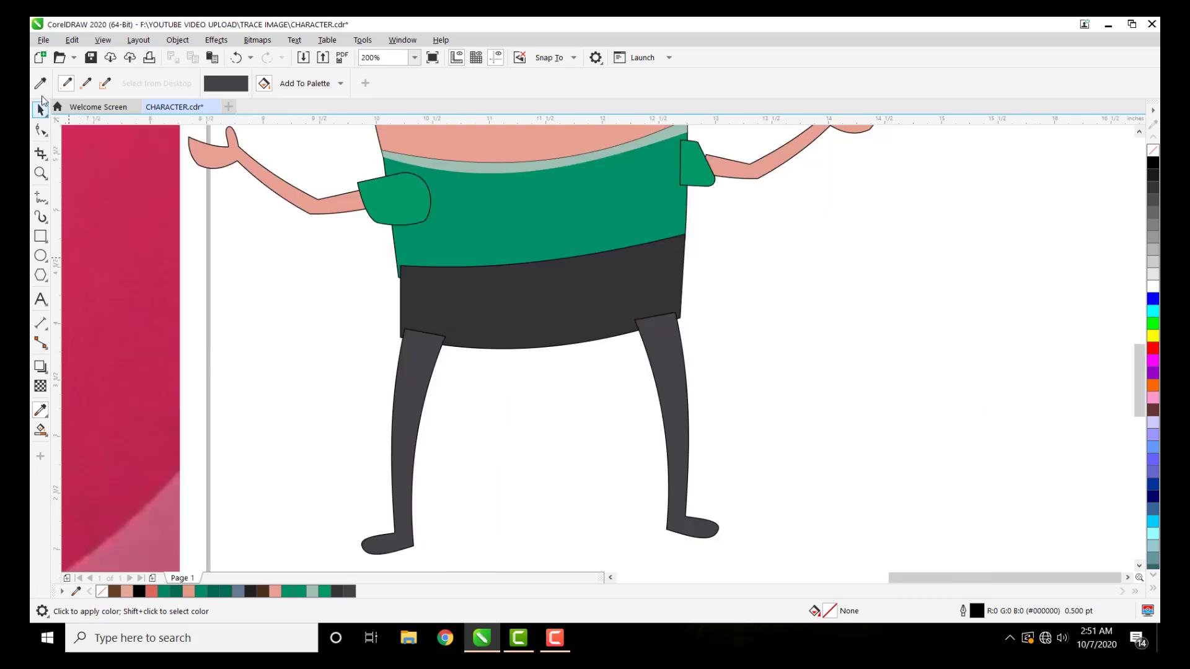
{"action": "left_click", "coordinate": [41, 110]}
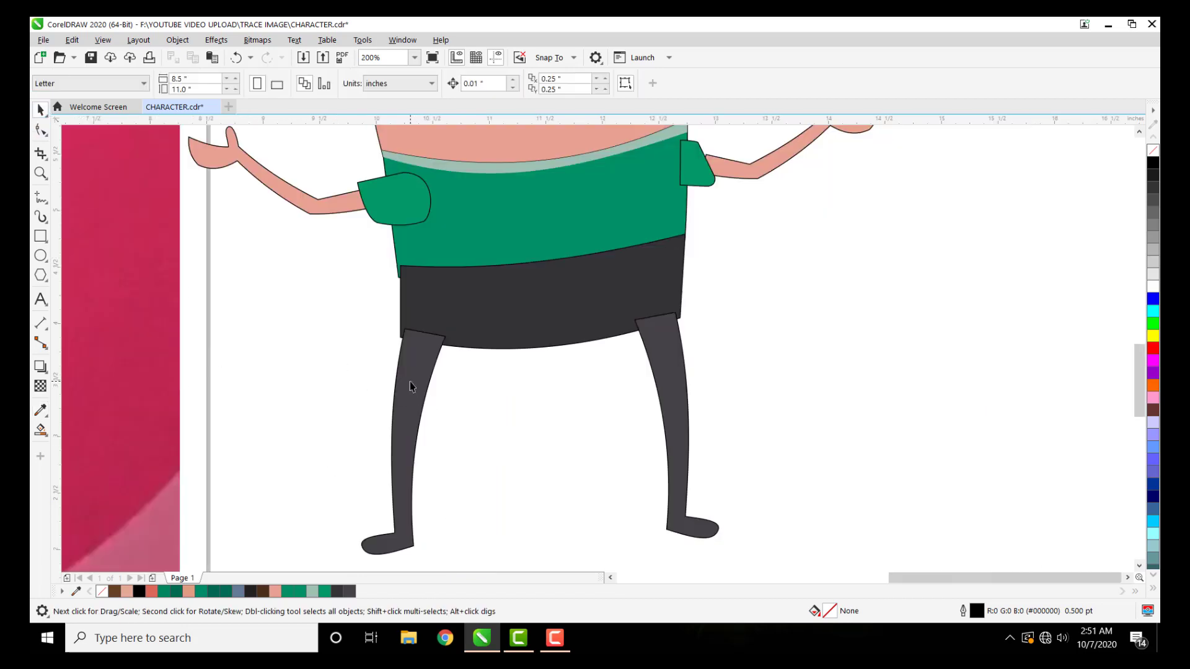
Step: Send both leg shapes to the back of the page so their tops sit behind the shorts
{"action": "left_click", "coordinate": [410, 386]}
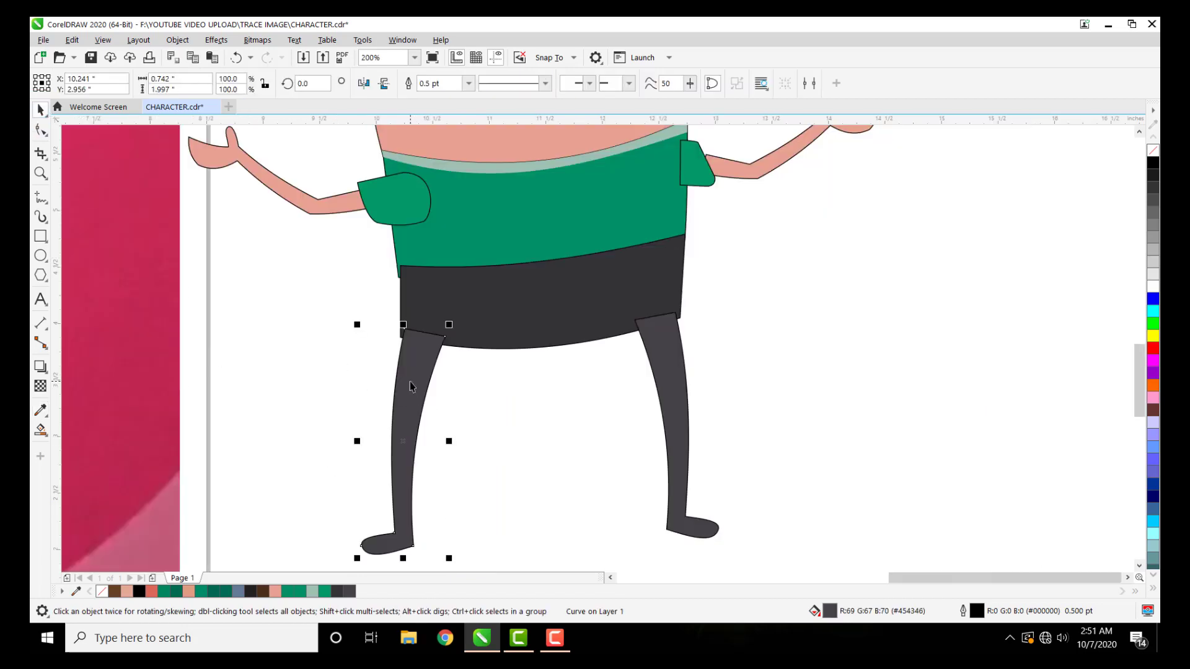
{"action": "left_click", "coordinate": [674, 374], "text": "shift"}
{"action": "right_click", "coordinate": [673, 375]}
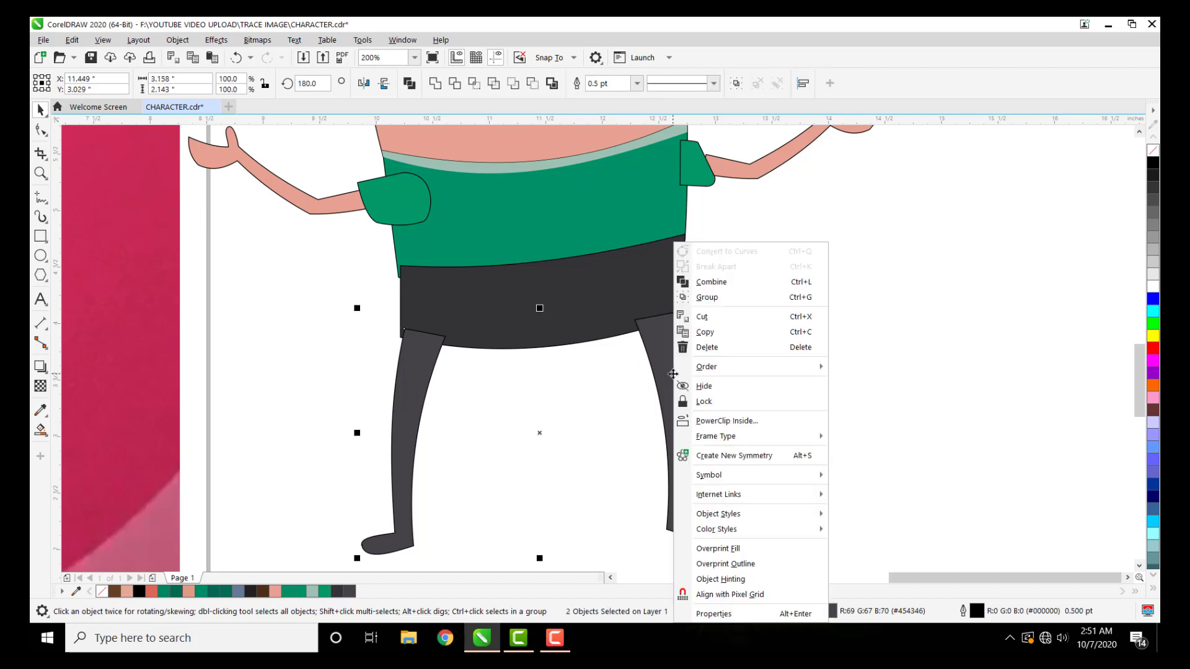
{"action": "mouse_move", "coordinate": [708, 367]}
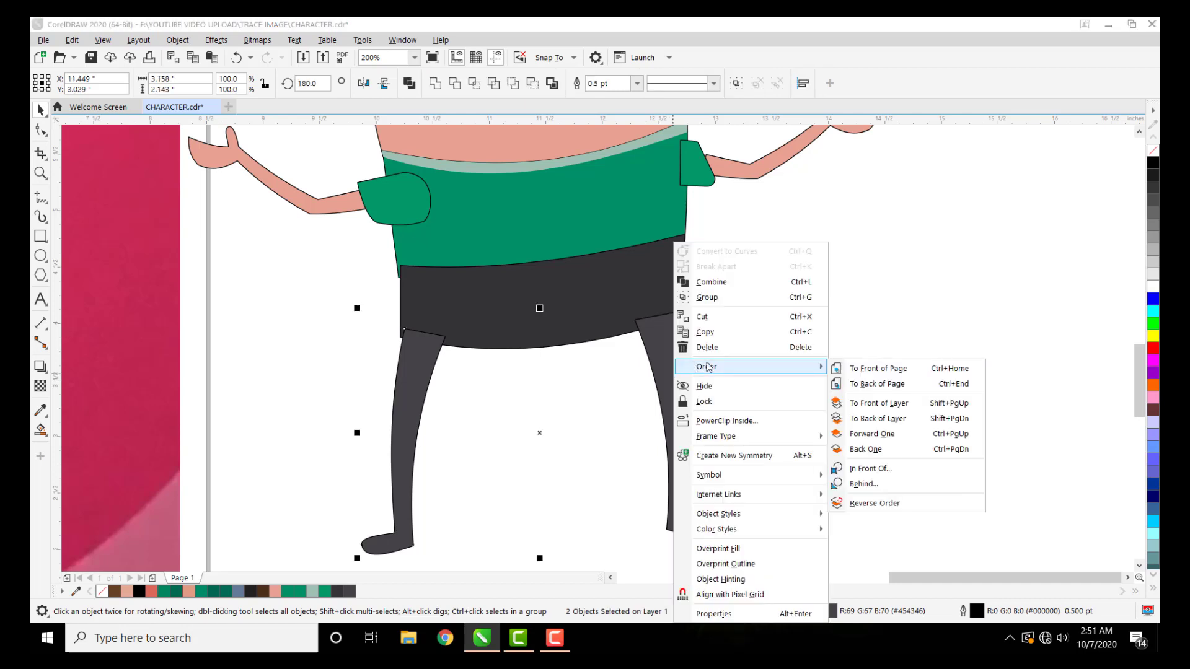
{"action": "left_click", "coordinate": [905, 384]}
{"action": "left_click", "coordinate": [883, 389]}
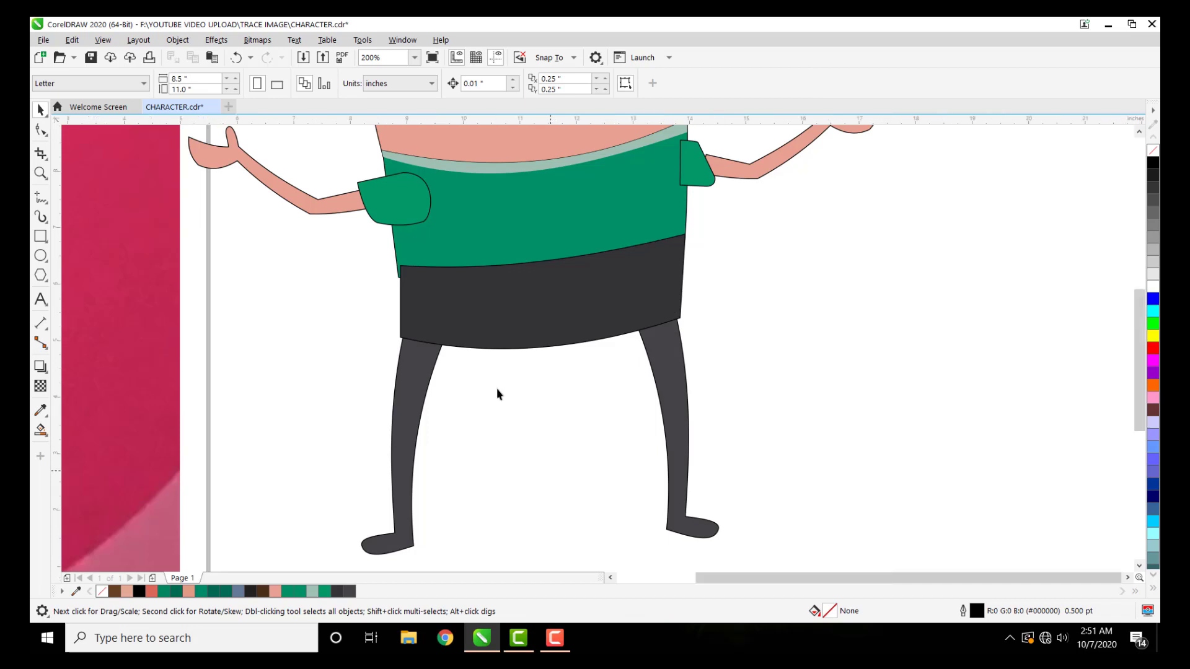
Step: Select the shorts together with both legs and send them to the back of the page, behind the shirt
{"action": "scroll", "coordinate": [497, 390], "scroll_direction": "down", "scroll_amount": 2}
{"action": "scroll", "coordinate": [619, 400], "scroll_direction": "up", "scroll_amount": 1}
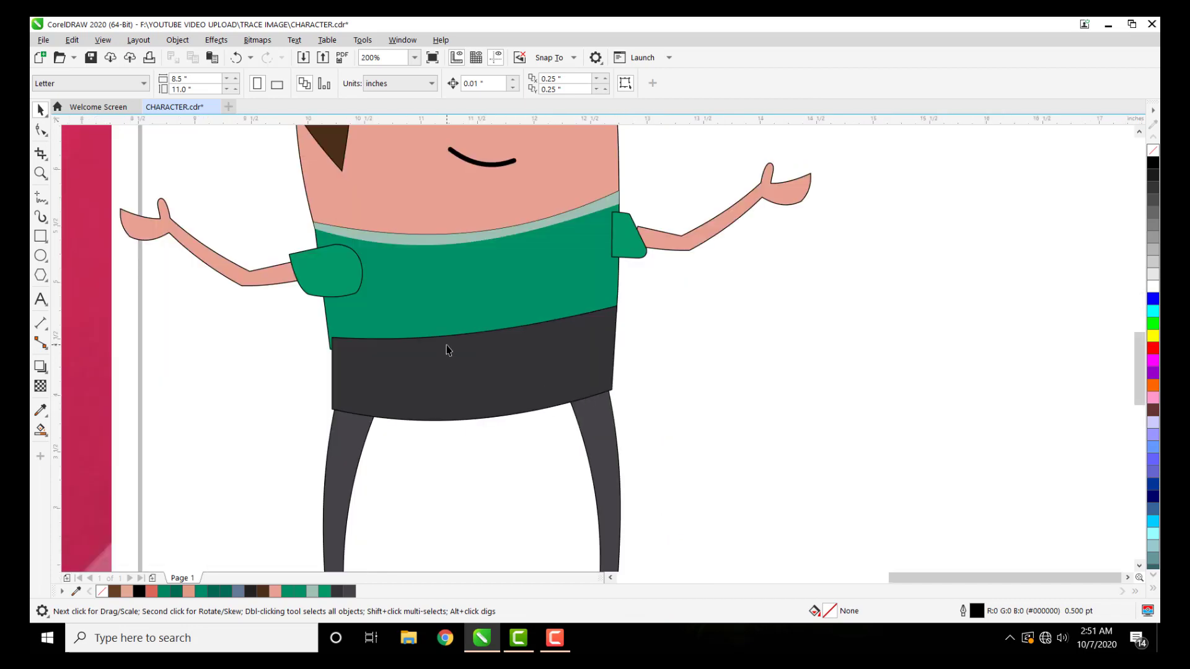
{"action": "scroll", "coordinate": [447, 348], "scroll_direction": "down", "scroll_amount": 1}
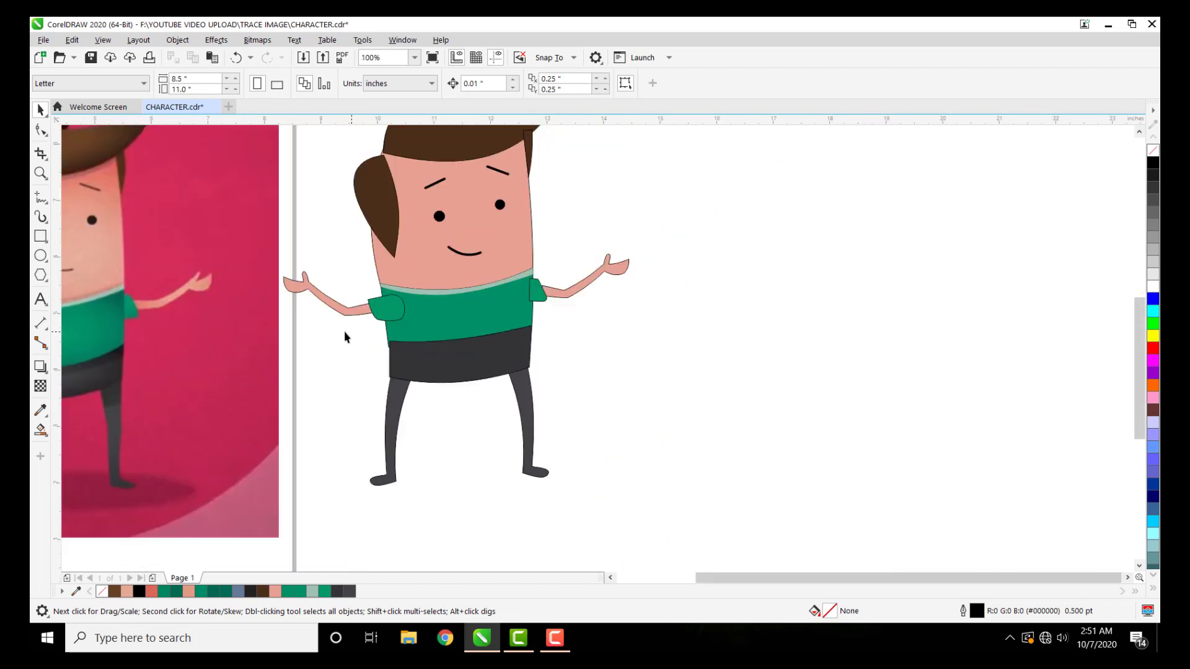
{"action": "left_click_drag", "start_coordinate": [345, 336], "coordinate": [547, 412]}
{"action": "mouse_move", "coordinate": [354, 329]}
{"action": "left_mouse_down"}
{"action": "mouse_move", "coordinate": [561, 373]}
{"action": "mouse_move", "coordinate": [555, 501]}
{"action": "mouse_move", "coordinate": [499, 354]}
{"action": "mouse_move", "coordinate": [356, 314]}
{"action": "mouse_move", "coordinate": [341, 321]}
{"action": "left_mouse_up"}
{"action": "right_click", "coordinate": [435, 361]}
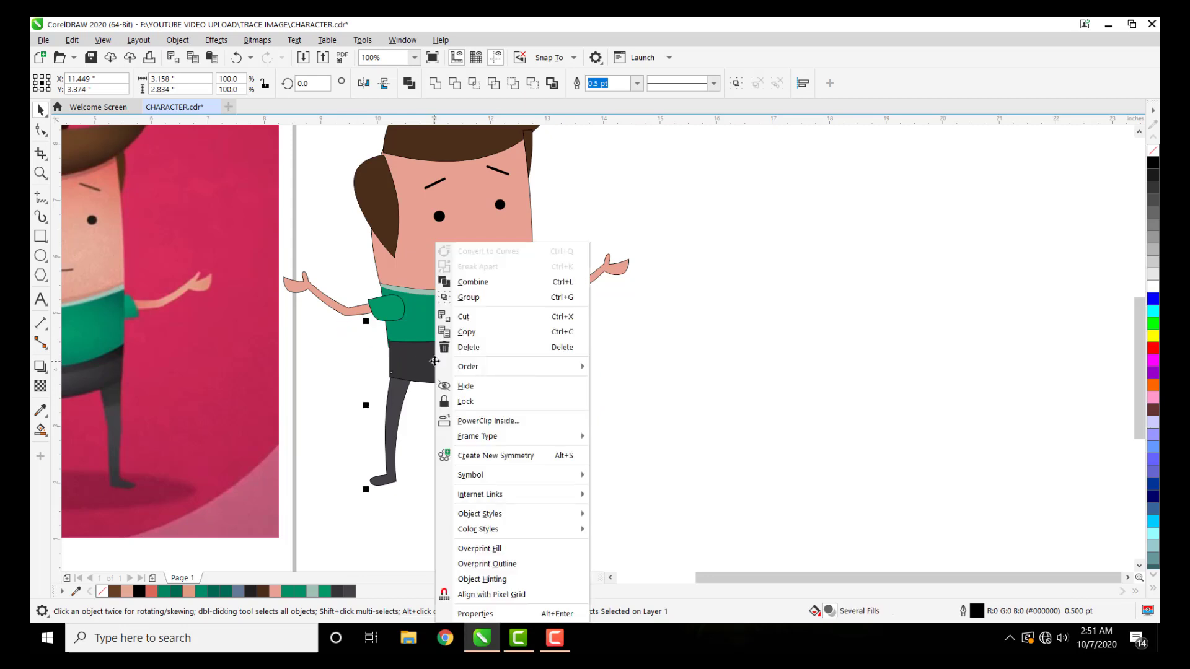
{"action": "mouse_move", "coordinate": [496, 366]}
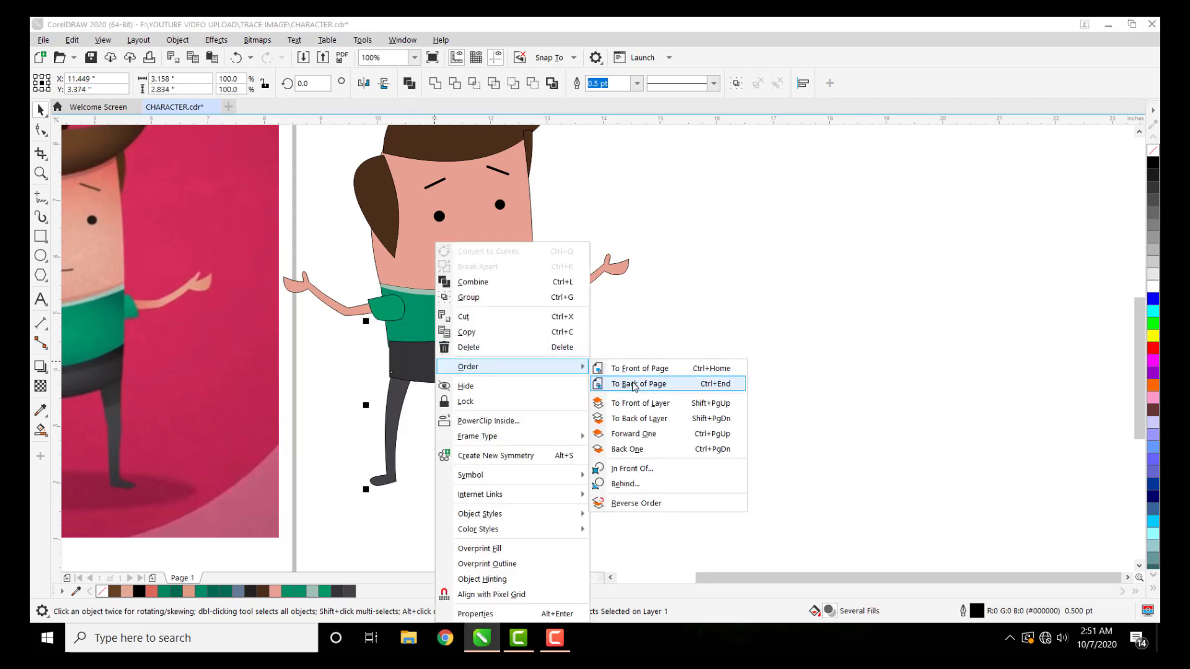
{"action": "left_click", "coordinate": [634, 384]}
{"action": "left_click", "coordinate": [622, 400]}
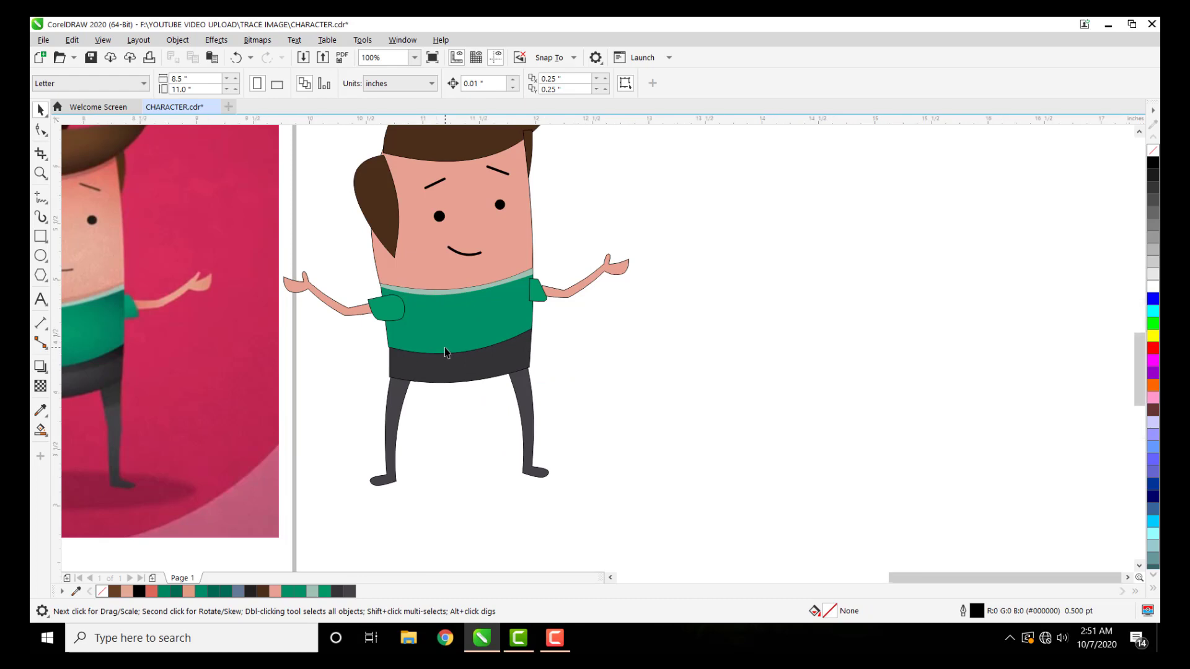
Step: Remove the outline from both green shirt sleeves
{"action": "scroll", "coordinate": [444, 347], "scroll_direction": "up", "scroll_amount": 2}
{"action": "left_click", "coordinate": [345, 271]}
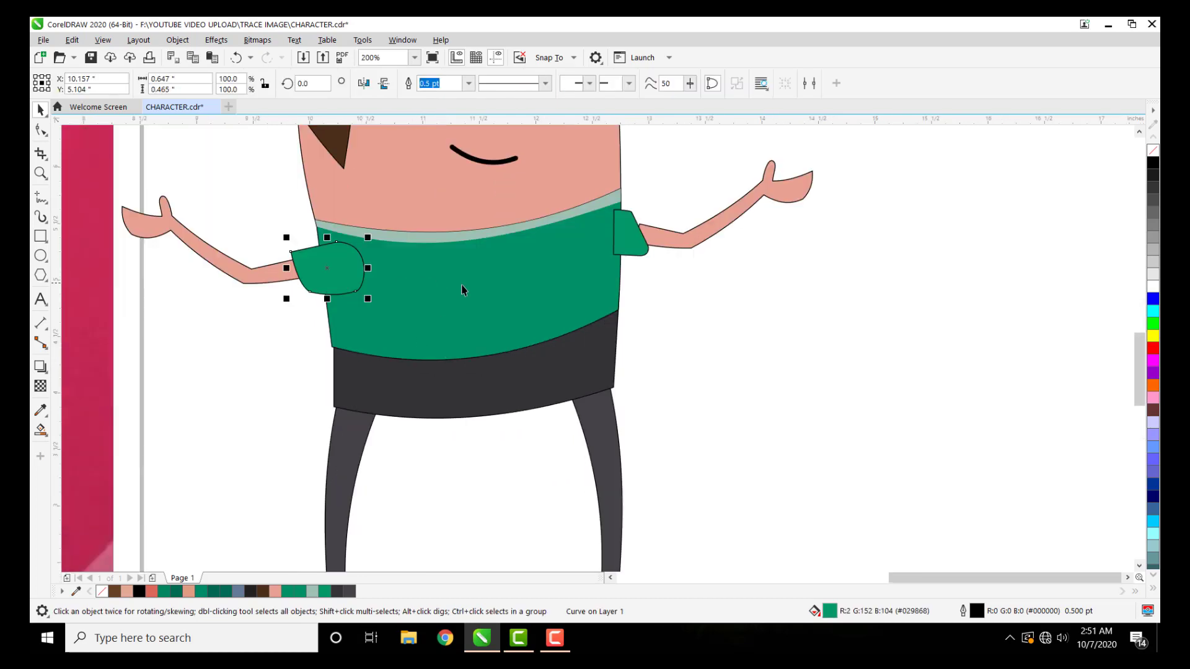
{"action": "left_click", "coordinate": [627, 235], "text": "shift"}
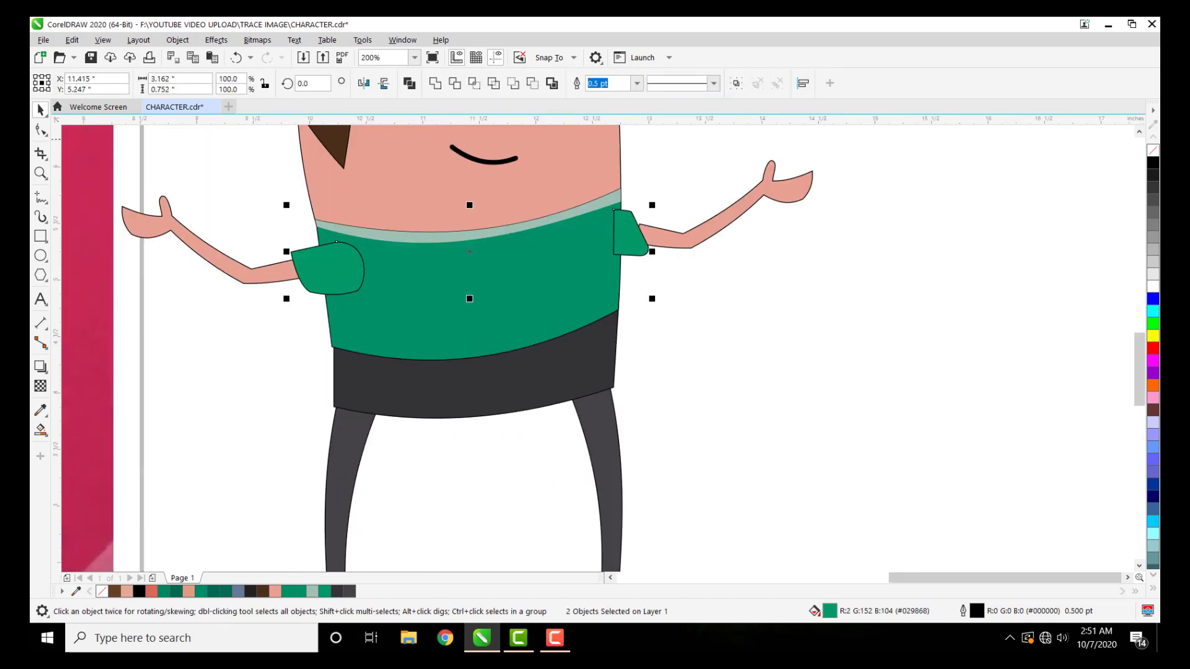
{"action": "right_click", "coordinate": [1154, 151]}
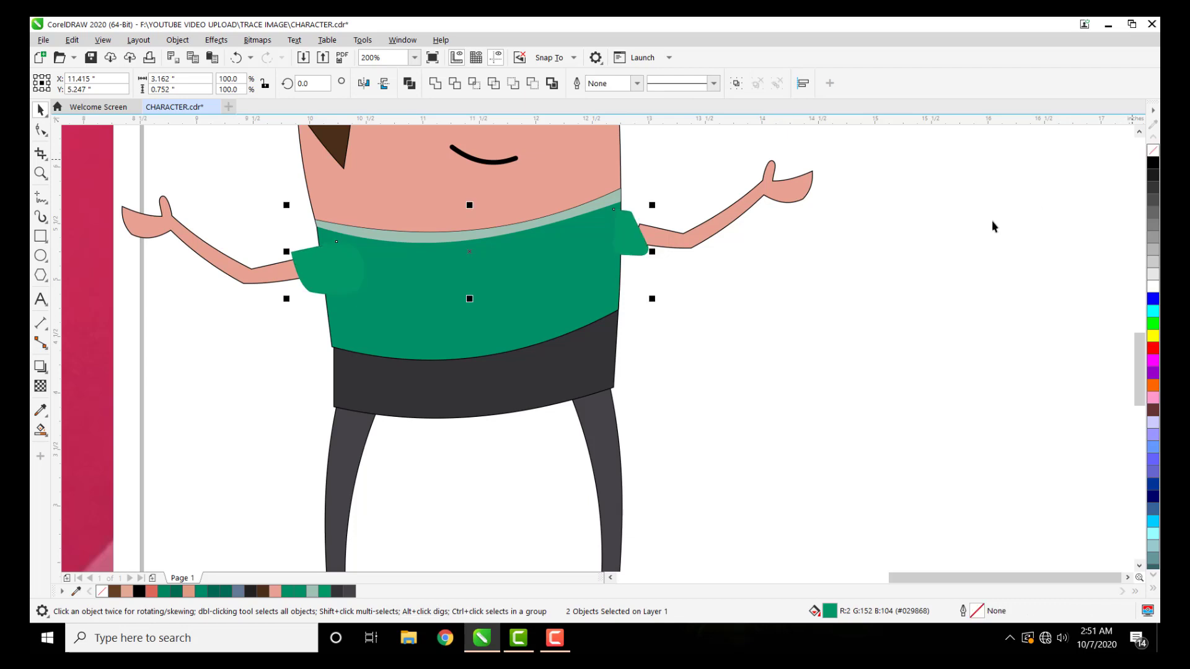
{"action": "left_click", "coordinate": [845, 291]}
Step: Move the right-hand arm slightly inward so its cut end tucks behind the green sleeve
{"action": "scroll", "coordinate": [626, 192], "scroll_direction": "up", "scroll_amount": 2}
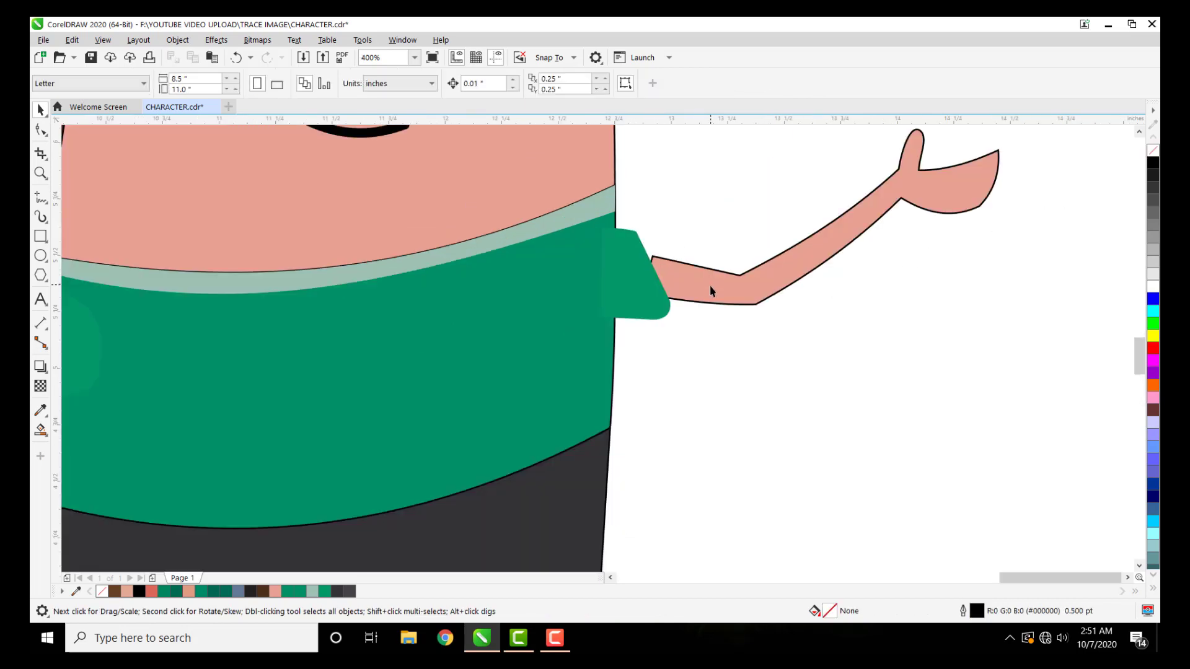
{"action": "left_click_drag", "start_coordinate": [709, 285], "coordinate": [695, 282]}
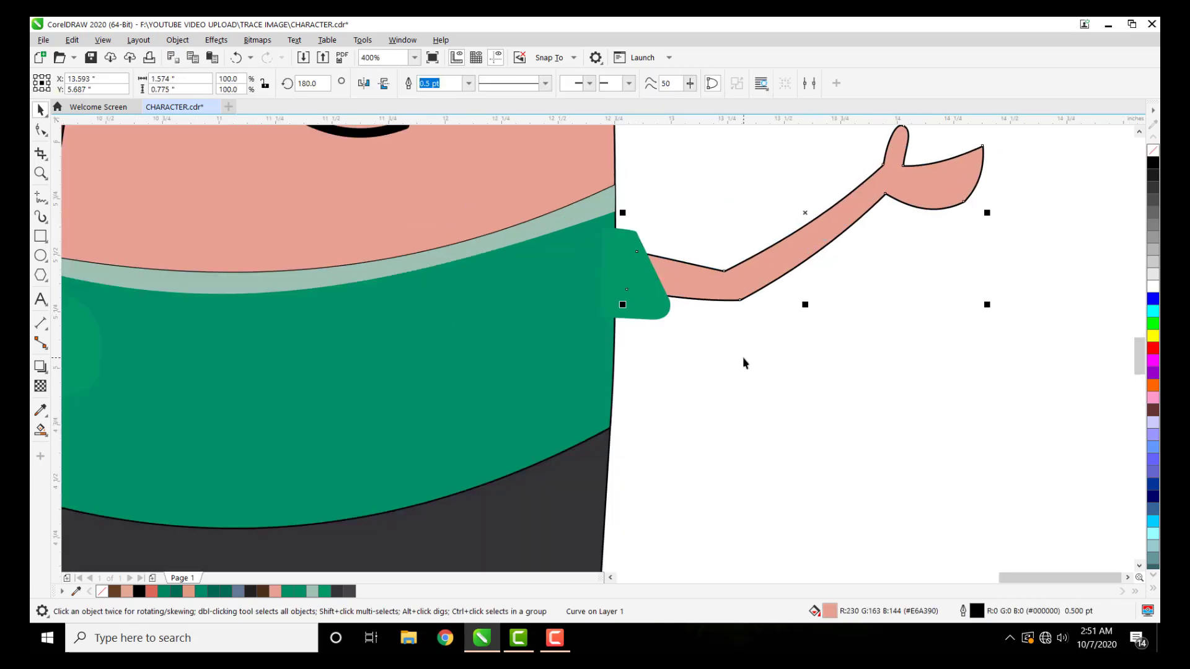
{"action": "left_click", "coordinate": [781, 392]}
{"action": "scroll", "coordinate": [678, 348], "scroll_direction": "down", "scroll_amount": 4}
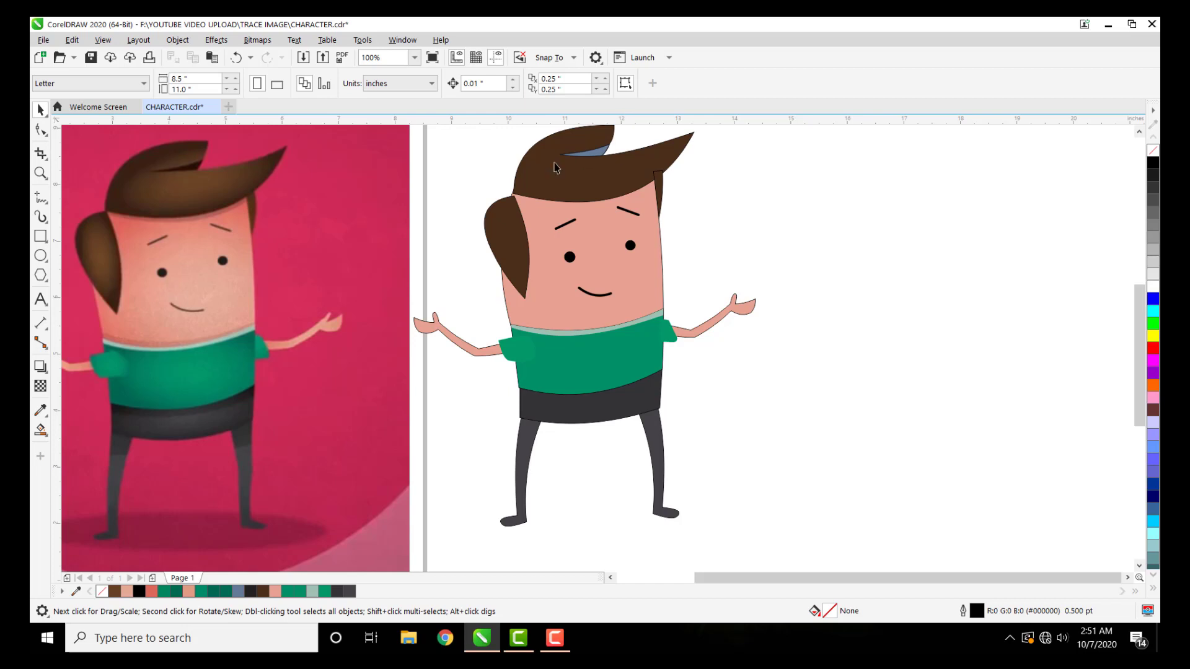
Step: Sample the very dark brown (#280E03) from the hair crease in the picture and fill the traced crease shape with it
{"action": "left_click", "coordinate": [41, 411]}
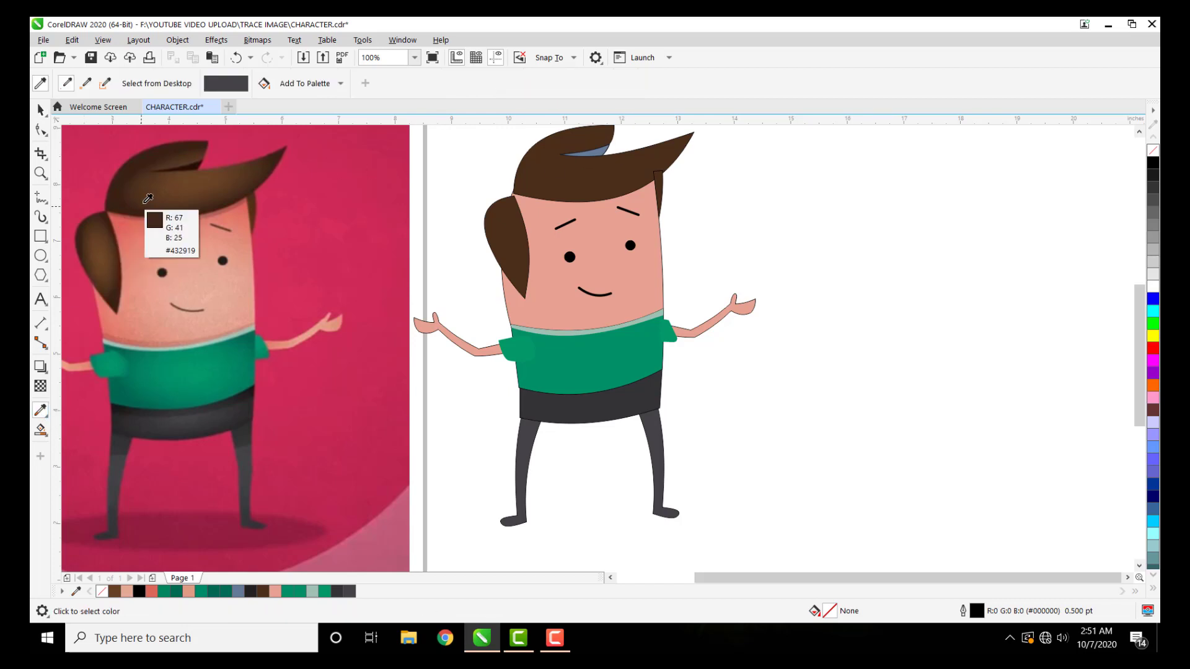
{"action": "scroll", "coordinate": [264, 195], "scroll_direction": "up", "scroll_amount": 4}
{"action": "left_click", "coordinate": [286, 180]}
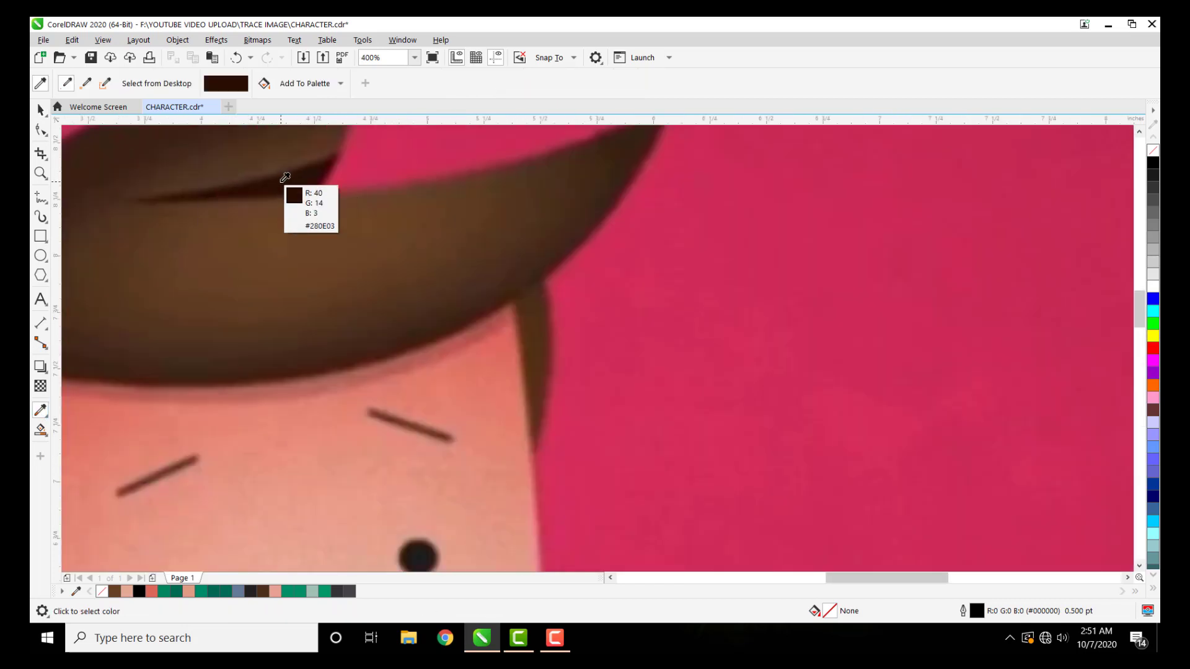
{"action": "scroll", "coordinate": [260, 323], "scroll_direction": "down", "scroll_amount": 6}
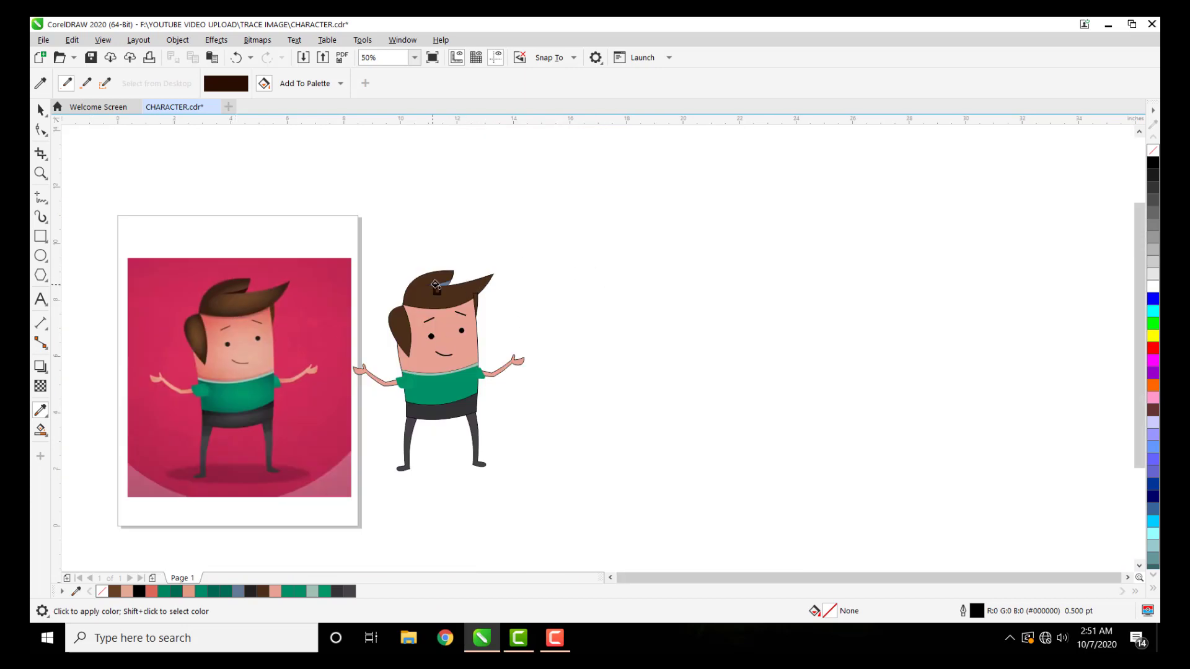
{"action": "scroll", "coordinate": [440, 285], "scroll_direction": "up", "scroll_amount": 6}
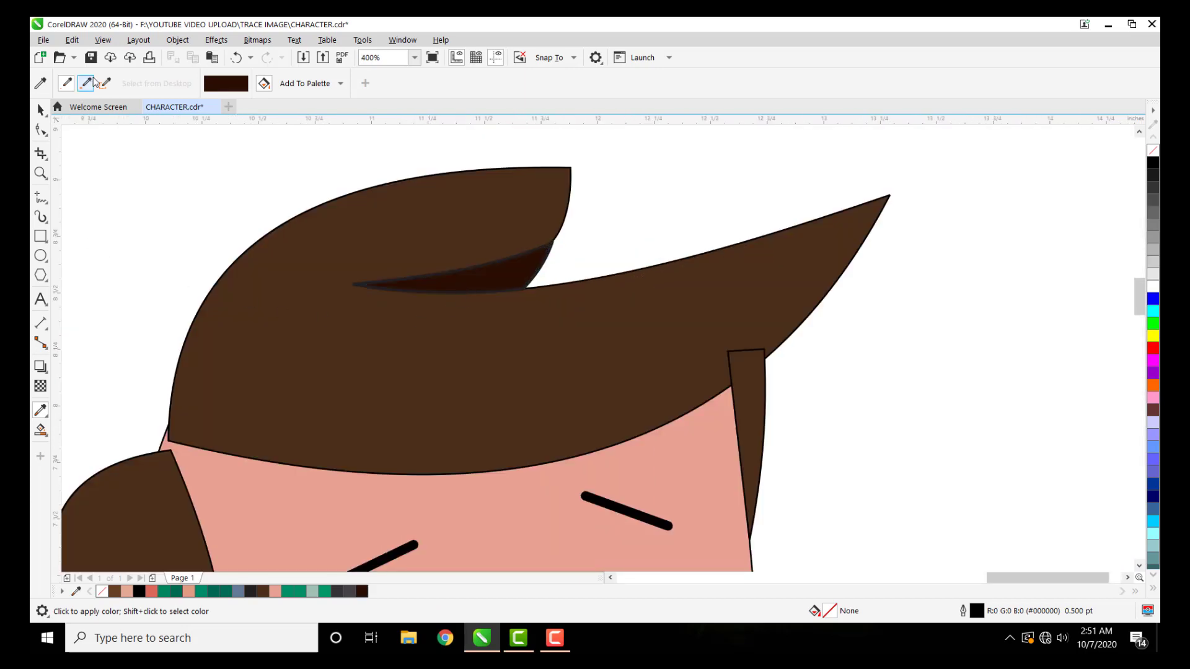
Step: Select the dark hair crease together with the main hair shape and remove their outlines
{"action": "left_click", "coordinate": [39, 111]}
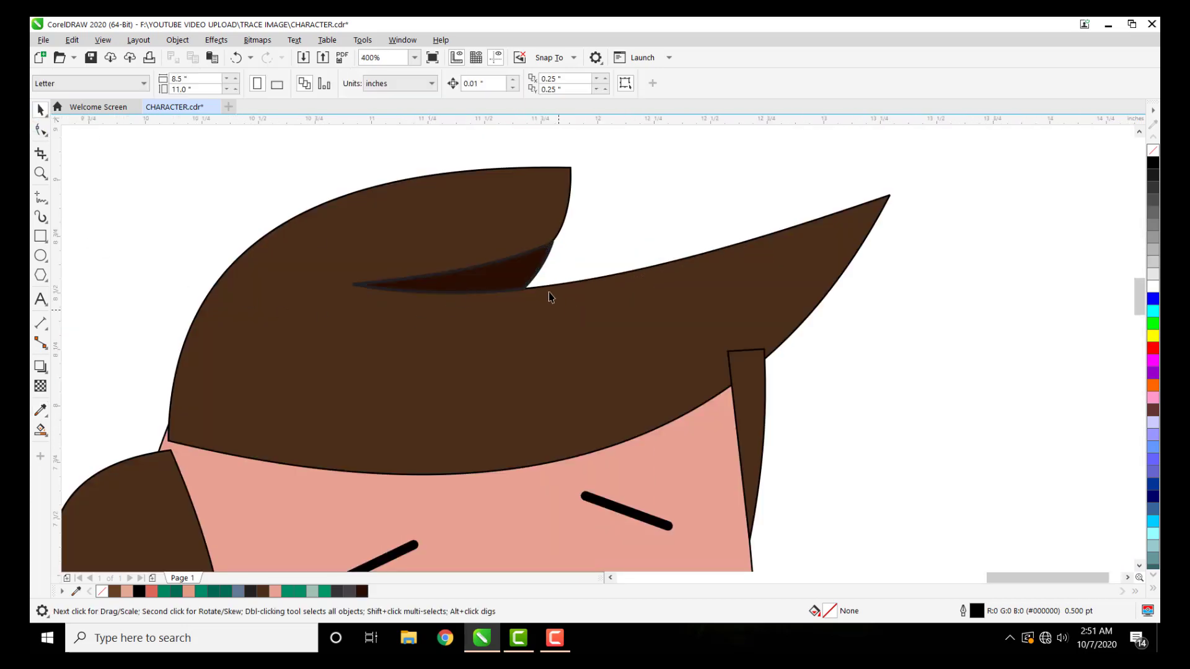
{"action": "left_click", "coordinate": [514, 271]}
{"action": "left_click", "coordinate": [544, 240], "text": "shift"}
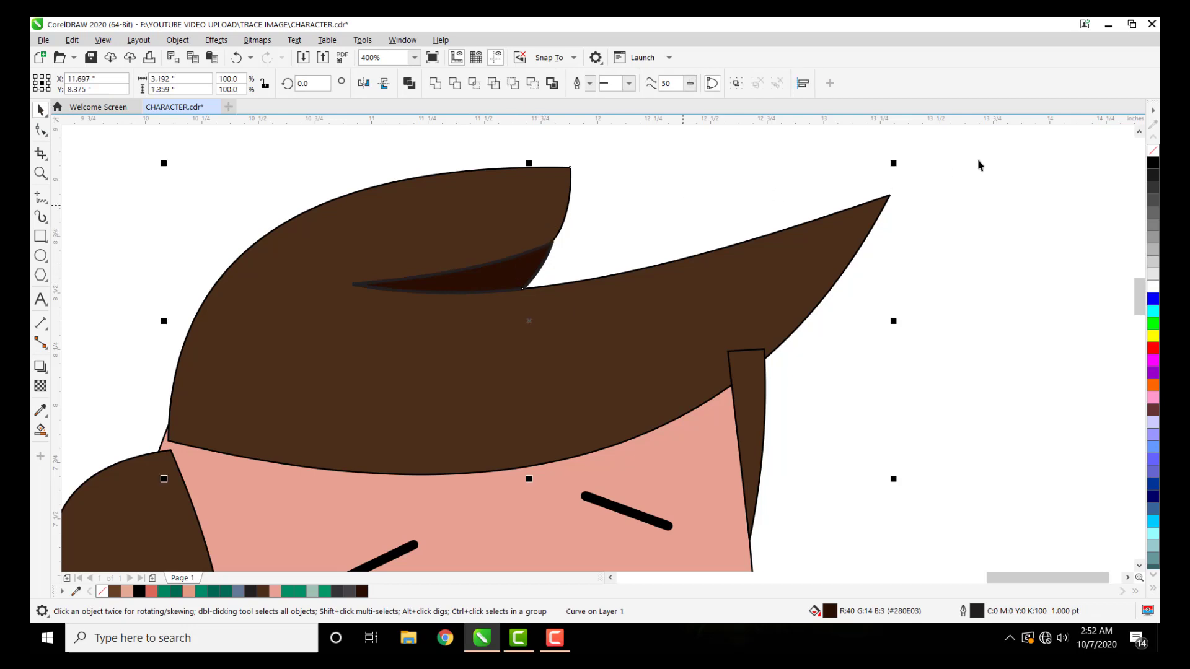
{"action": "right_click", "coordinate": [1153, 154]}
{"action": "key", "text": "Escape"}
{"action": "scroll", "coordinate": [739, 274], "scroll_direction": "down", "scroll_amount": 2}
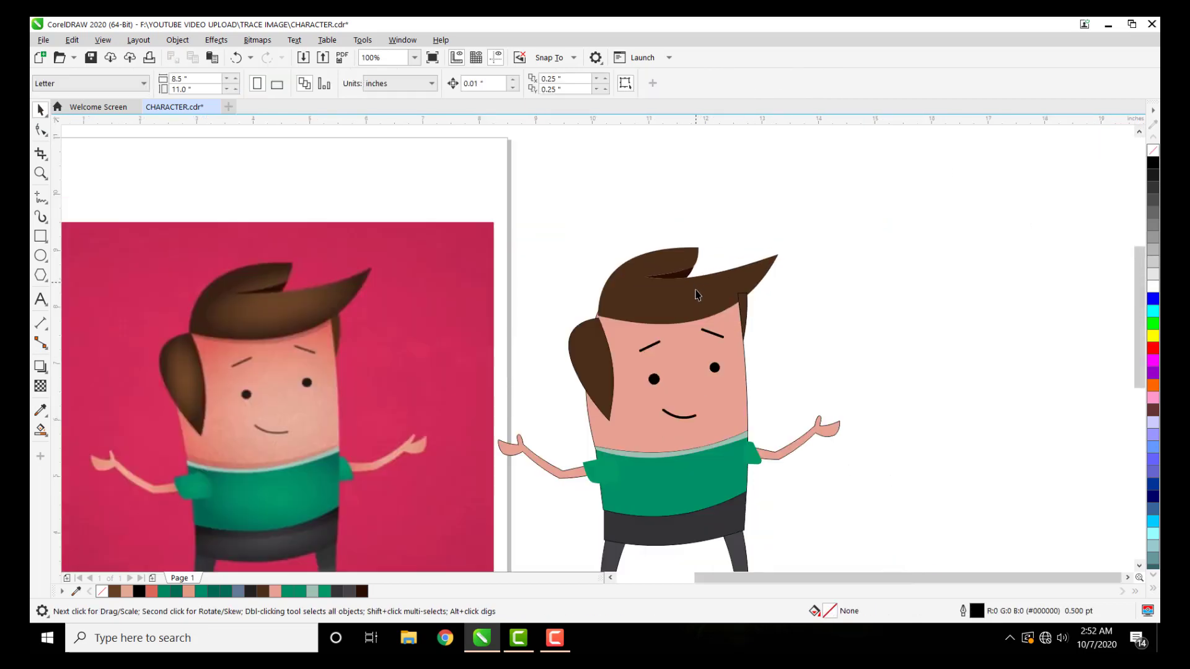
Step: Remove the outline from the face shape
{"action": "scroll", "coordinate": [723, 476], "scroll_direction": "down", "scroll_amount": 1}
{"action": "scroll", "coordinate": [723, 476], "scroll_direction": "up", "scroll_amount": 1}
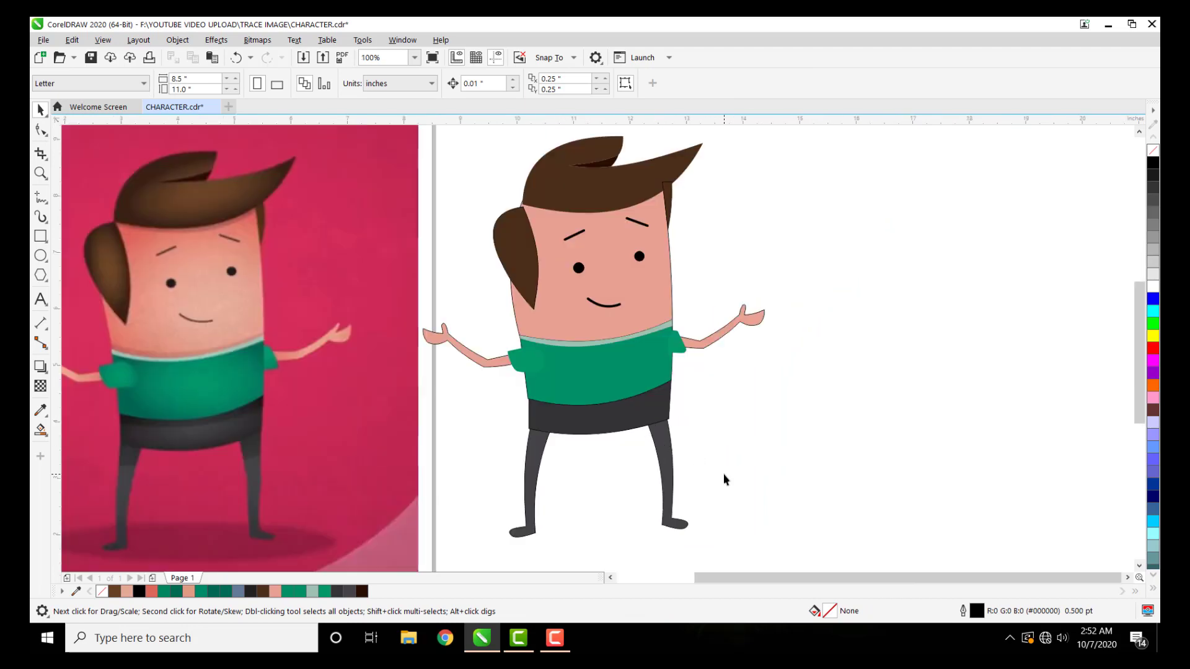
{"action": "scroll", "coordinate": [605, 384], "scroll_direction": "up", "scroll_amount": 1}
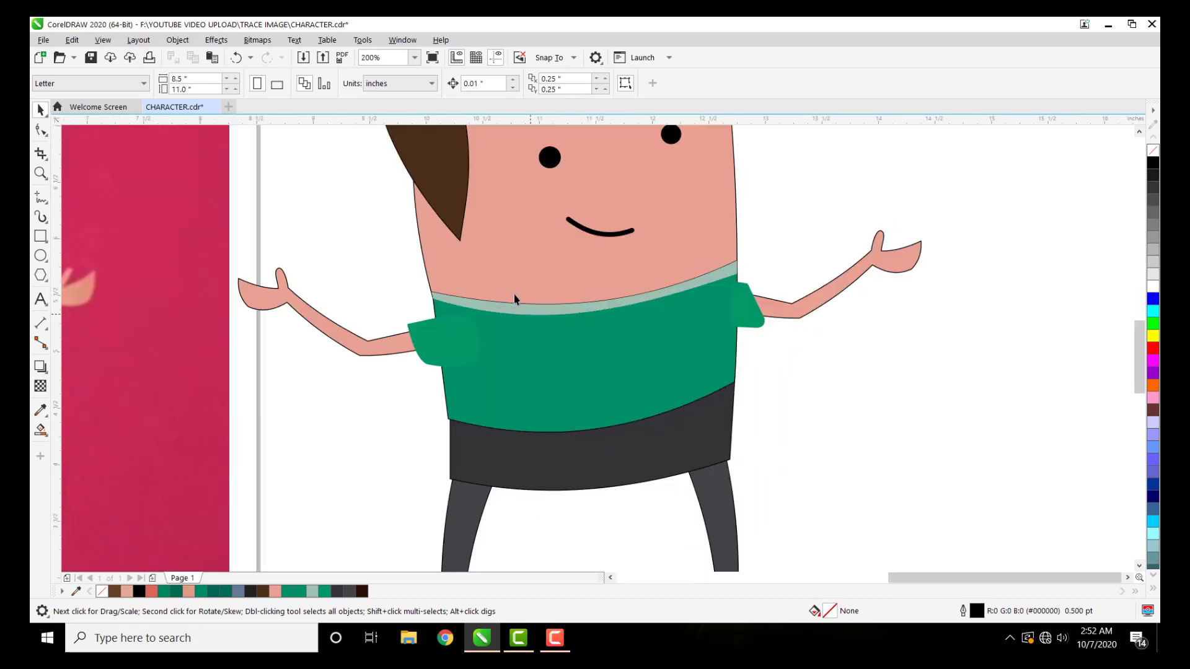
{"action": "left_click", "coordinate": [495, 277]}
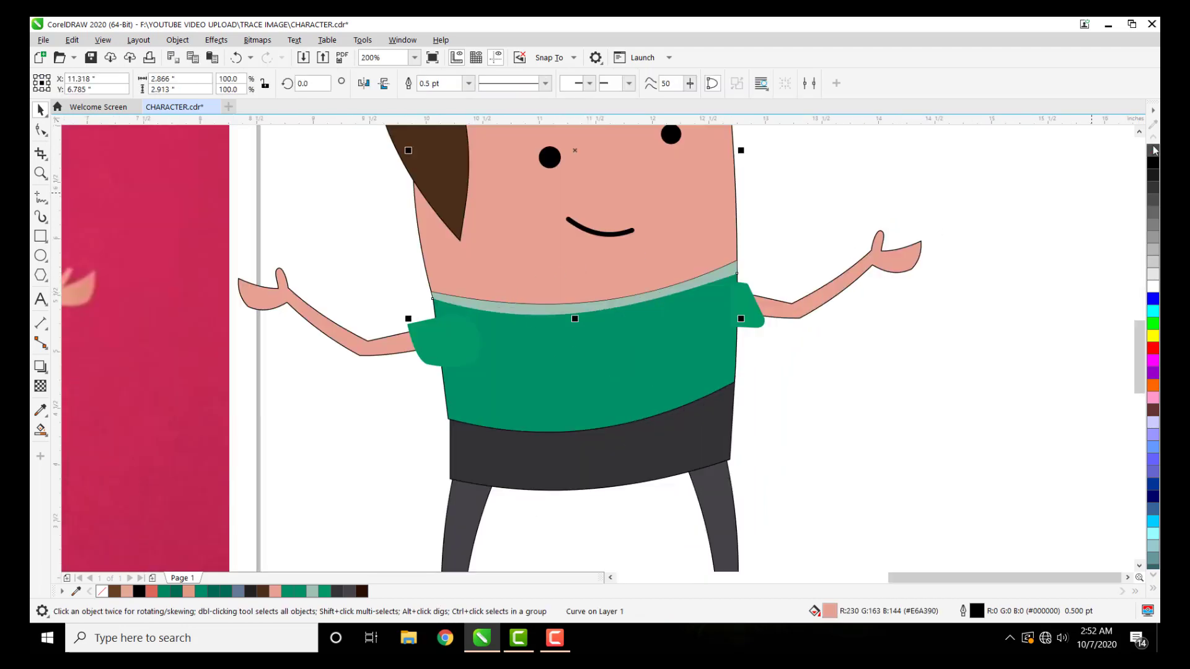
{"action": "left_click", "coordinate": [972, 244]}
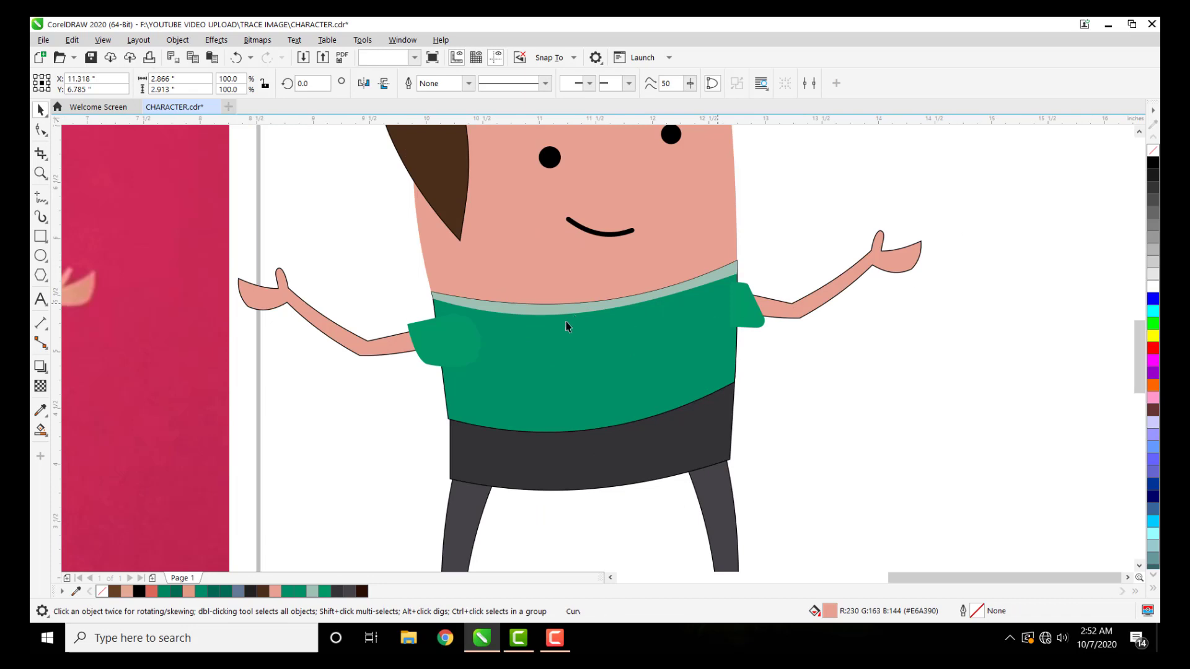
Step: Select both arms and remove their outlines
{"action": "left_click", "coordinate": [372, 352]}
{"action": "left_click", "coordinate": [799, 307], "text": "shift"}
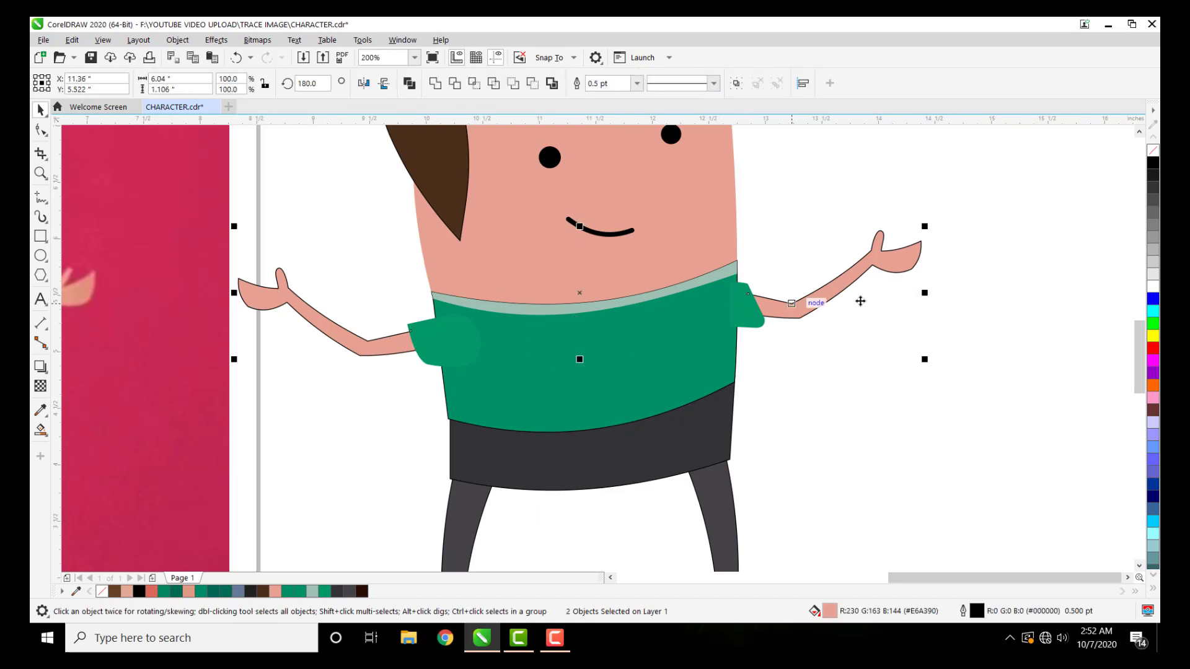
{"action": "right_click", "coordinate": [1153, 151]}
{"action": "left_click", "coordinate": [789, 372]}
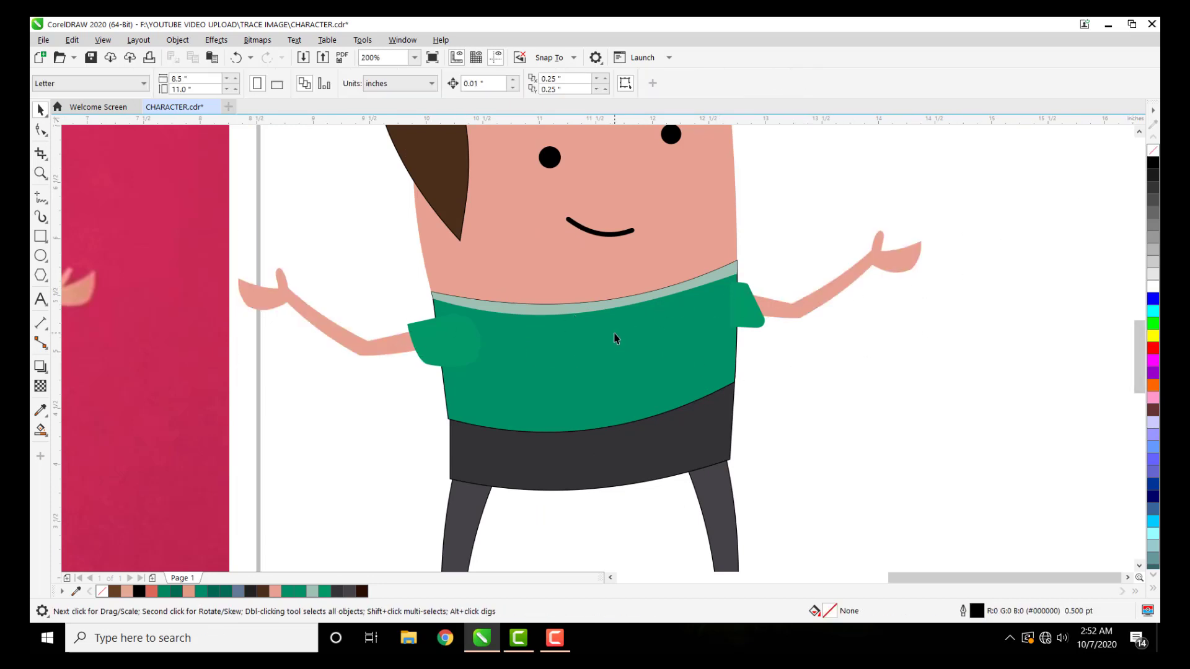
{"action": "scroll", "coordinate": [616, 338], "scroll_direction": "down", "scroll_amount": 2}
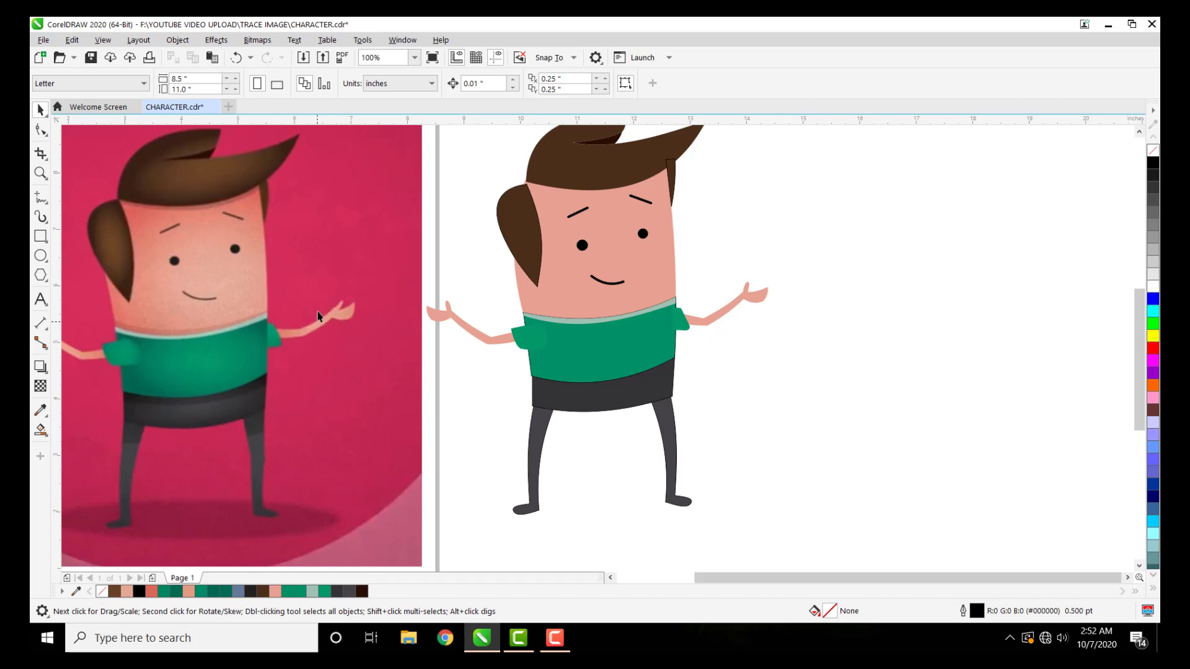
Step: Begin a B-Spline curve just outside the face's right edge, running across the forehead and down beside the left side hair to the lower cheek
{"action": "left_click", "coordinate": [47, 204]}
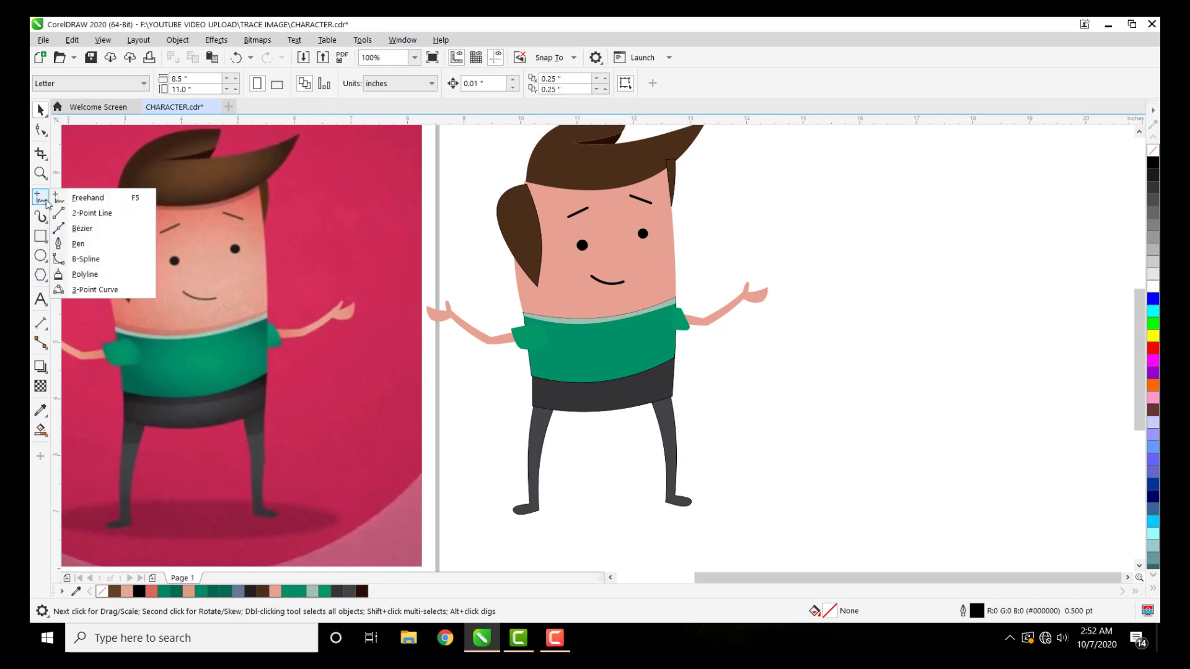
{"action": "left_click", "coordinate": [93, 262]}
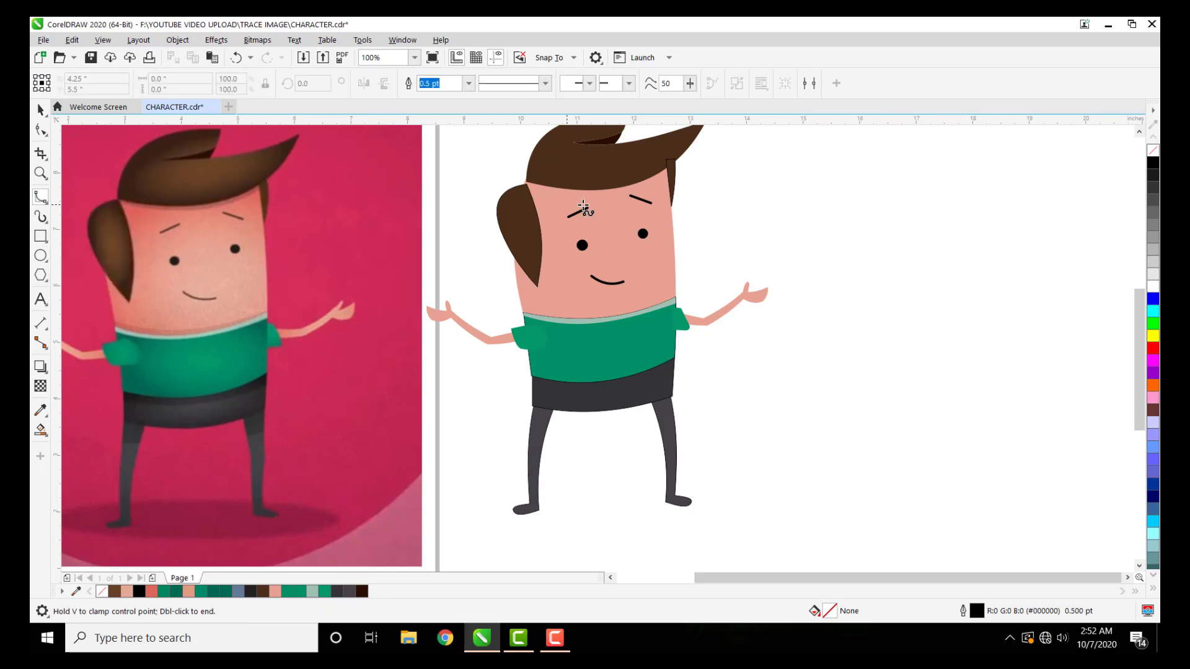
{"action": "scroll", "coordinate": [583, 186], "scroll_direction": "up", "scroll_amount": 2}
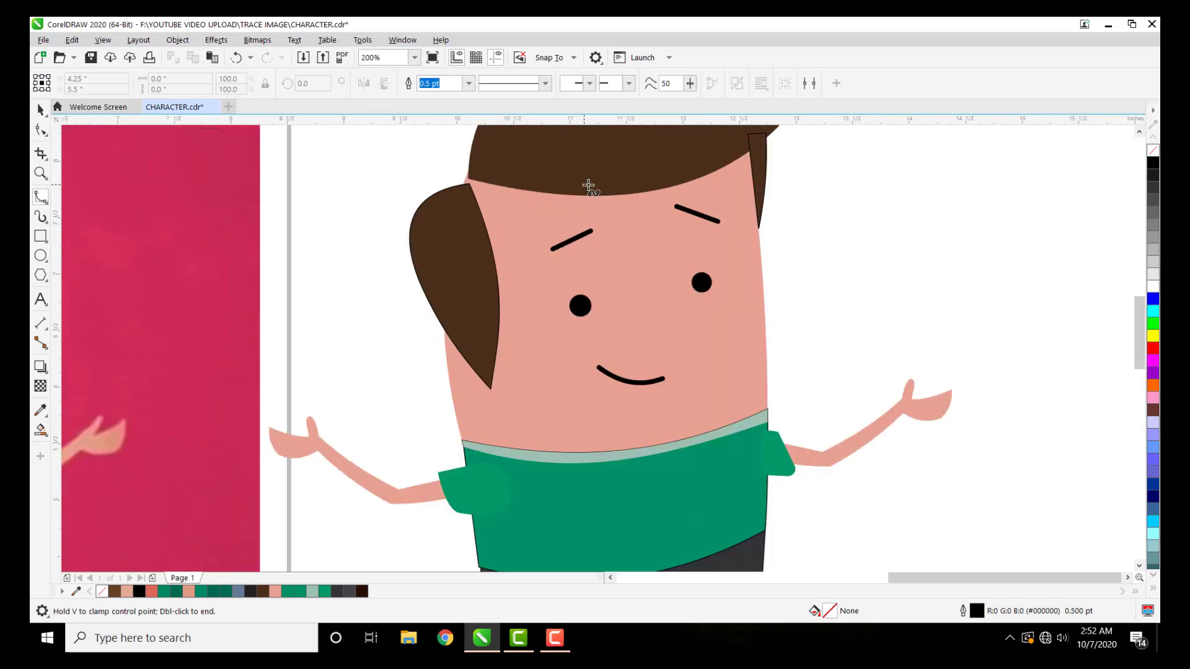
{"action": "left_click", "coordinate": [790, 233]}
{"action": "left_click", "coordinate": [751, 231]}
{"action": "left_click", "coordinate": [736, 196]}
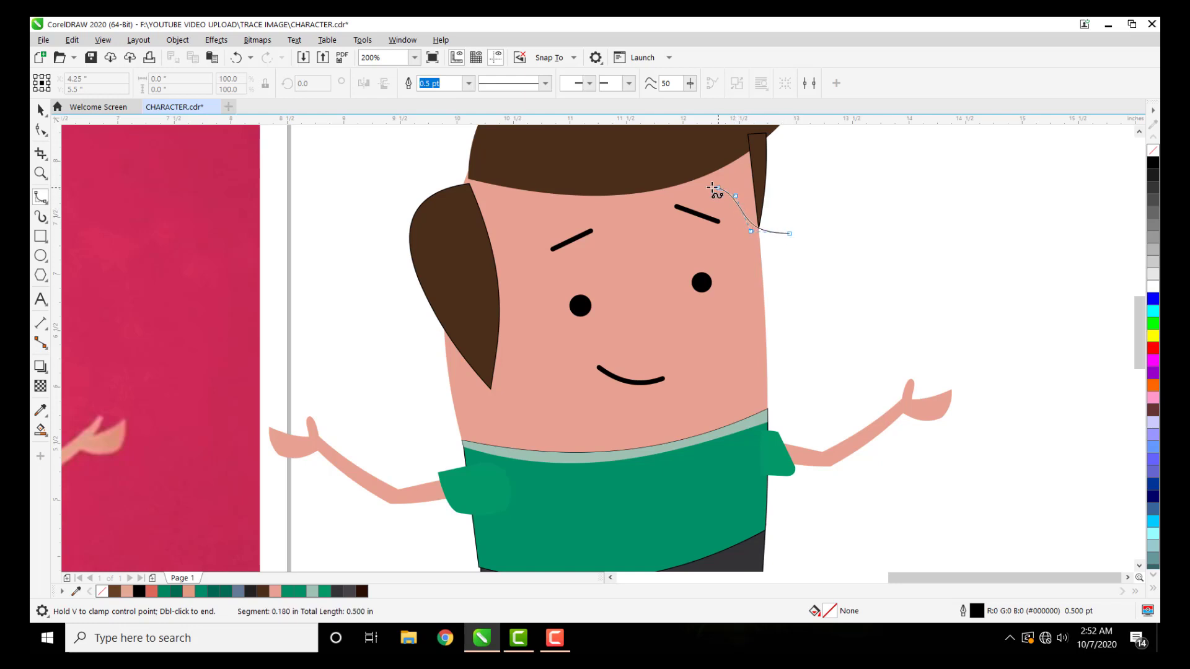
{"action": "left_click", "coordinate": [711, 186]}
{"action": "left_click", "coordinate": [662, 196]}
{"action": "left_click", "coordinate": [622, 211]}
{"action": "left_click", "coordinate": [500, 227]}
{"action": "left_click", "coordinate": [507, 299]}
{"action": "left_click", "coordinate": [508, 329]}
{"action": "left_click", "coordinate": [505, 360]}
{"action": "left_click", "coordinate": [506, 400]}
{"action": "left_click", "coordinate": [515, 415]}
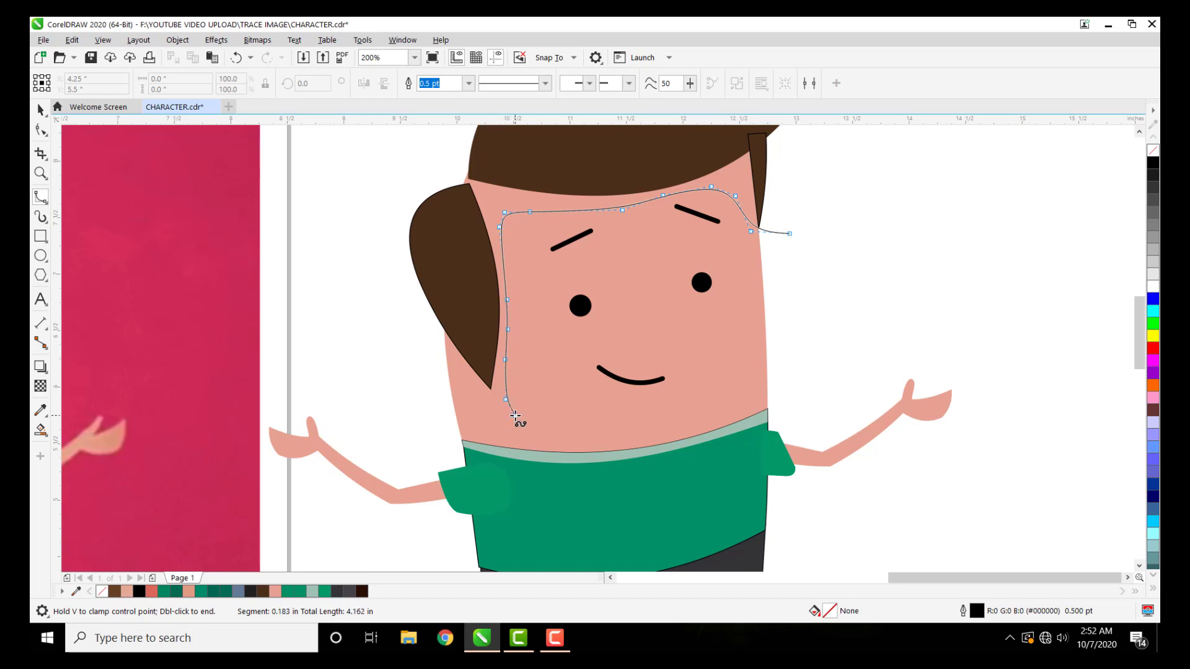
Step: Continue the B-Spline around a pointed end near the neckline, back along the collar, and up outside the left side hair
{"action": "left_click", "coordinate": [563, 444]}
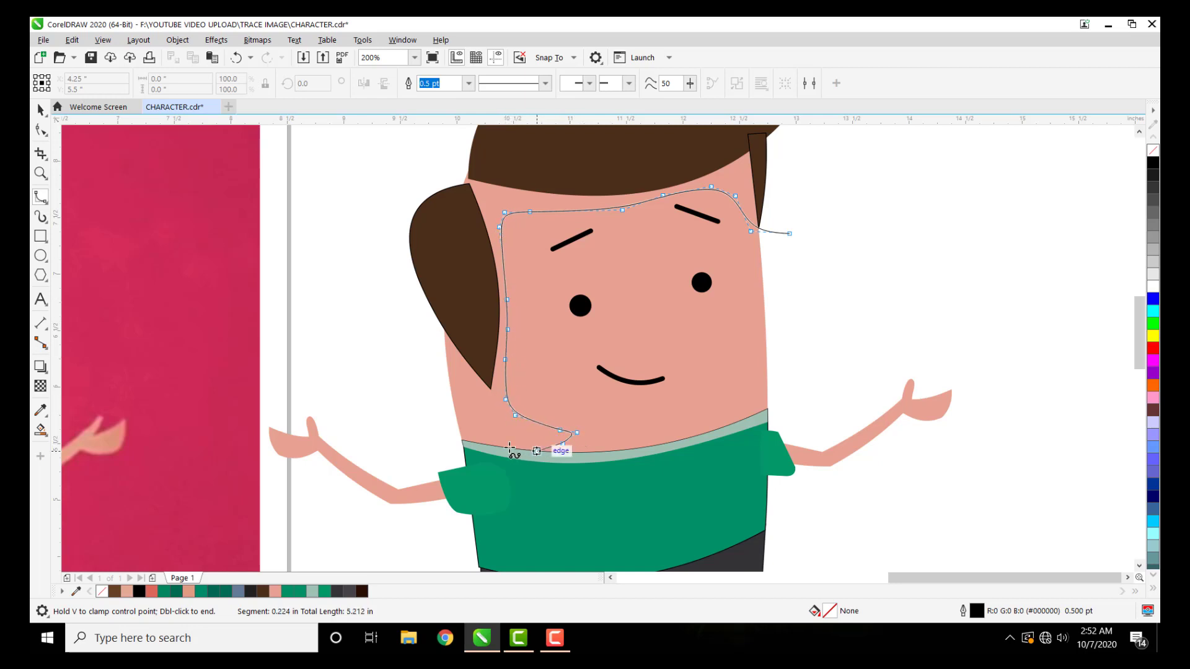
{"action": "left_click", "coordinate": [507, 447]}
{"action": "left_click", "coordinate": [451, 438]}
{"action": "left_click", "coordinate": [437, 389]}
{"action": "left_click", "coordinate": [411, 312]}
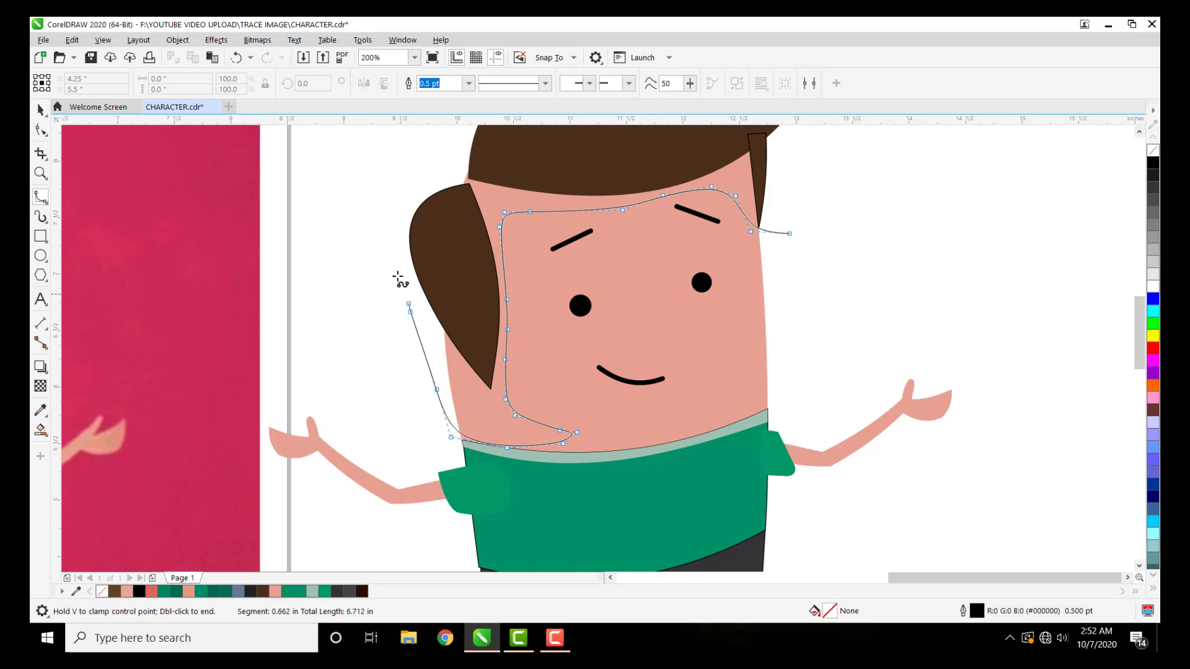
{"action": "left_click", "coordinate": [391, 250]}
{"action": "left_click", "coordinate": [392, 190]}
{"action": "left_click", "coordinate": [444, 163]}
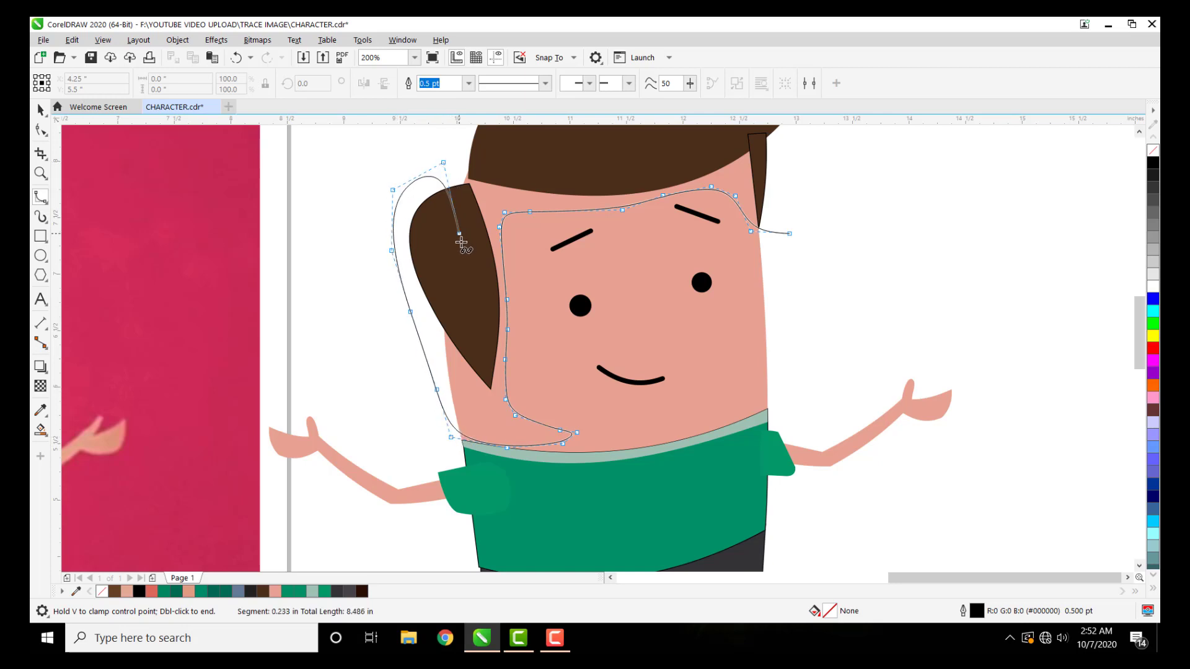
{"action": "left_click", "coordinate": [486, 134]}
Step: Run the B-Spline across the main hair and around the right sideburn, closing it at its starting point as a face-shading shape
{"action": "scroll", "coordinate": [482, 131], "scroll_direction": "up", "scroll_amount": 1}
{"action": "scroll", "coordinate": [482, 131], "scroll_direction": "up", "scroll_amount": 1}
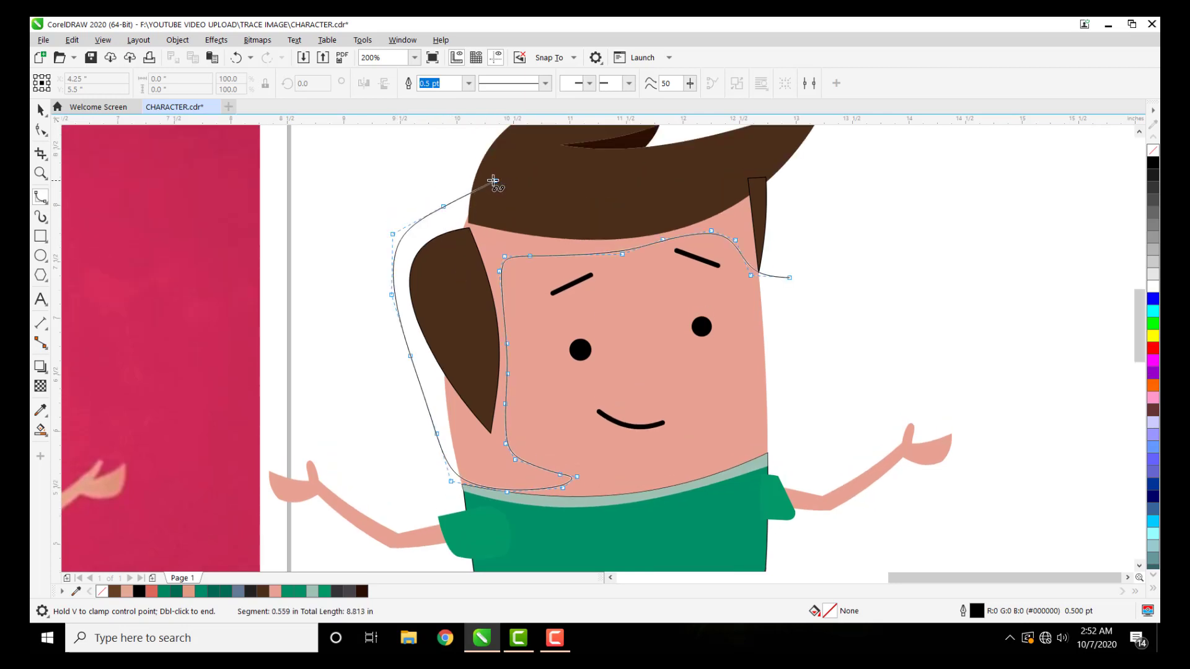
{"action": "left_click_drag", "start_coordinate": [492, 180], "coordinate": [549, 203]}
{"action": "left_click", "coordinate": [718, 188]}
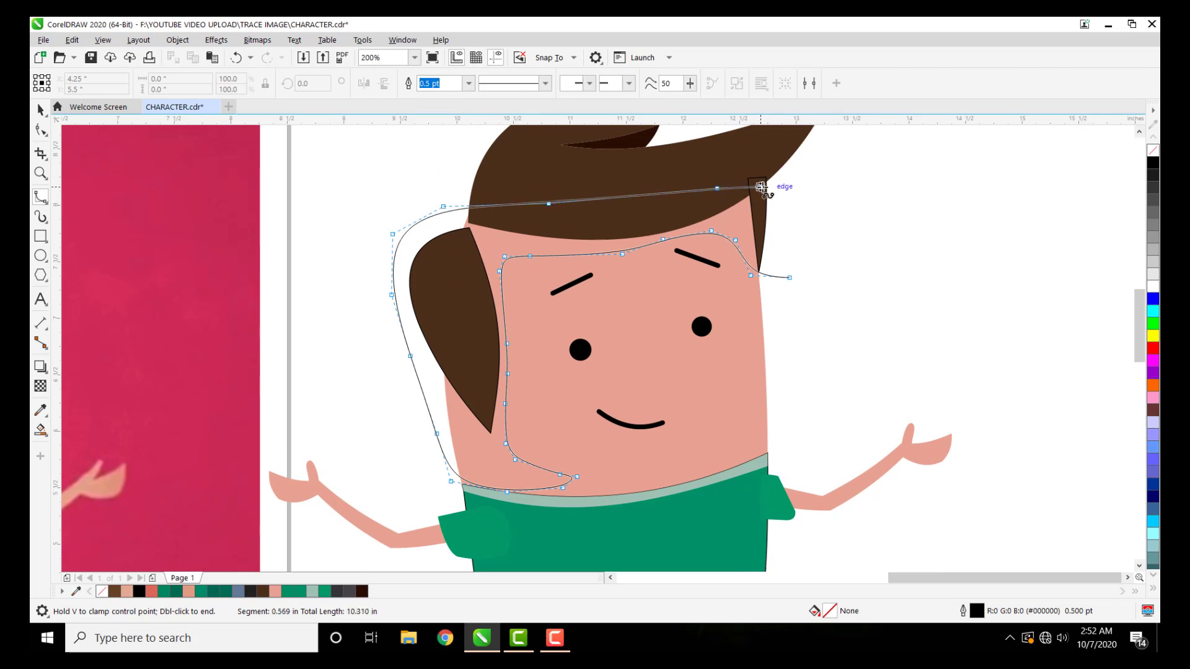
{"action": "left_click", "coordinate": [760, 187]}
{"action": "left_click", "coordinate": [784, 220]}
{"action": "double_click", "coordinate": [791, 279]}
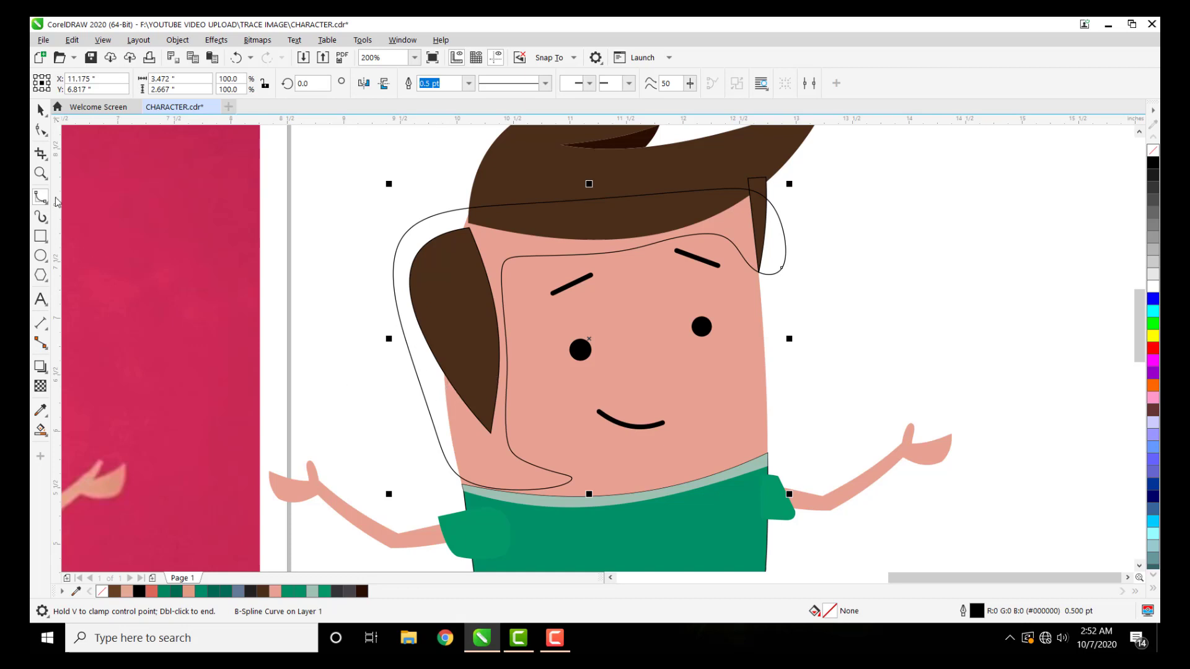
Step: Reshape the shading curve's lower-left corner with the Shape tool, pulling its control point down to follow the face's corner at the collar
{"action": "left_click", "coordinate": [41, 131]}
{"action": "scroll", "coordinate": [423, 524], "scroll_direction": "up", "scroll_amount": 2}
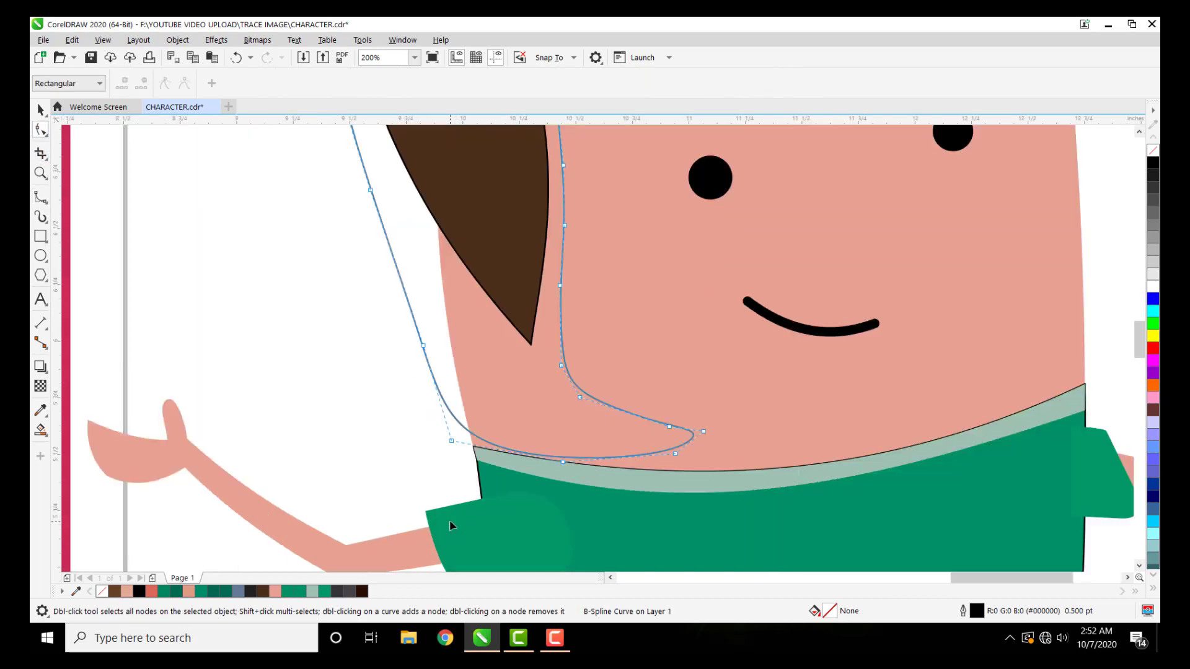
{"action": "left_click_drag", "start_coordinate": [453, 359], "coordinate": [444, 397]}
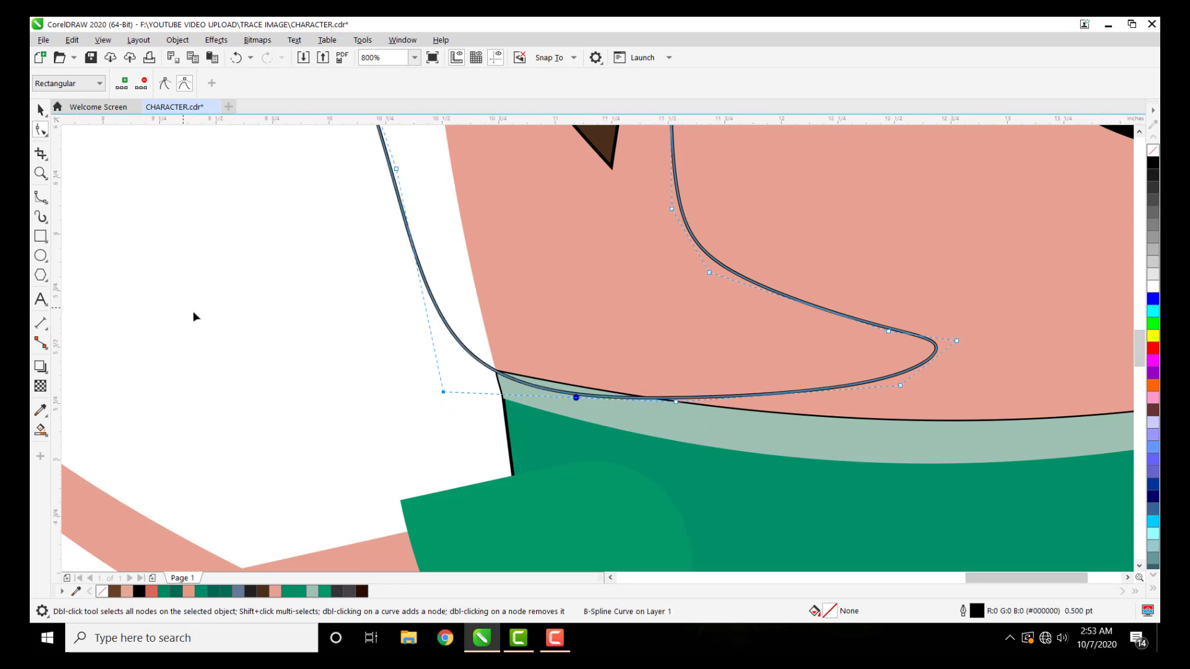
{"action": "scroll", "coordinate": [192, 311], "scroll_direction": "down", "scroll_amount": 3}
{"action": "scroll", "coordinate": [365, 389], "scroll_direction": "down", "scroll_amount": 1}
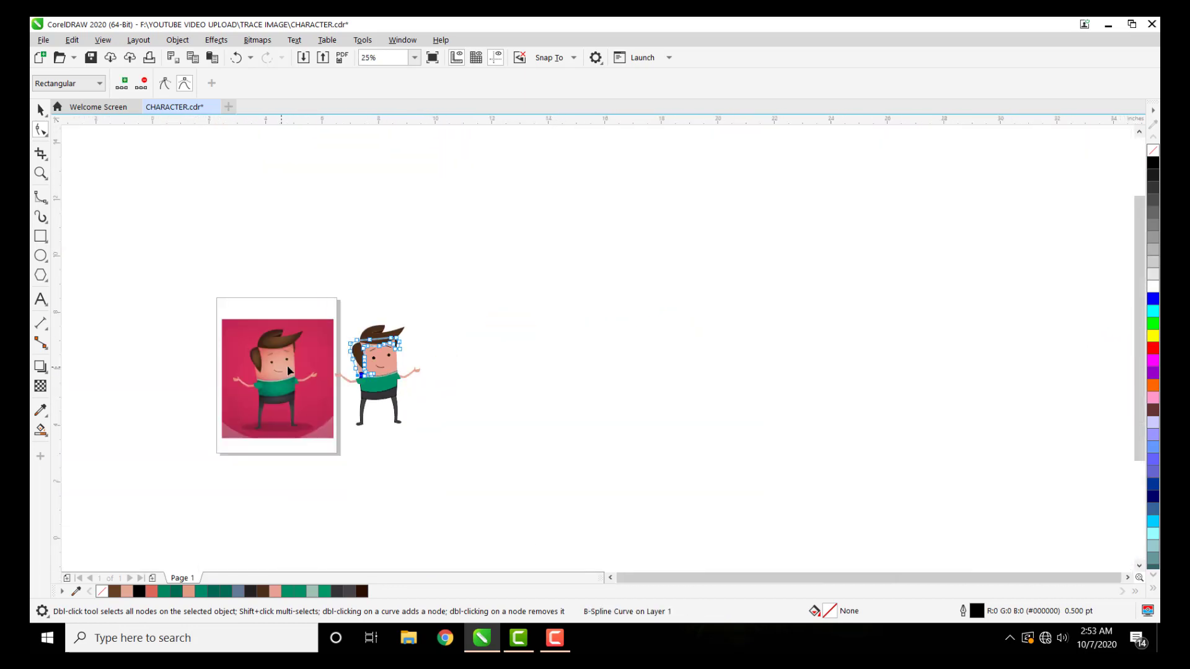
{"action": "scroll", "coordinate": [291, 366], "scroll_direction": "up", "scroll_amount": 5}
{"action": "scroll", "coordinate": [293, 370], "scroll_direction": "down", "scroll_amount": 2}
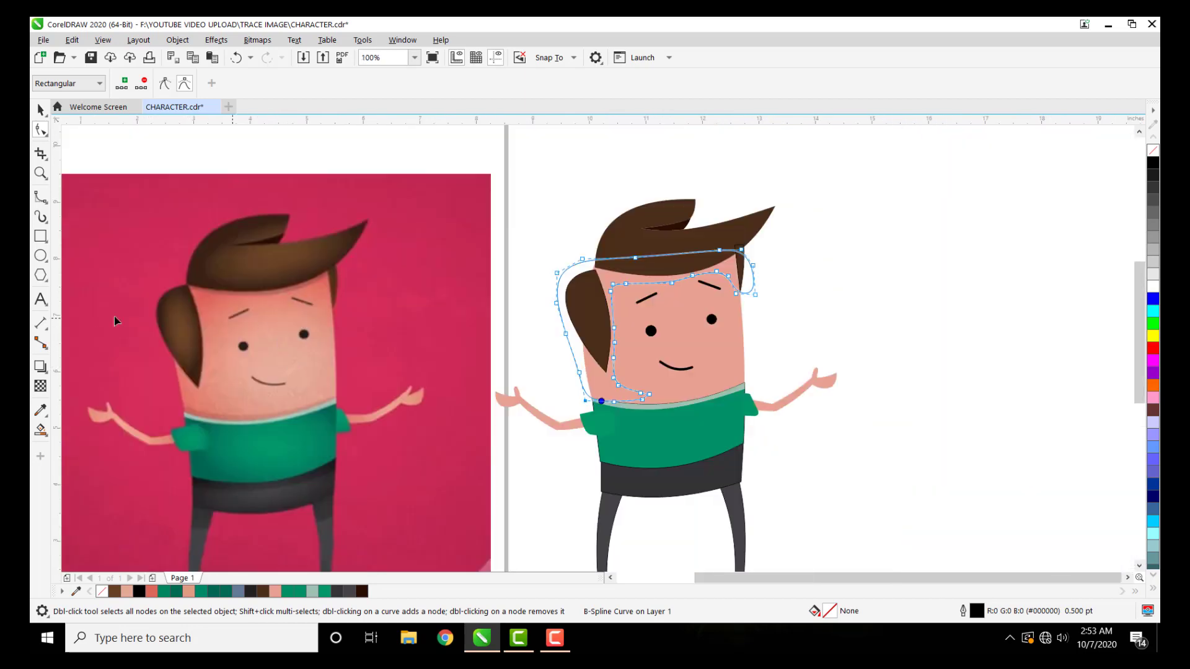
Step: Fill the face-shading shape with the red (#DC665D) sampled from the reference face's upper-left corner and remove its outline
{"action": "left_click", "coordinate": [41, 410]}
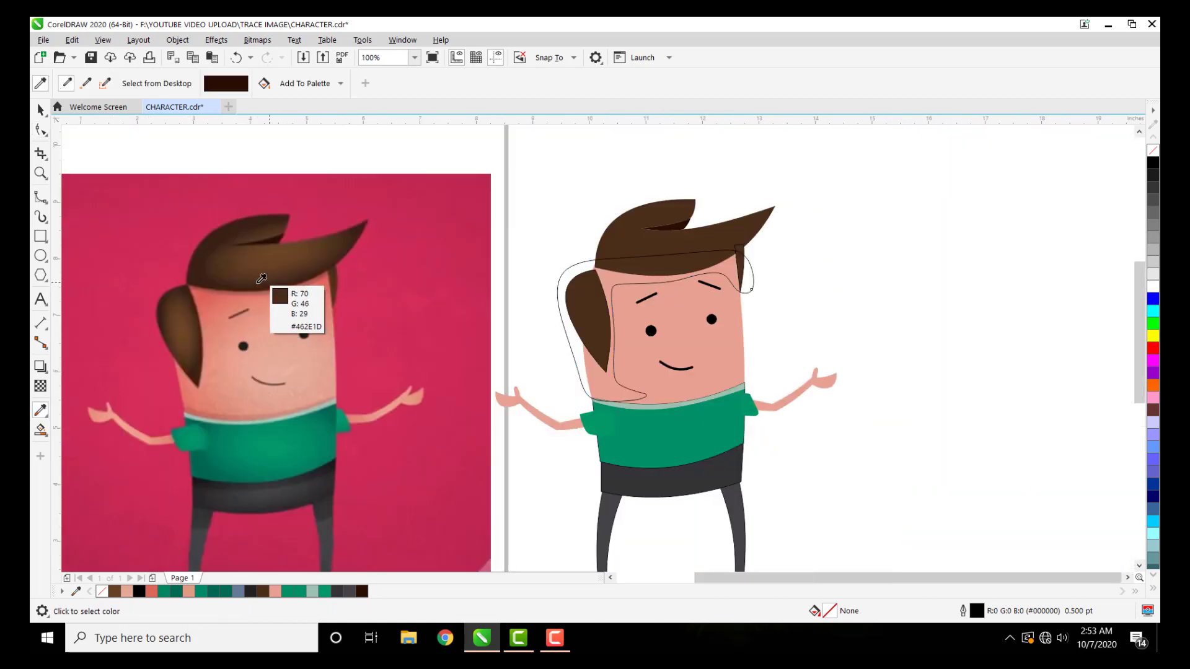
{"action": "left_click", "coordinate": [201, 286]}
{"action": "scroll", "coordinate": [585, 280], "scroll_direction": "up", "scroll_amount": 2}
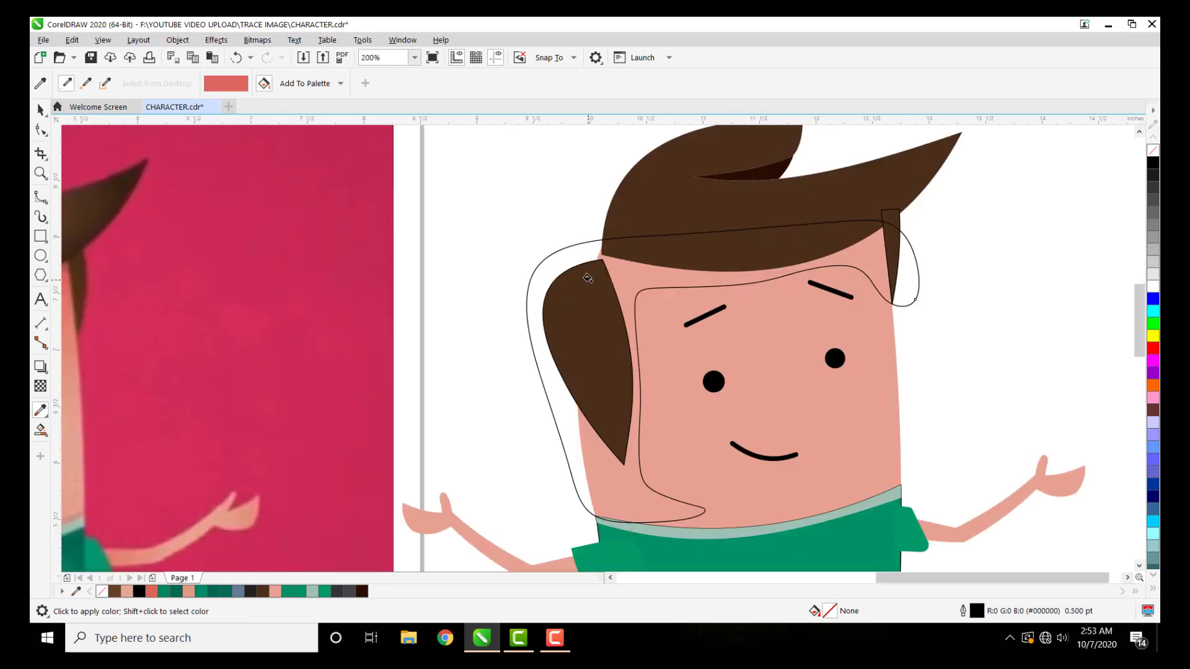
{"action": "left_click", "coordinate": [575, 258]}
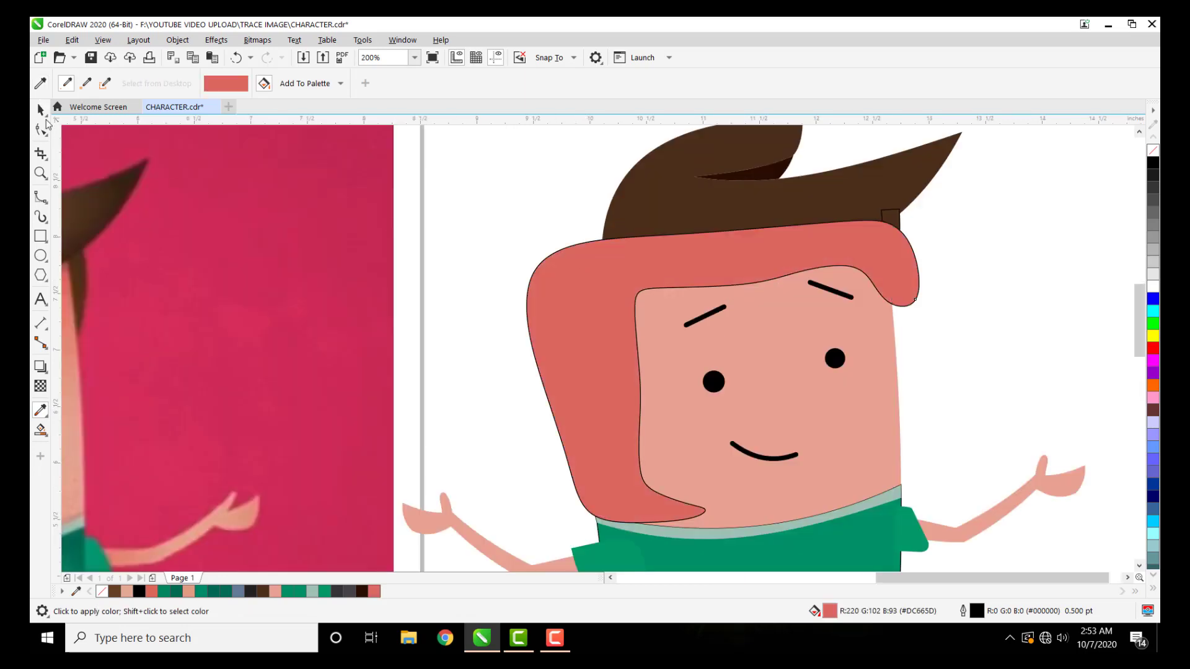
{"action": "left_click", "coordinate": [40, 110]}
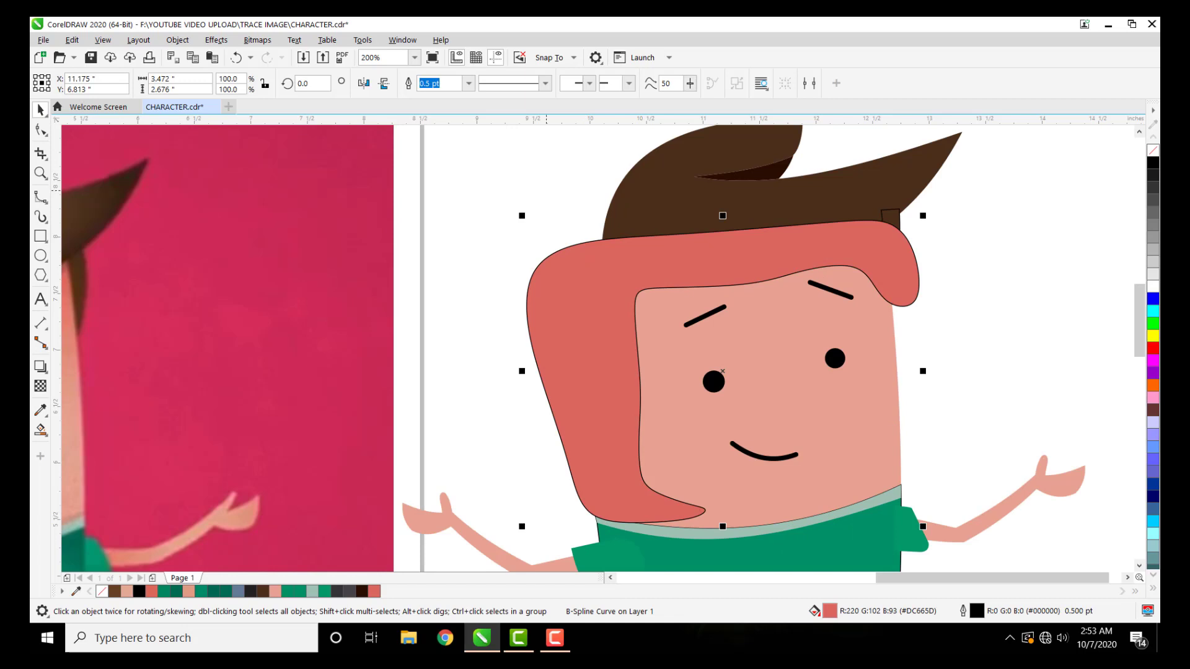
{"action": "right_click", "coordinate": [1153, 151]}
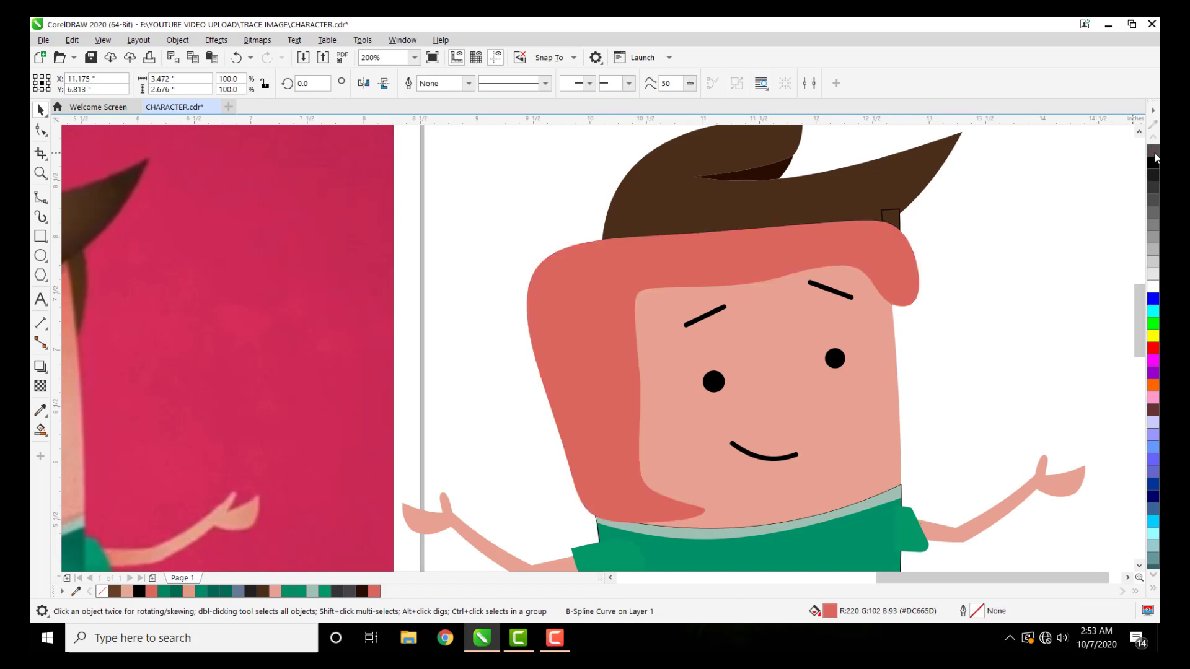
Step: Apply a Gaussian Blur with a radius of 45.4 pixels to the red face-shading shape
{"action": "left_click", "coordinate": [225, 41]}
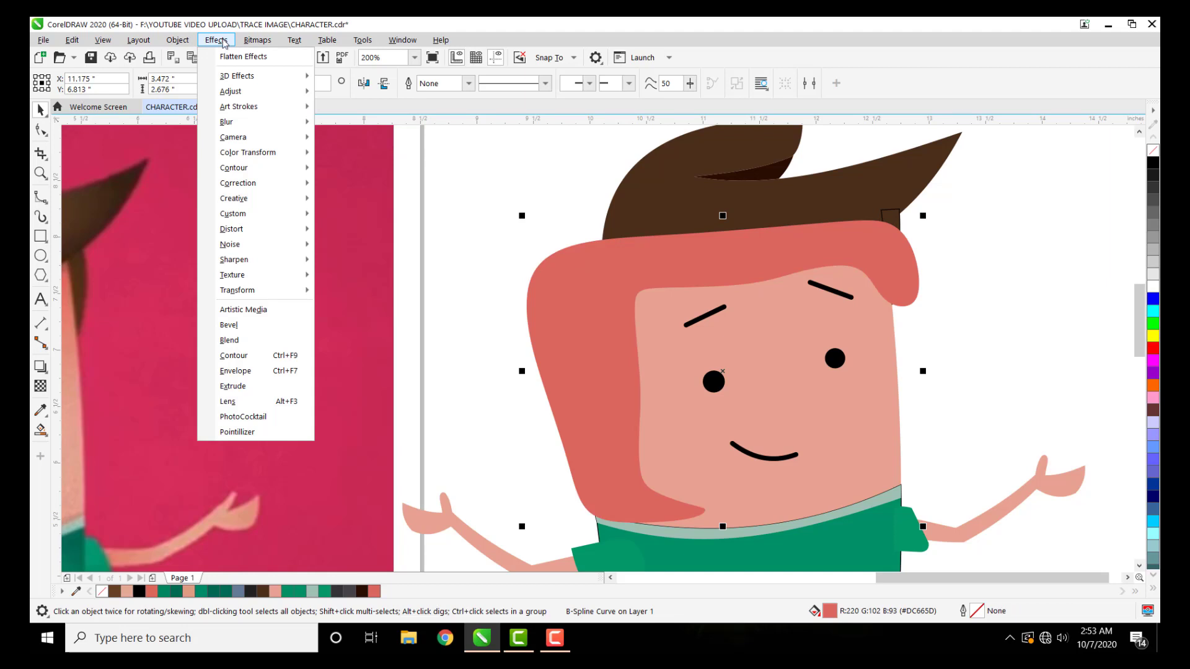
{"action": "mouse_move", "coordinate": [256, 43]}
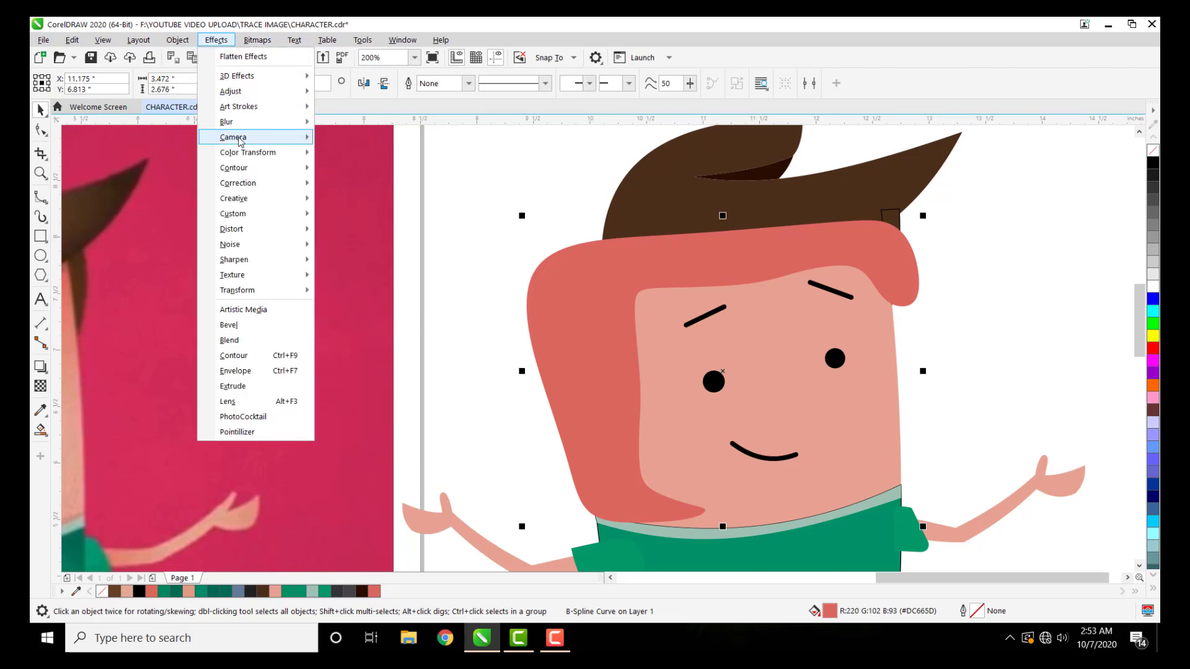
{"action": "mouse_move", "coordinate": [235, 123]}
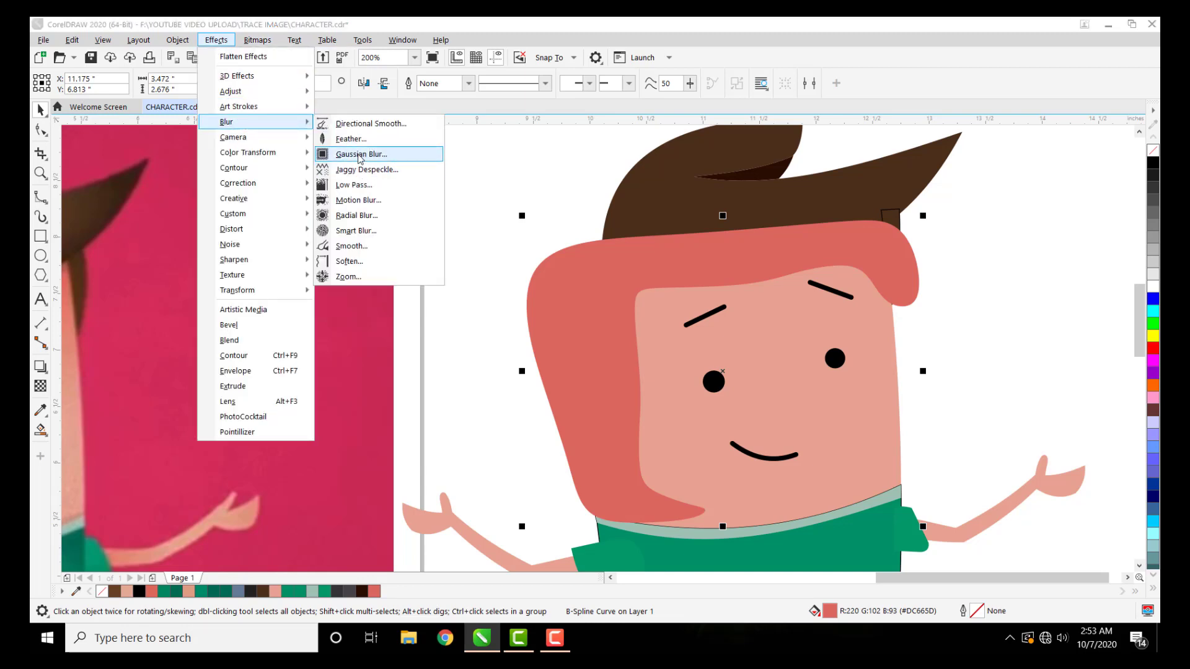
{"action": "left_click", "coordinate": [359, 155]}
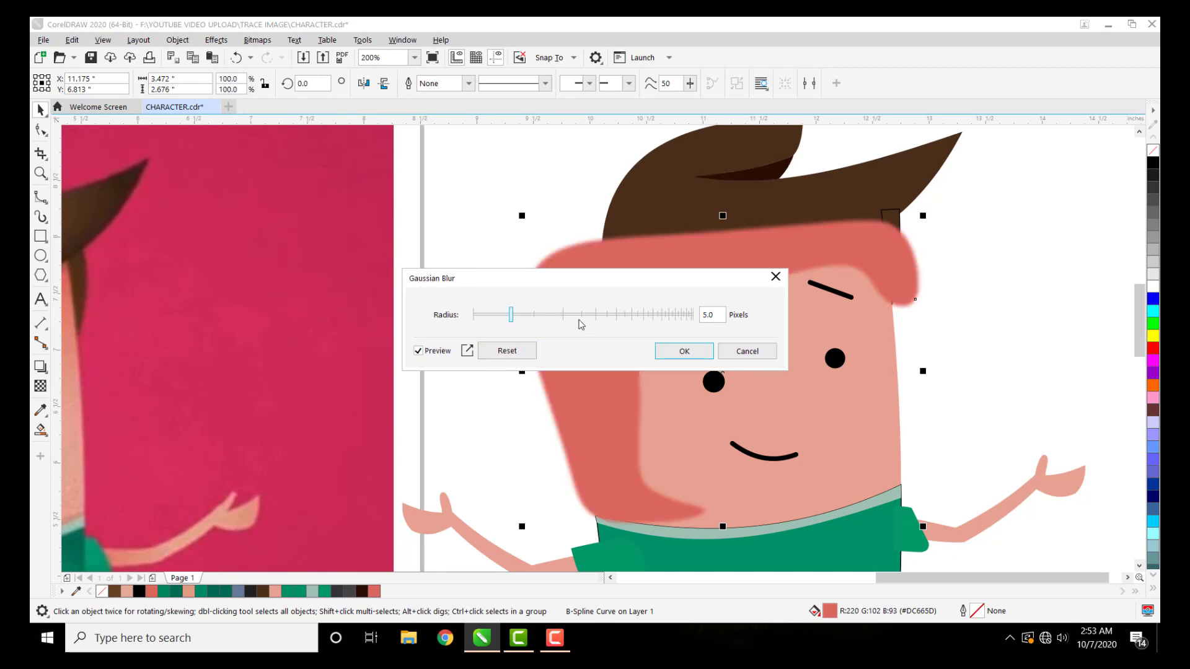
{"action": "left_click", "coordinate": [579, 323]}
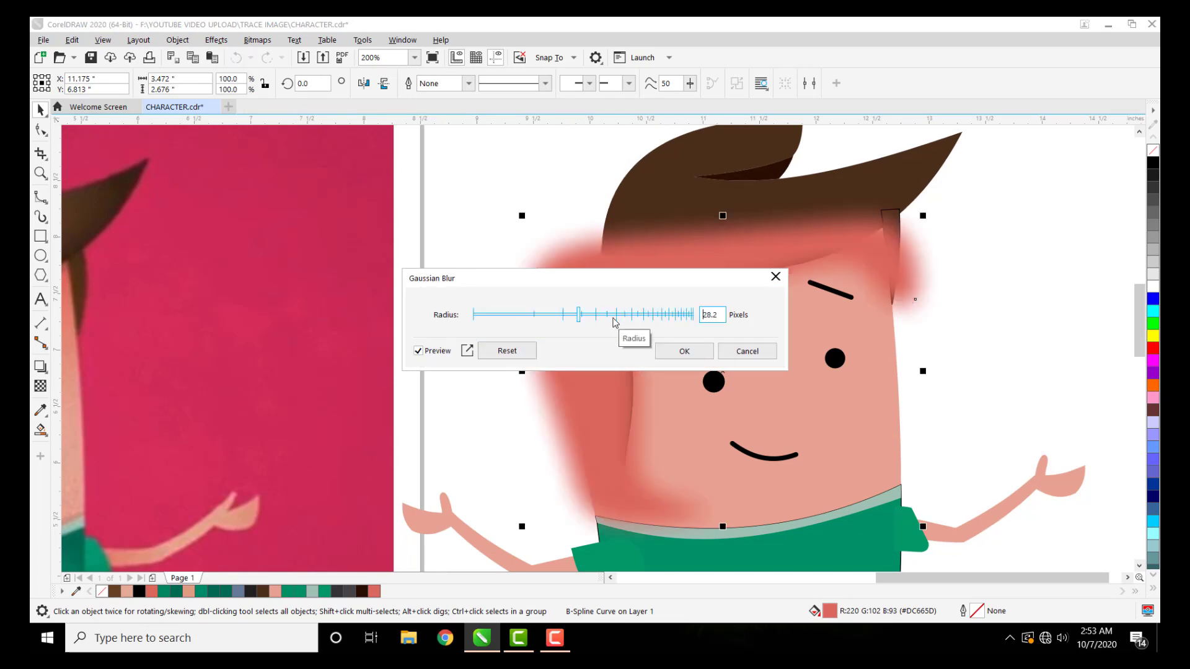
{"action": "left_click", "coordinate": [605, 318]}
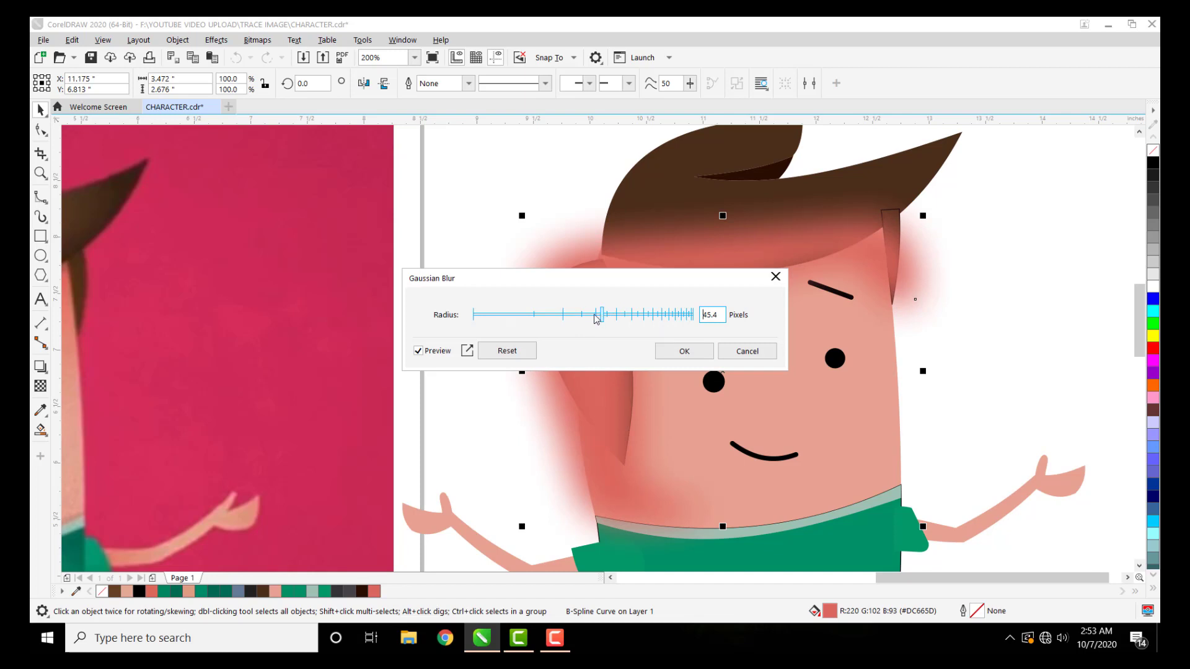
{"action": "left_click", "coordinate": [685, 351]}
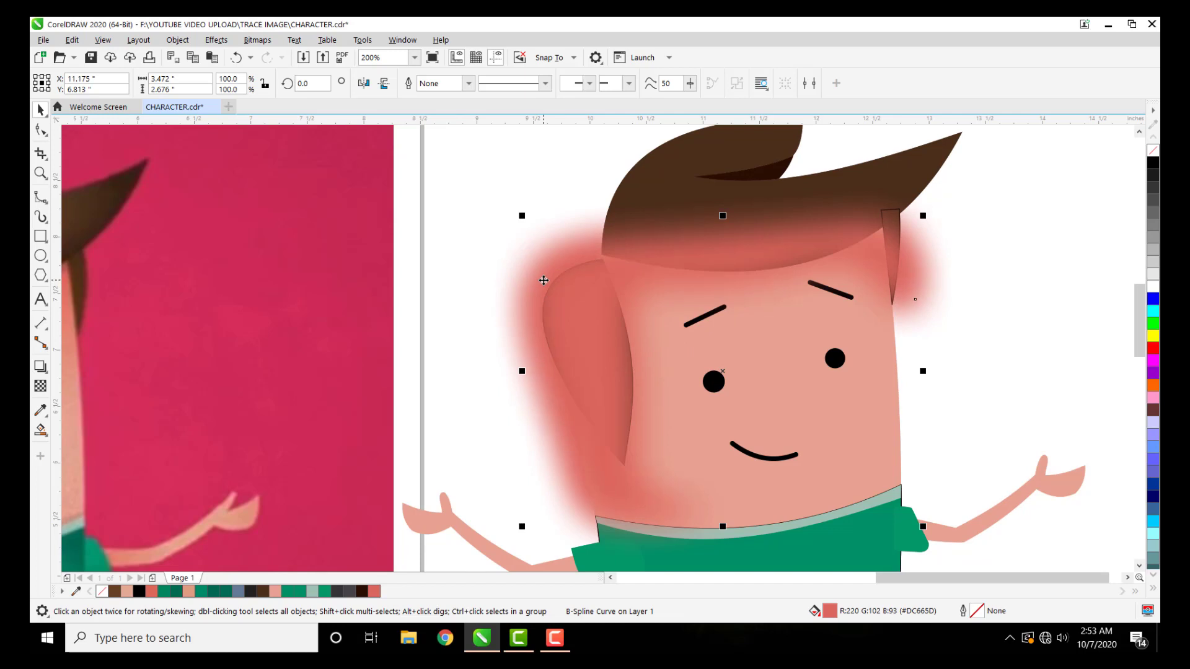
Step: Place the blurred shading inside the face shape as a PowerClip
{"action": "right_click", "coordinate": [544, 281]}
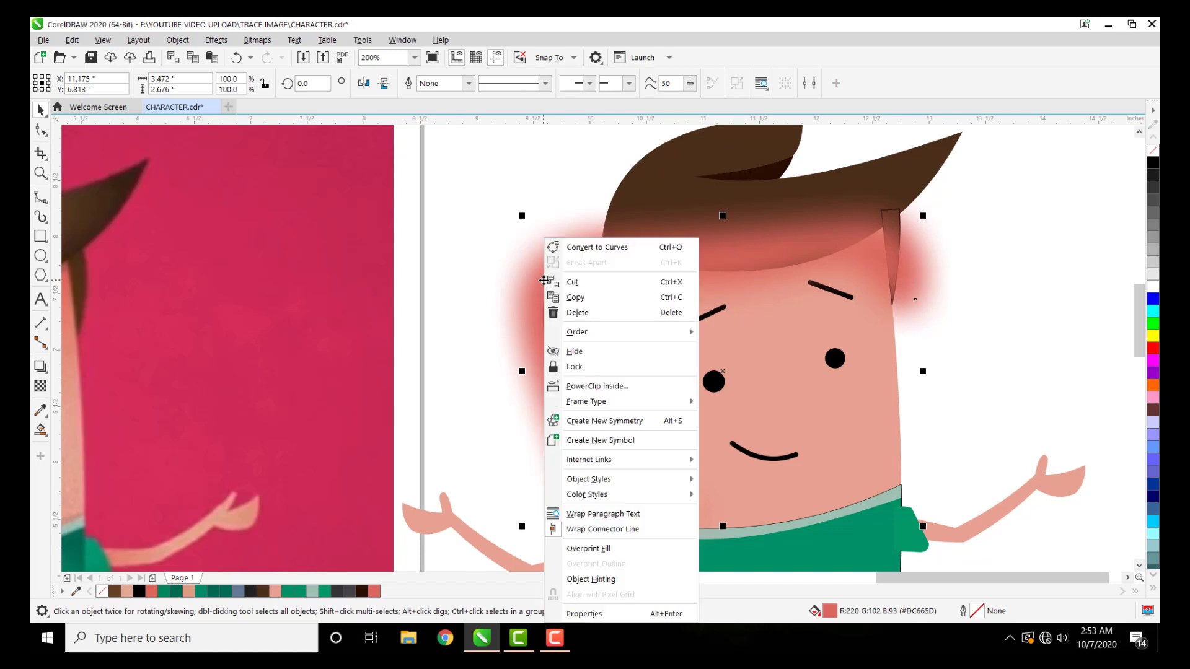
{"action": "left_click", "coordinate": [606, 388]}
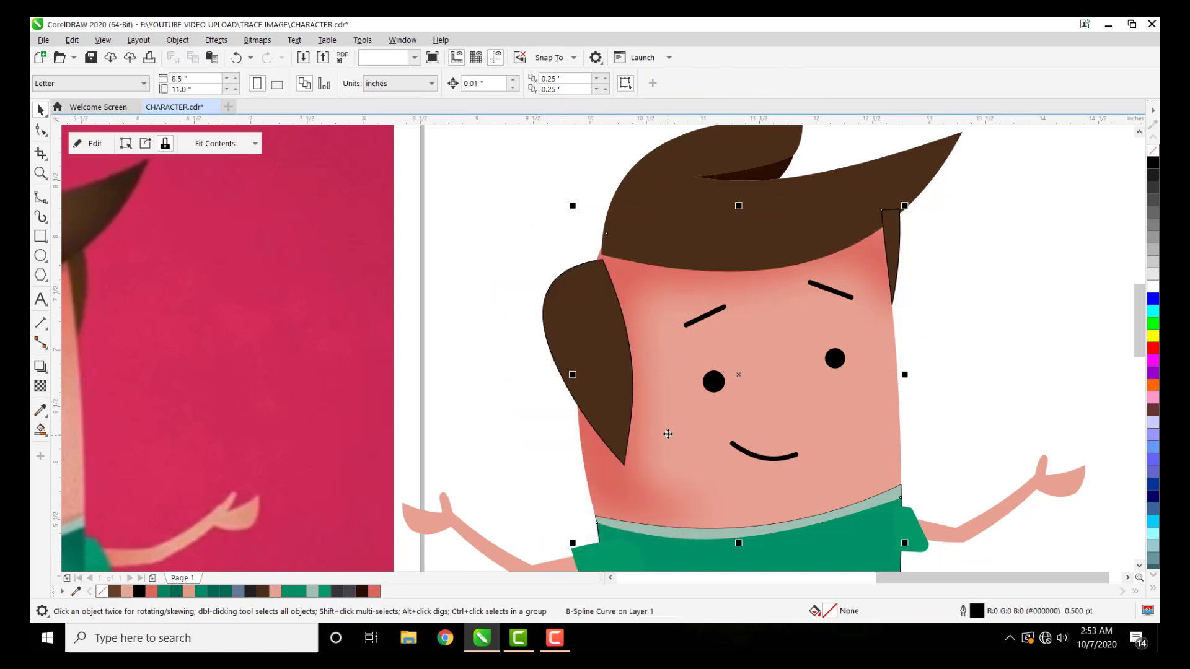
{"action": "left_click", "coordinate": [500, 262]}
{"action": "scroll", "coordinate": [501, 262], "scroll_direction": "down", "scroll_amount": 2}
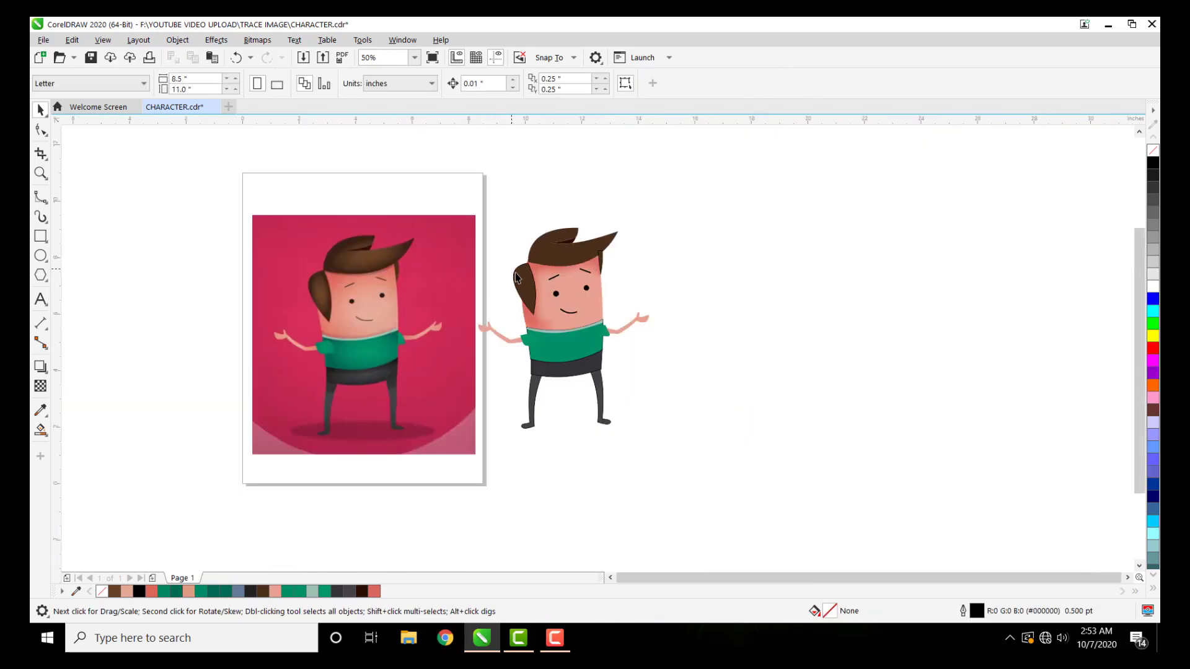
{"action": "scroll", "coordinate": [586, 310], "scroll_direction": "up", "scroll_amount": 1}
{"action": "scroll", "coordinate": [523, 257], "scroll_direction": "up", "scroll_amount": 1}
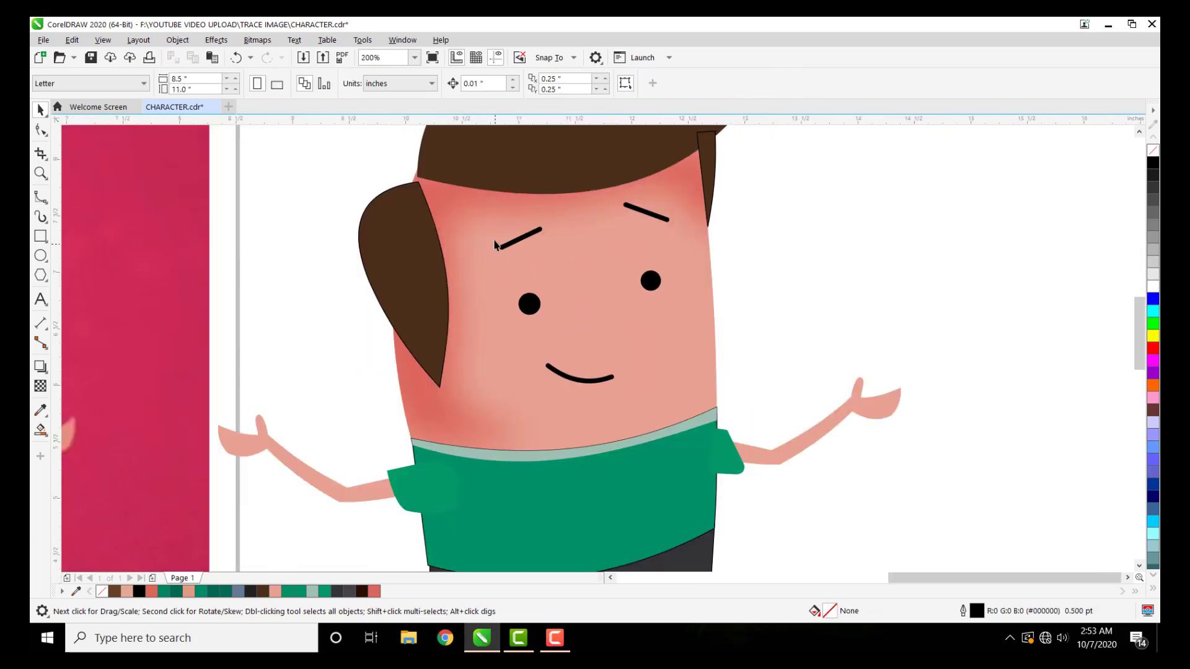
Step: Edit the face's PowerClip contents, setting the shading's Gaussian Blur radius to 73.2 pixels, and finish editing
{"action": "left_click", "coordinate": [460, 205]}
{"action": "left_click", "coordinate": [95, 145]}
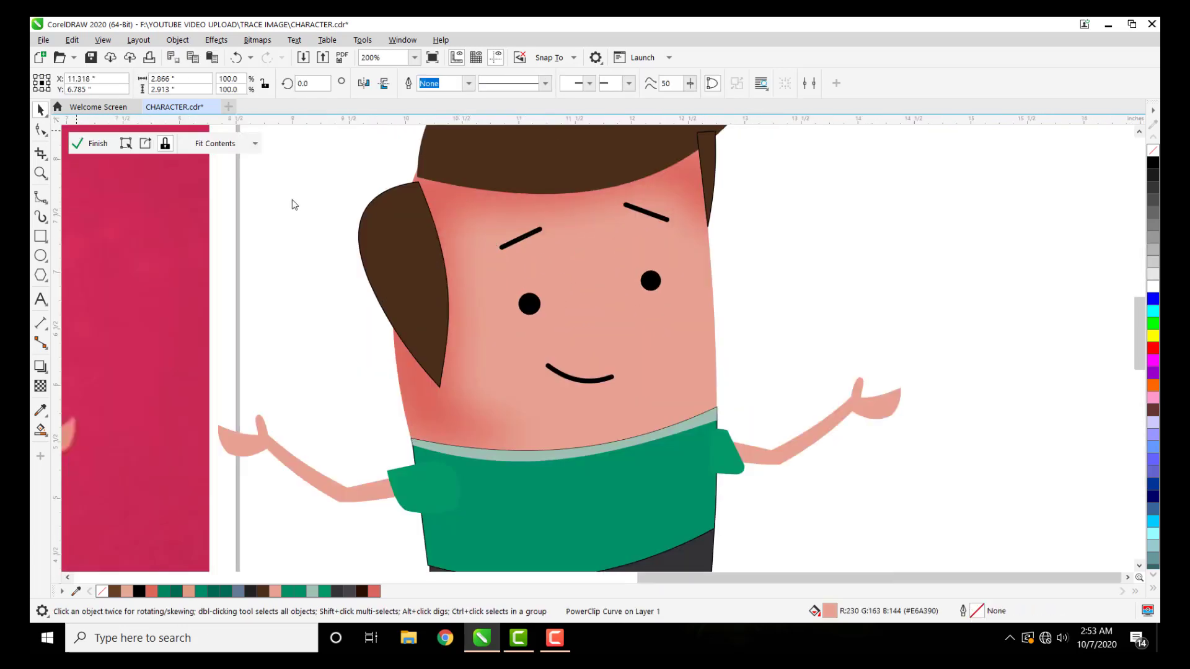
{"action": "left_click", "coordinate": [341, 167]}
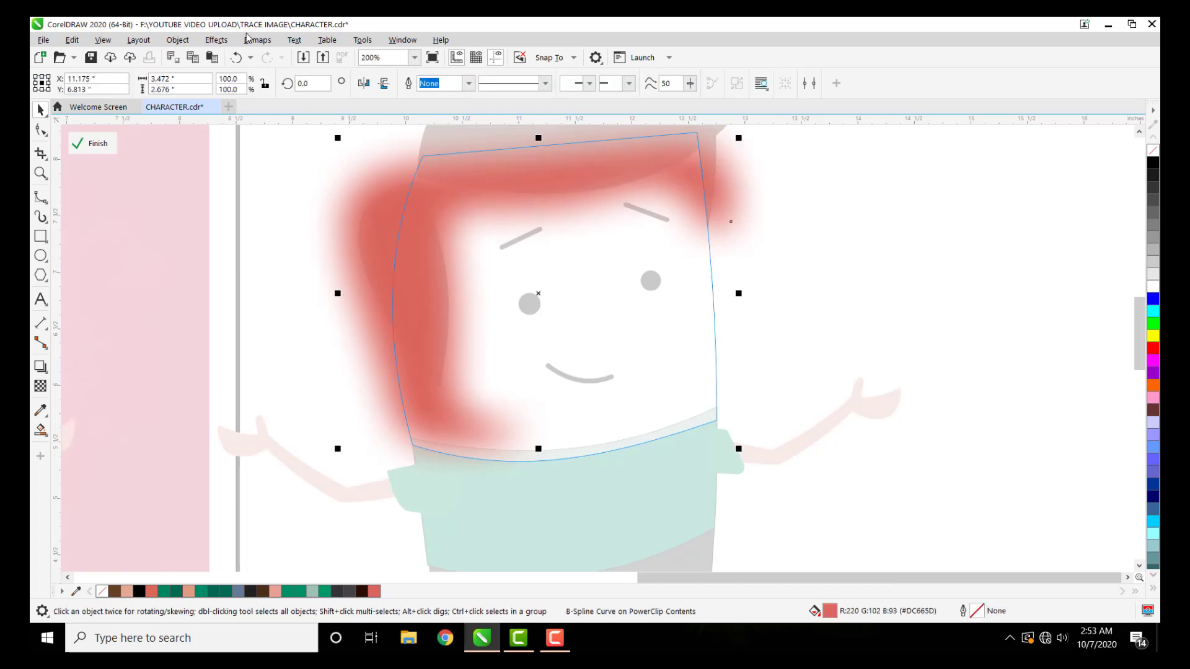
{"action": "left_click", "coordinate": [216, 40]}
{"action": "mouse_move", "coordinate": [242, 123]}
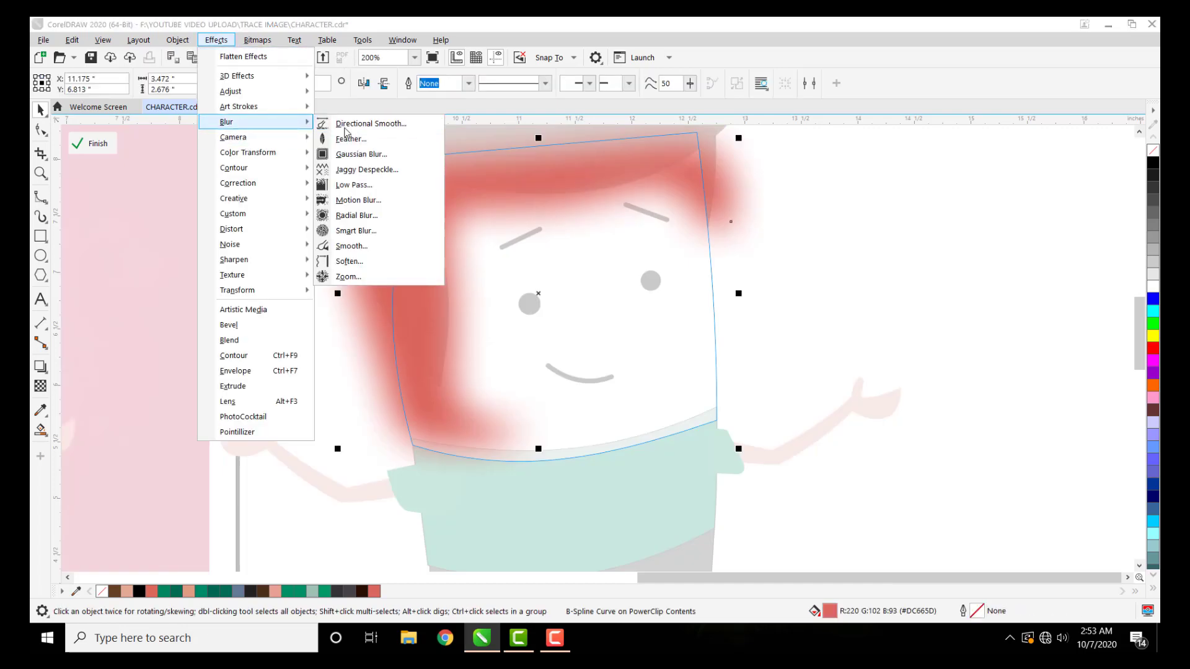
{"action": "left_click", "coordinate": [356, 156]}
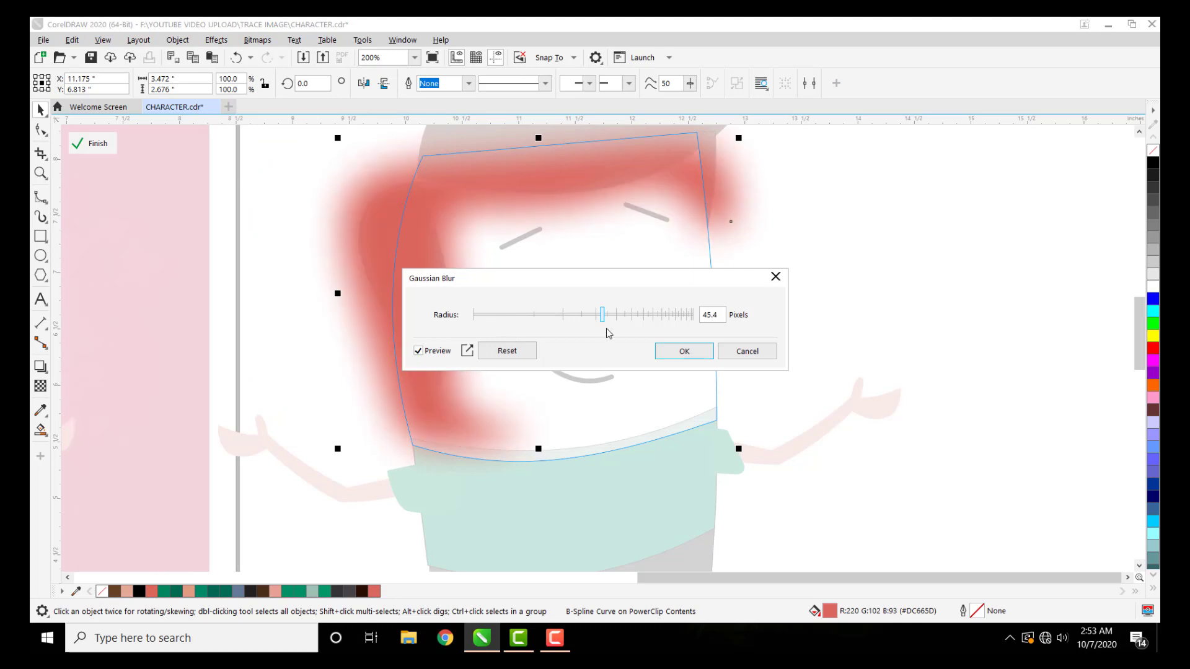
{"action": "left_click", "coordinate": [625, 316]}
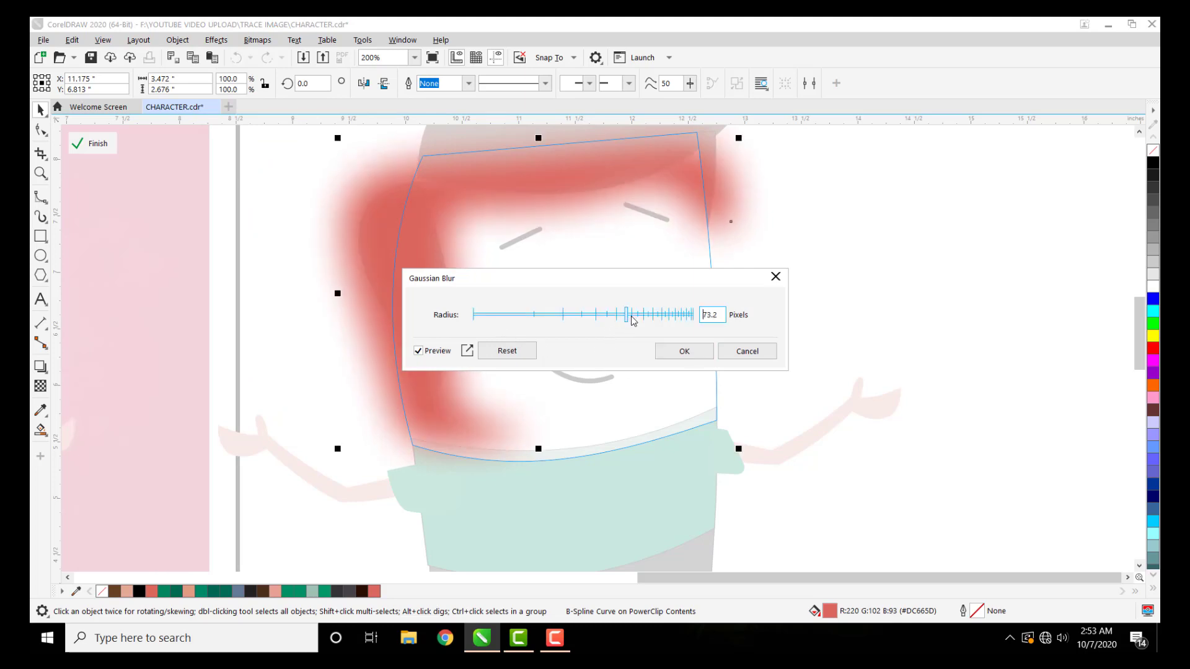
{"action": "left_click", "coordinate": [685, 351]}
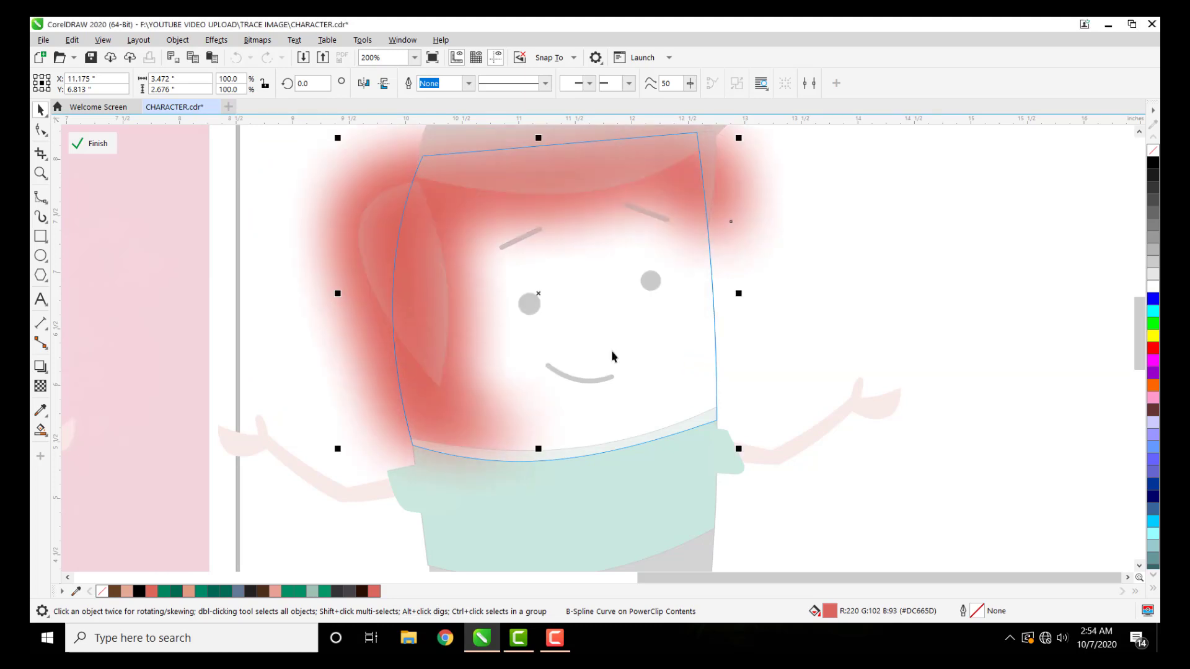
{"action": "left_click", "coordinate": [93, 144]}
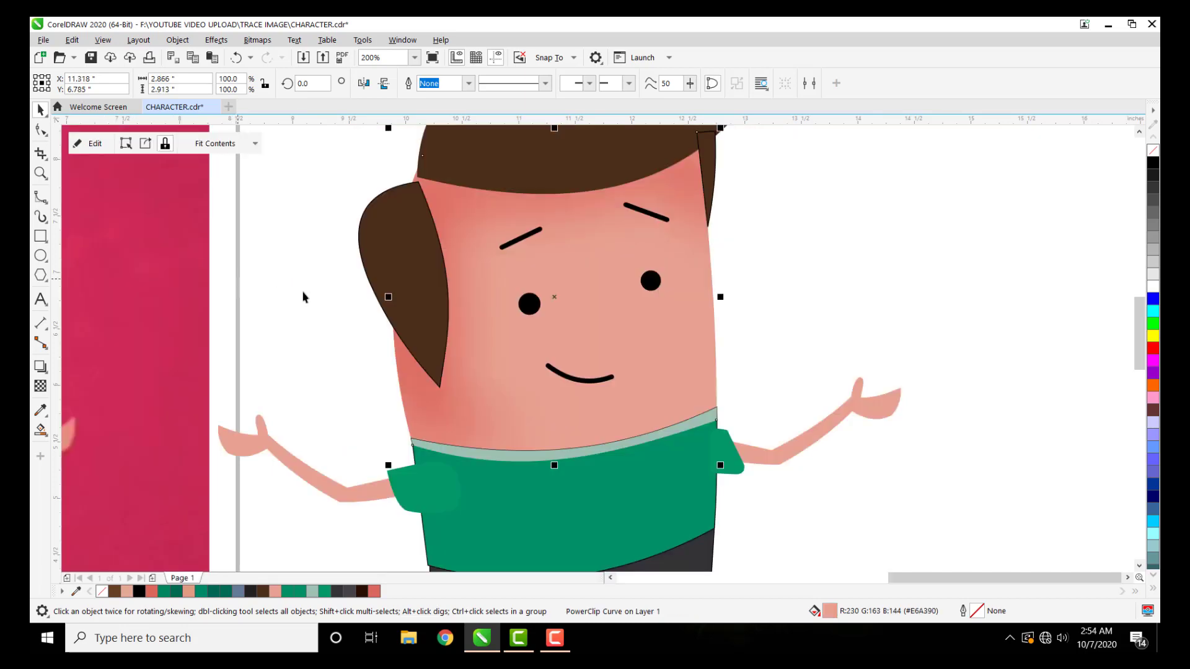
Step: Begin a B-Spline curve just outside the collar's right end, running across the shirt below the collar and turning down at the left sleeve
{"action": "scroll", "coordinate": [389, 334], "scroll_direction": "down", "scroll_amount": 3}
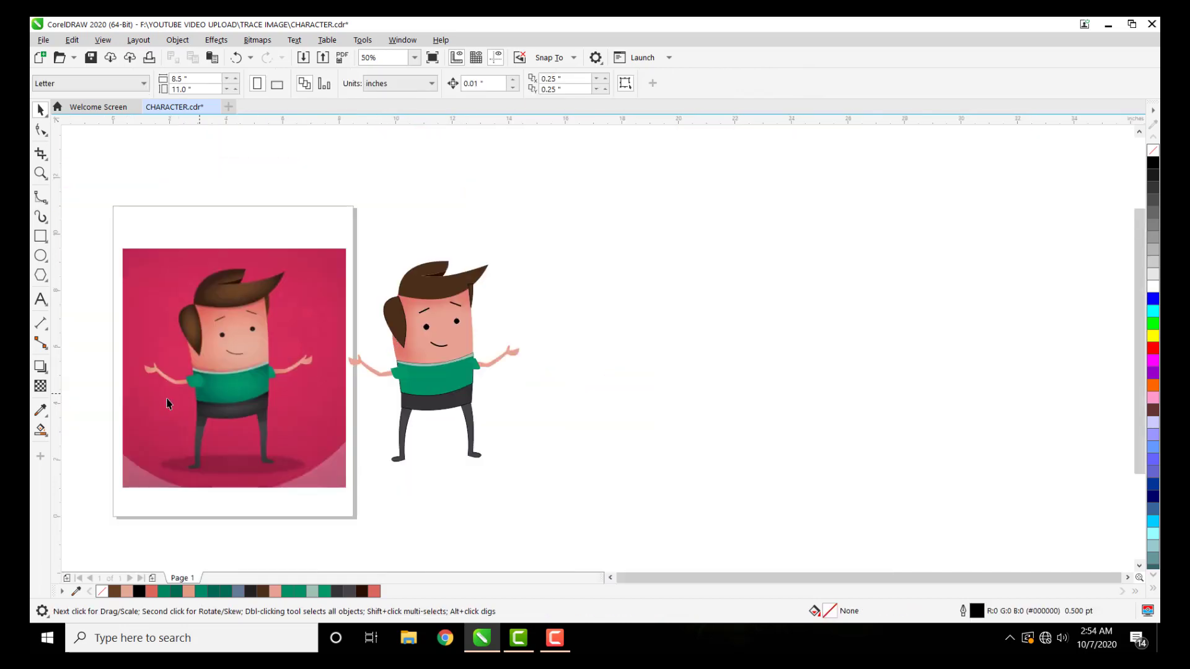
{"action": "scroll", "coordinate": [160, 404], "scroll_direction": "up", "scroll_amount": 2}
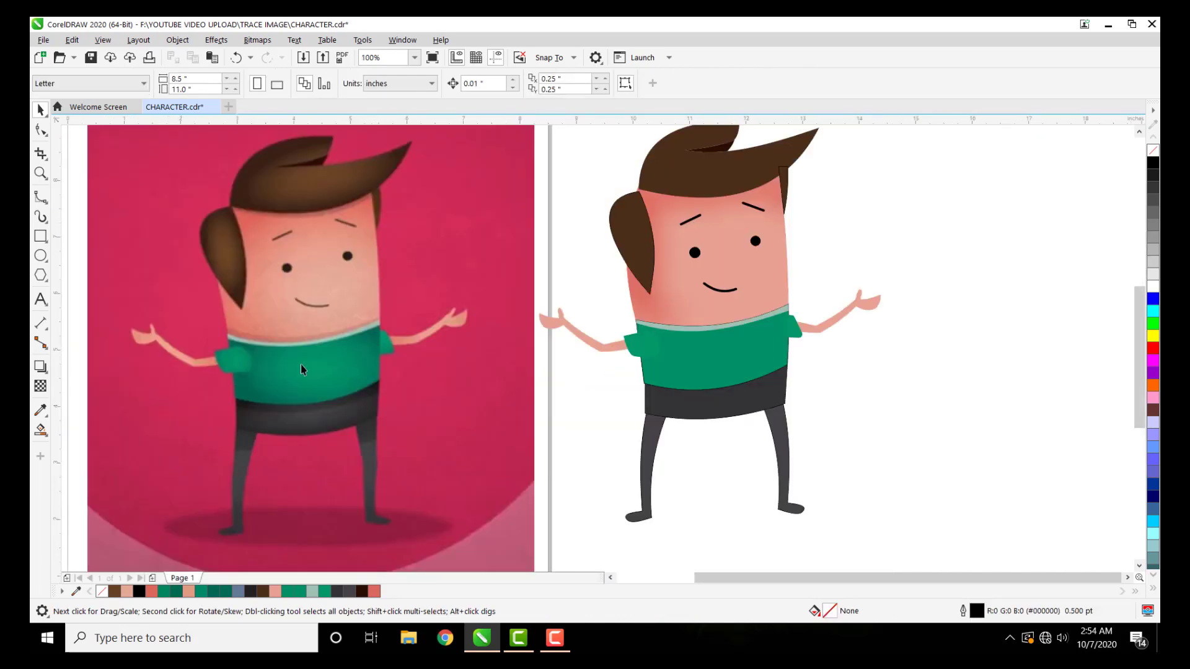
{"action": "scroll", "coordinate": [835, 331], "scroll_direction": "up", "scroll_amount": 3}
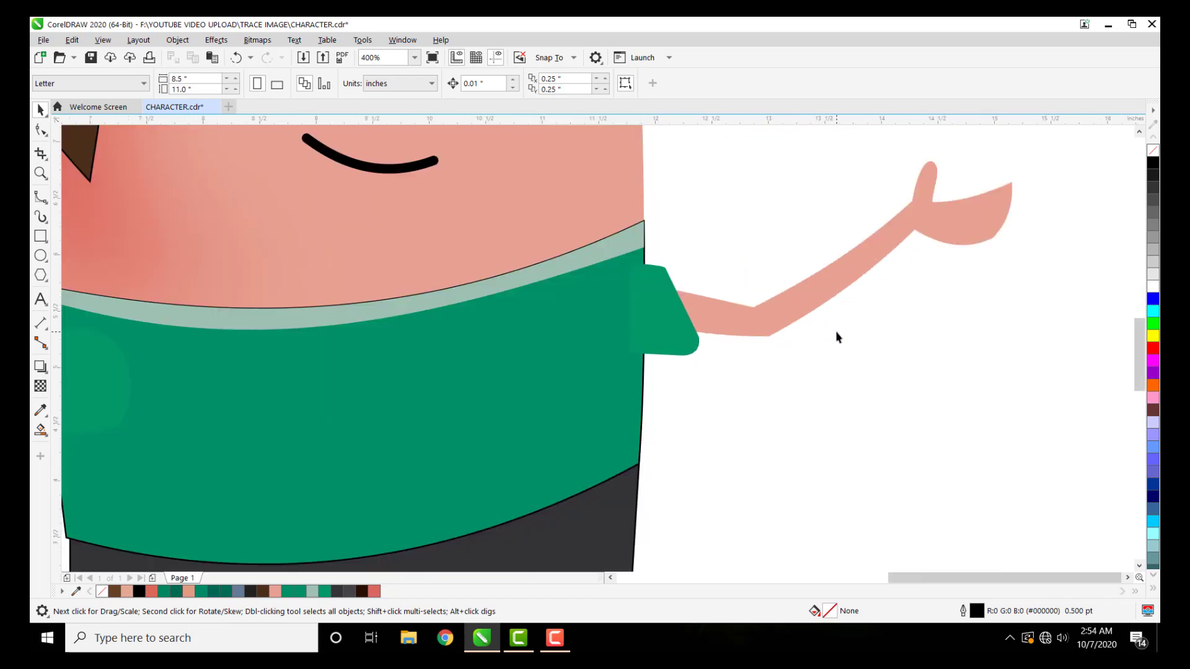
{"action": "scroll", "coordinate": [805, 330], "scroll_direction": "down", "scroll_amount": 1}
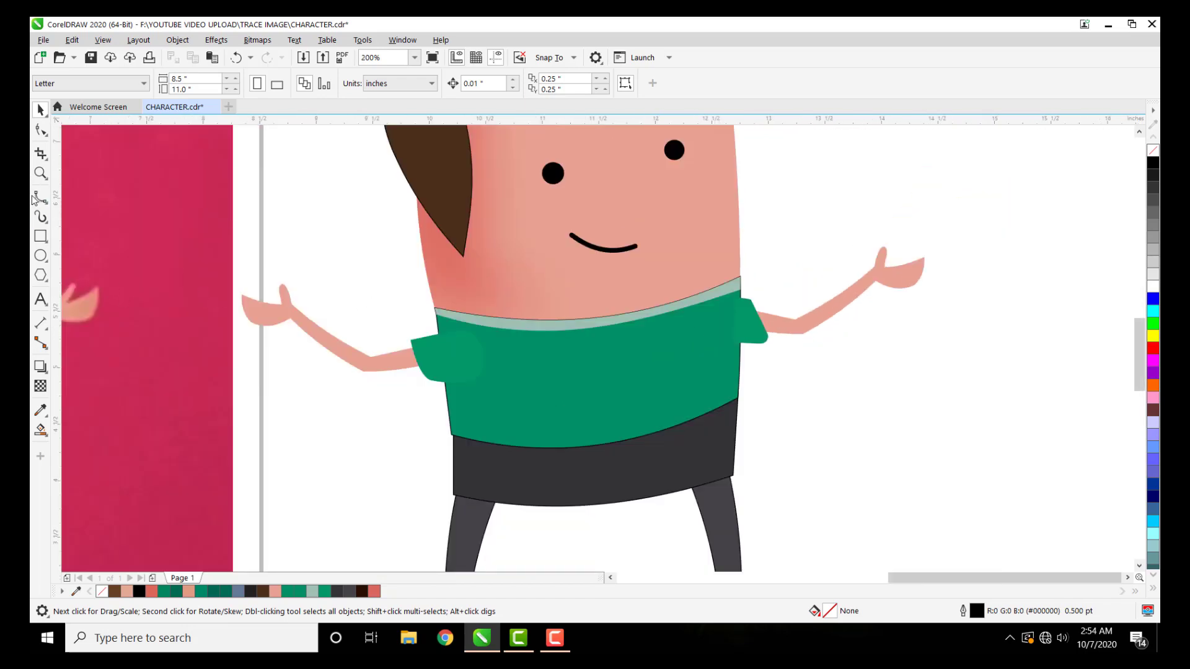
{"action": "left_click", "coordinate": [749, 274]}
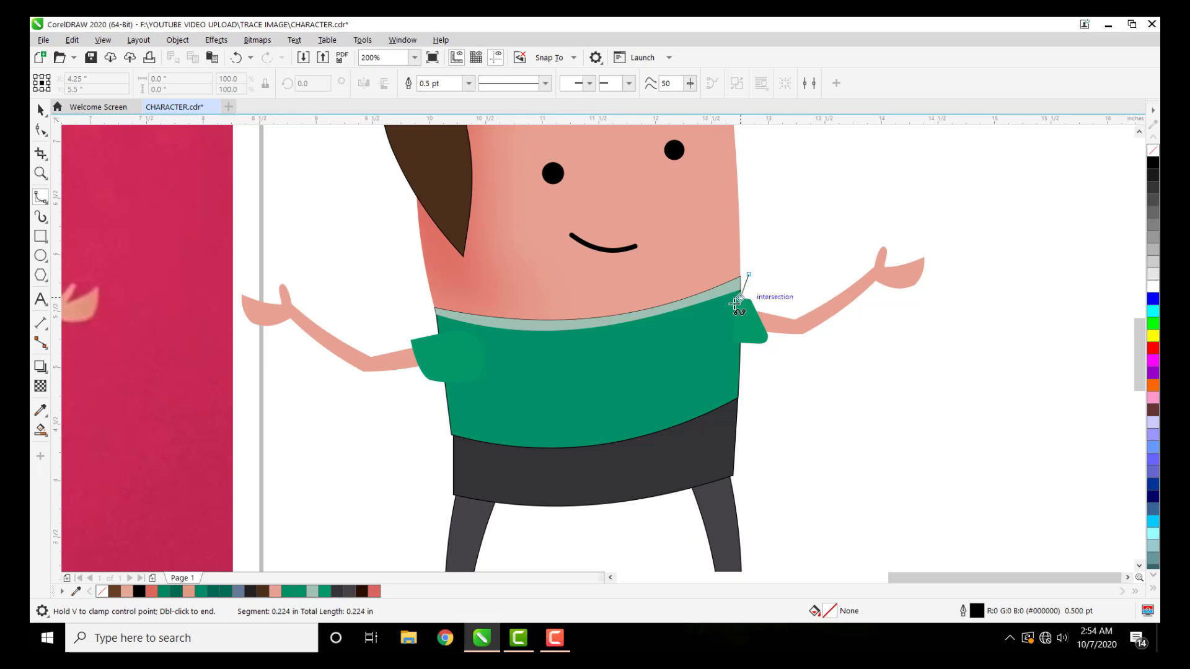
{"action": "left_click", "coordinate": [733, 309]}
{"action": "left_click", "coordinate": [680, 328]}
{"action": "left_click", "coordinate": [617, 338]}
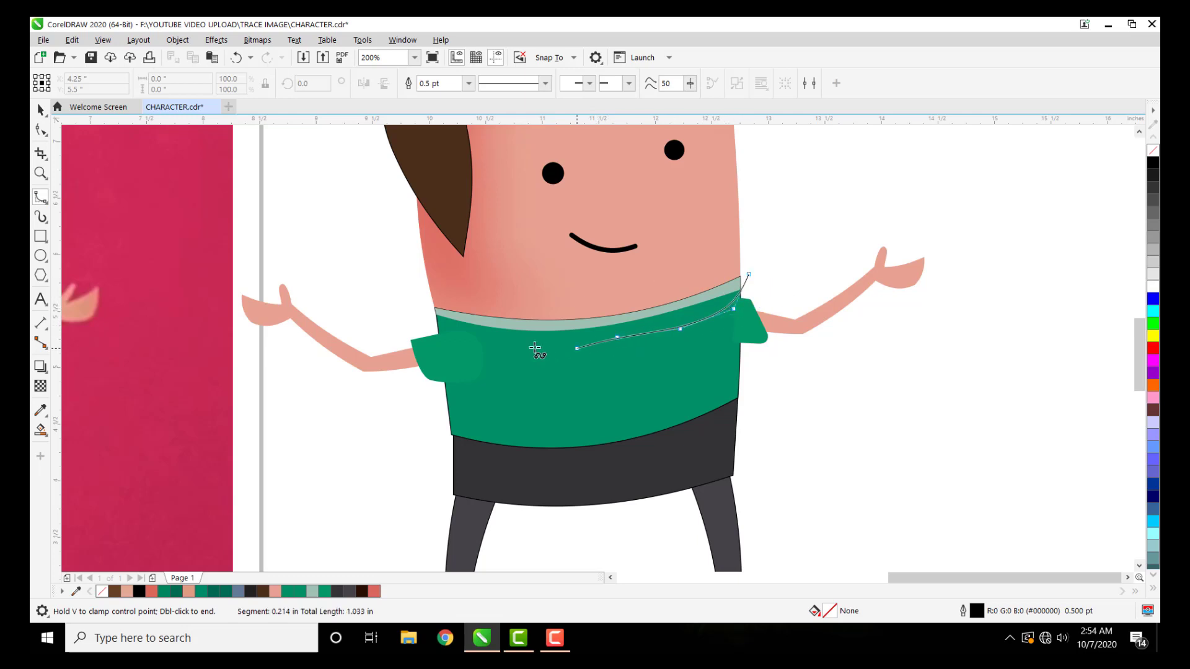
{"action": "left_click", "coordinate": [533, 345]}
{"action": "left_click", "coordinate": [481, 335]}
{"action": "left_click", "coordinate": [465, 332]}
{"action": "left_click", "coordinate": [460, 354]}
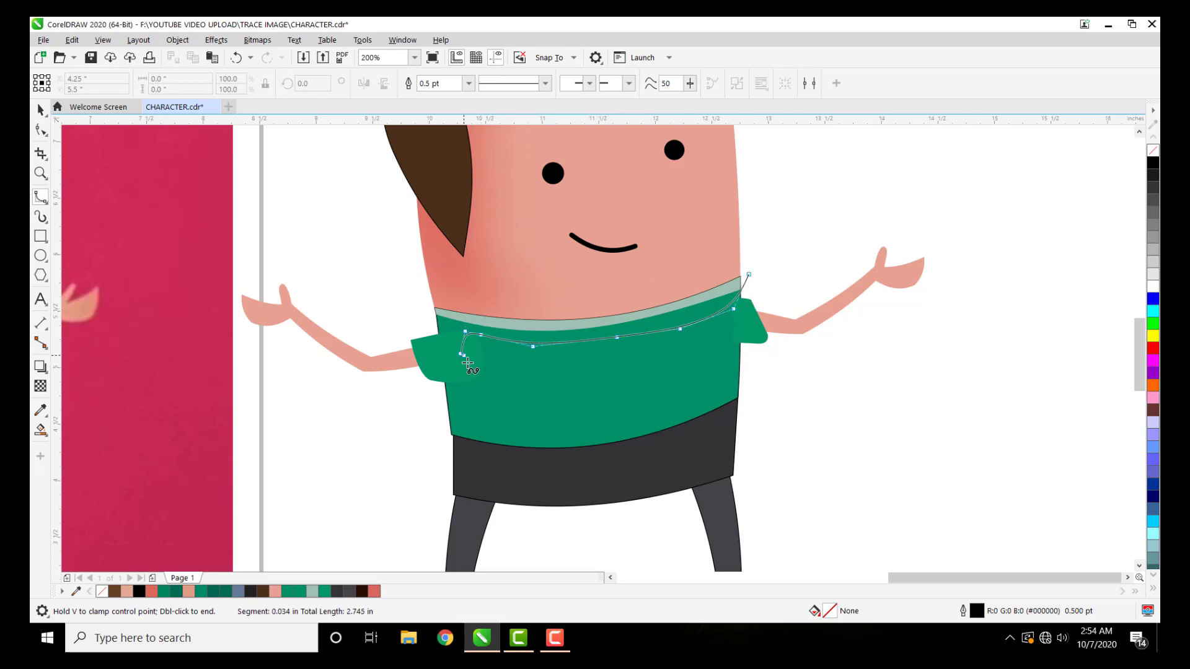
Step: Continue the B-Spline down the shirt's left side, around a pointed end near the middle of the hem, and back along the hem
{"action": "left_click", "coordinate": [471, 387]}
{"action": "left_click", "coordinate": [478, 414]}
{"action": "left_click", "coordinate": [486, 428]}
{"action": "left_click", "coordinate": [514, 432]}
{"action": "left_click", "coordinate": [558, 439]}
{"action": "left_click", "coordinate": [541, 442]}
{"action": "left_click", "coordinate": [501, 449]}
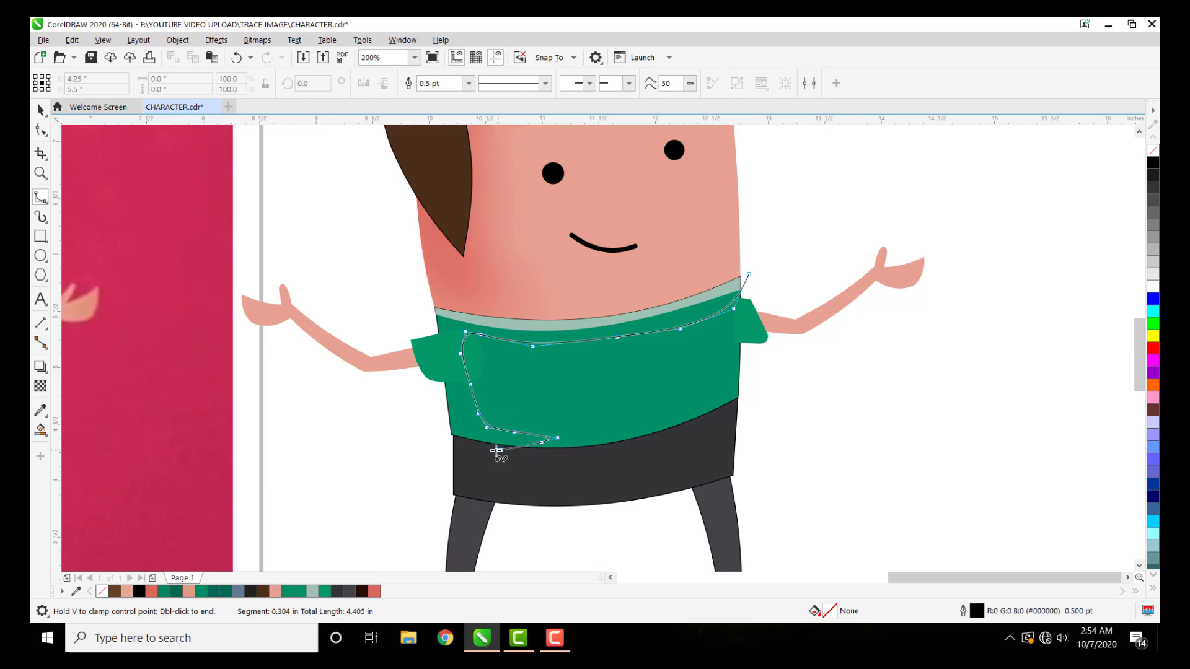
Step: Run the B-Spline up outside the shirt's left side and sleeve and across the collar, closing it at its starting point as a shirt-shading shape
{"action": "left_click", "coordinate": [431, 441]}
{"action": "left_click", "coordinate": [424, 419]}
{"action": "left_click", "coordinate": [427, 389]}
{"action": "left_click", "coordinate": [412, 328]}
{"action": "left_click", "coordinate": [436, 310]}
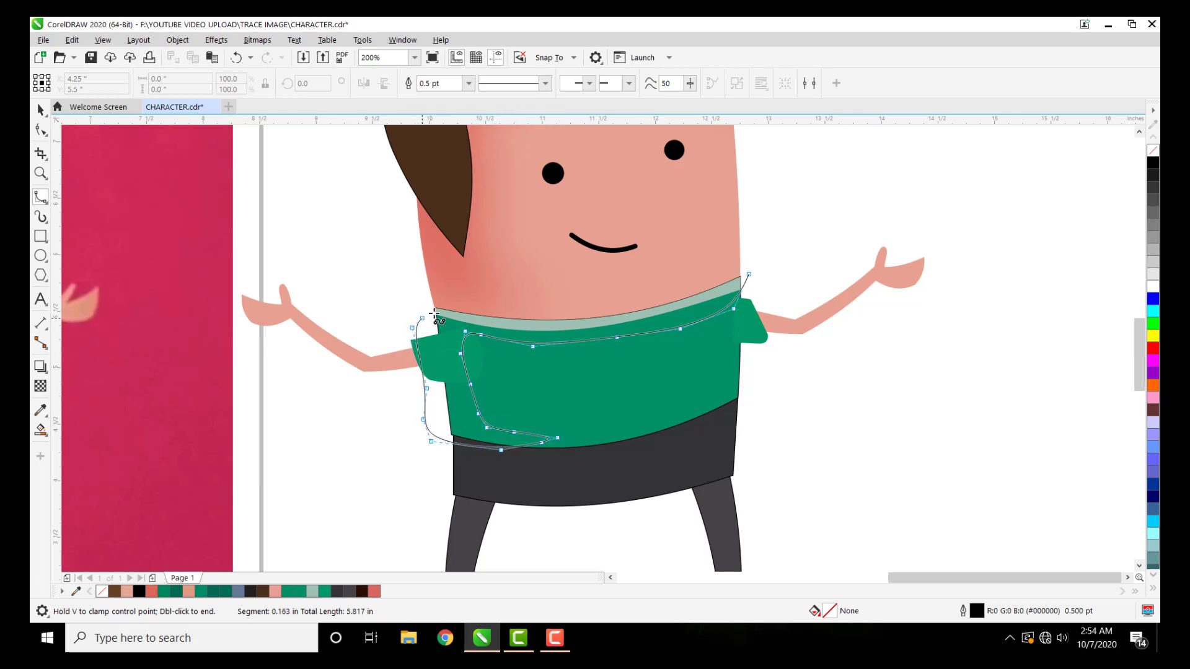
{"action": "left_click", "coordinate": [464, 306]}
{"action": "left_click", "coordinate": [652, 307]}
{"action": "left_click", "coordinate": [732, 289]}
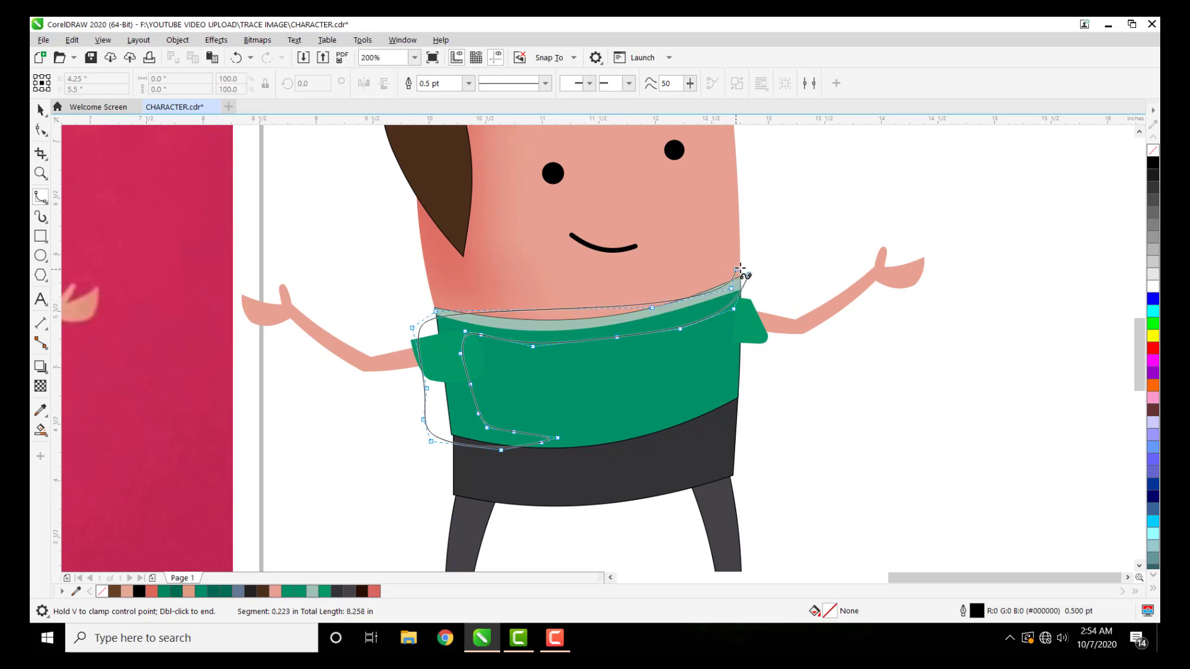
{"action": "double_click", "coordinate": [750, 274]}
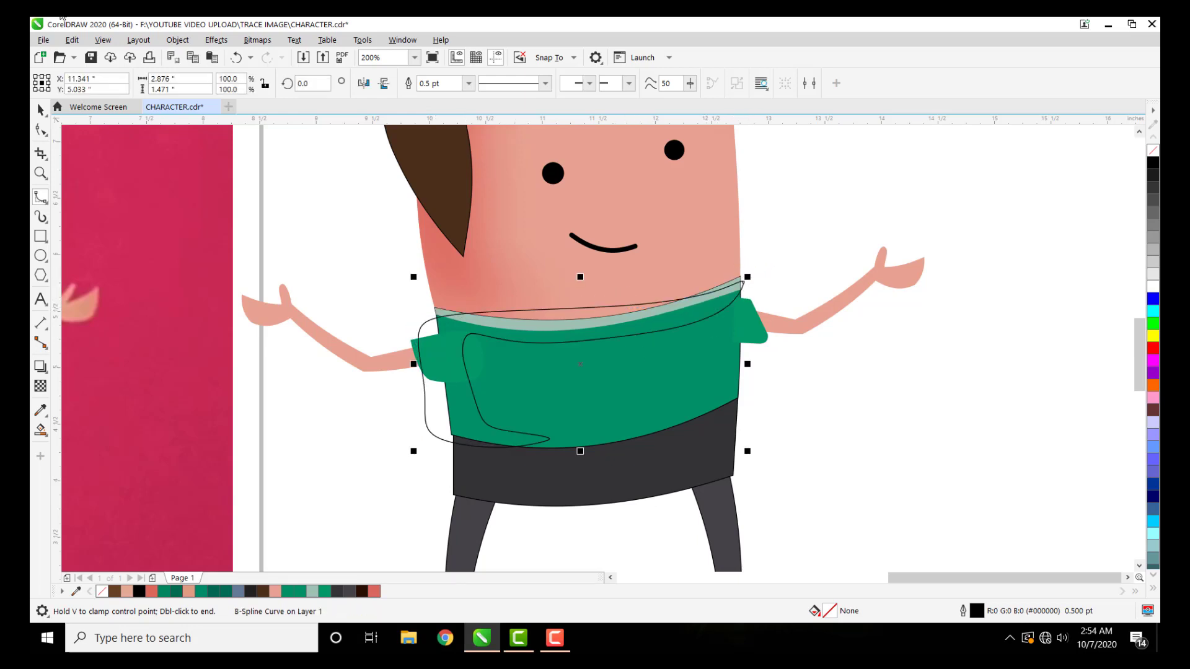
{"action": "left_click", "coordinate": [40, 110]}
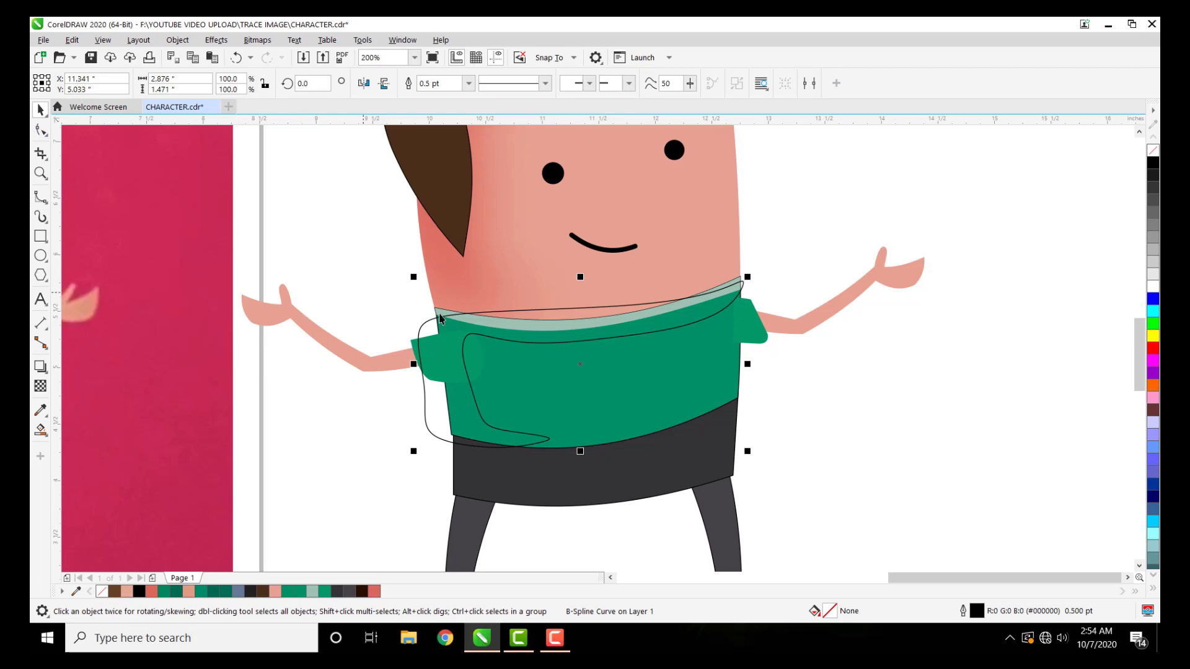
Step: Fill the shirt-shading shape with dark green (#006950) sampled from the reference picture's shirt and remove its outline
{"action": "scroll", "coordinate": [468, 372], "scroll_direction": "down", "scroll_amount": 2}
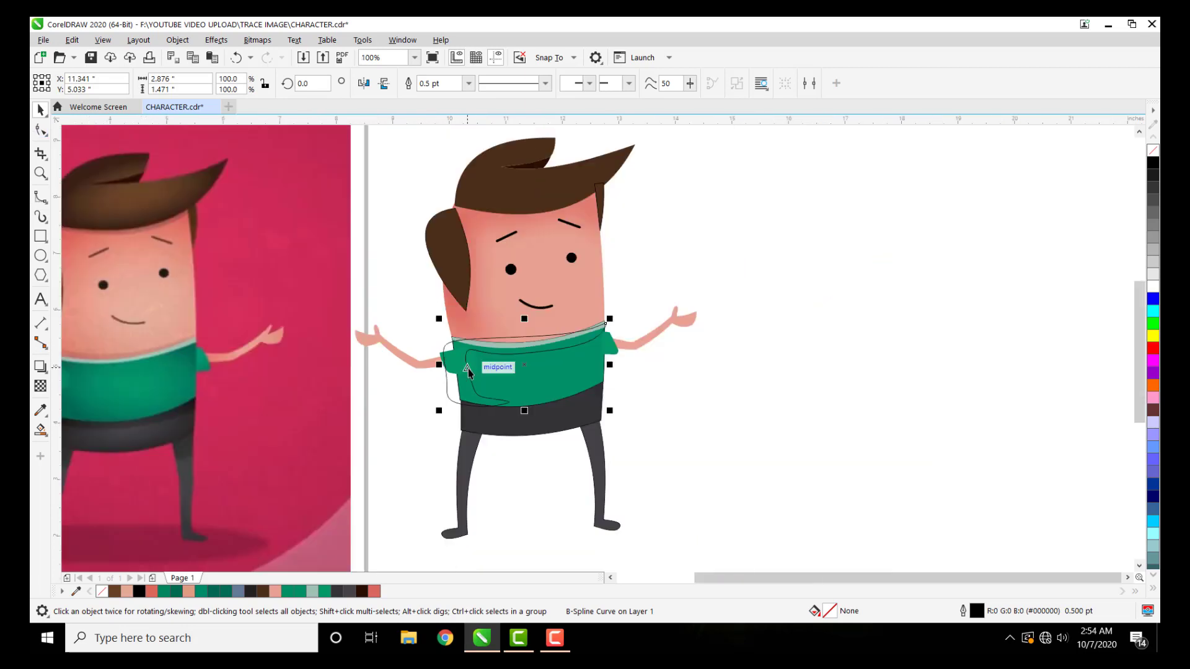
{"action": "left_click", "coordinate": [39, 410]}
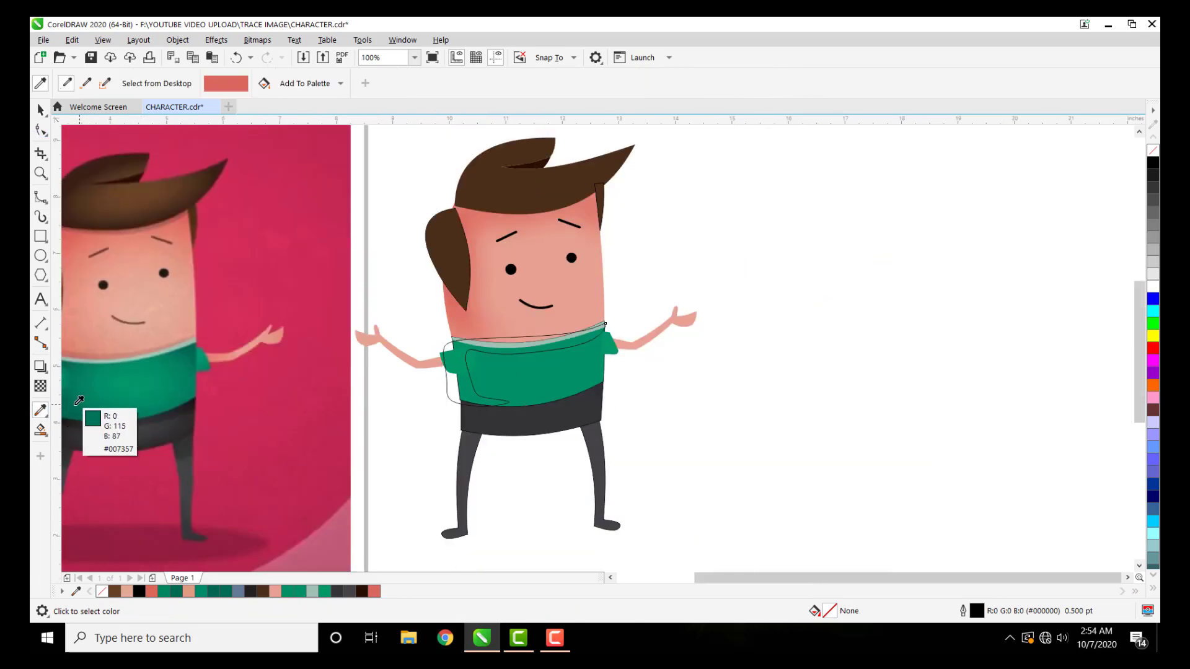
{"action": "left_click", "coordinate": [71, 398]}
{"action": "scroll", "coordinate": [476, 387], "scroll_direction": "up", "scroll_amount": 2}
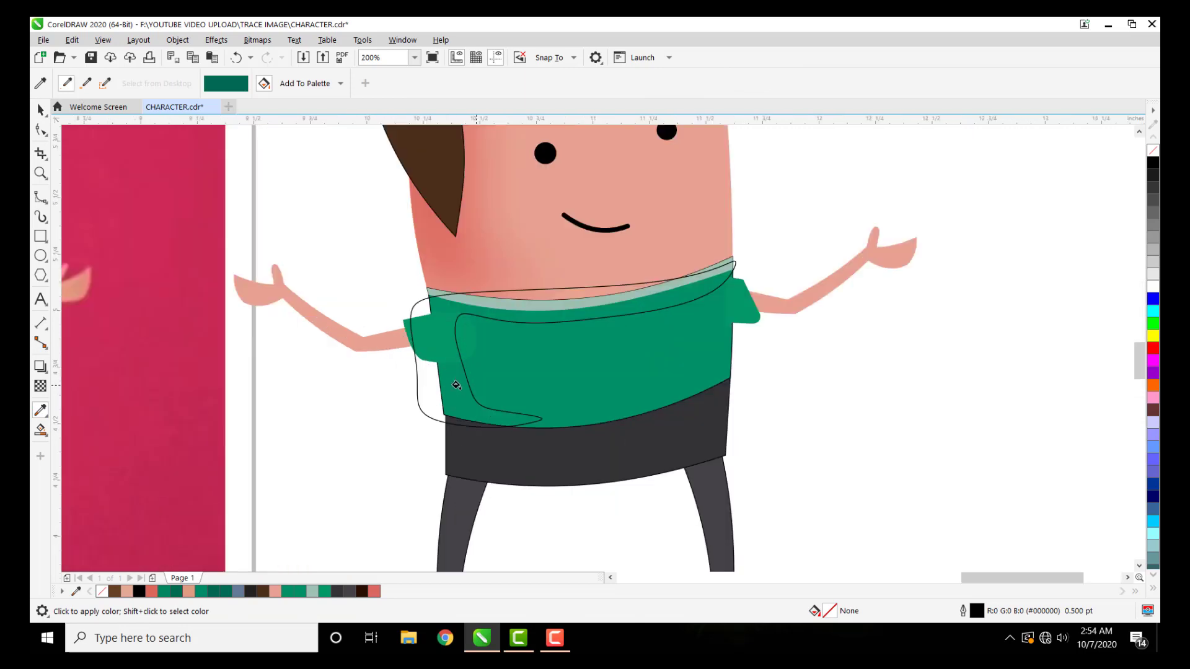
{"action": "left_click", "coordinate": [379, 420]}
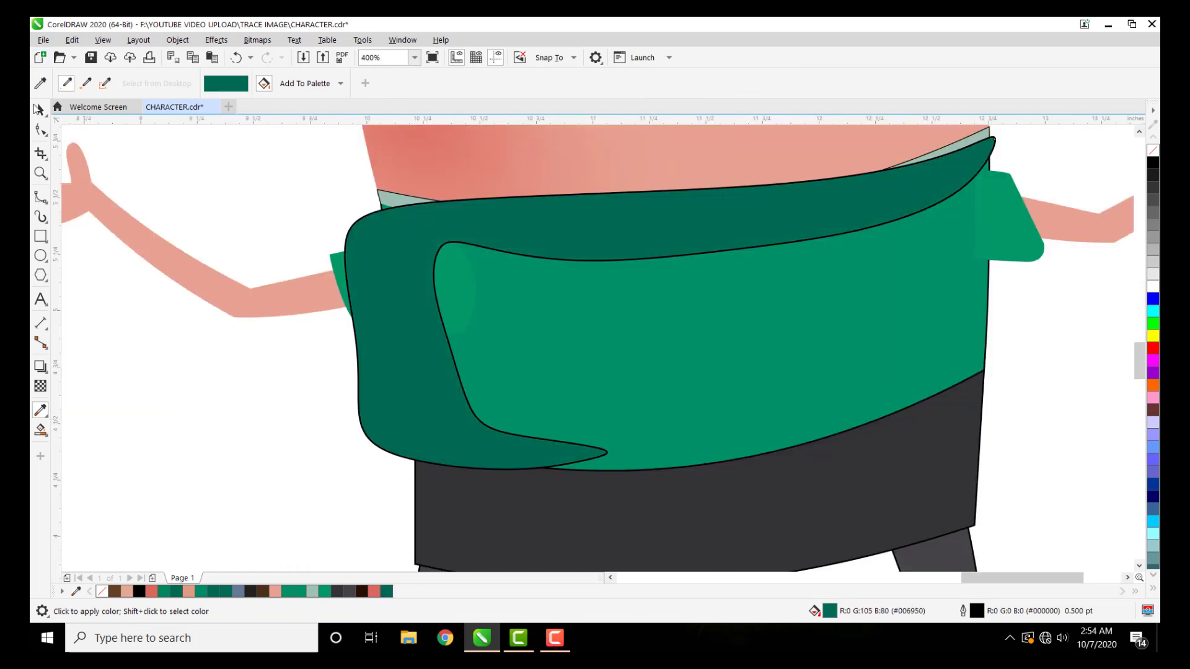
{"action": "left_click", "coordinate": [39, 110]}
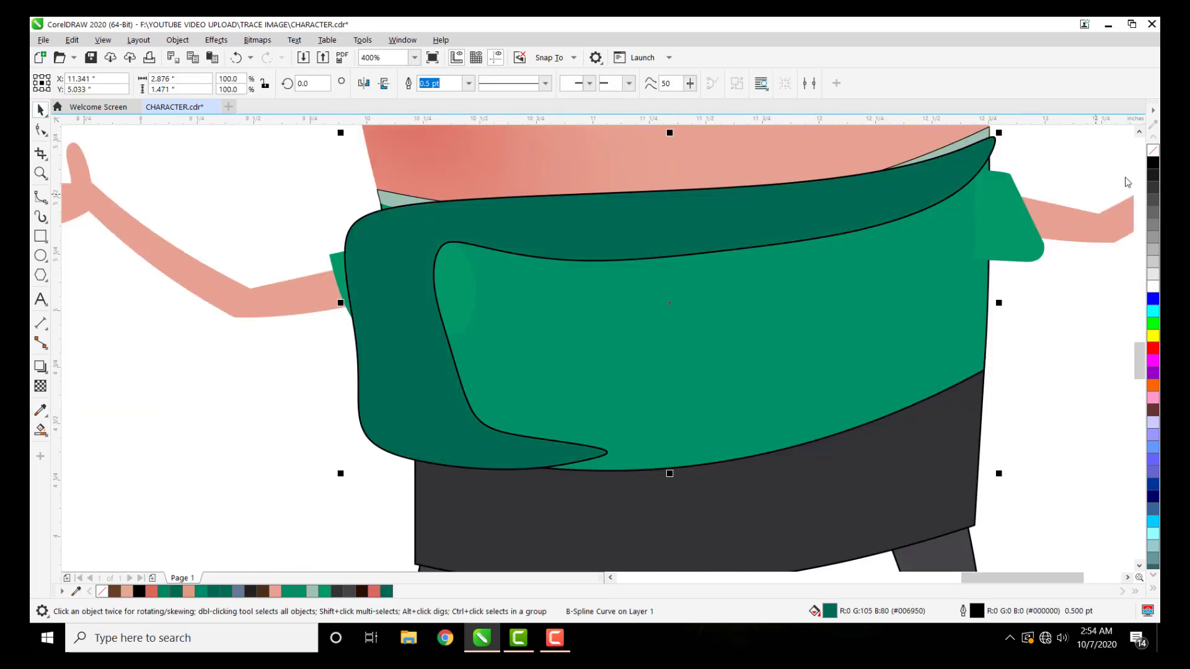
{"action": "right_click", "coordinate": [1153, 150]}
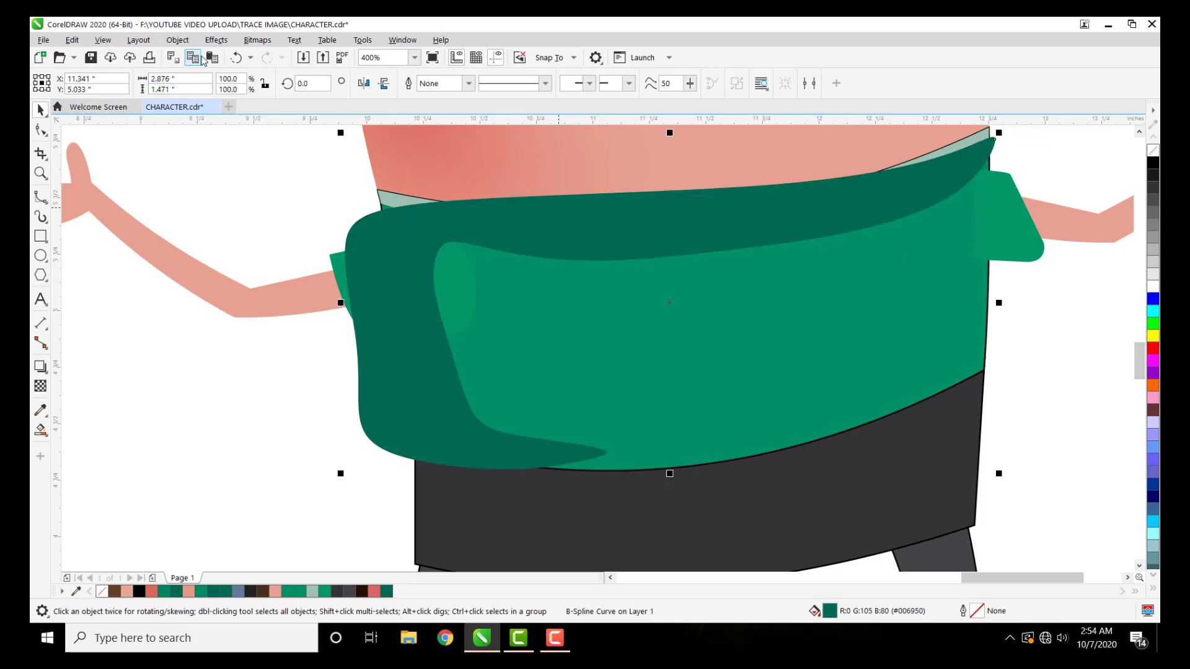
Step: Apply a Gaussian Blur with a radius of about 40 pixels to the shirt-shading shape
{"action": "left_click", "coordinate": [217, 41]}
{"action": "mouse_move", "coordinate": [239, 122]}
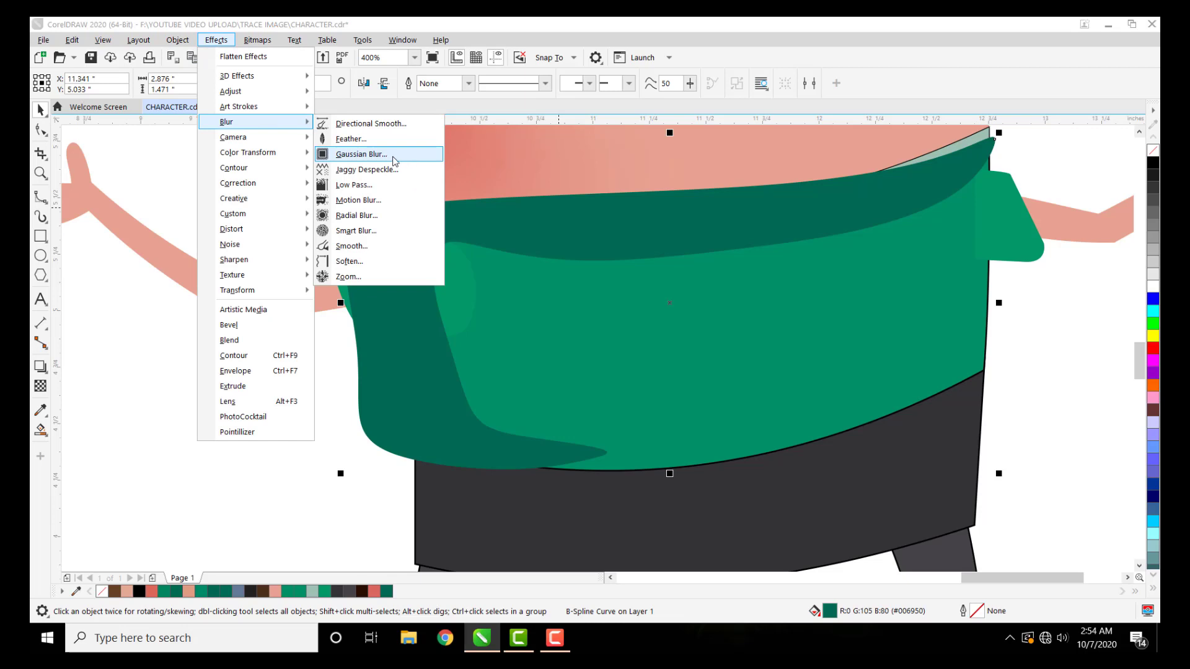
{"action": "left_click", "coordinate": [361, 154]}
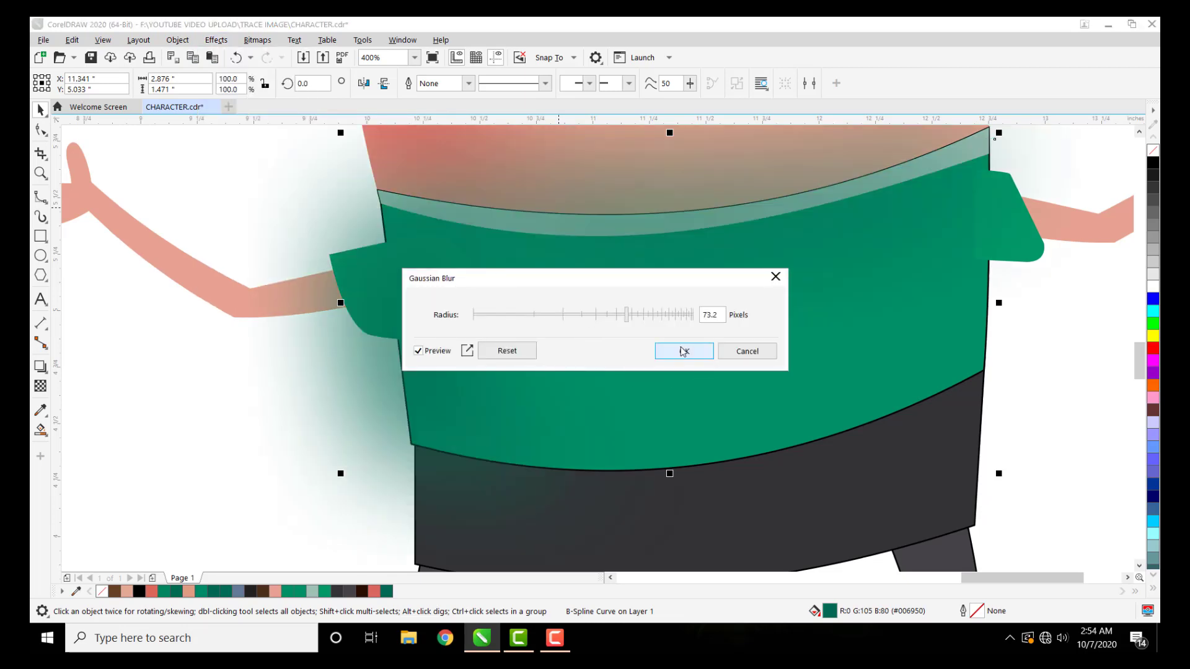
{"action": "left_click", "coordinate": [599, 320]}
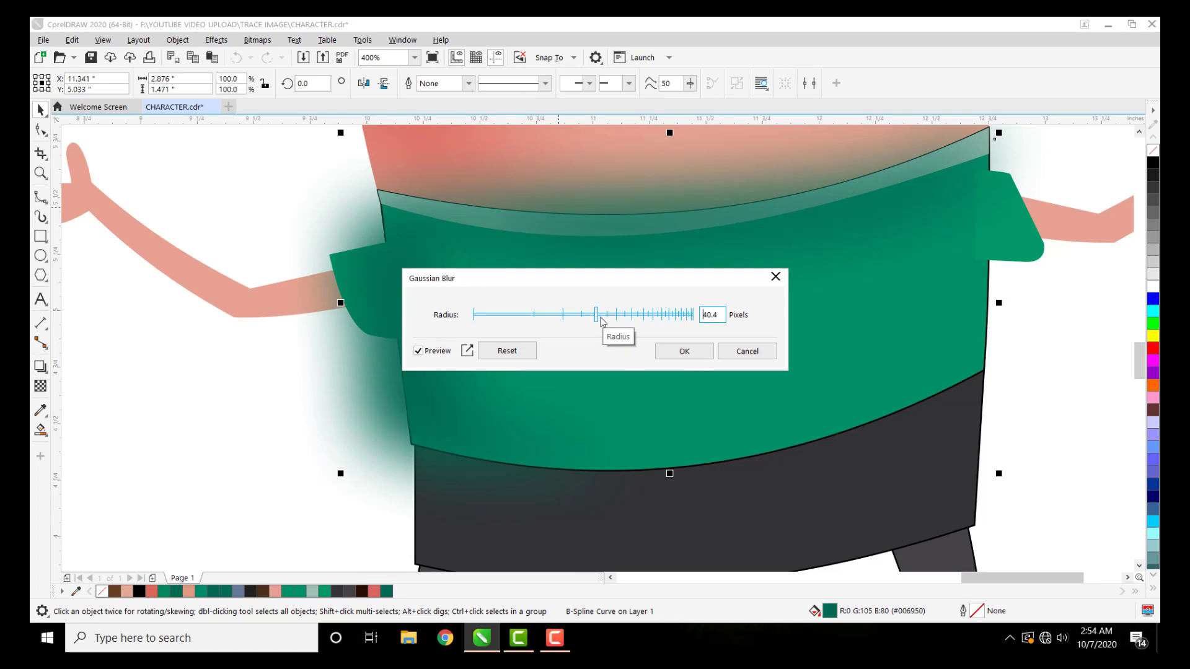
{"action": "left_click_drag", "start_coordinate": [595, 318], "coordinate": [594, 317]}
{"action": "left_click", "coordinate": [684, 350]}
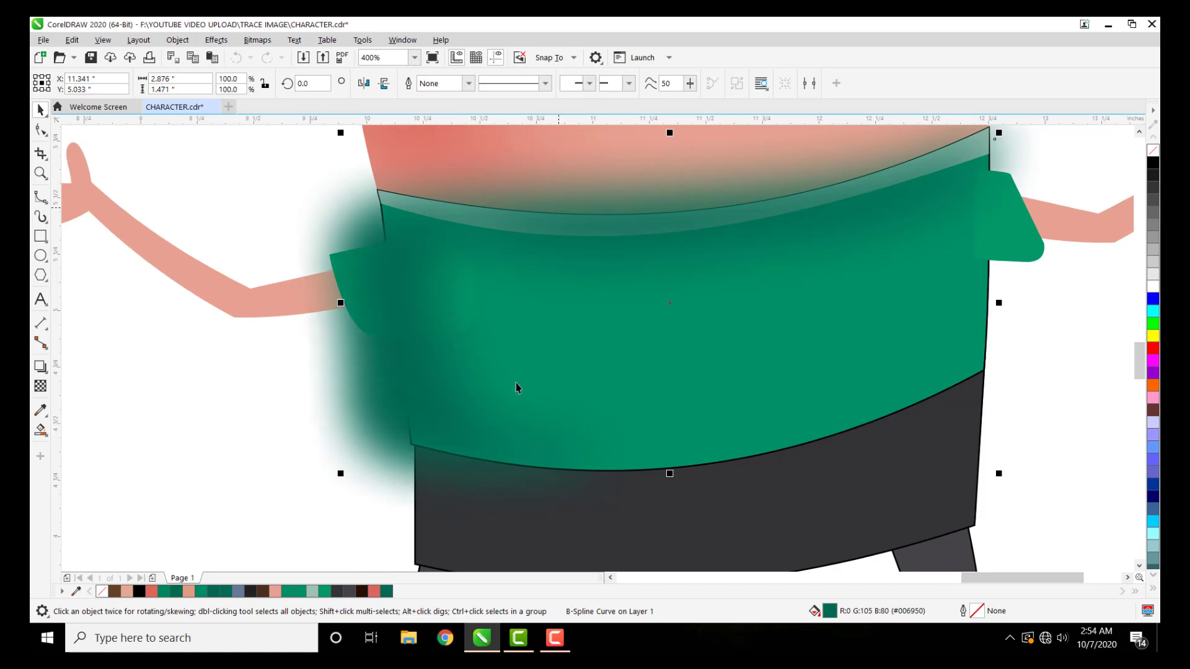
Step: PowerClip the blurred shading inside the green shirt body and deselect it
{"action": "right_click", "coordinate": [389, 384]}
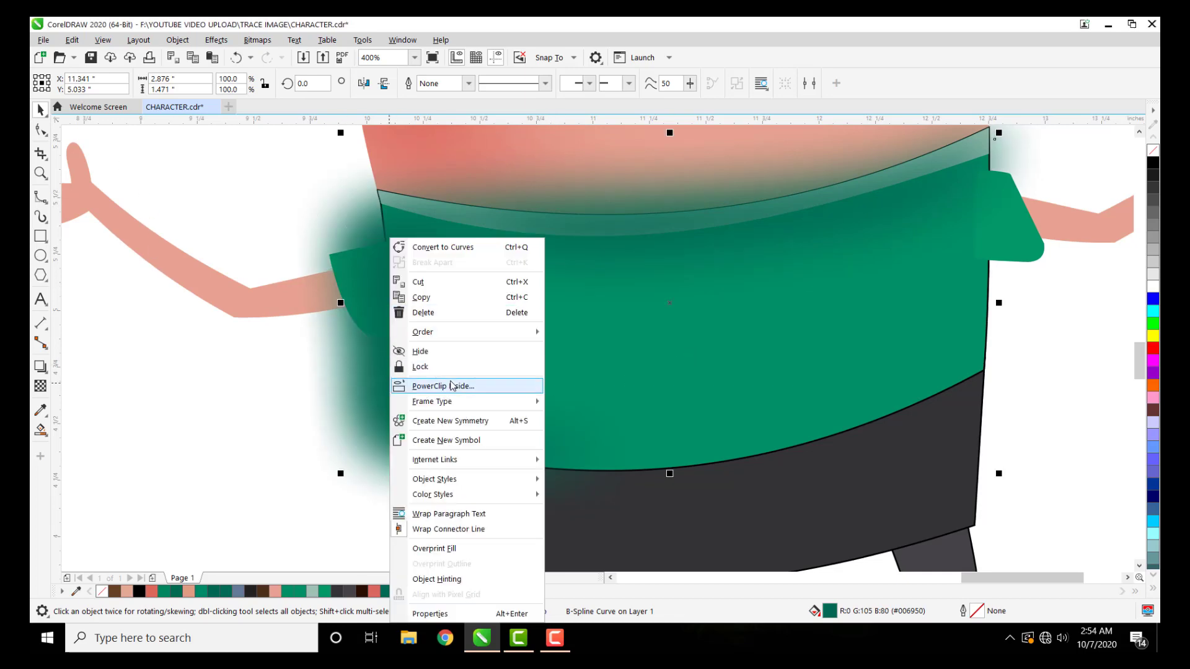
{"action": "left_click", "coordinate": [452, 387]}
{"action": "left_click", "coordinate": [596, 395]}
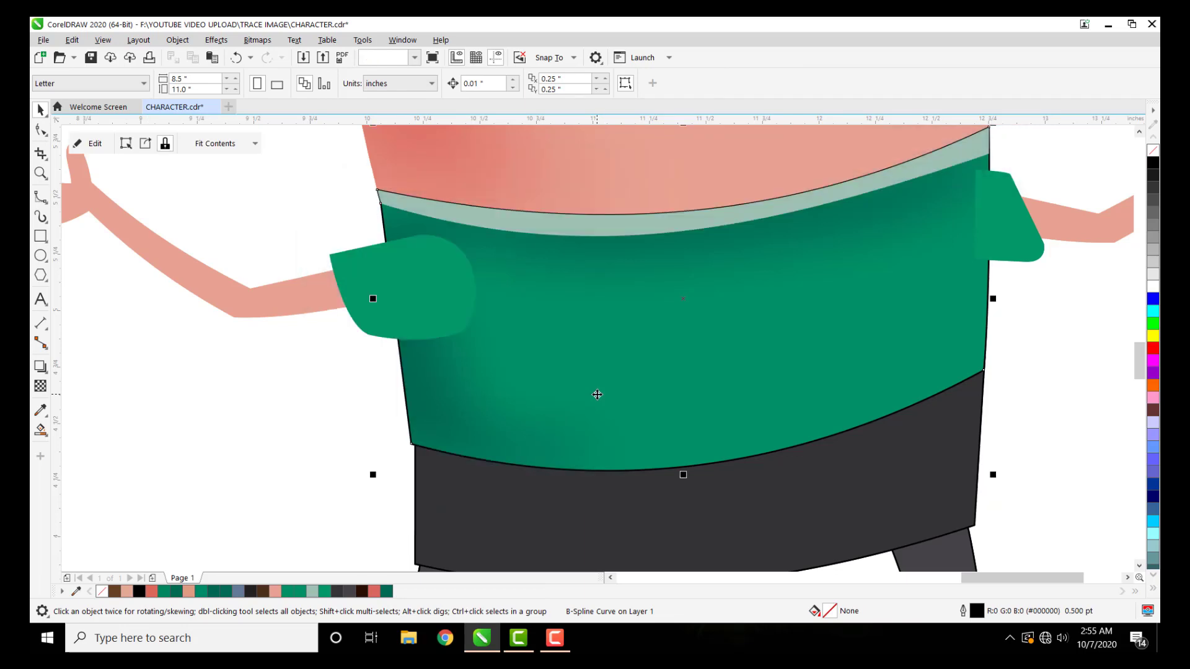
{"action": "left_click", "coordinate": [260, 398]}
Step: Begin a B-Spline highlight on the trousers' waist section, from its right part along the lower edge to the left end
{"action": "scroll", "coordinate": [385, 399], "scroll_direction": "down", "scroll_amount": 6}
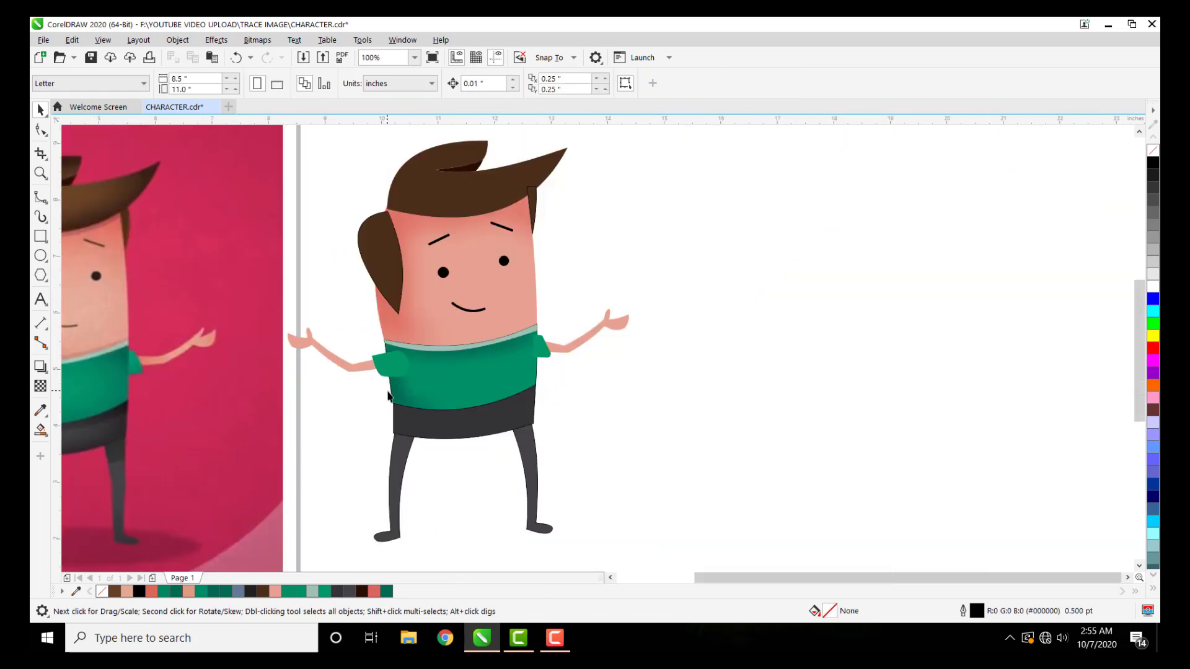
{"action": "scroll", "coordinate": [191, 441], "scroll_direction": "up", "scroll_amount": 2}
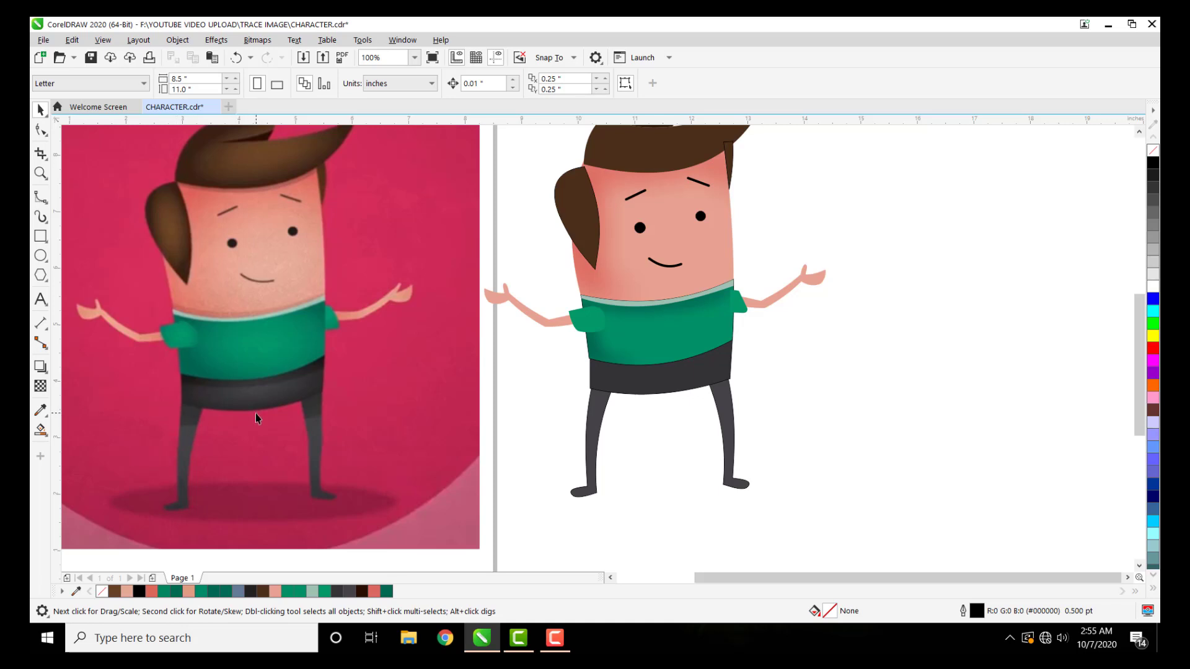
{"action": "scroll", "coordinate": [255, 414], "scroll_direction": "up", "scroll_amount": 2}
{"action": "scroll", "coordinate": [226, 452], "scroll_direction": "down", "scroll_amount": 2}
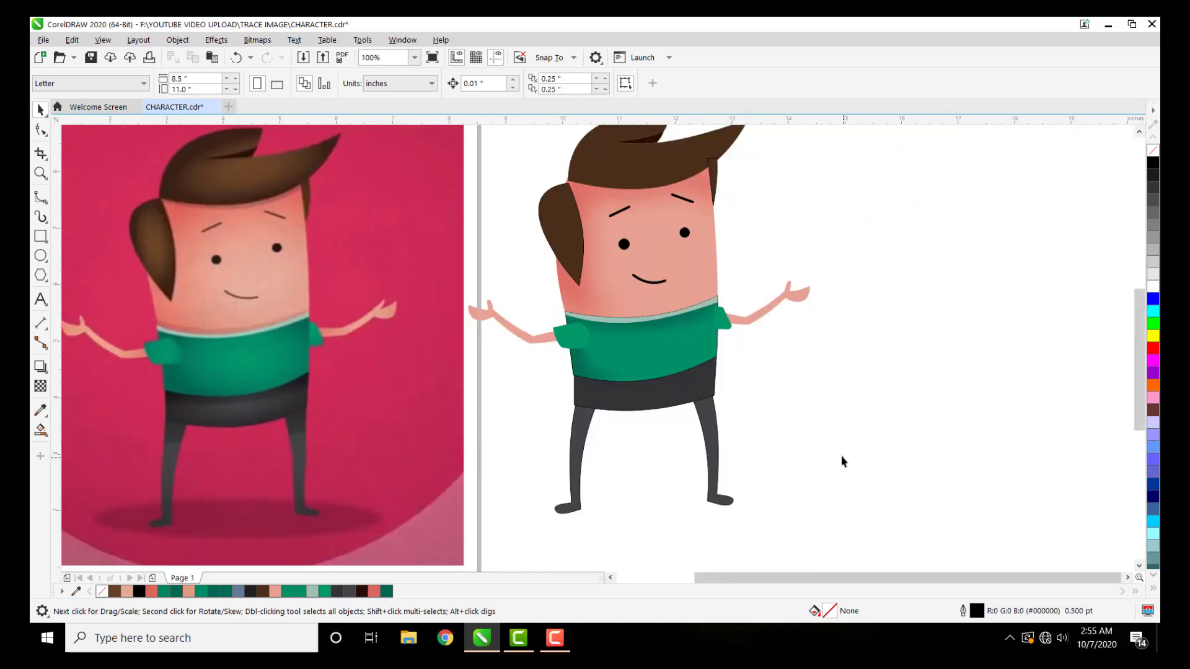
{"action": "scroll", "coordinate": [842, 461], "scroll_direction": "up", "scroll_amount": 2}
{"action": "left_click", "coordinate": [41, 198]}
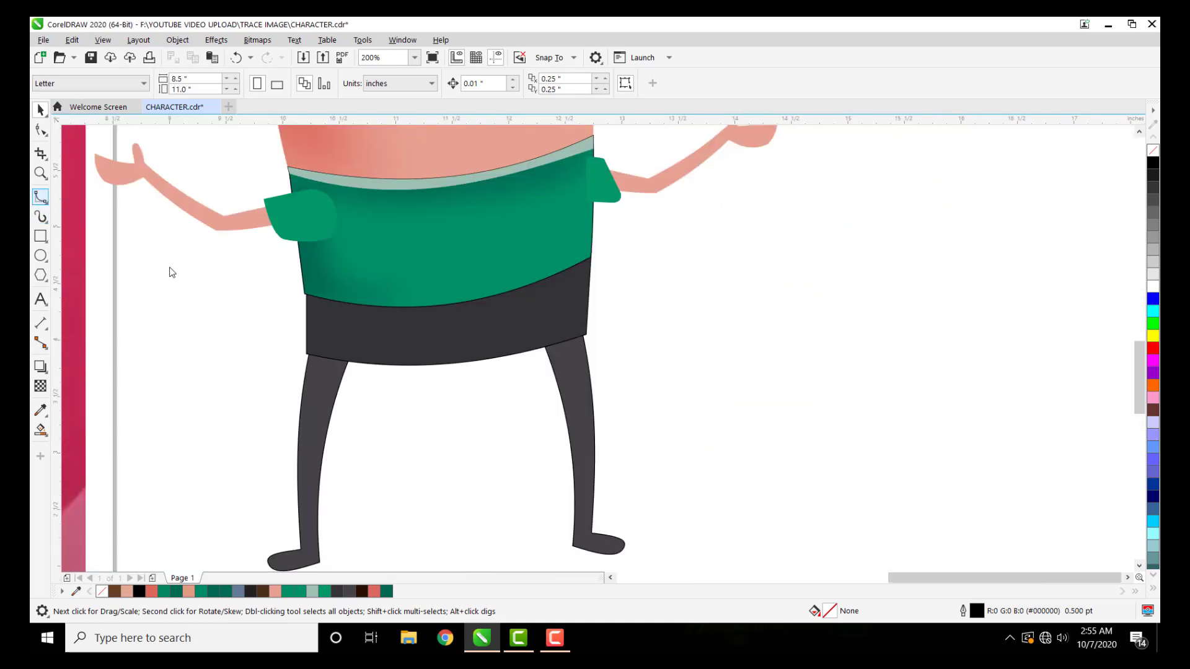
{"action": "left_click", "coordinate": [550, 309]}
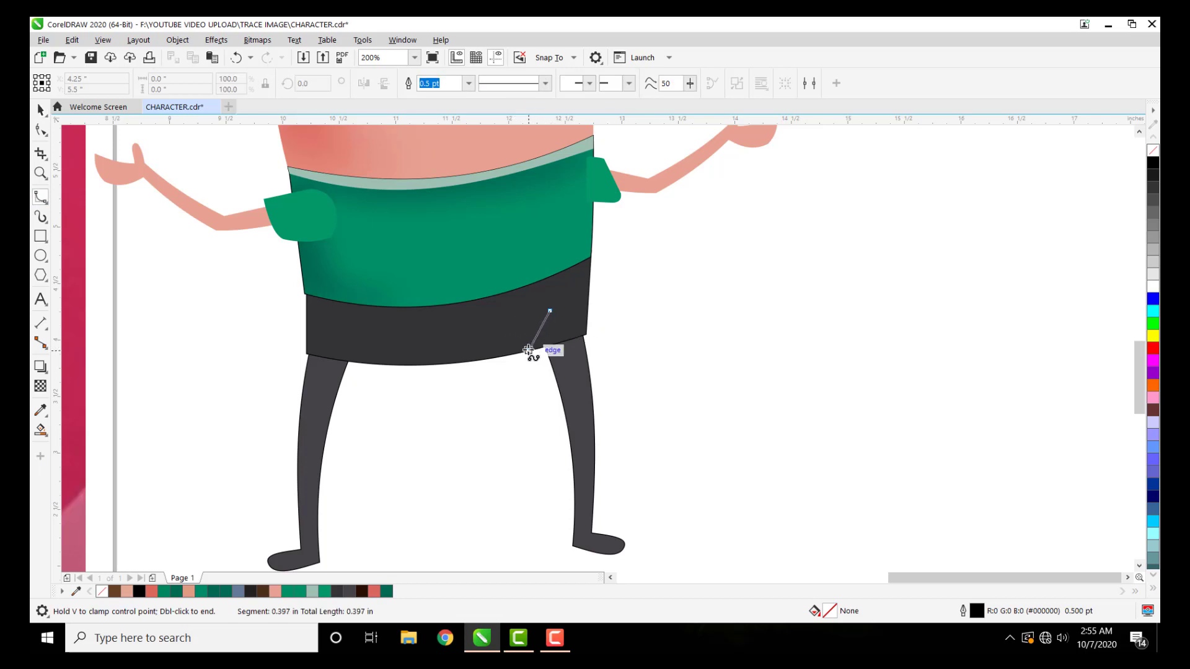
{"action": "left_click", "coordinate": [512, 349]}
{"action": "left_click", "coordinate": [453, 358]}
{"action": "left_click", "coordinate": [394, 358]}
{"action": "left_click", "coordinate": [331, 349]}
Step: Run the B-Spline back under the shirt hem and close it as an oval highlight about 1.77 by 0.48 inches
{"action": "left_click", "coordinate": [336, 333]}
{"action": "left_click", "coordinate": [346, 318]}
{"action": "left_click", "coordinate": [405, 306]}
{"action": "left_click", "coordinate": [496, 302]}
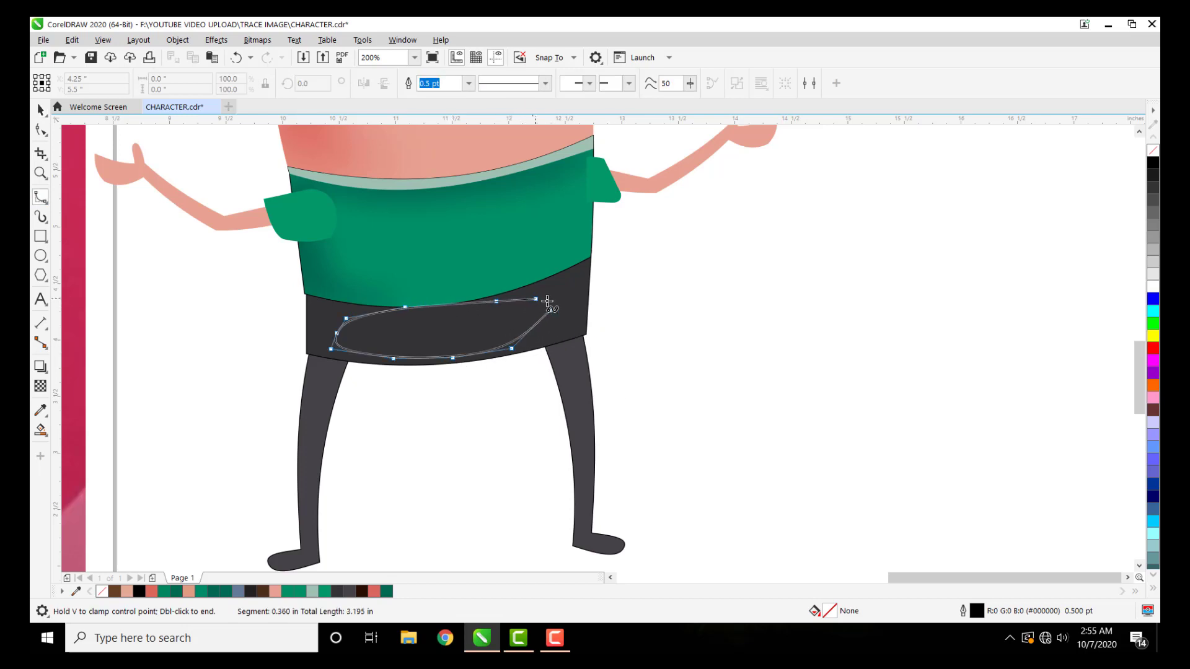
{"action": "left_click", "coordinate": [550, 310]}
{"action": "left_click", "coordinate": [40, 110]}
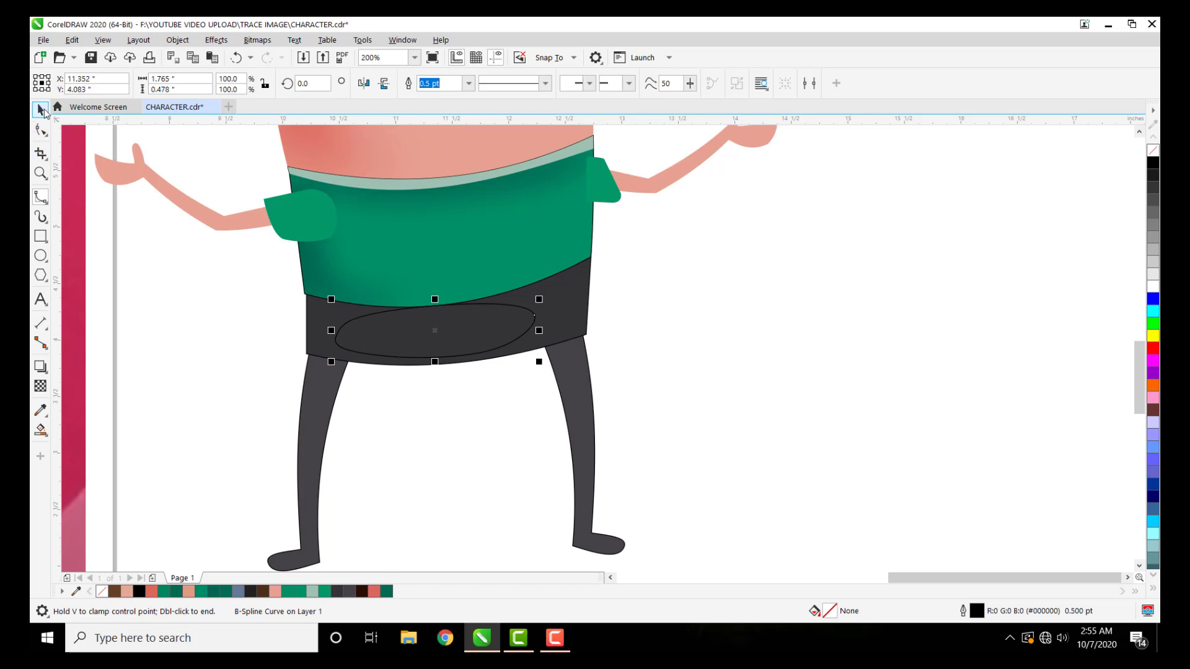
Step: Fill the oval waist highlight with dark grey (#3E3D40) sampled from the reference picture's trousers and remove its outline
{"action": "scroll", "coordinate": [448, 412], "scroll_direction": "down", "scroll_amount": 1}
{"action": "scroll", "coordinate": [132, 397], "scroll_direction": "down", "scroll_amount": 2}
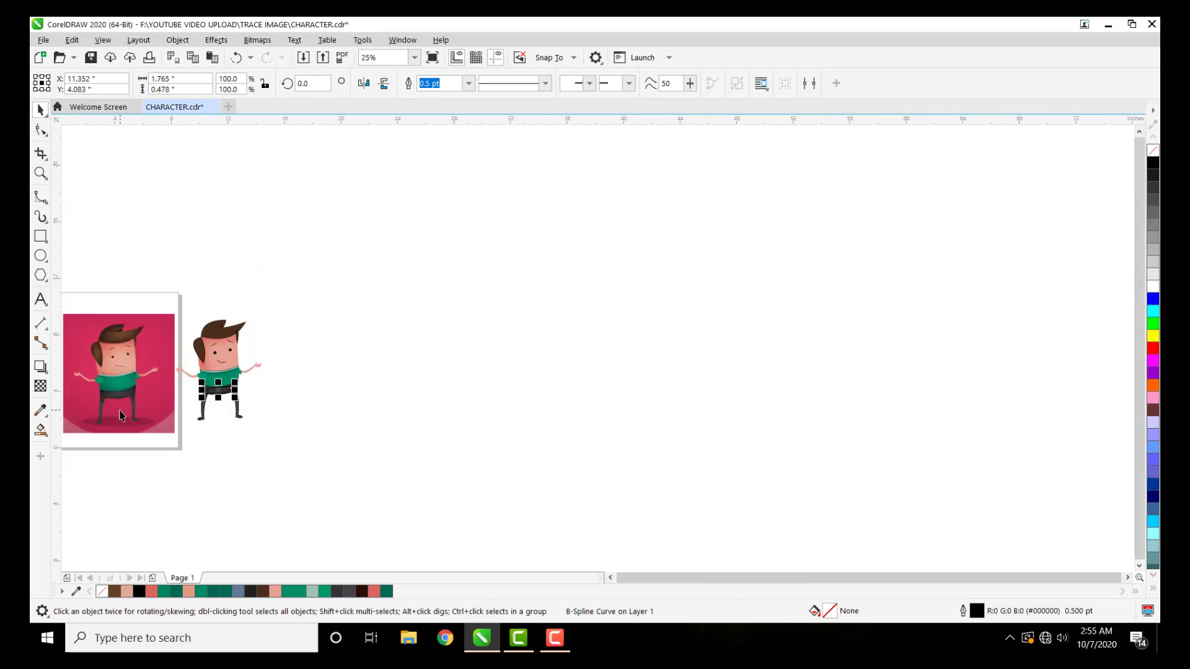
{"action": "scroll", "coordinate": [117, 399], "scroll_direction": "up", "scroll_amount": 2}
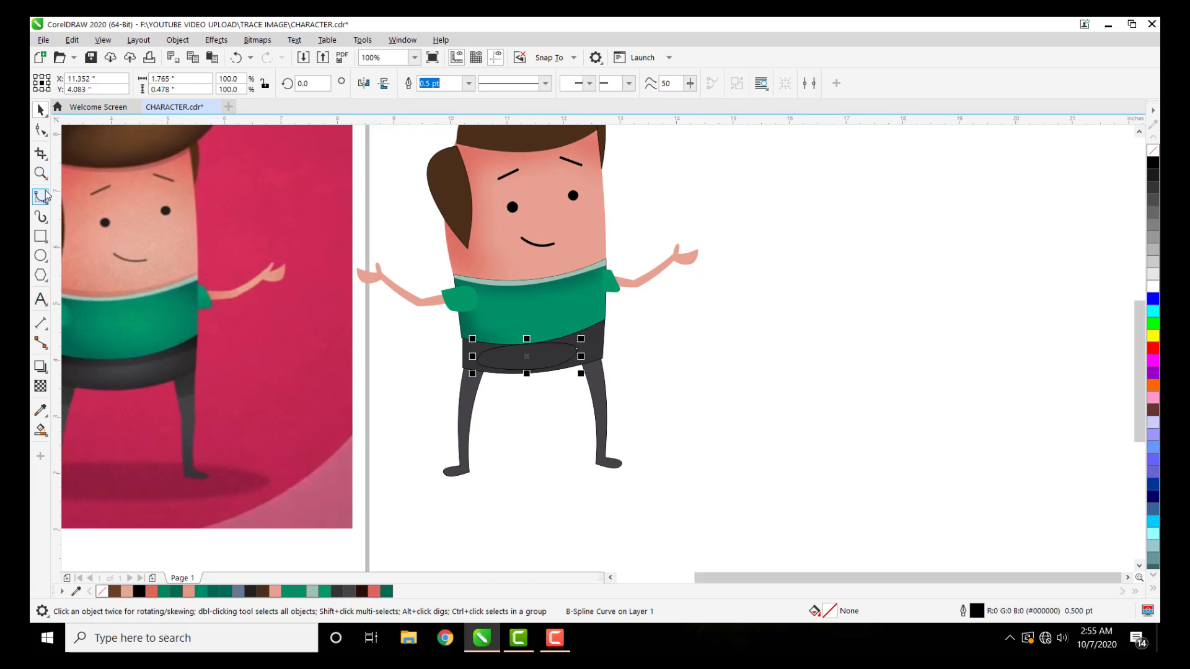
{"action": "left_click", "coordinate": [40, 410]}
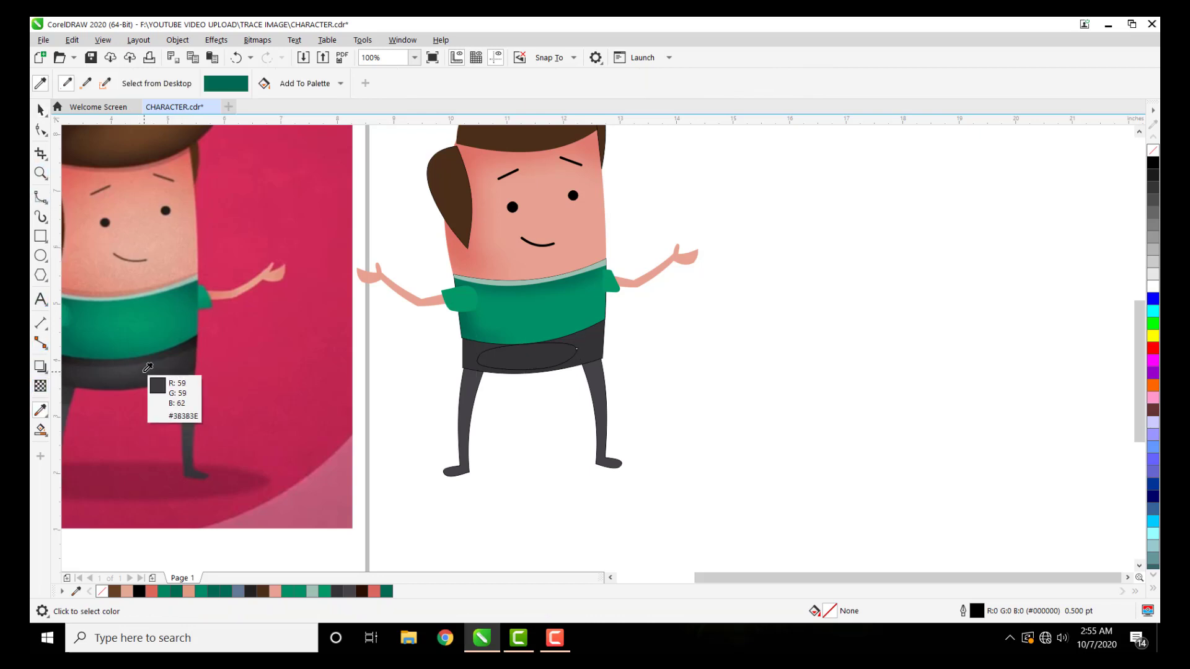
{"action": "left_click", "coordinate": [139, 369]}
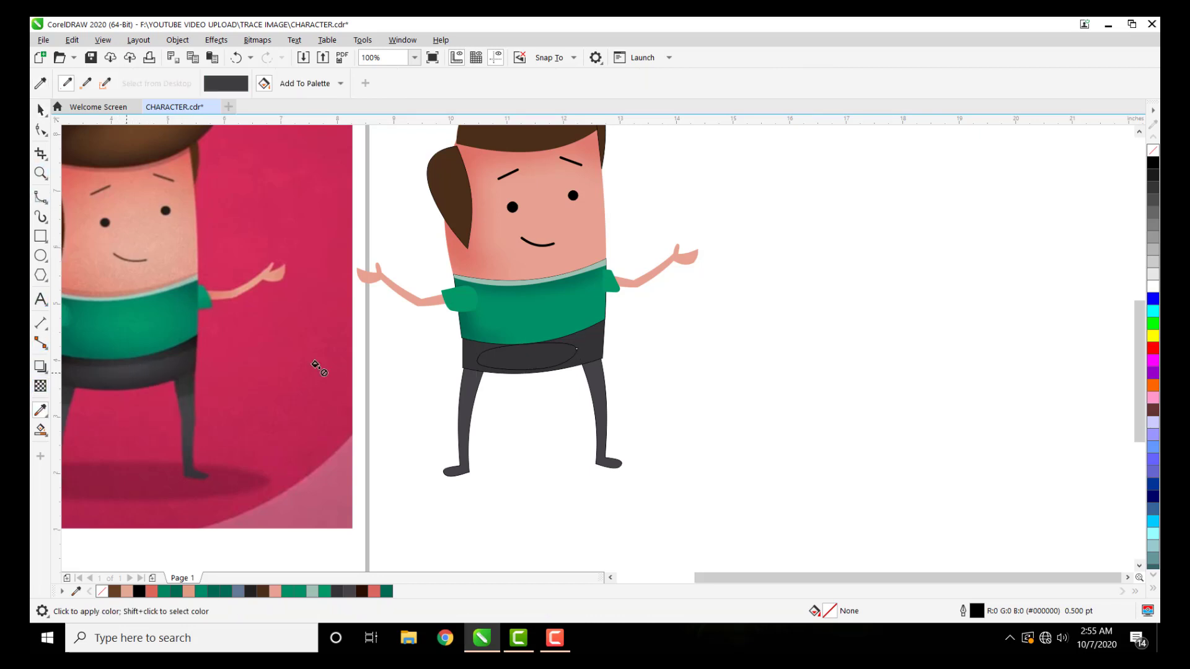
{"action": "scroll", "coordinate": [541, 362], "scroll_direction": "up", "scroll_amount": 3}
{"action": "left_click", "coordinate": [516, 351]}
{"action": "left_click", "coordinate": [41, 110]}
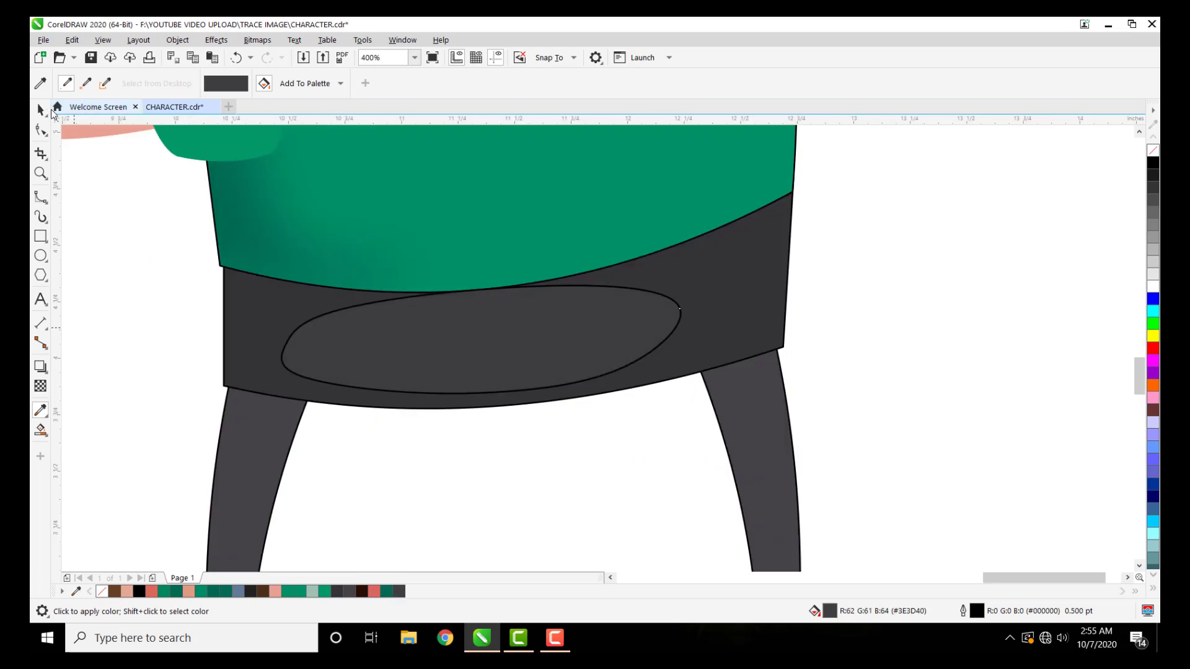
{"action": "right_click", "coordinate": [1153, 155]}
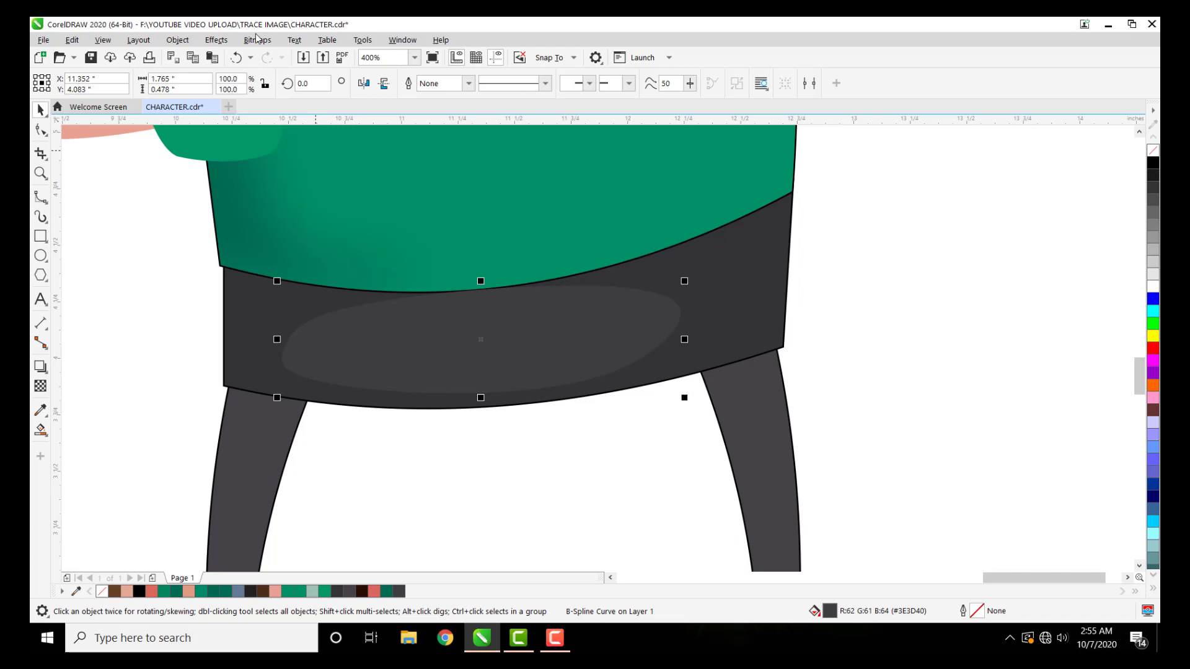
Step: Apply a Gaussian Blur with a radius of 10.6 pixels to the waist highlight
{"action": "left_click", "coordinate": [217, 40]}
{"action": "mouse_move", "coordinate": [235, 122]}
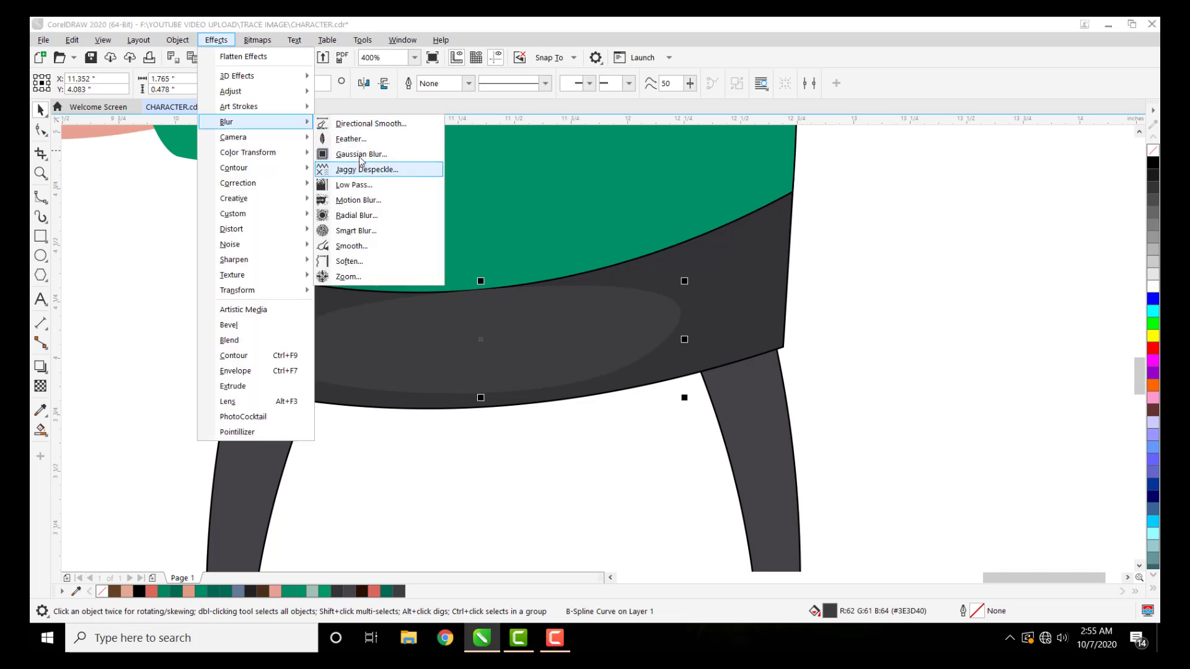
{"action": "left_click", "coordinate": [363, 154]}
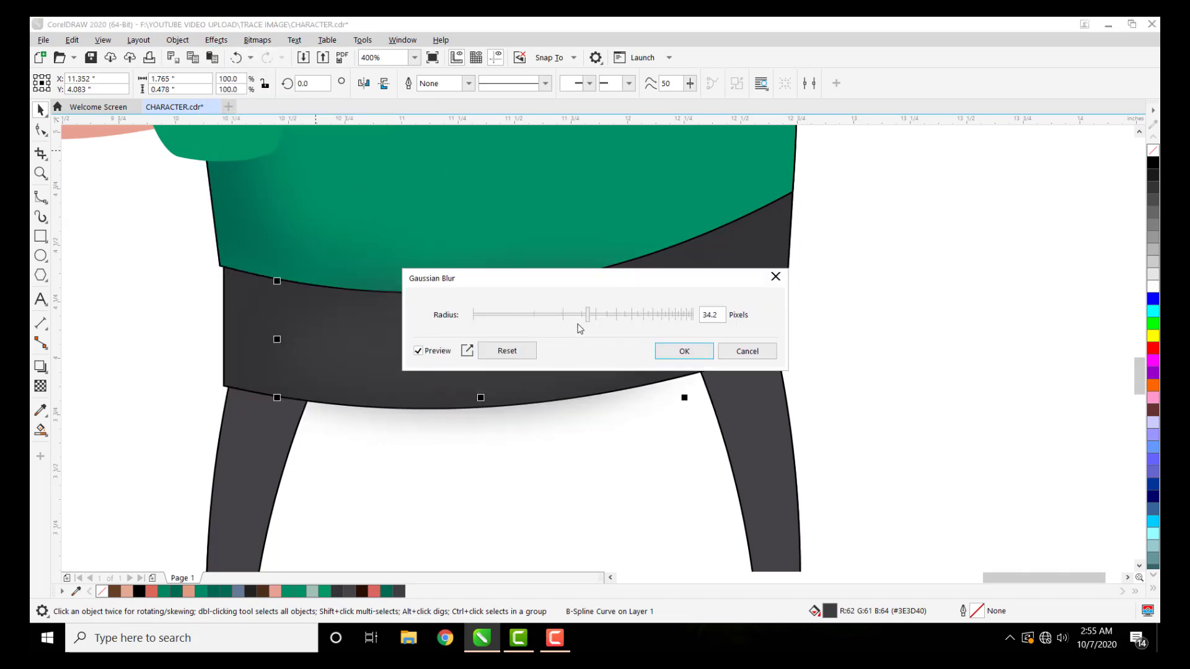
{"action": "left_click", "coordinate": [571, 316]}
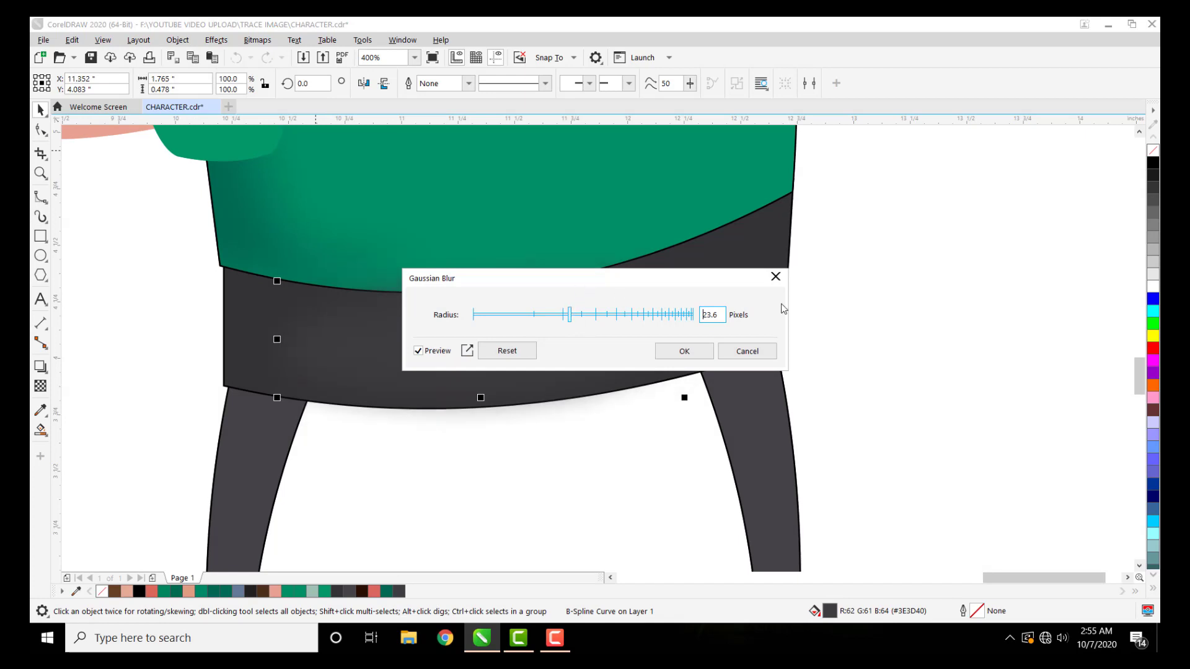
{"action": "left_click_drag", "start_coordinate": [574, 280], "coordinate": [774, 240]}
{"action": "left_click_drag", "start_coordinate": [759, 280], "coordinate": [713, 279]}
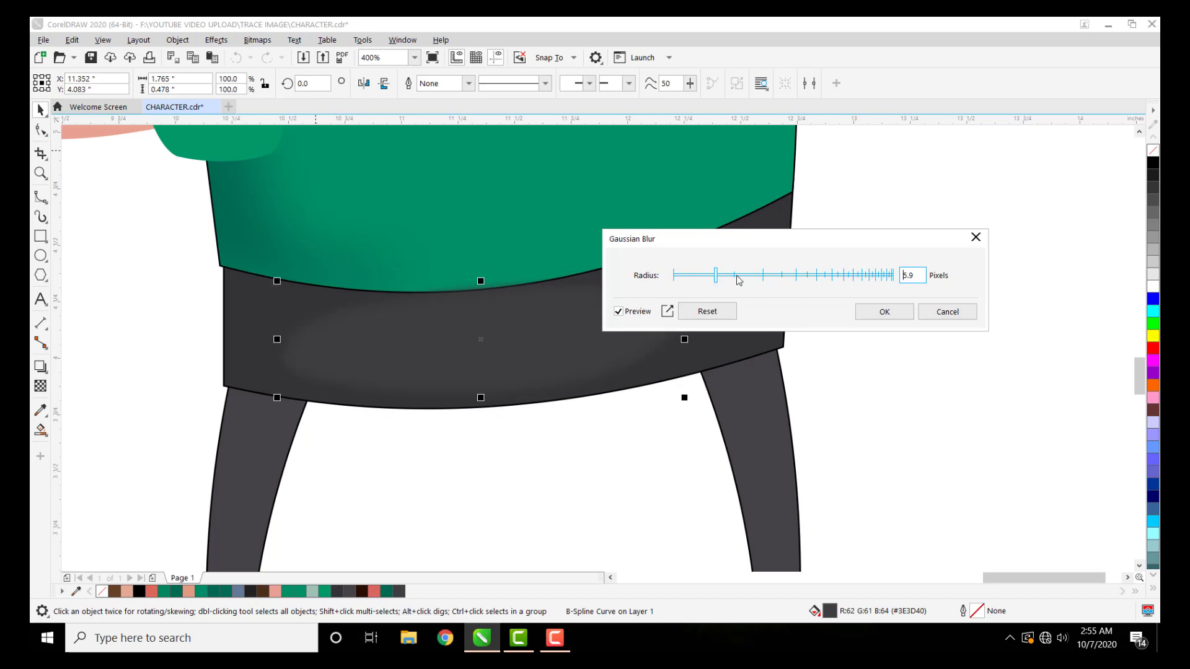
{"action": "left_click", "coordinate": [737, 277]}
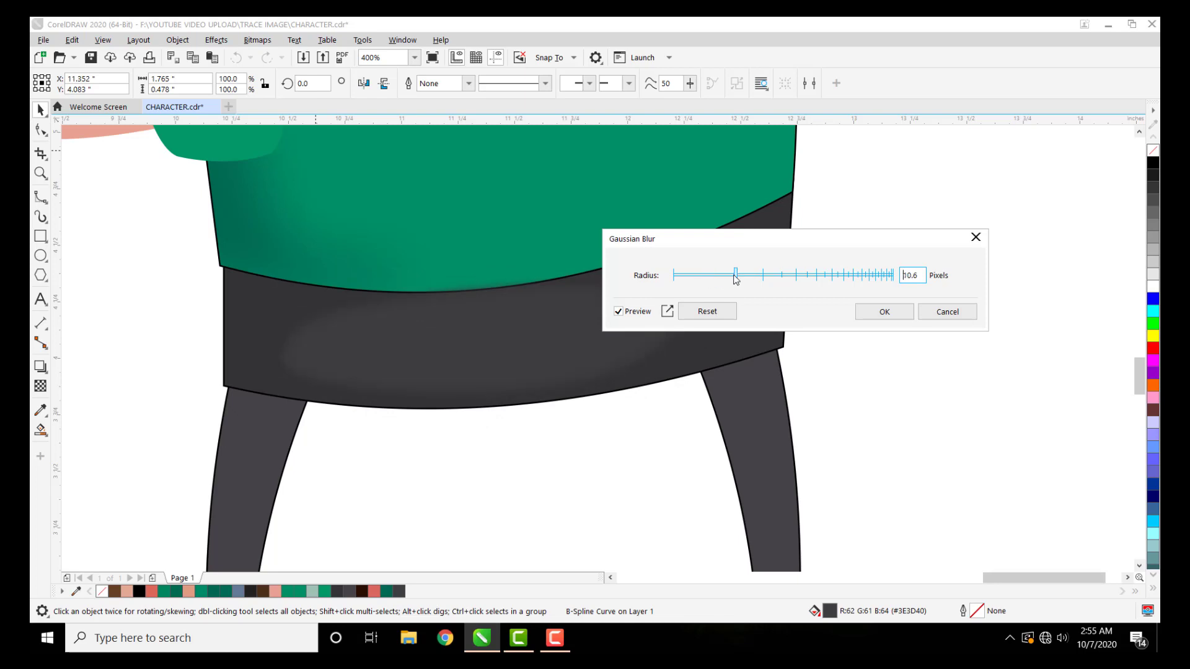
{"action": "left_click", "coordinate": [882, 313]}
Step: PowerClip the blurred highlight inside the trousers' waist section and deselect it
{"action": "right_click", "coordinate": [408, 342]}
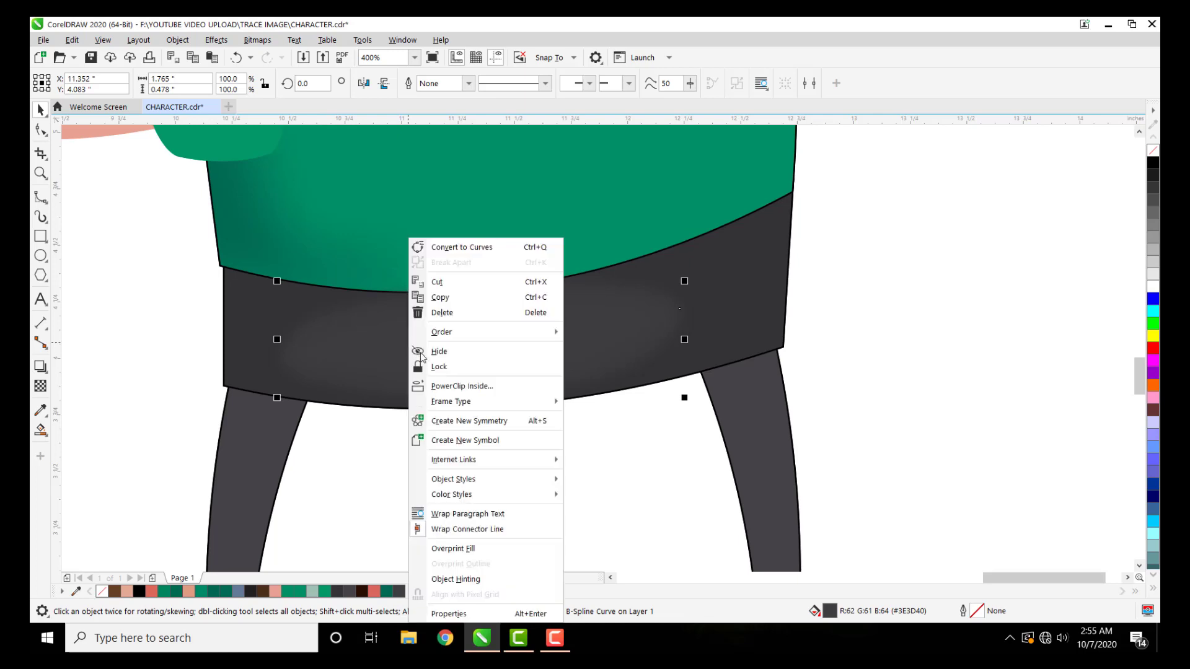
{"action": "left_click", "coordinate": [406, 377]}
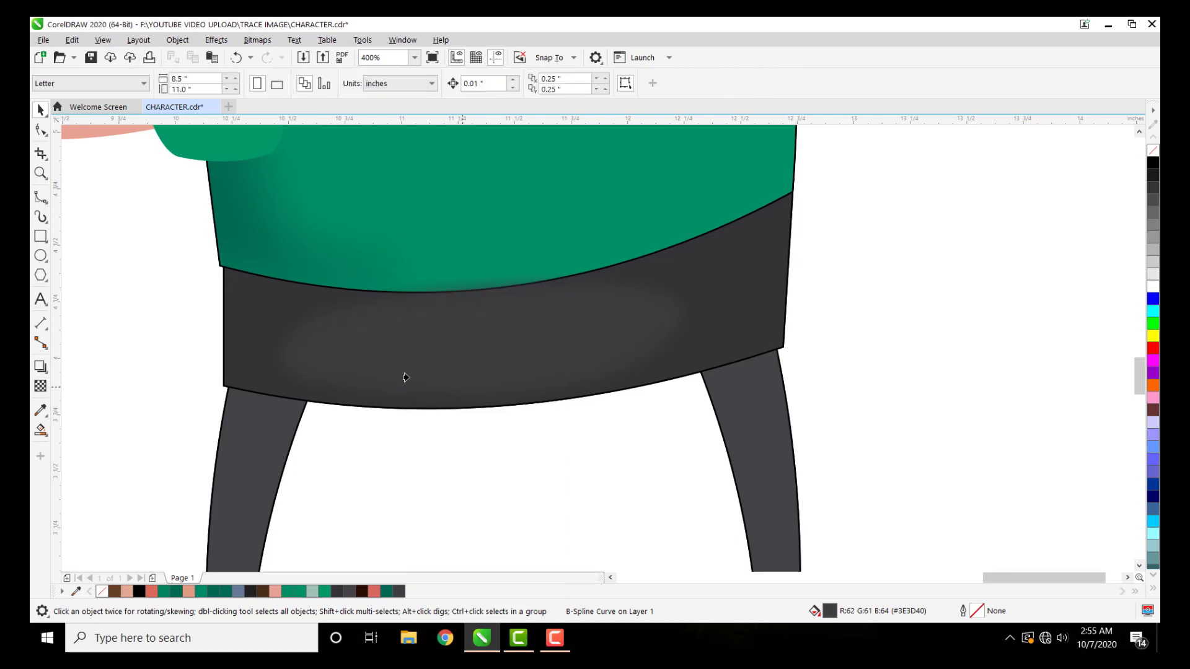
{"action": "left_click", "coordinate": [245, 312]}
{"action": "key", "text": "Escape"}
{"action": "scroll", "coordinate": [292, 383], "scroll_direction": "down", "scroll_amount": 8}
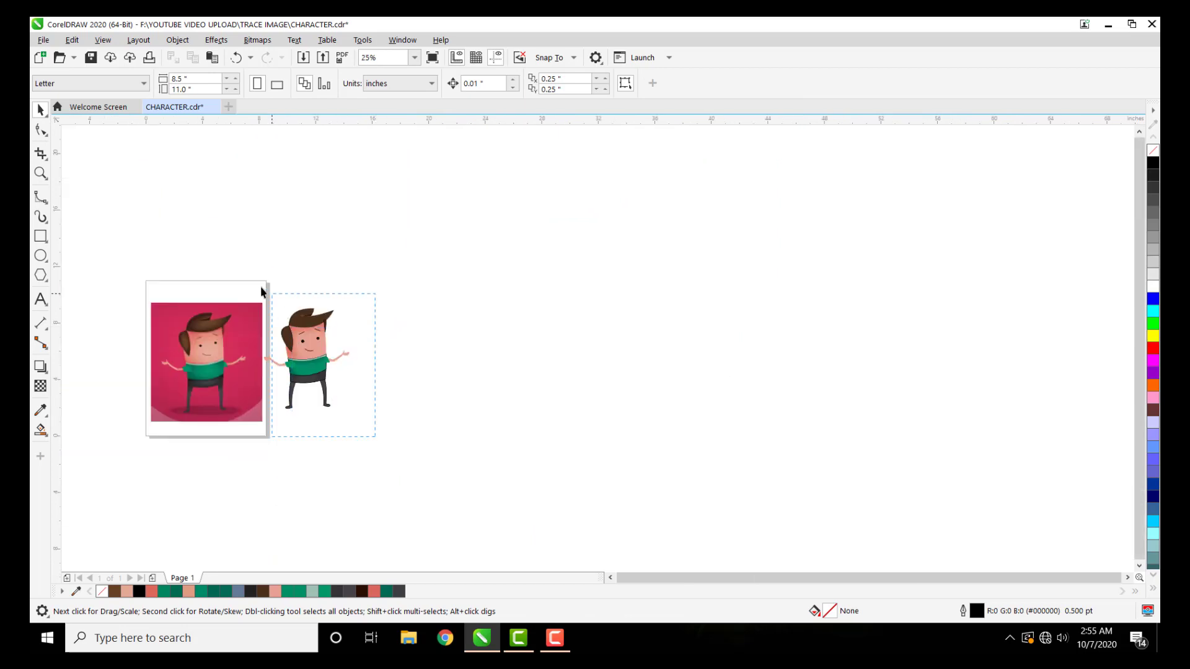
{"action": "left_click_drag", "start_coordinate": [247, 271], "coordinate": [382, 440]}
{"action": "scroll", "coordinate": [310, 338], "scroll_direction": "up", "scroll_amount": 4}
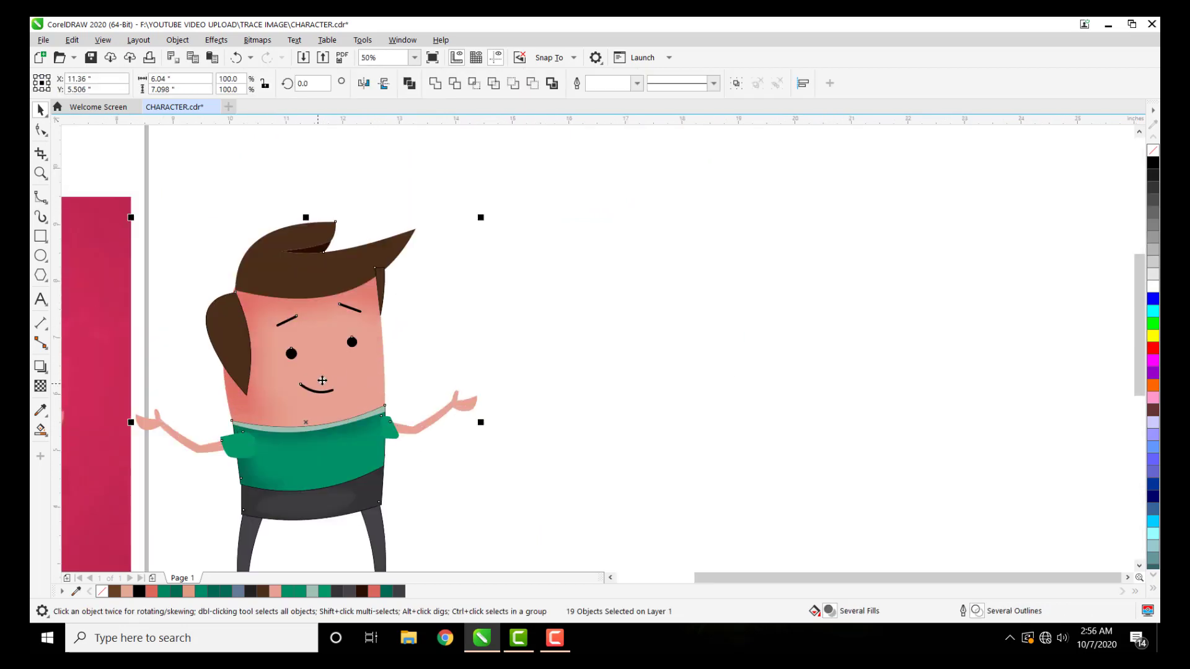
{"action": "left_click", "coordinate": [429, 448]}
{"action": "scroll", "coordinate": [378, 491], "scroll_direction": "down", "scroll_amount": 2}
{"action": "scroll", "coordinate": [380, 489], "scroll_direction": "up", "scroll_amount": 6}
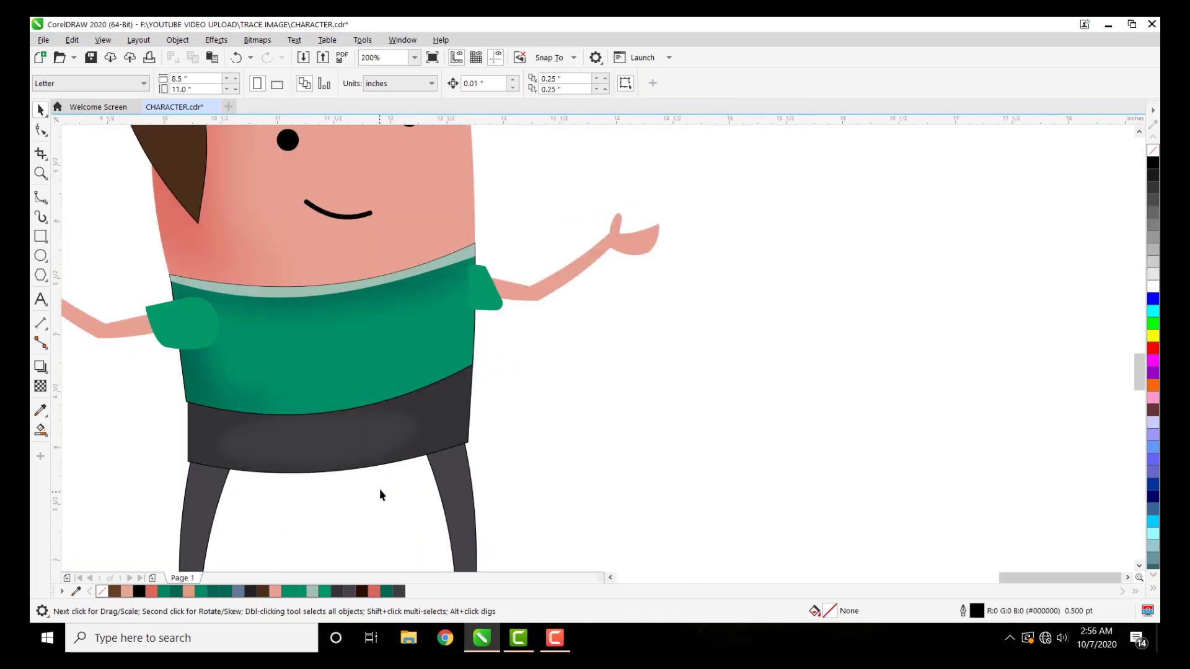
Step: Remove the black outlines from the trousers' waist section and from the green shirt body
{"action": "scroll", "coordinate": [380, 489], "scroll_direction": "up", "scroll_amount": 2}
{"action": "left_click", "coordinate": [567, 390]}
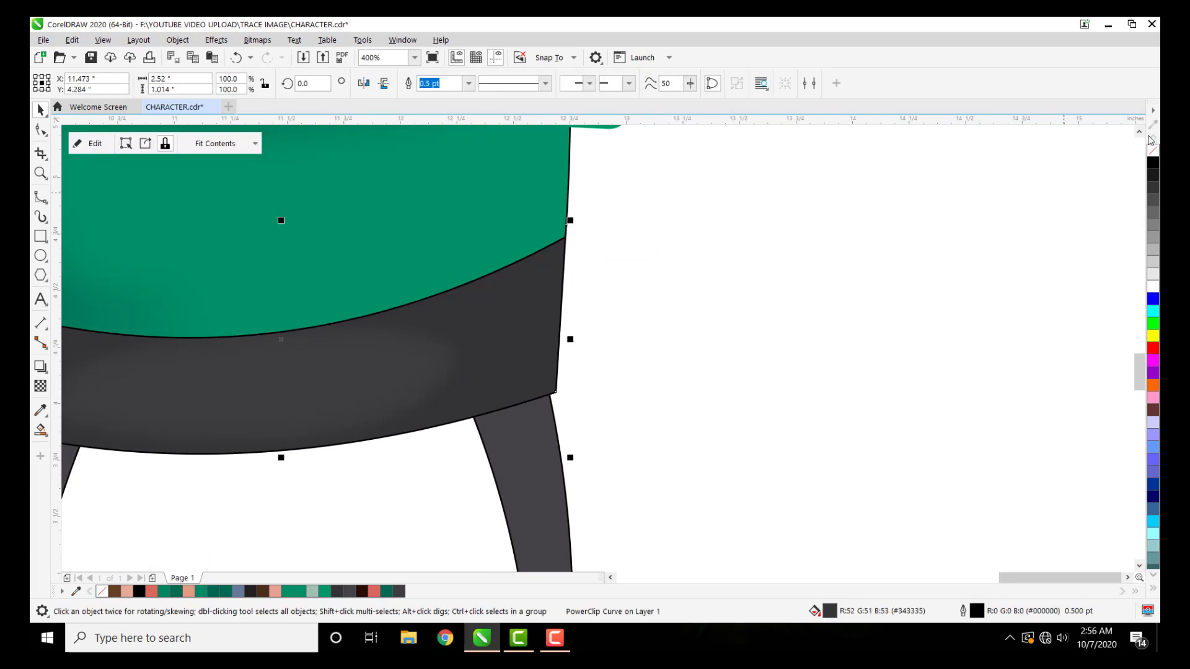
{"action": "left_click", "coordinate": [663, 299]}
{"action": "scroll", "coordinate": [663, 298], "scroll_direction": "down", "scroll_amount": 3}
{"action": "scroll", "coordinate": [640, 275], "scroll_direction": "up", "scroll_amount": 2}
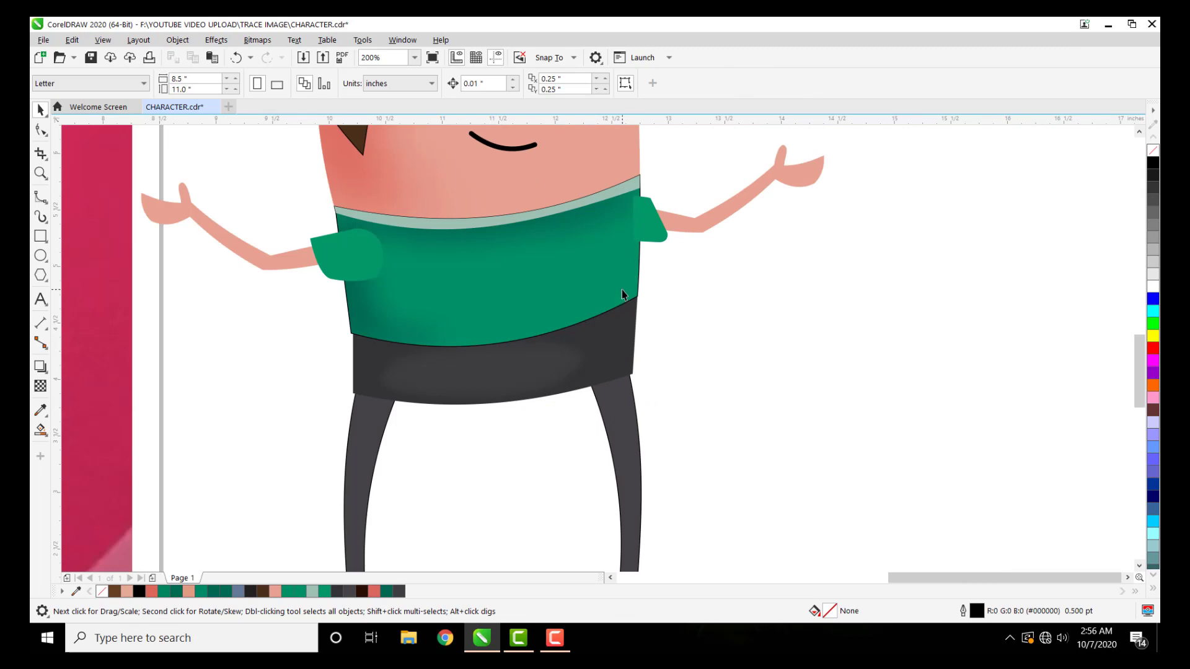
{"action": "left_click", "coordinate": [622, 293]}
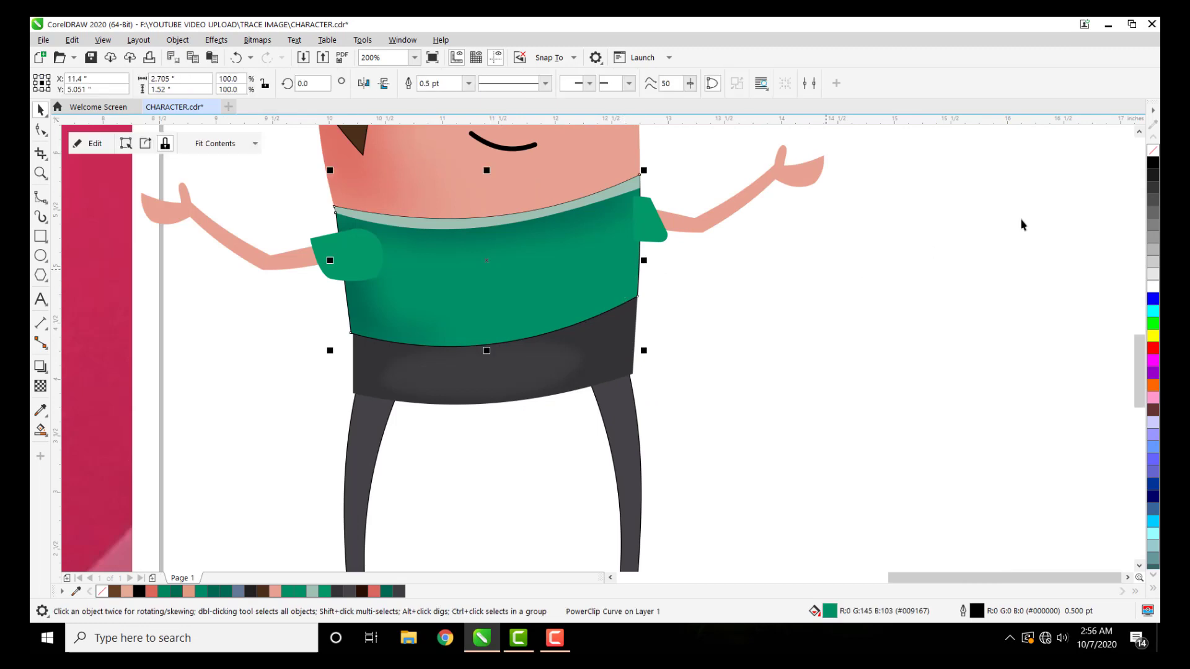
{"action": "left_click", "coordinate": [876, 284]}
Step: Draw a background rectangle about 9.1 by 9.4 inches around the traced character
{"action": "scroll", "coordinate": [512, 412], "scroll_direction": "down", "scroll_amount": 1}
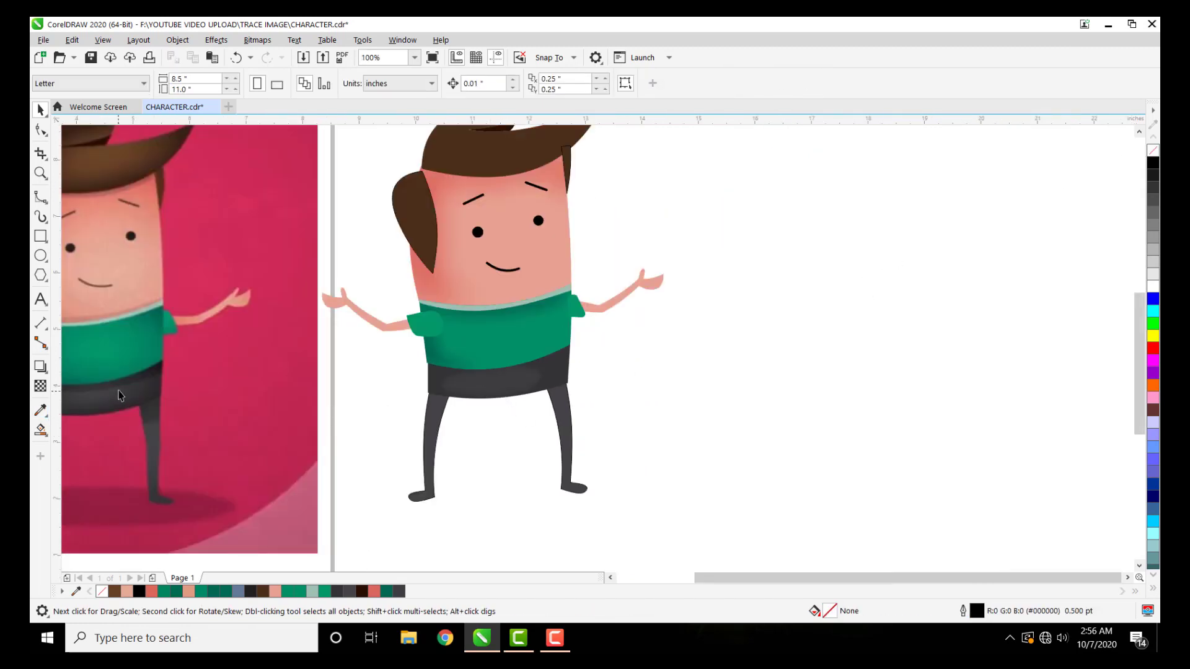
{"action": "scroll", "coordinate": [117, 393], "scroll_direction": "up", "scroll_amount": 4}
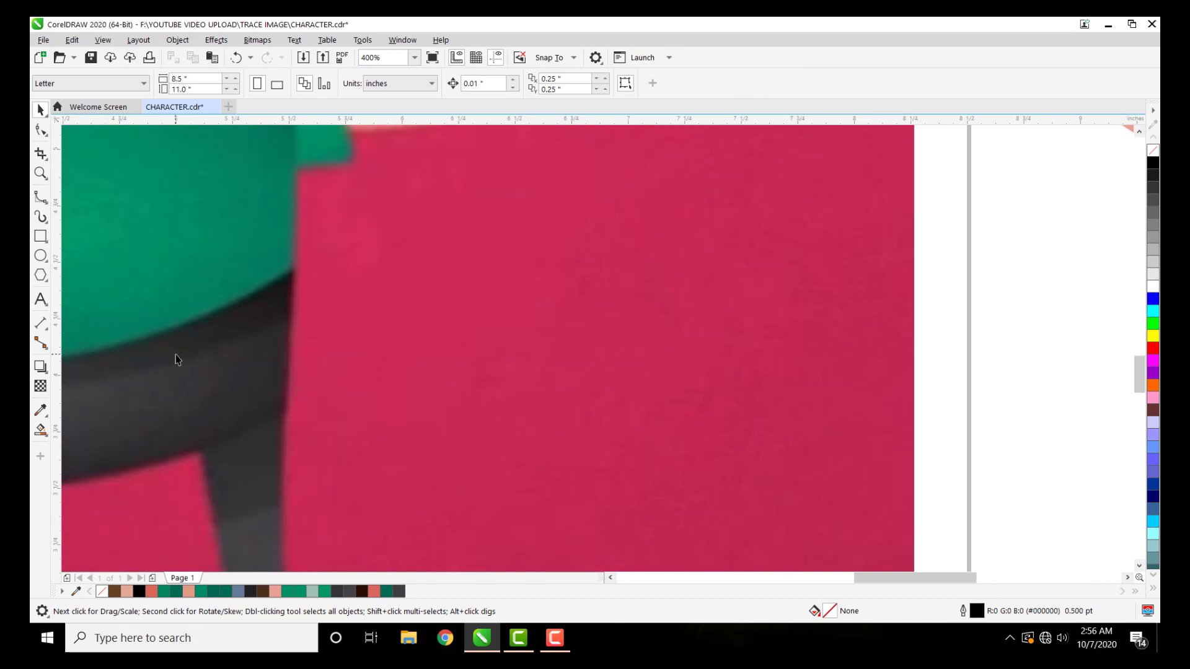
{"action": "scroll", "coordinate": [176, 355], "scroll_direction": "down", "scroll_amount": 2}
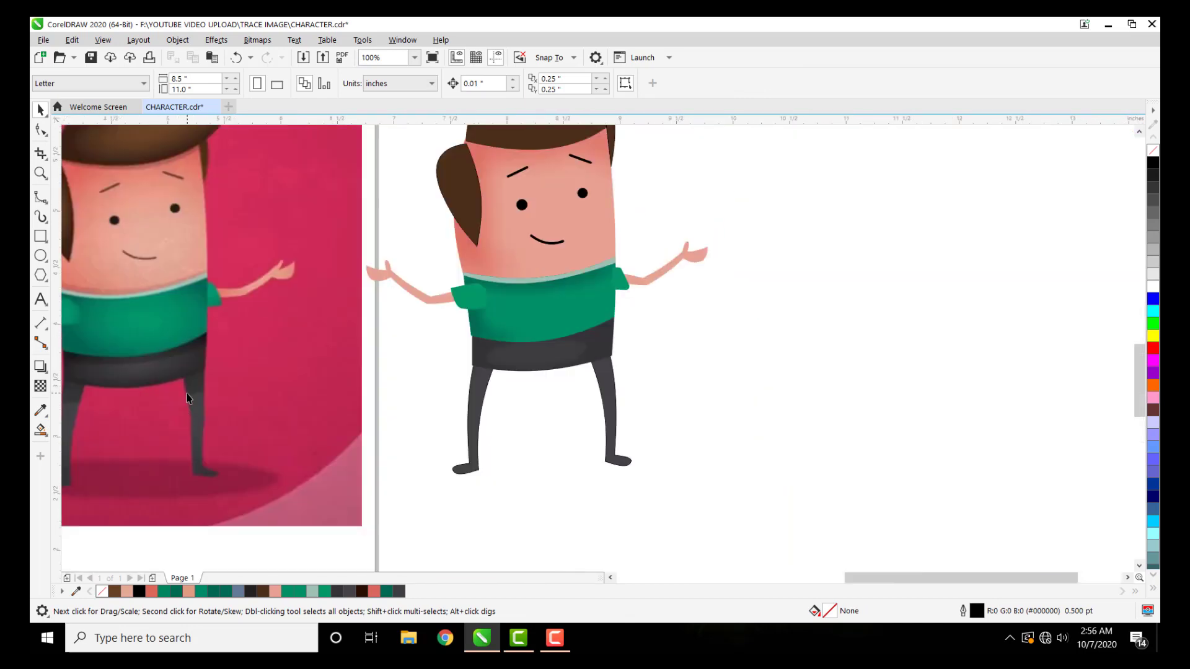
{"action": "scroll", "coordinate": [236, 364], "scroll_direction": "up", "scroll_amount": 1}
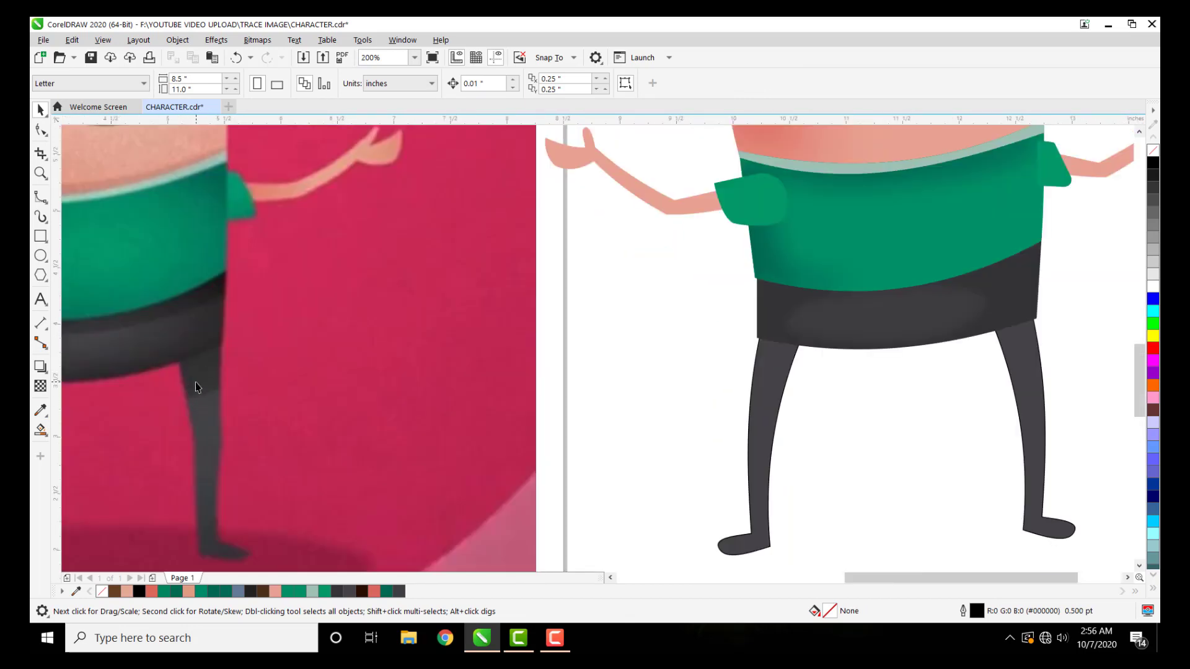
{"action": "scroll", "coordinate": [195, 382], "scroll_direction": "down", "scroll_amount": 3}
{"action": "scroll", "coordinate": [211, 374], "scroll_direction": "up", "scroll_amount": 1}
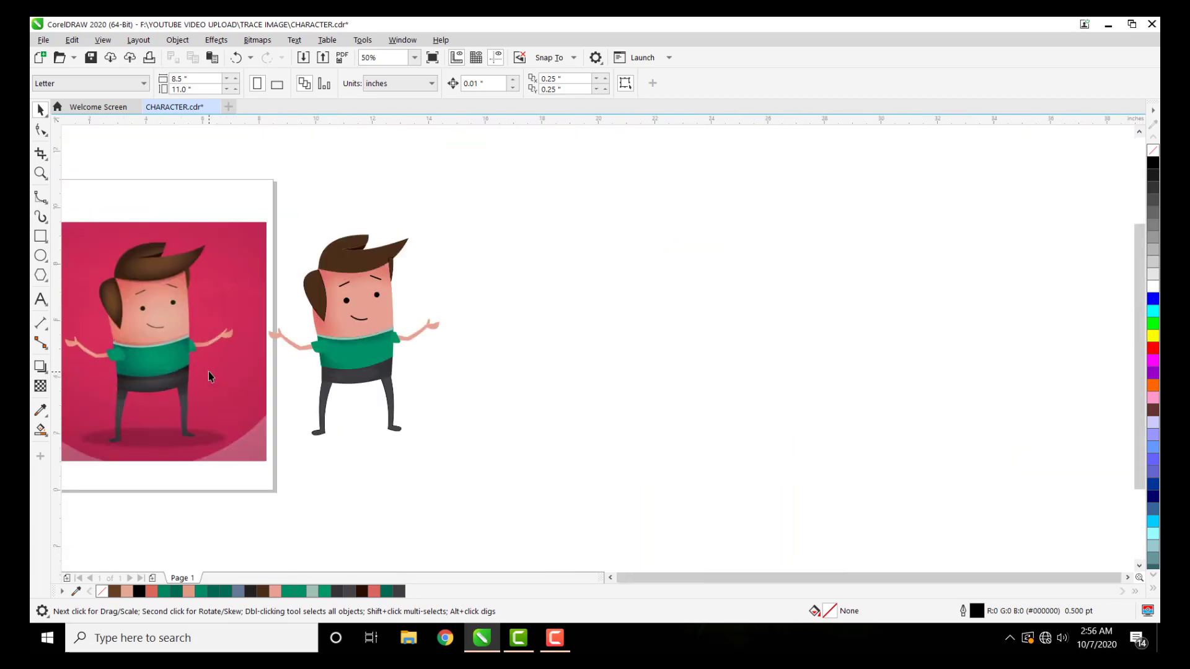
{"action": "left_click", "coordinate": [41, 236]}
{"action": "left_click_drag", "start_coordinate": [261, 222], "coordinate": [518, 489]}
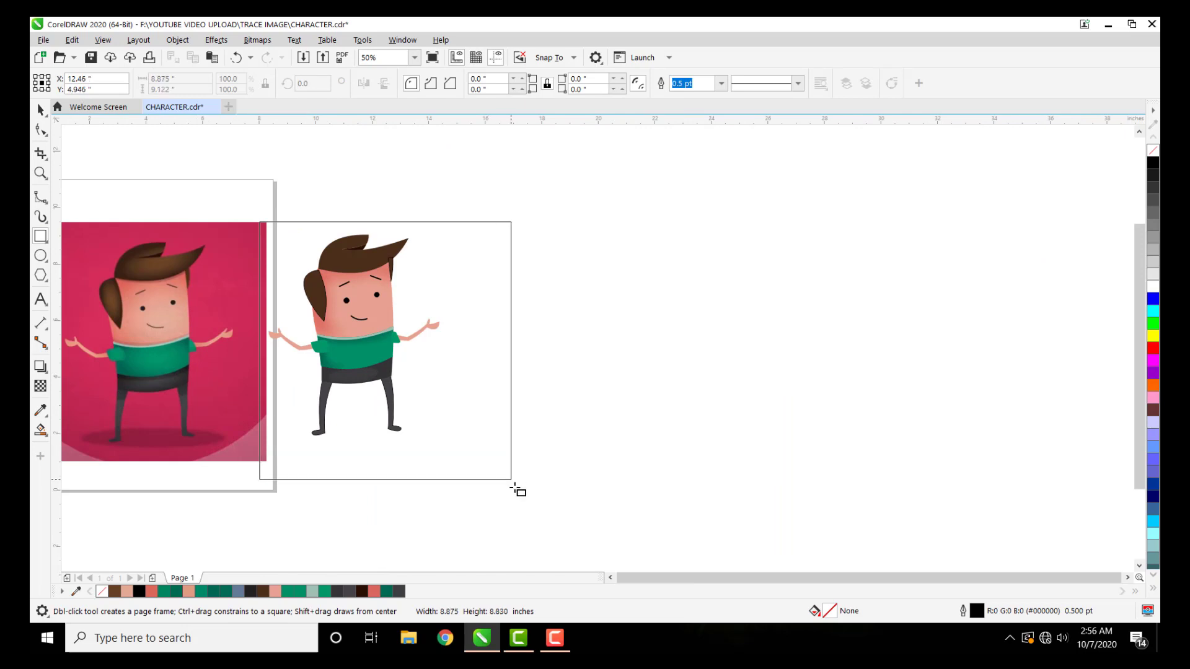
{"action": "left_click", "coordinate": [42, 110]}
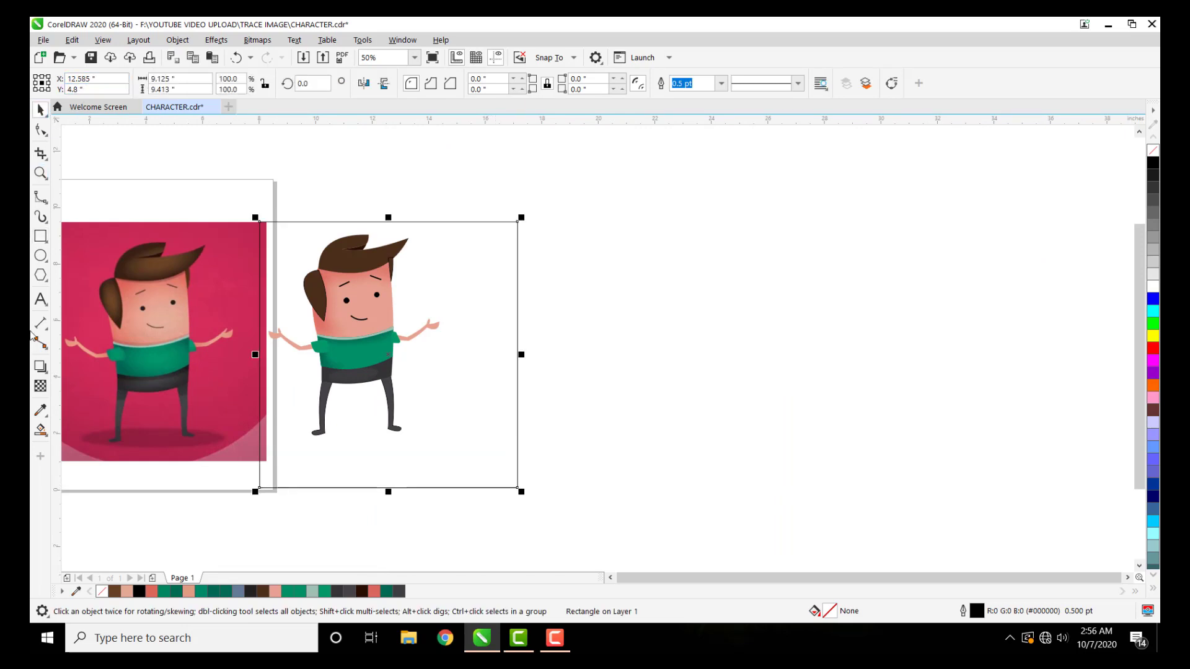
Step: Fill the rectangle around the character with crimson pink (#D02D59) sampled from the reference picture's background
{"action": "left_click", "coordinate": [41, 410]}
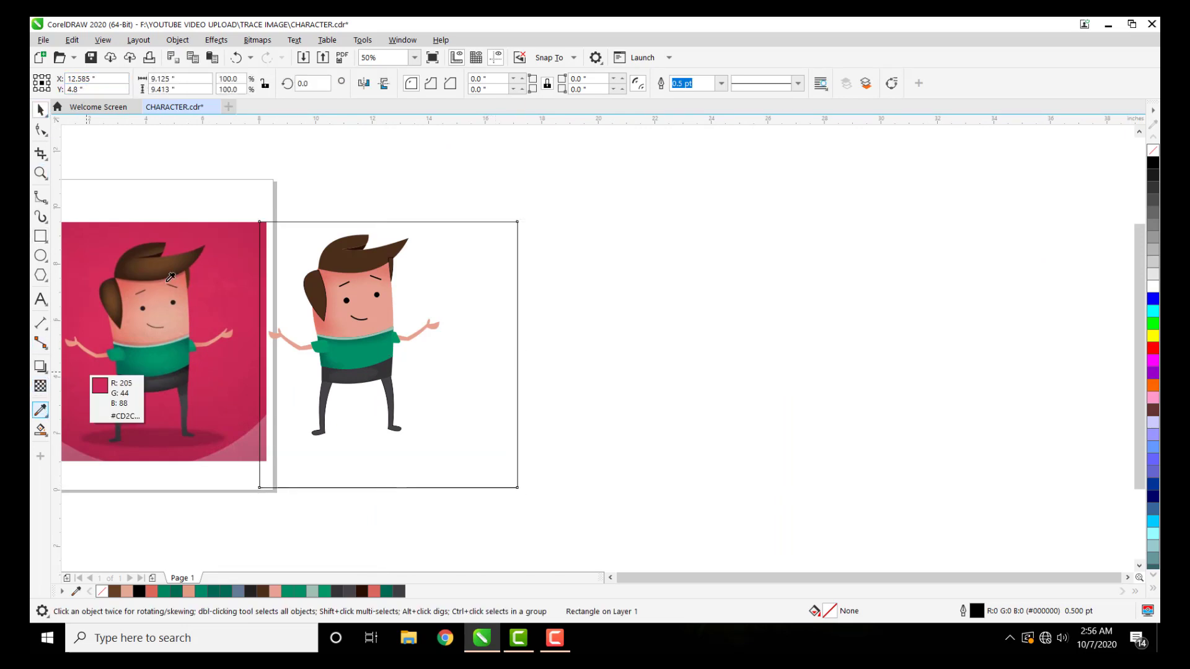
{"action": "left_click", "coordinate": [231, 289]}
{"action": "left_click", "coordinate": [454, 276]}
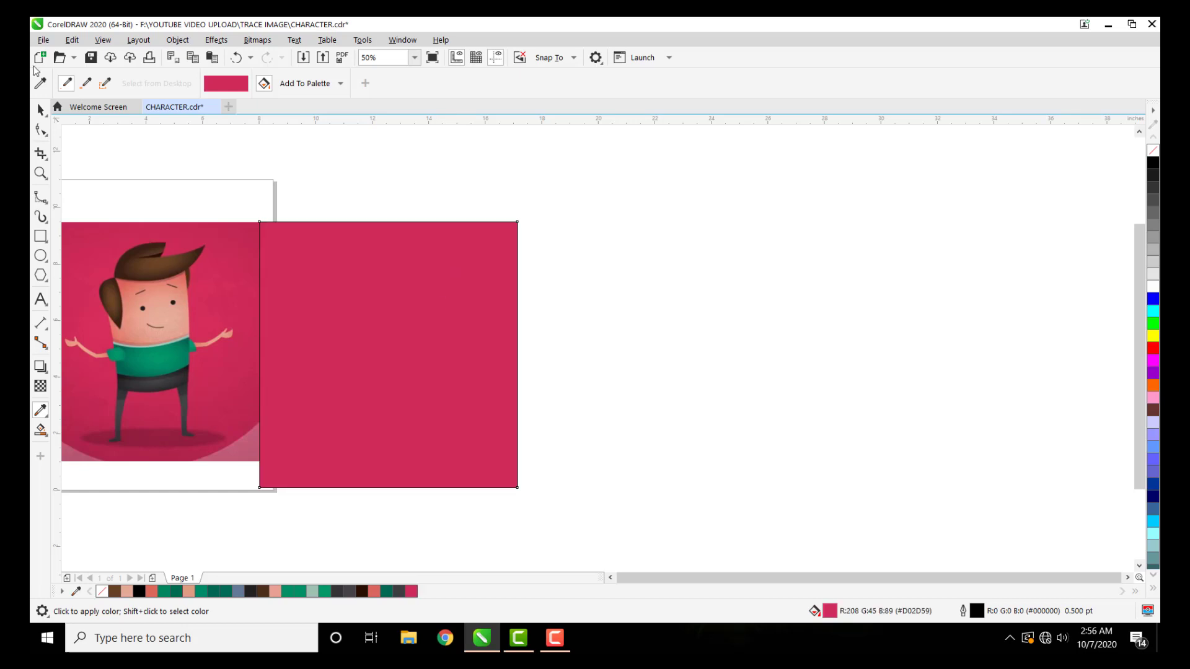
{"action": "left_click", "coordinate": [42, 110]}
Step: Send the crimson rectangle to the back of the page behind the character and deselect it
{"action": "left_click", "coordinate": [512, 297]}
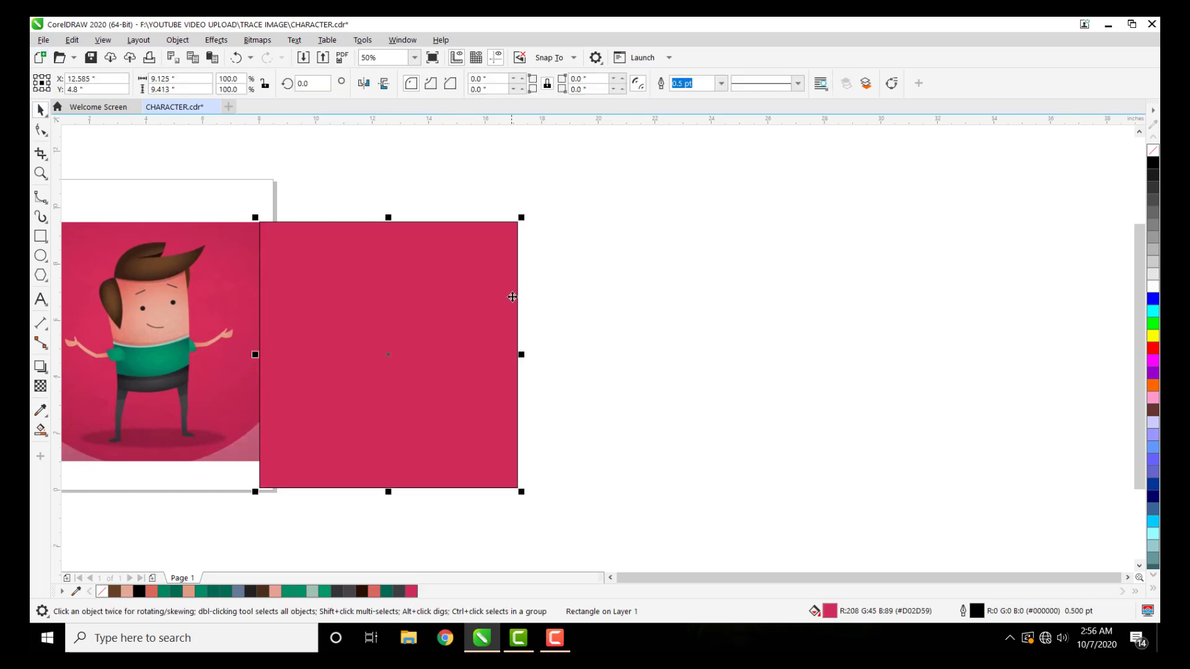
{"action": "right_click", "coordinate": [491, 271]}
{"action": "mouse_move", "coordinate": [558, 332]}
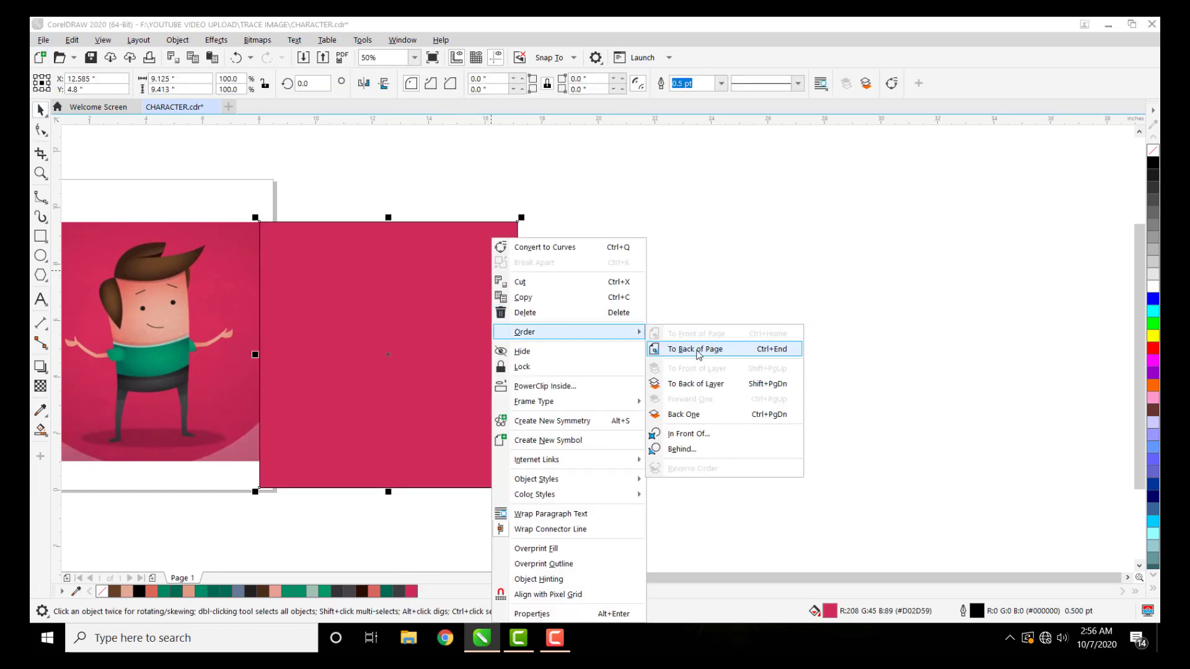
{"action": "left_click", "coordinate": [699, 350]}
{"action": "left_click", "coordinate": [701, 370]}
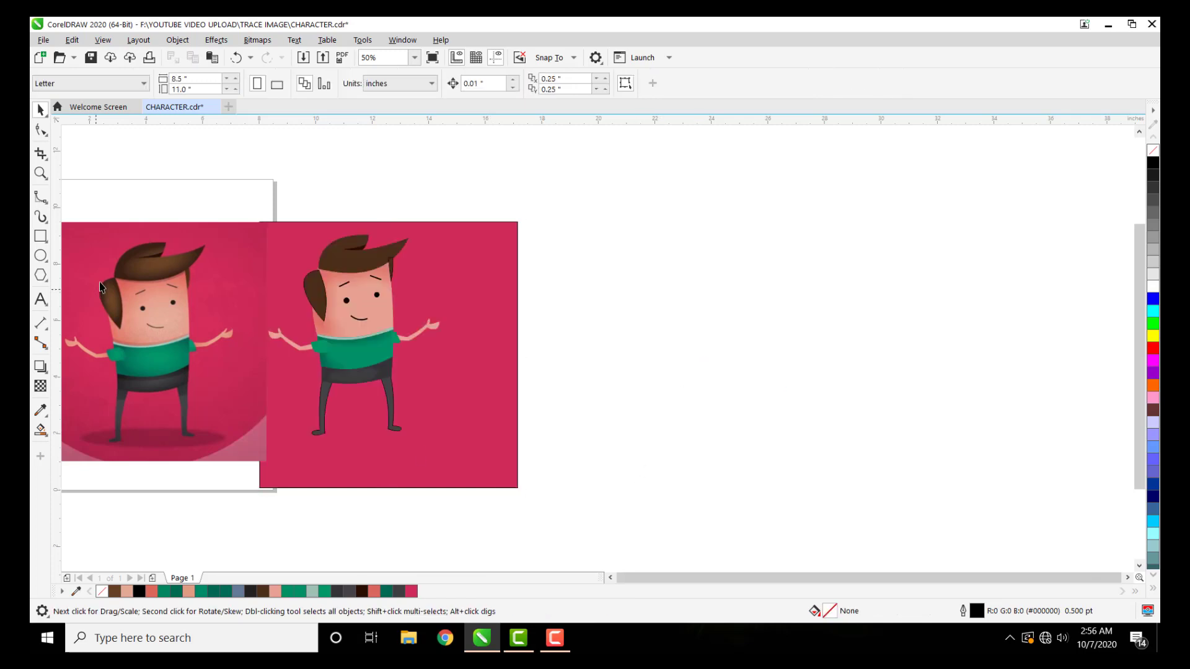
Step: Move the reference picture up and away from the crimson background, and shift the whole traced character closer to the background's centre
{"action": "left_click_drag", "start_coordinate": [113, 256], "coordinate": [30, 168]}
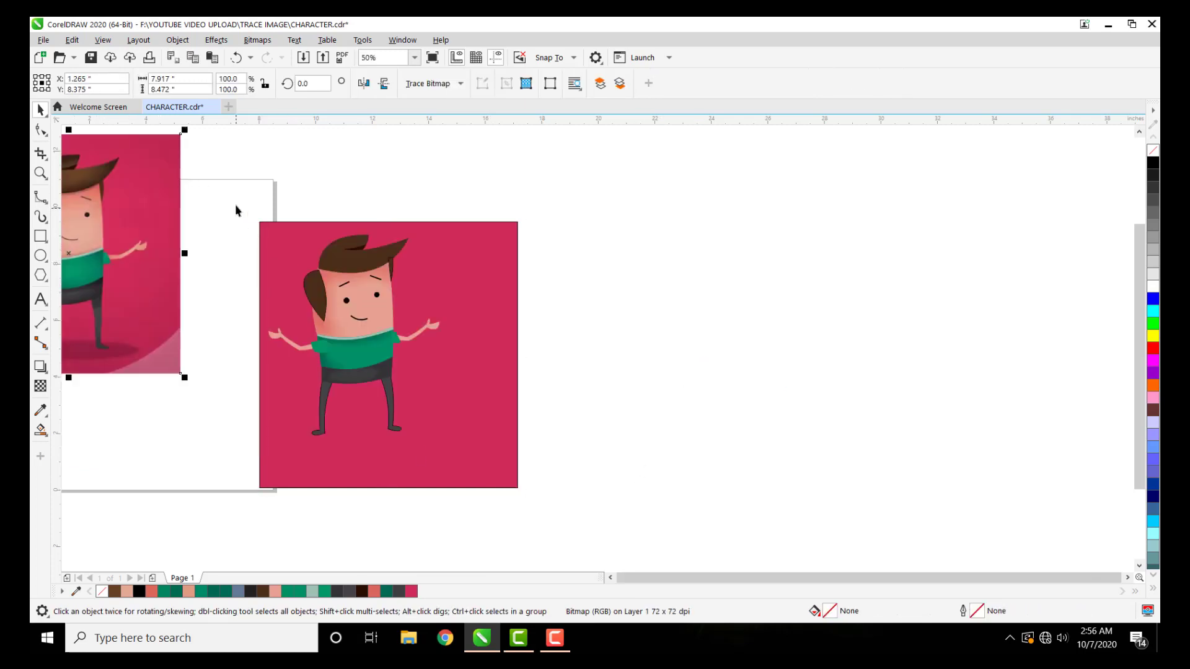
{"action": "left_click_drag", "start_coordinate": [235, 203], "coordinate": [435, 391]}
{"action": "left_click_drag", "start_coordinate": [496, 464], "coordinate": [495, 465]}
{"action": "left_click_drag", "start_coordinate": [386, 325], "coordinate": [412, 344]}
{"action": "left_click", "coordinate": [575, 320]}
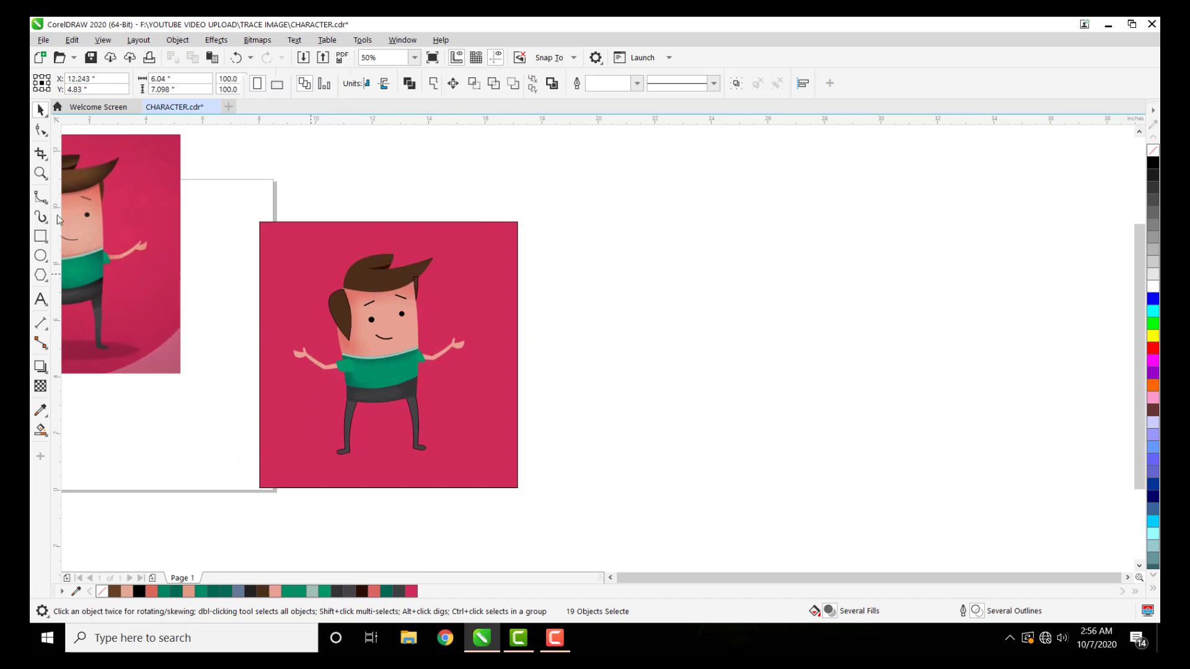
Step: Select the crimson background rectangle and zoom to fit it in the view
{"action": "left_click", "coordinate": [279, 248]}
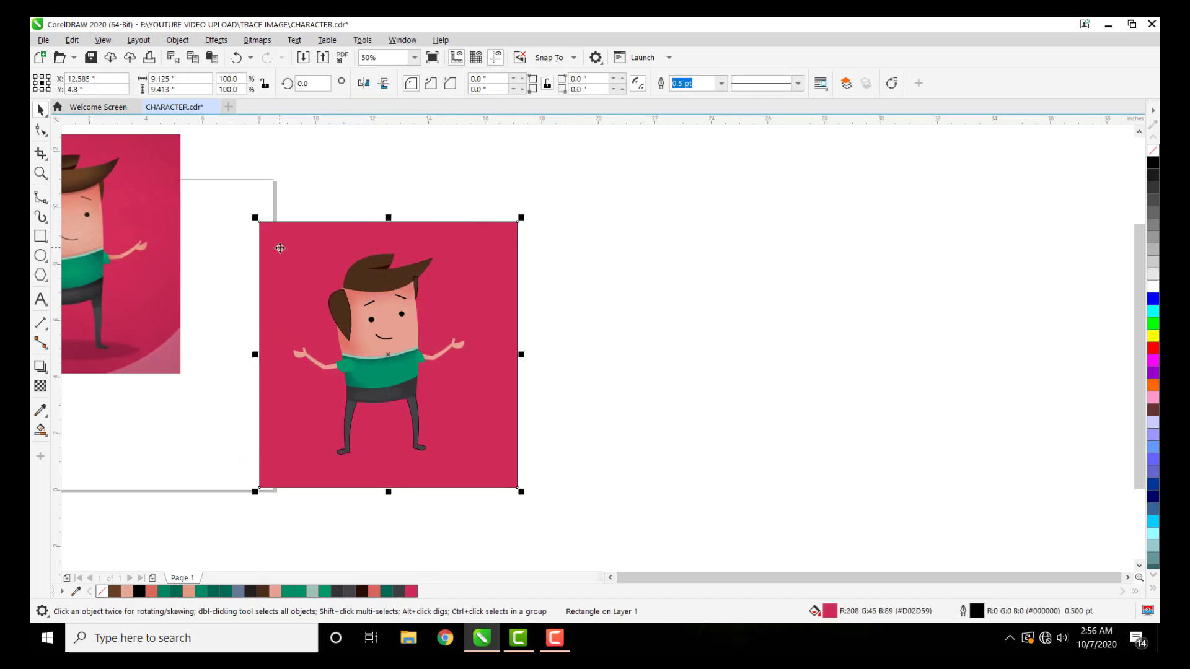
{"action": "key", "text": "shift+F2"}
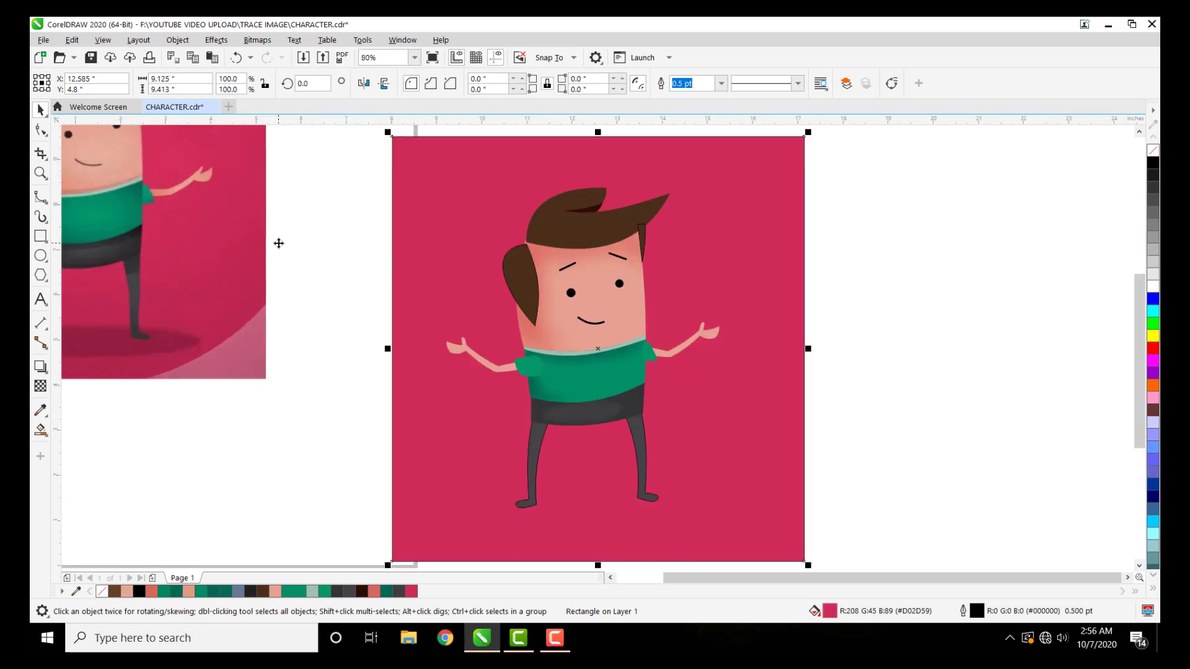